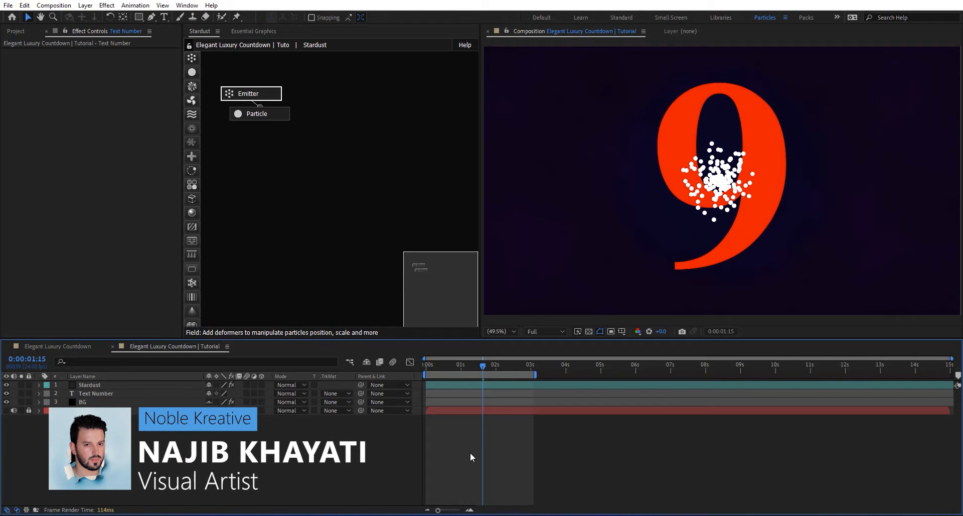
Step: Look through the Stardust, Text Number and BG layers and scrub the countdown to about 0:00:01:06
{"action": "left_click", "coordinate": [459, 384]}
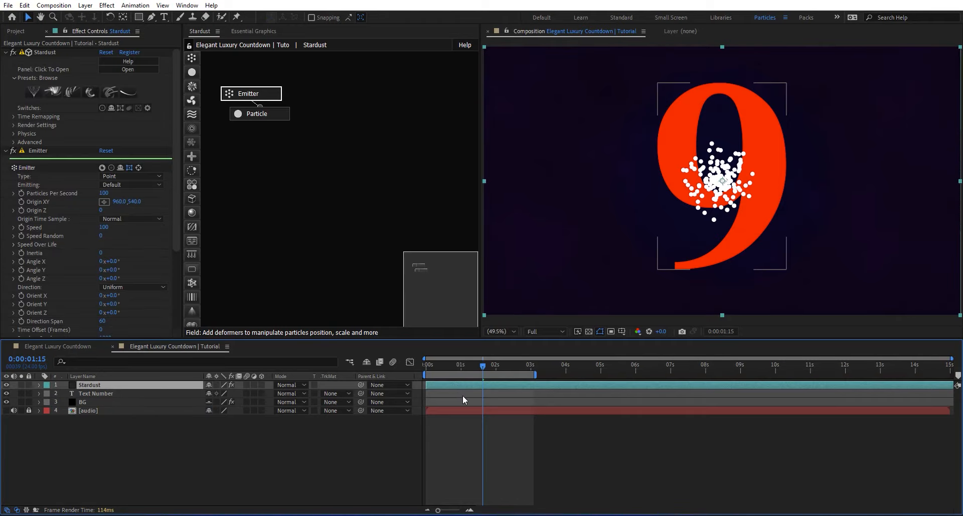
{"action": "left_click", "coordinate": [463, 395]}
{"action": "left_click", "coordinate": [462, 402]}
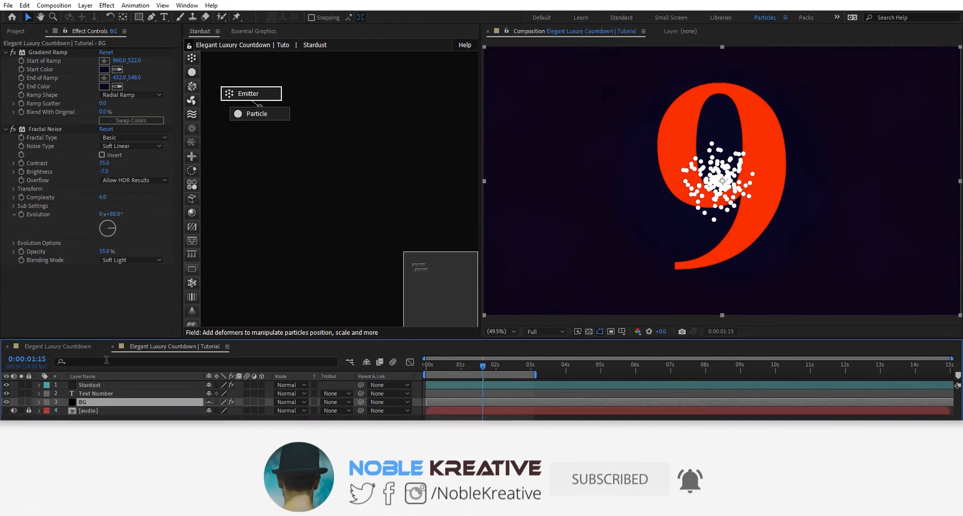
{"action": "left_click", "coordinate": [103, 394]}
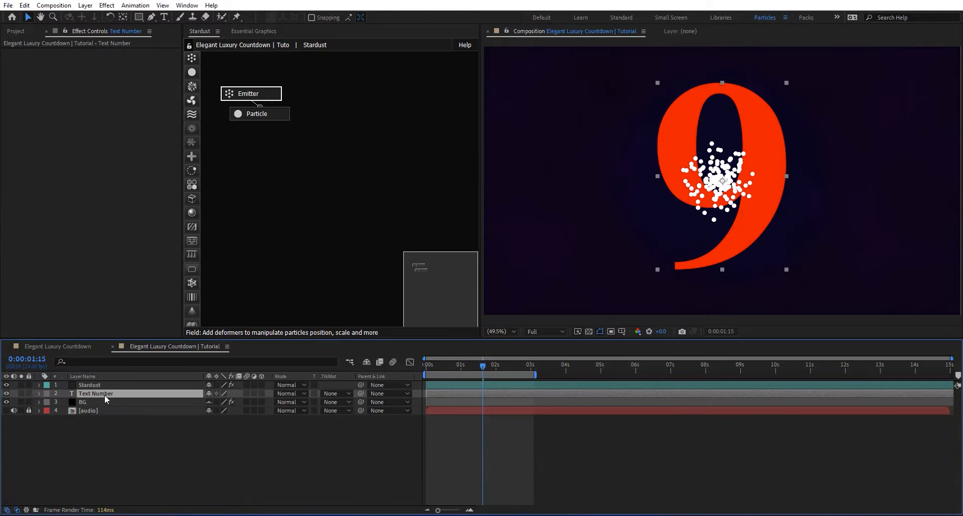
{"action": "mouse_move", "coordinate": [483, 367]}
{"action": "left_mouse_down"}
{"action": "mouse_move", "coordinate": [444, 371]}
{"action": "mouse_move", "coordinate": [504, 367]}
{"action": "mouse_move", "coordinate": [447, 371]}
{"action": "mouse_move", "coordinate": [470, 370]}
{"action": "left_mouse_up"}
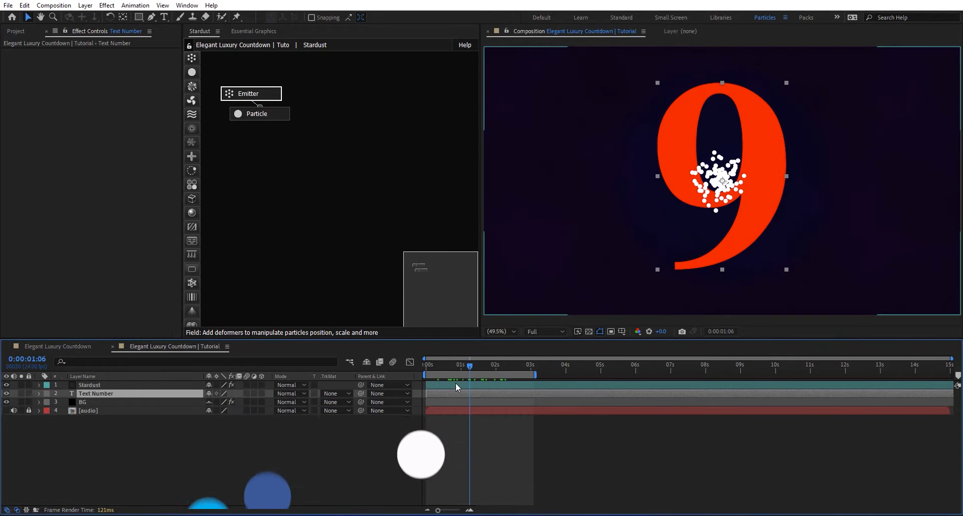
Step: Review the Source Text expression on the Text Number layer, then collapse the layer
{"action": "key", "text": "e"}
{"action": "key", "text": "e"}
{"action": "left_click", "coordinate": [480, 418]}
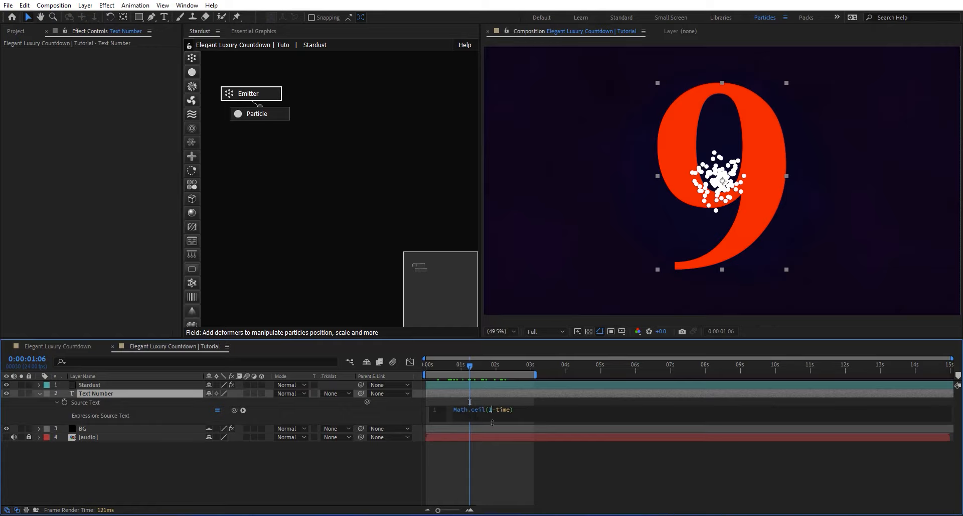
{"action": "left_click", "coordinate": [491, 459]}
{"action": "left_click", "coordinate": [433, 367]}
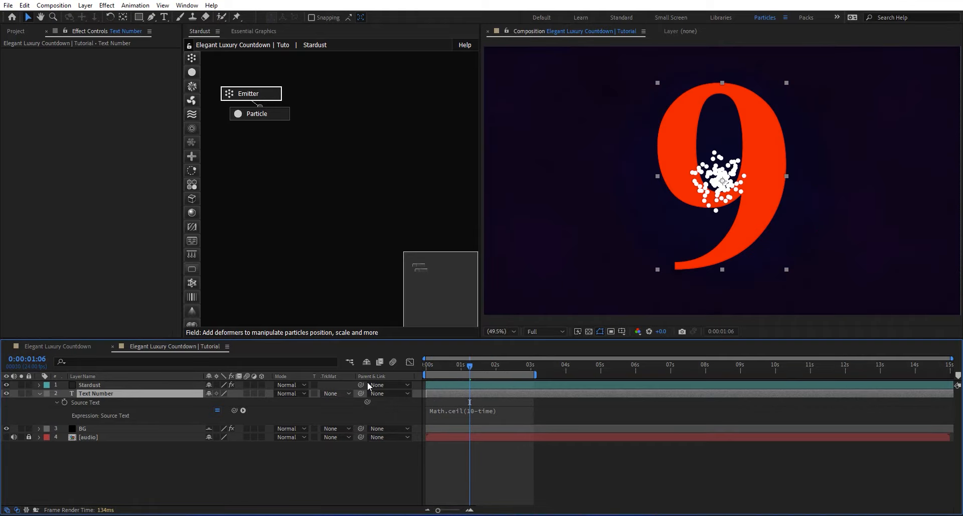
{"action": "left_click", "coordinate": [40, 394]}
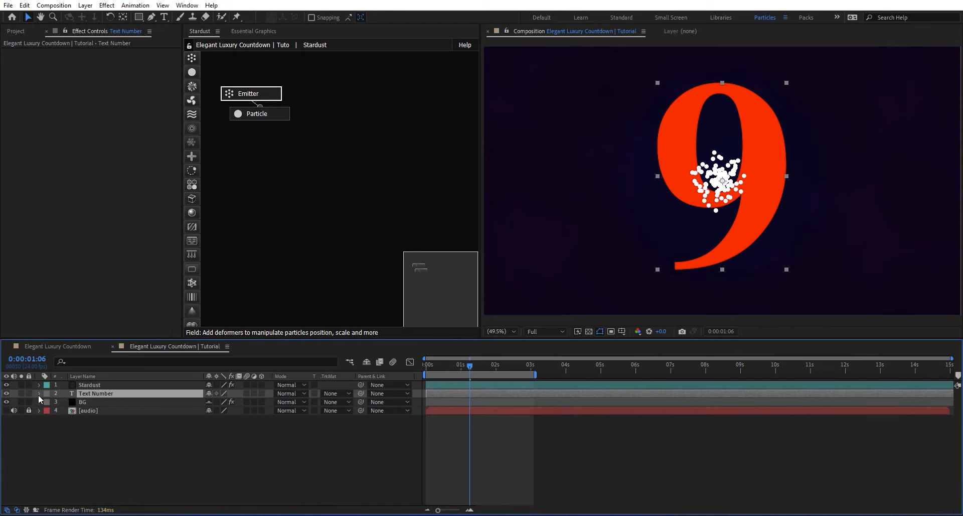
Step: Set the Stardust emitter's Type to Text / Mask and use the Text Number layer as its source layer
{"action": "left_click", "coordinate": [92, 385]}
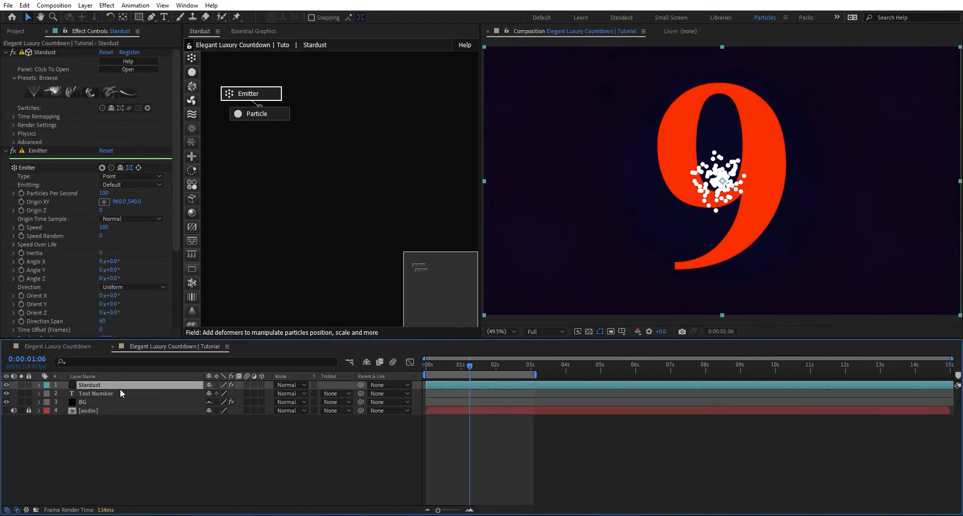
{"action": "left_click_drag", "start_coordinate": [267, 95], "coordinate": [277, 84]}
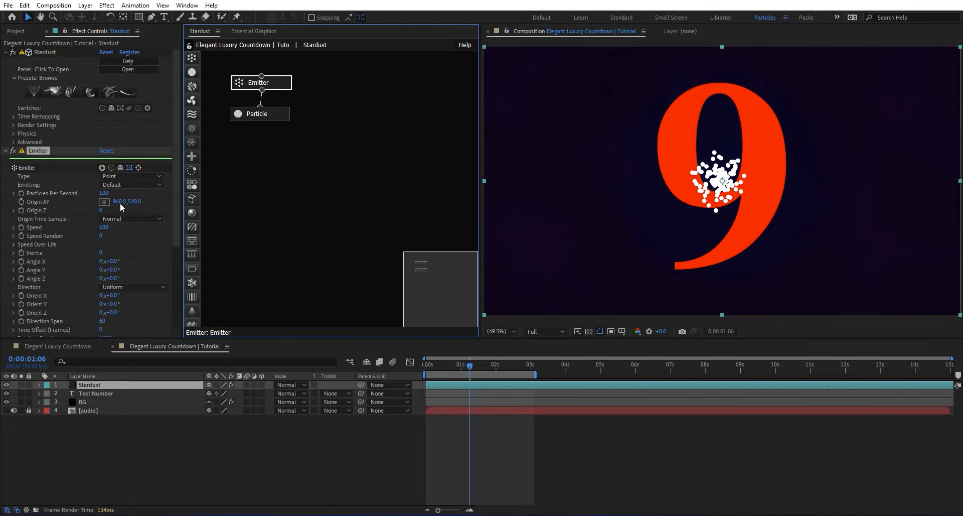
{"action": "left_click", "coordinate": [132, 177]}
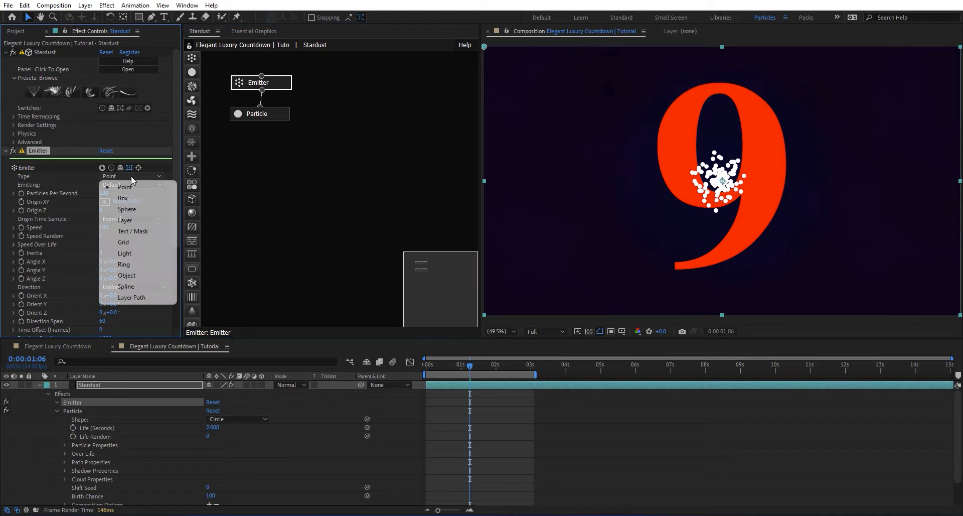
{"action": "left_click", "coordinate": [136, 231]}
{"action": "scroll", "coordinate": [77, 219], "scroll_direction": "down", "scroll_amount": 6}
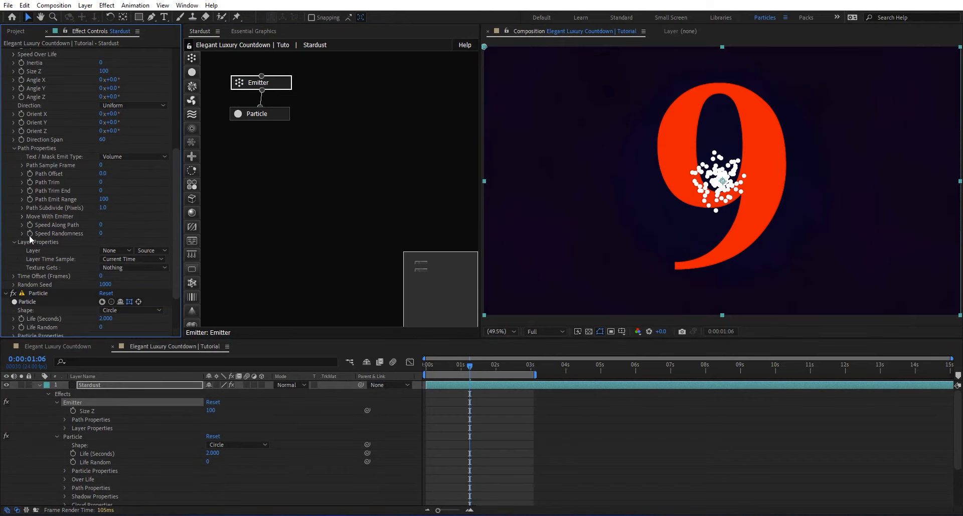
{"action": "left_click", "coordinate": [122, 249]}
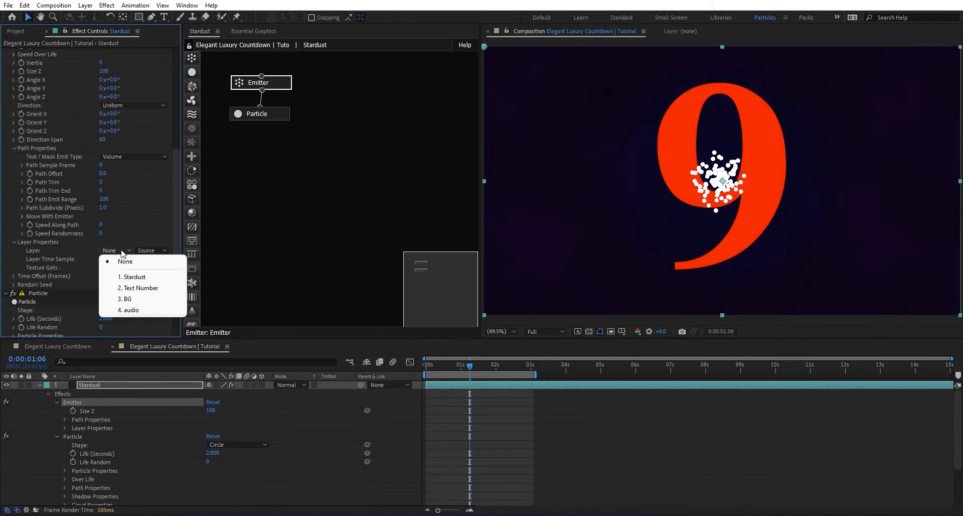
{"action": "left_click", "coordinate": [154, 288]}
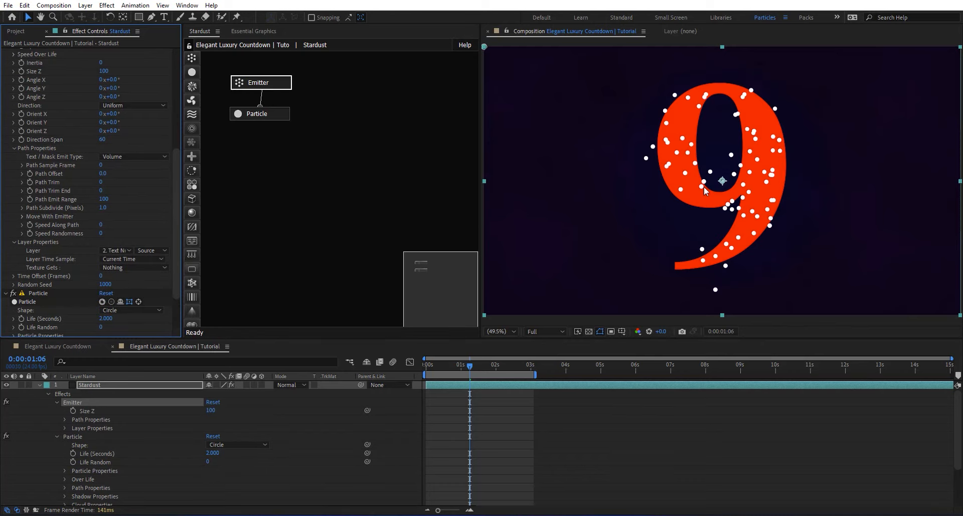
Step: Set the emitter's Speed to 0, preview the particles, and hide the Text Number layer
{"action": "scroll", "coordinate": [65, 128], "scroll_direction": "up", "scroll_amount": 1}
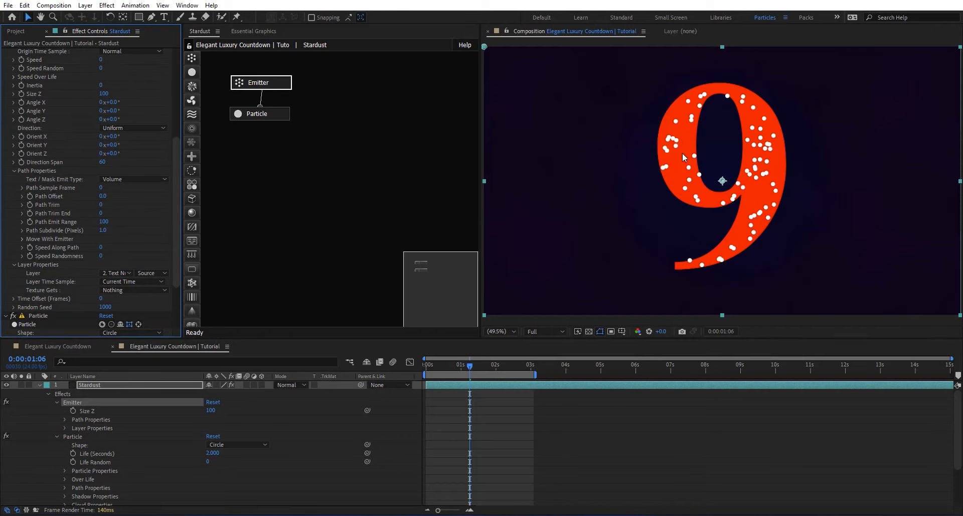
{"action": "left_click_drag", "start_coordinate": [509, 363], "coordinate": [451, 370]}
{"action": "key", "text": "space"}
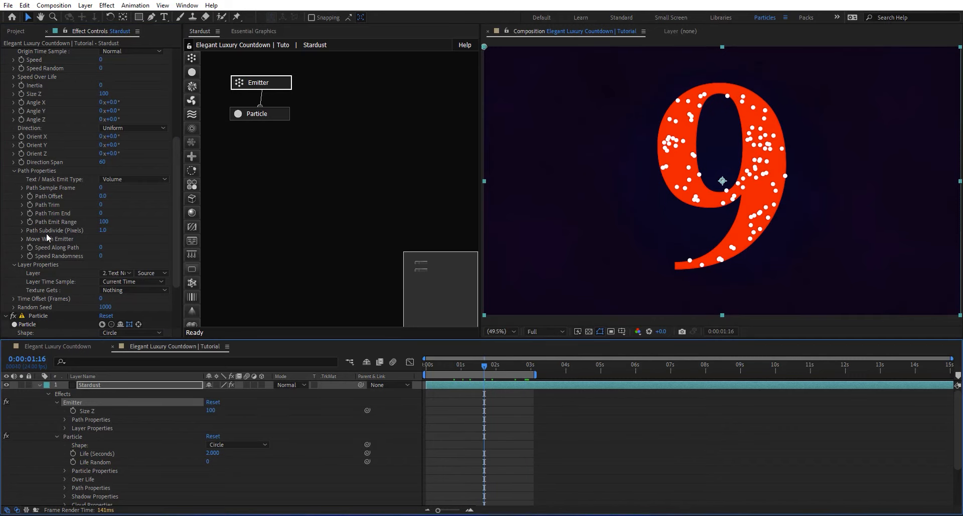
{"action": "scroll", "coordinate": [51, 221], "scroll_direction": "up", "scroll_amount": 1}
{"action": "left_click", "coordinate": [39, 385]}
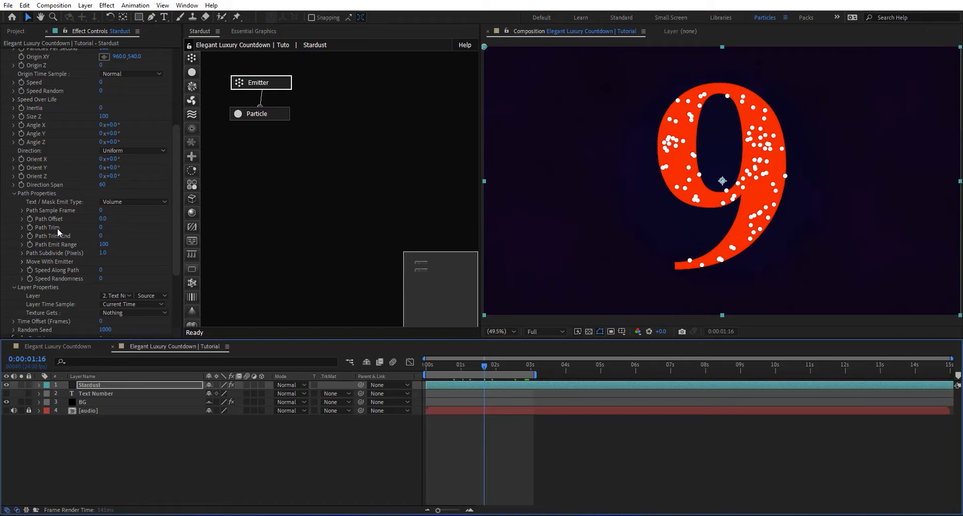
Step: Compare the Text / Mask Emit Type options and choose Edge, and raise the emitter's Particles Per Second to 4280
{"action": "left_click", "coordinate": [128, 201]}
{"action": "left_click", "coordinate": [128, 219]}
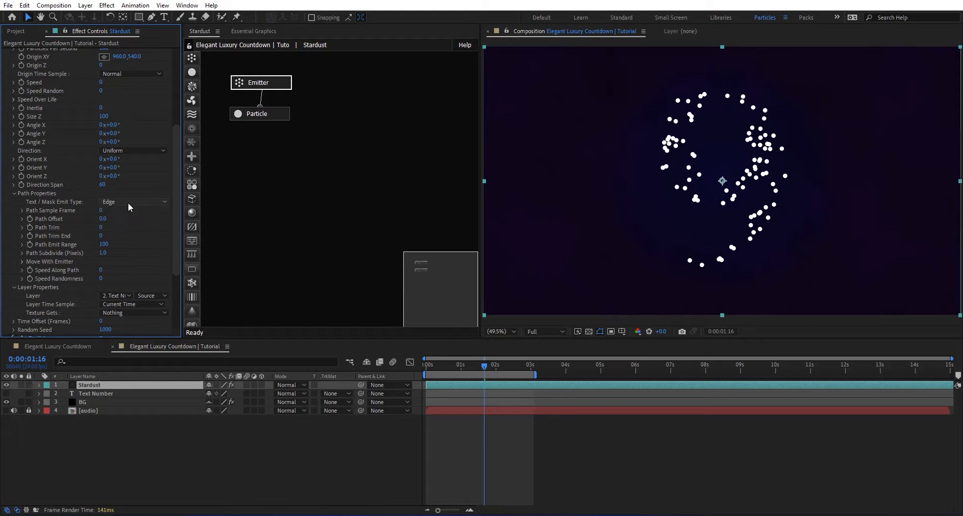
{"action": "left_click", "coordinate": [128, 201]}
{"action": "left_click", "coordinate": [128, 228]}
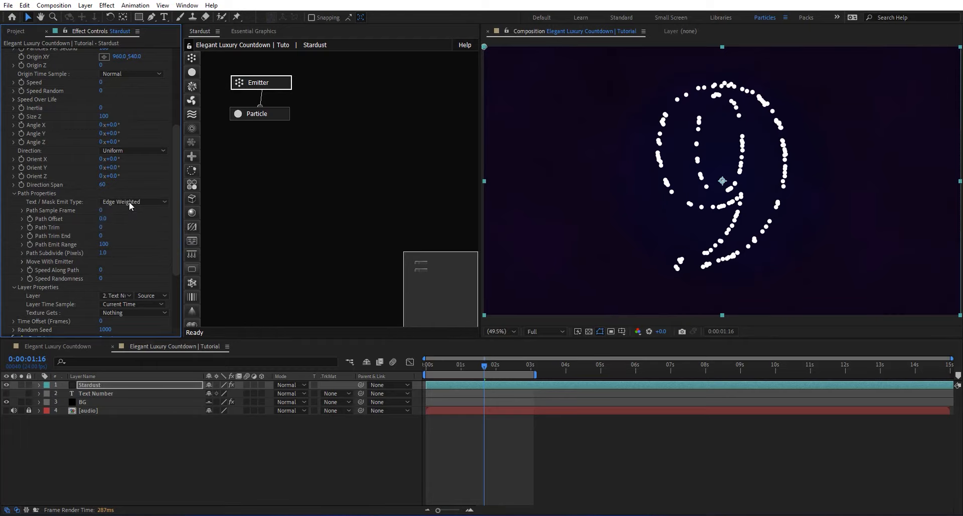
{"action": "left_click", "coordinate": [129, 201]}
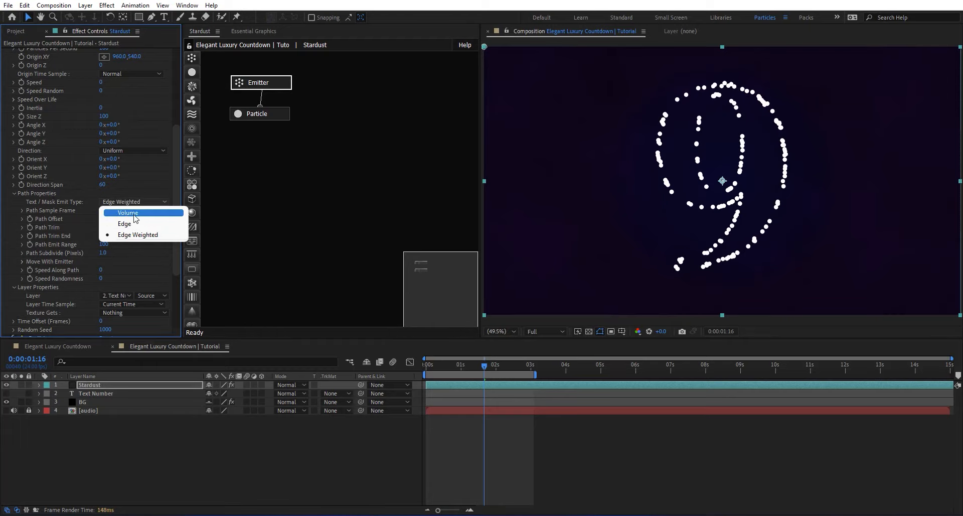
{"action": "left_click", "coordinate": [134, 212]}
{"action": "left_click", "coordinate": [133, 201]}
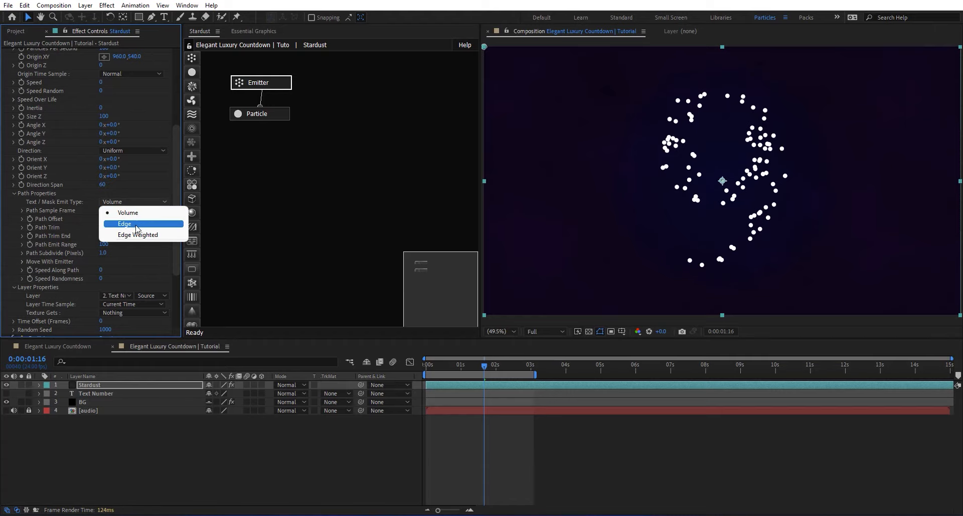
{"action": "left_click", "coordinate": [158, 224]}
{"action": "scroll", "coordinate": [58, 162], "scroll_direction": "up", "scroll_amount": 3}
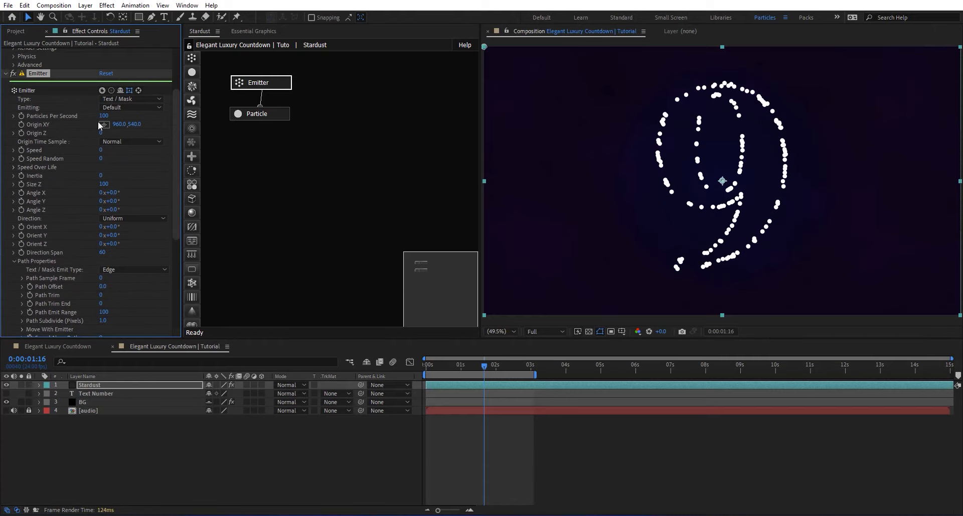
{"action": "left_click_drag", "start_coordinate": [225, 115], "coordinate": [310, 114]}
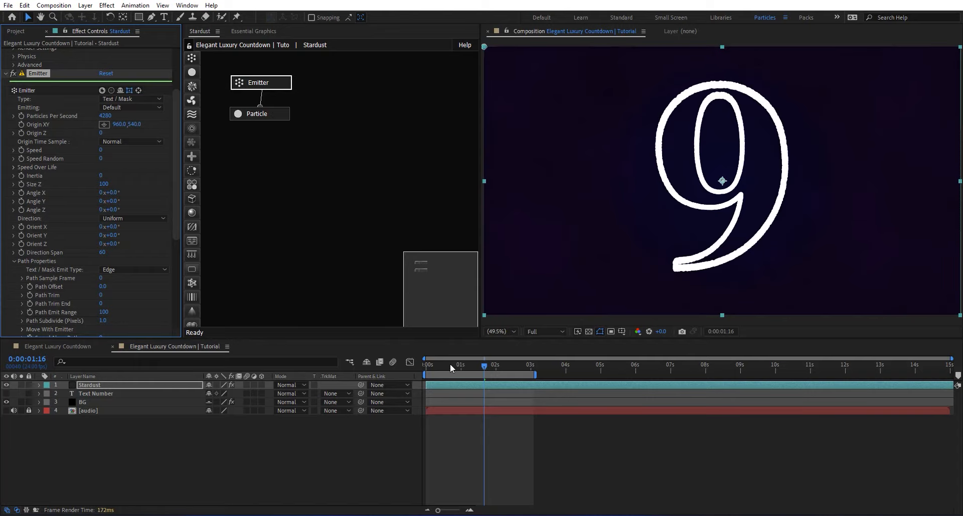
Step: Keyframe the emitter's Size Z from 100 at 0:00:00:01 to 500 at 0:00:08:00, and scrub back to 0:00:02:16
{"action": "left_click_drag", "start_coordinate": [450, 364], "coordinate": [428, 366]}
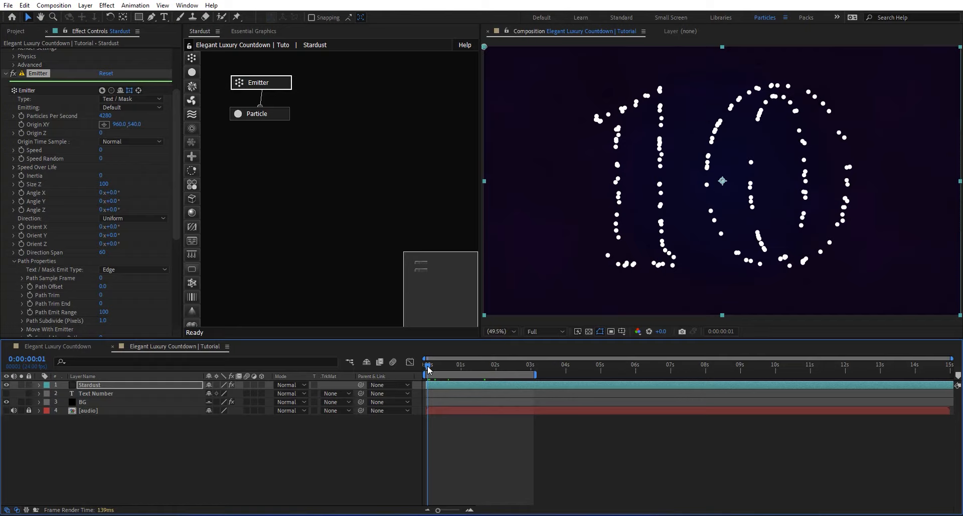
{"action": "left_click", "coordinate": [21, 184]}
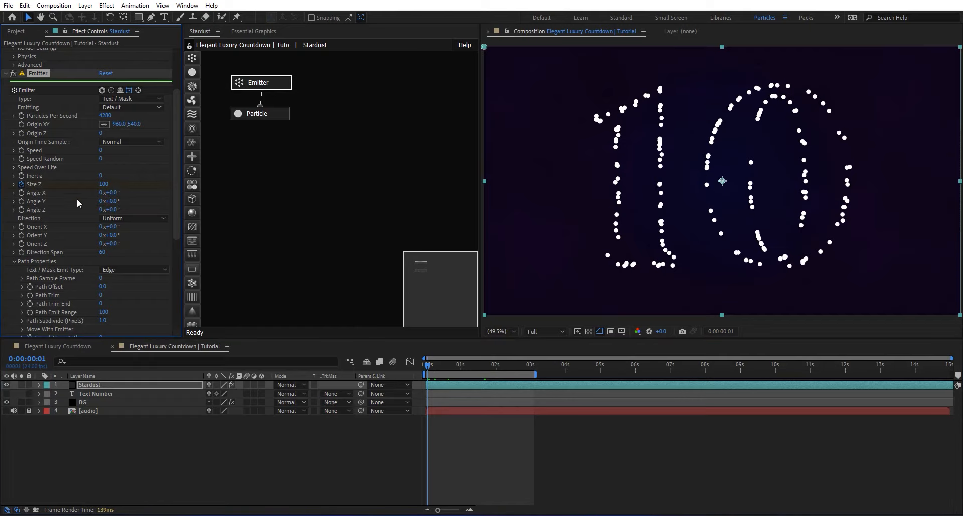
{"action": "left_click", "coordinate": [706, 365]}
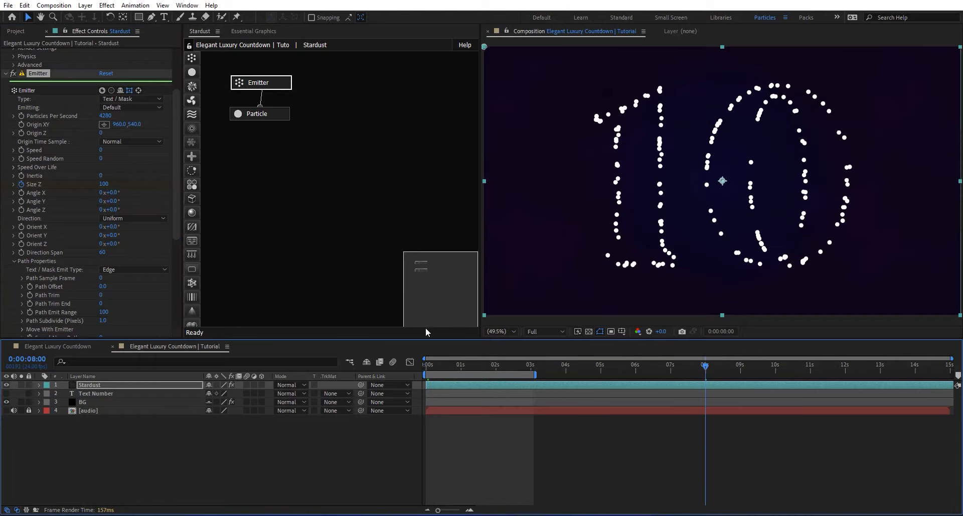
{"action": "left_click", "coordinate": [106, 184]}
{"action": "type", "text": "500"}
{"action": "key", "text": "Return"}
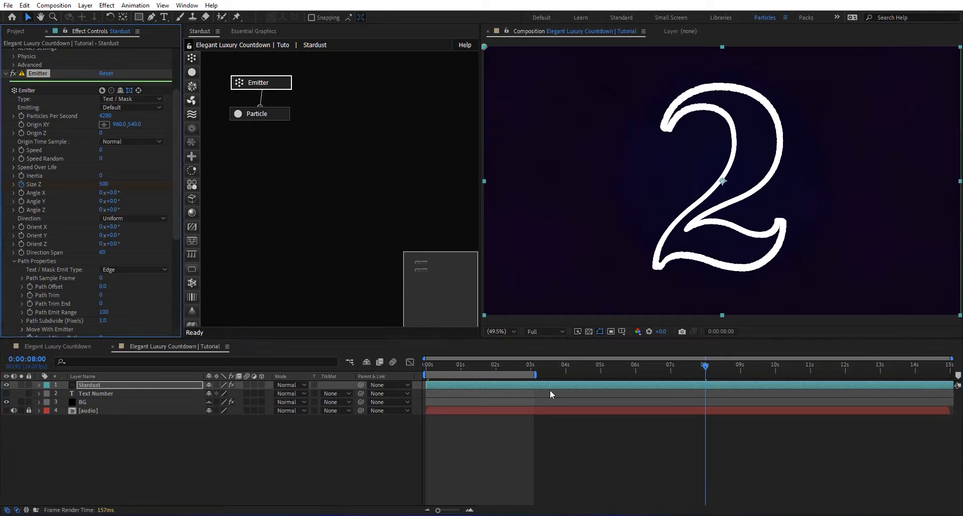
{"action": "left_click_drag", "start_coordinate": [646, 365], "coordinate": [518, 373]}
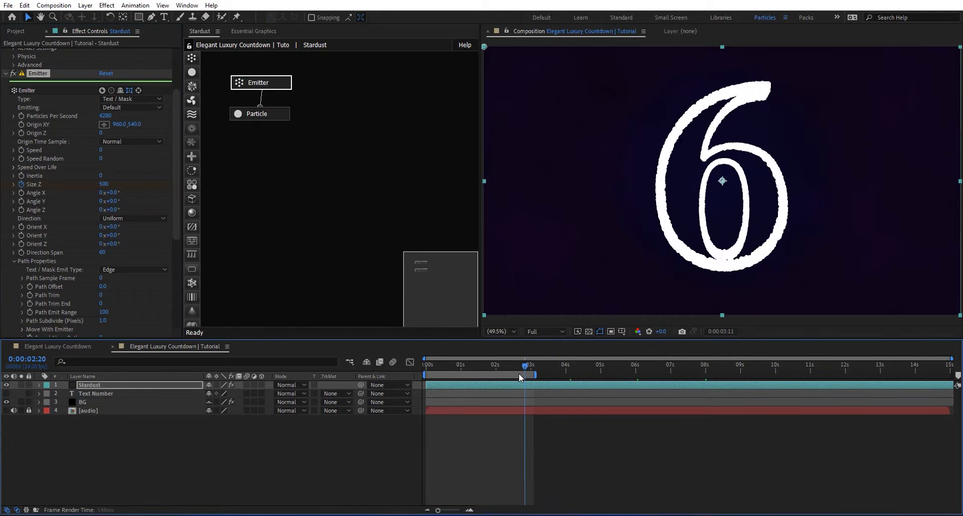
Step: Add a camera with the default settings and orbit it to view the particle number's depth from an angle
{"action": "right_click", "coordinate": [357, 462]}
{"action": "mouse_move", "coordinate": [405, 335]}
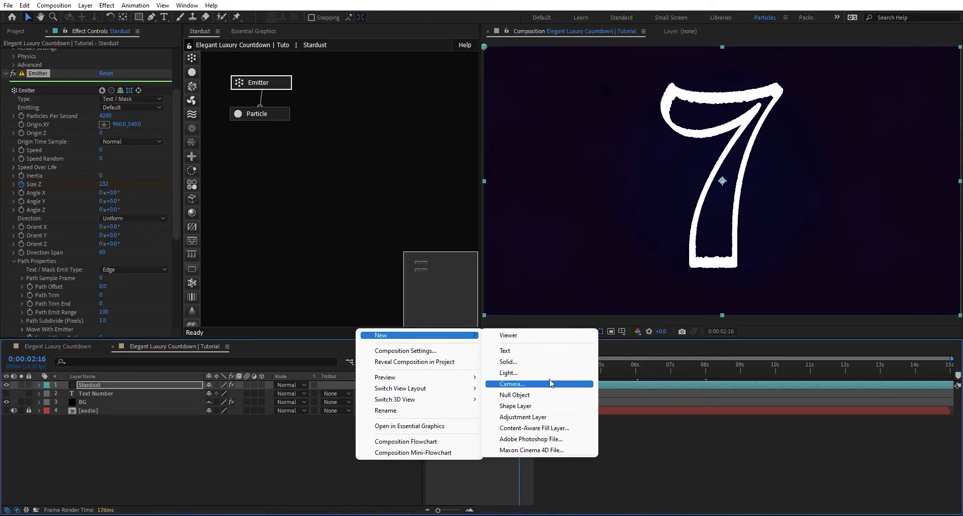
{"action": "left_click", "coordinate": [537, 383]}
{"action": "key", "text": "Return"}
{"action": "key", "text": "c"}
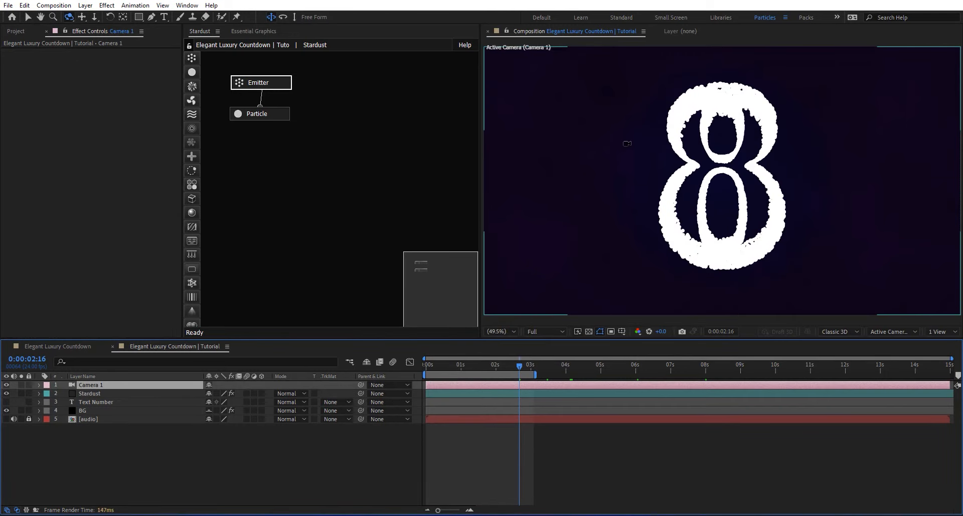
{"action": "left_click_drag", "start_coordinate": [654, 176], "coordinate": [701, 208]}
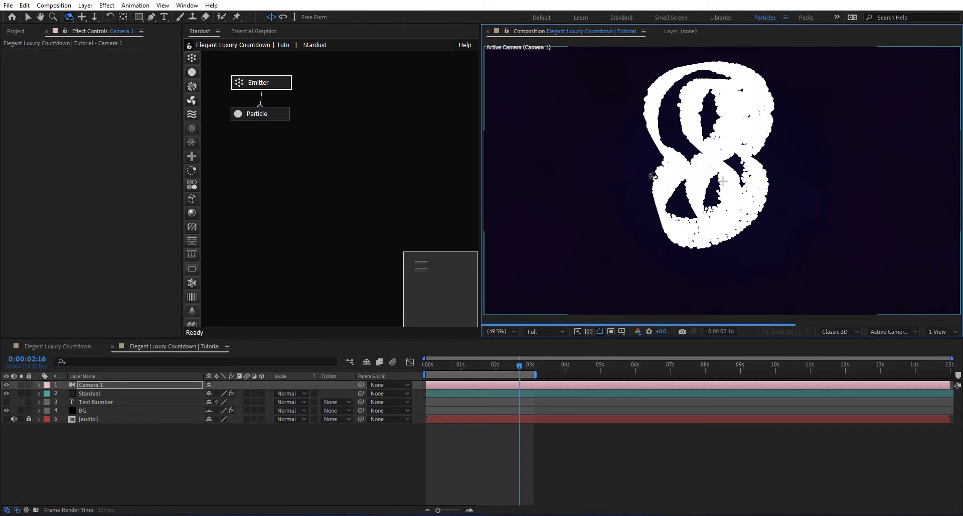
Step: Lower the composition preview resolution to Half and scrub the countdown forward to 0:00:06:12
{"action": "left_click", "coordinate": [547, 333]}
{"action": "left_click", "coordinate": [539, 369]}
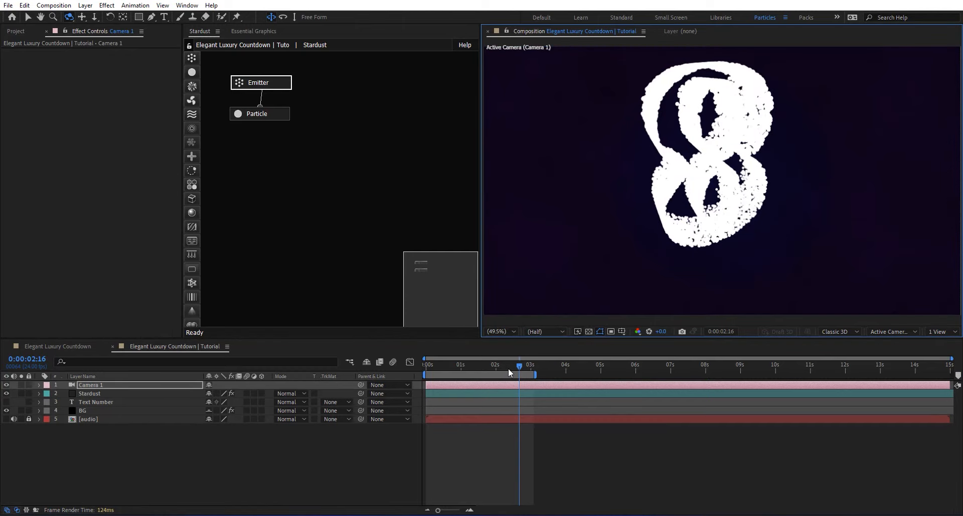
{"action": "left_click_drag", "start_coordinate": [508, 367], "coordinate": [653, 370]}
Step: Set the Particle node's Life to 3 seconds and its Life Random to 100
{"action": "left_click", "coordinate": [269, 113]}
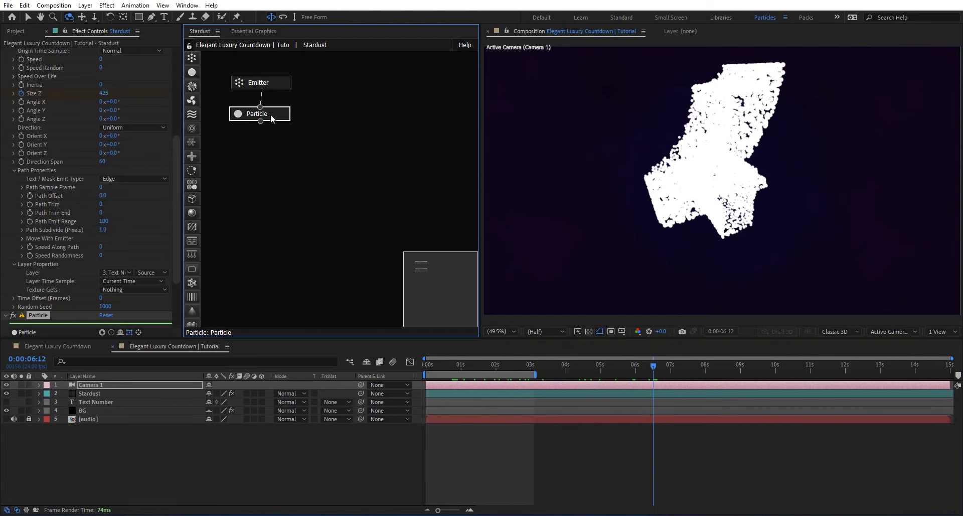
{"action": "scroll", "coordinate": [36, 240], "scroll_direction": "down", "scroll_amount": 3}
{"action": "left_click", "coordinate": [107, 254]}
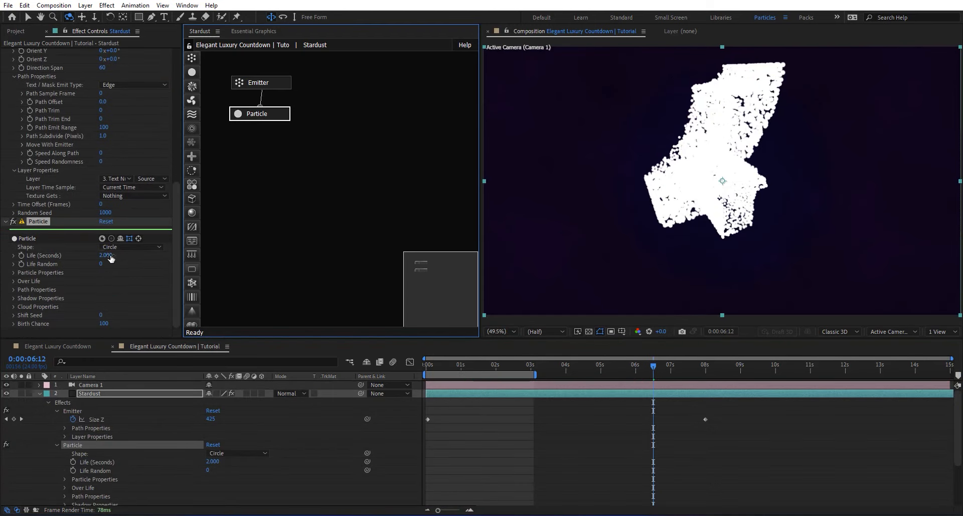
{"action": "type", "text": "3"}
{"action": "key", "text": "Return"}
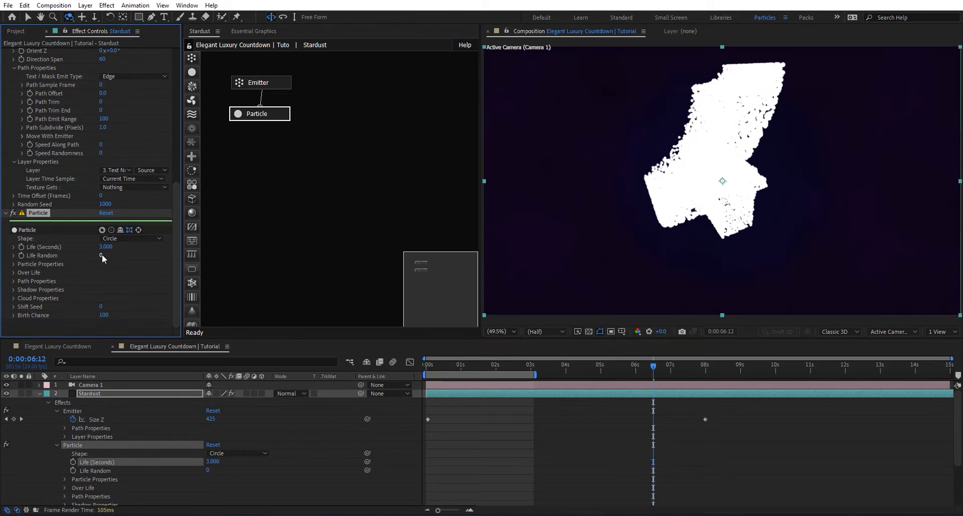
{"action": "left_click_drag", "start_coordinate": [101, 253], "coordinate": [221, 247]}
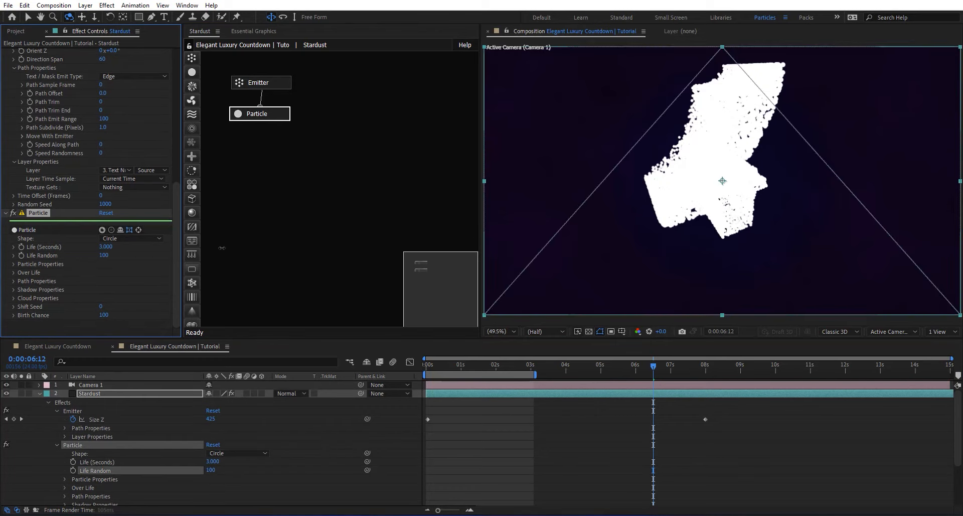
Step: Set the Particle node's Size to 1 pixel and scrub the countdown back to 0:00:02:23
{"action": "left_click", "coordinate": [14, 264]}
{"action": "scroll", "coordinate": [88, 255], "scroll_direction": "down", "scroll_amount": 2}
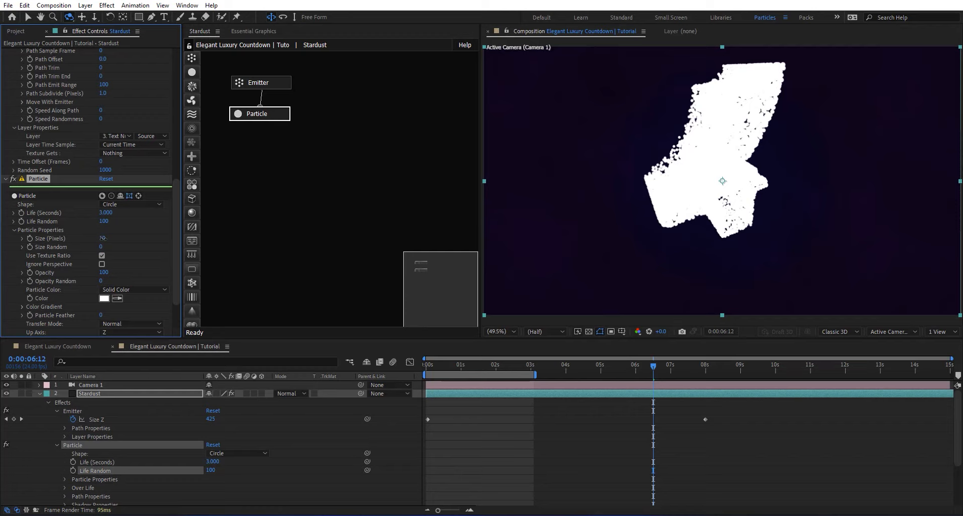
{"action": "left_click", "coordinate": [103, 238]}
{"action": "type", "text": "1"}
{"action": "key", "text": "Return"}
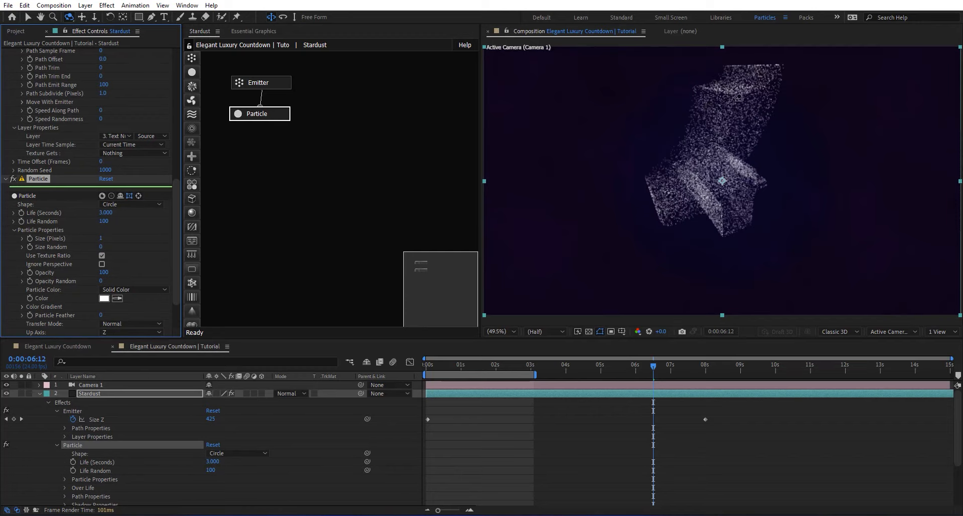
{"action": "left_click_drag", "start_coordinate": [644, 369], "coordinate": [520, 383]}
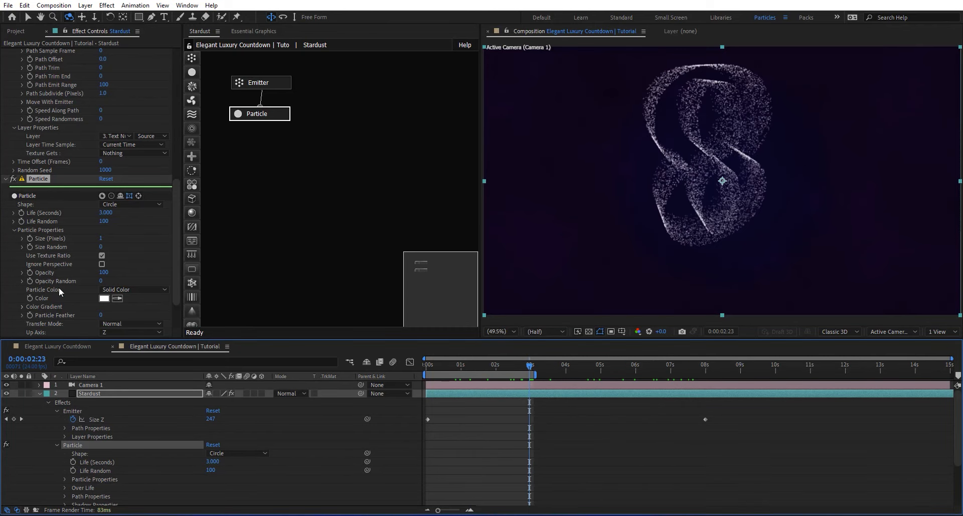
Step: Reduce the Particle node's Opacity to 20, view the countdown at 0:00:04:00, and settle on an Opacity of 25
{"action": "left_click", "coordinate": [104, 275]}
{"action": "type", "text": "20"}
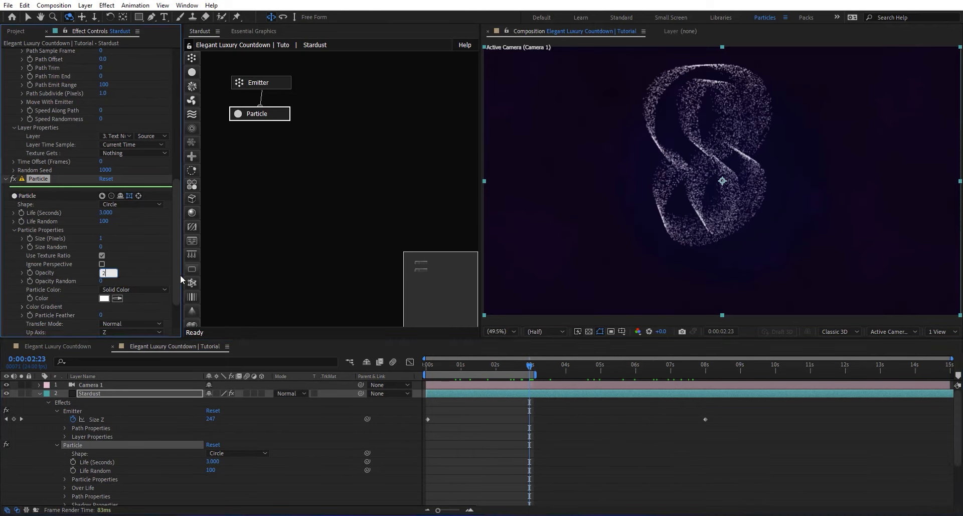
{"action": "key", "text": "Return"}
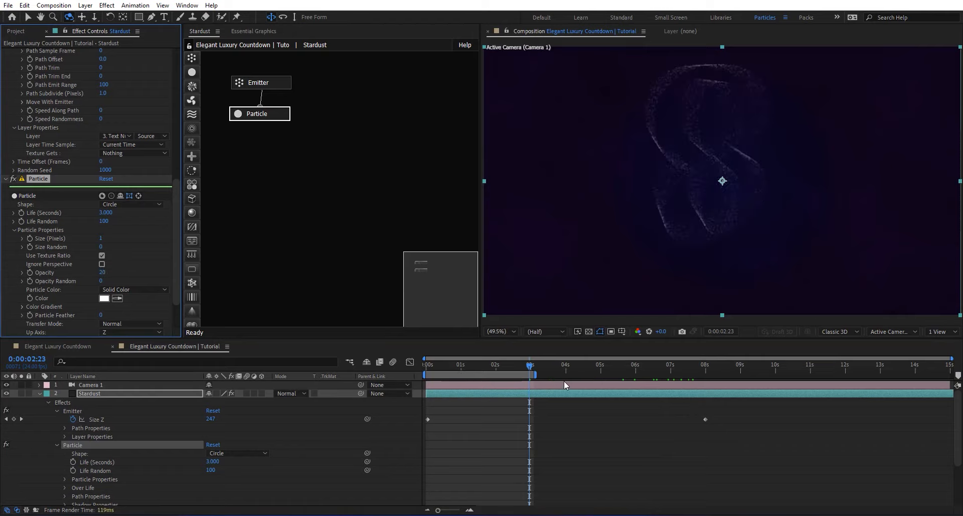
{"action": "left_click", "coordinate": [566, 370]}
{"action": "left_click", "coordinate": [104, 272]}
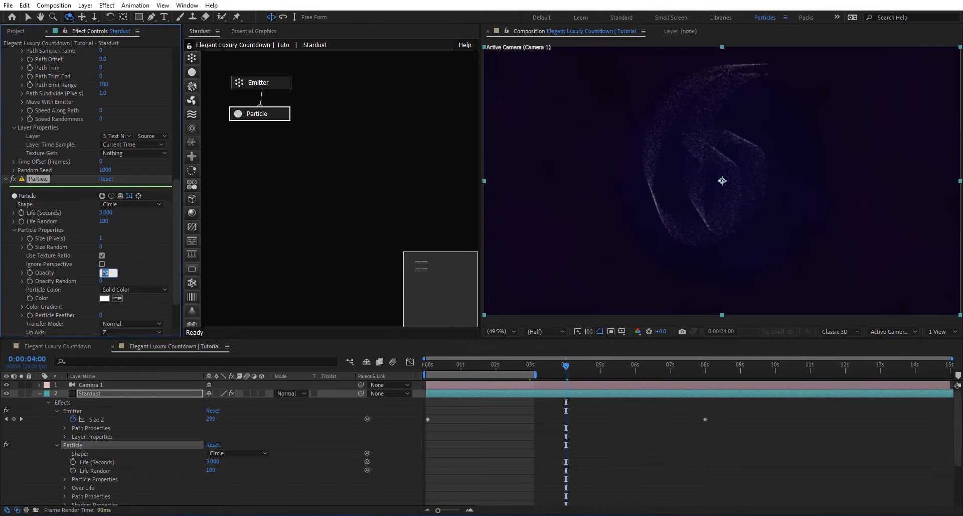
{"action": "key", "text": "Return"}
Step: Keep the particle colour mode as Solid Color and set the Particle node's Transfer Mode to Add
{"action": "left_click", "coordinate": [132, 289]}
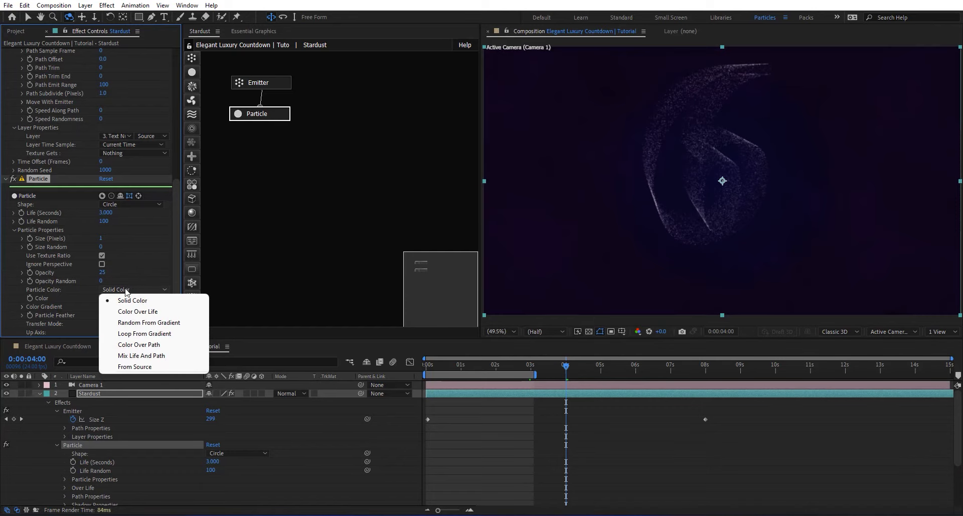
{"action": "left_click", "coordinate": [68, 302]}
{"action": "left_click", "coordinate": [119, 324]}
{"action": "left_click", "coordinate": [128, 345]}
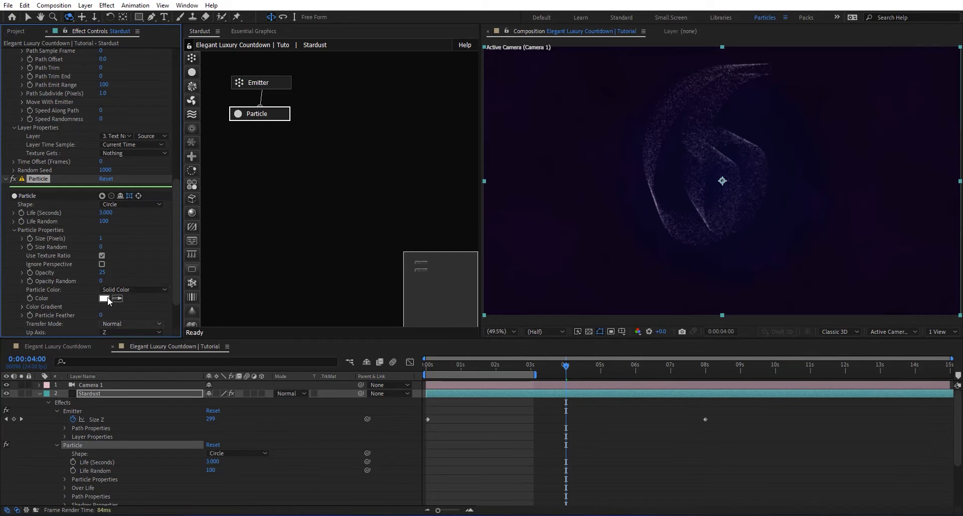
Step: Change the Particle node's Color to the dark gold B19A1D
{"action": "left_click", "coordinate": [103, 298]}
{"action": "left_click", "coordinate": [344, 384]}
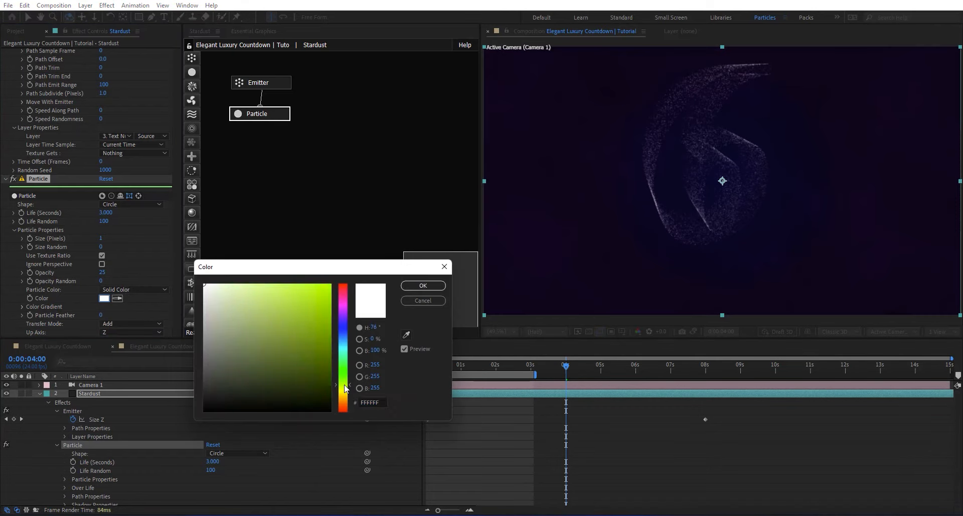
{"action": "left_click_drag", "start_coordinate": [345, 384], "coordinate": [347, 394]}
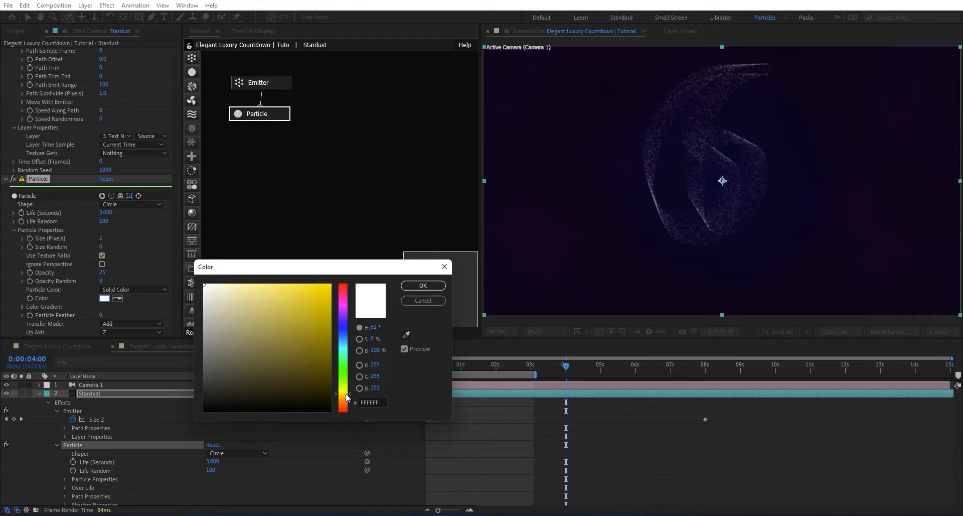
{"action": "left_click_drag", "start_coordinate": [301, 334], "coordinate": [308, 323]}
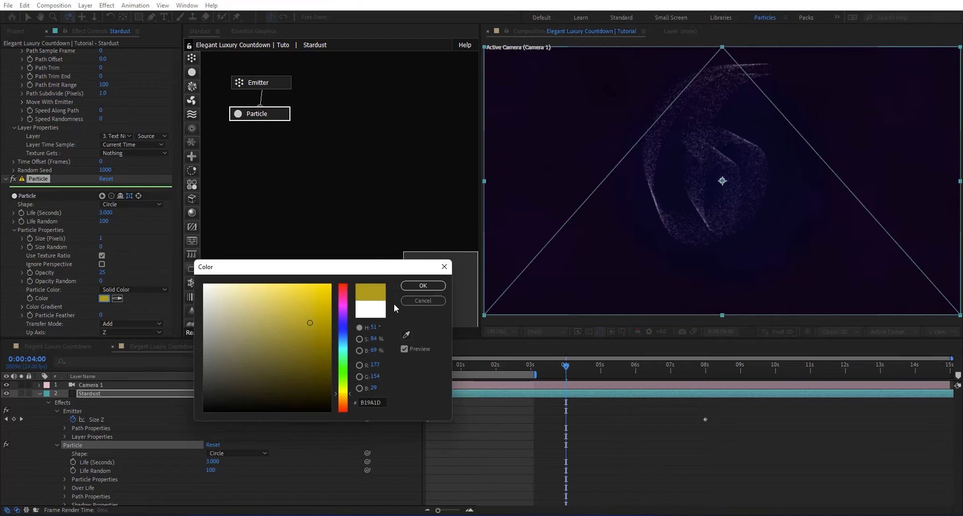
{"action": "left_click", "coordinate": [423, 286]}
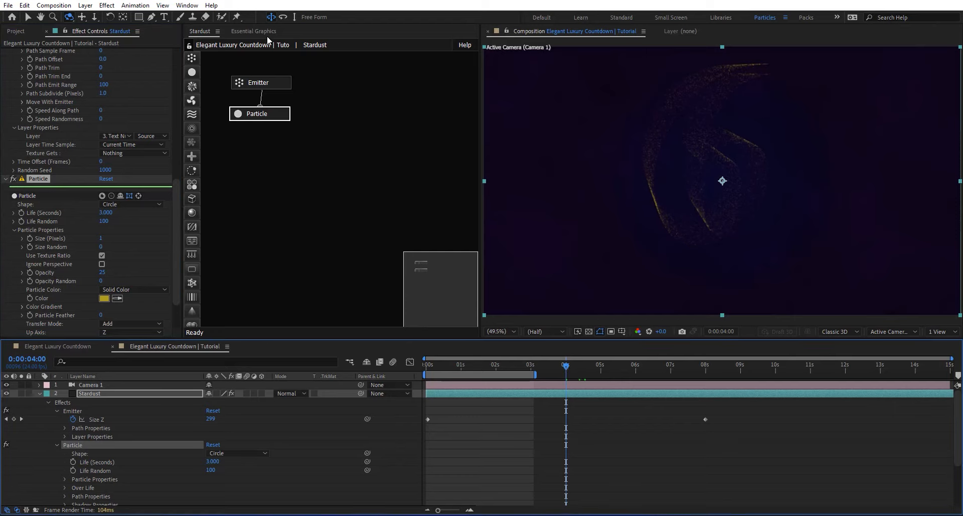
Step: Rearrange the Particle and Emitter nodes to make room, and duplicate the Emitter node
{"action": "left_click_drag", "start_coordinate": [277, 113], "coordinate": [294, 129]}
{"action": "left_click", "coordinate": [288, 86]}
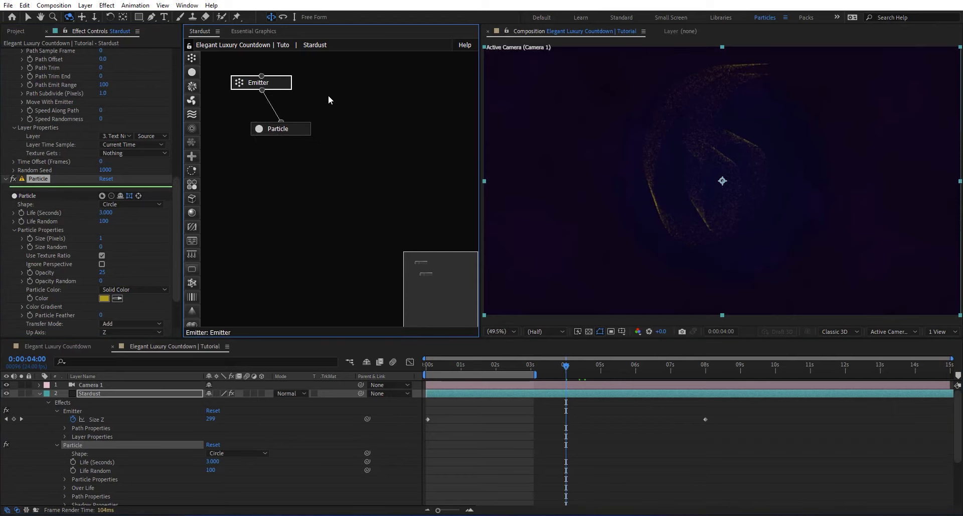
{"action": "left_click_drag", "start_coordinate": [253, 89], "coordinate": [307, 97]}
{"action": "key", "text": "ctrl+d"}
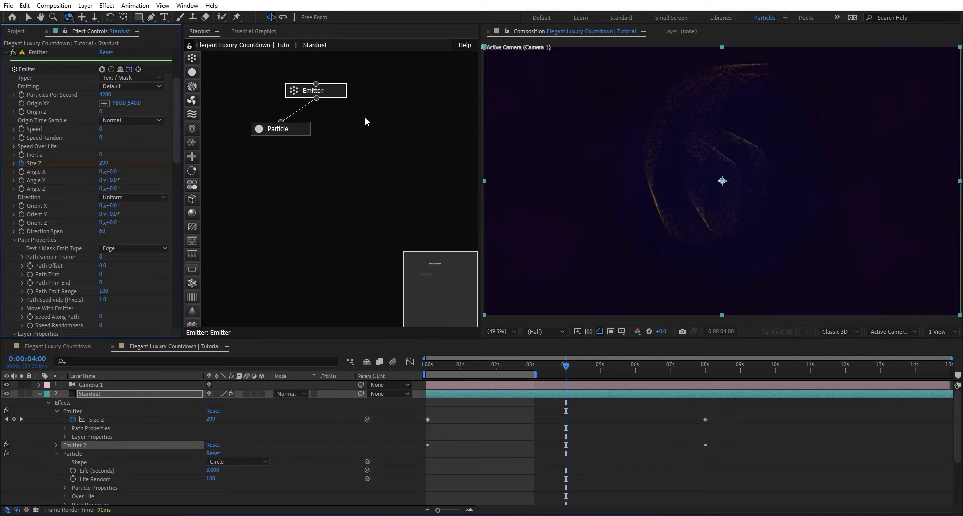
Step: Connect the Emitter 2 node to the Particle node and disable the original Emitter
{"action": "left_click", "coordinate": [389, 131]}
{"action": "left_click_drag", "start_coordinate": [355, 101], "coordinate": [280, 126]}
{"action": "right_click", "coordinate": [323, 90]}
{"action": "left_click", "coordinate": [353, 71]}
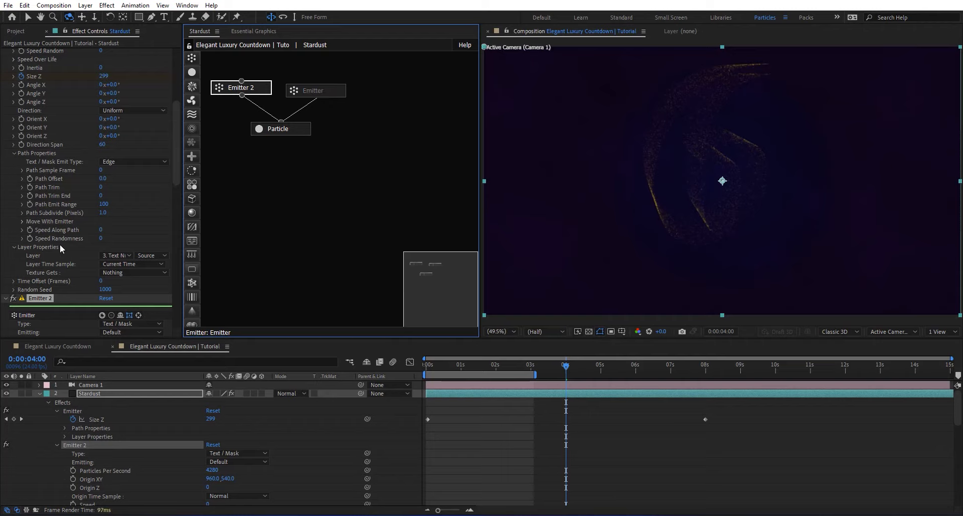
Step: Set Emitter 2 to 700 particles per second with a Size Z of 0
{"action": "scroll", "coordinate": [88, 275], "scroll_direction": "down", "scroll_amount": 3}
{"action": "left_click", "coordinate": [108, 272]}
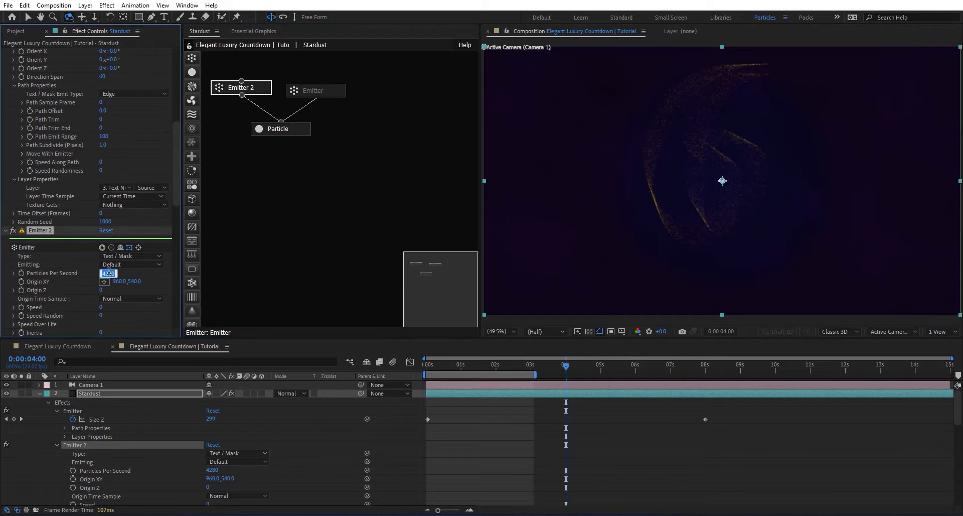
{"action": "type", "text": "700"}
{"action": "key", "text": "Return"}
{"action": "scroll", "coordinate": [61, 270], "scroll_direction": "down", "scroll_amount": 2}
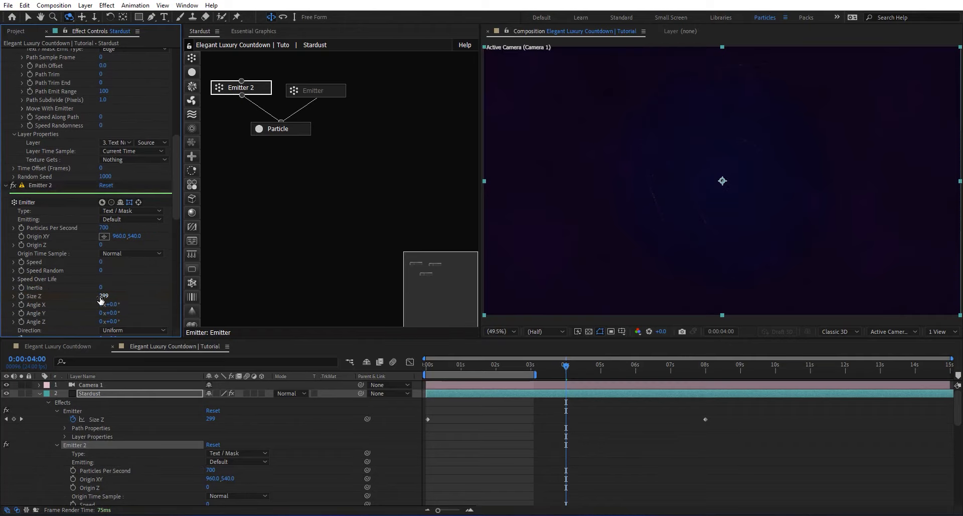
{"action": "left_click", "coordinate": [102, 296]}
{"action": "type", "text": "0"}
{"action": "key", "text": "Return"}
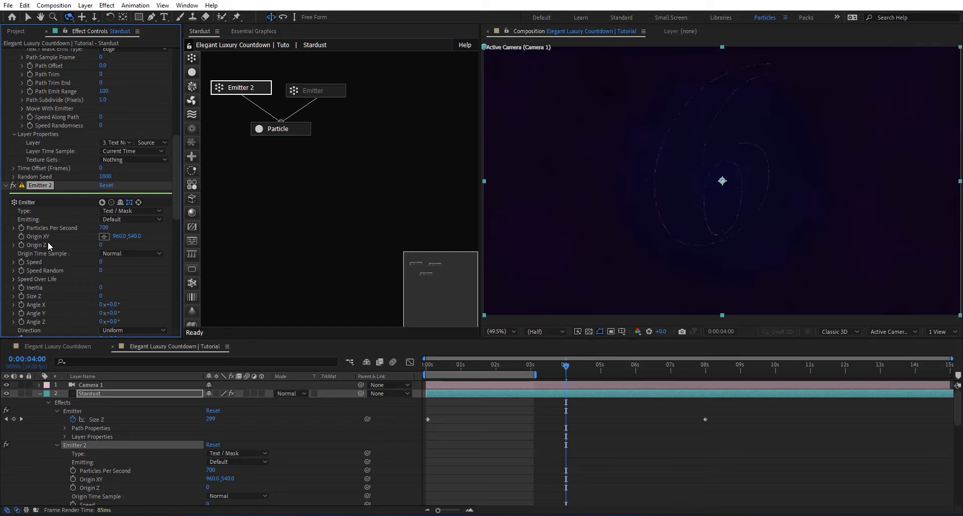
Step: Set Emitter 2's Text / Mask Emit Type to Edge Weighted
{"action": "scroll", "coordinate": [50, 243], "scroll_direction": "down", "scroll_amount": 5}
{"action": "left_click", "coordinate": [164, 270]}
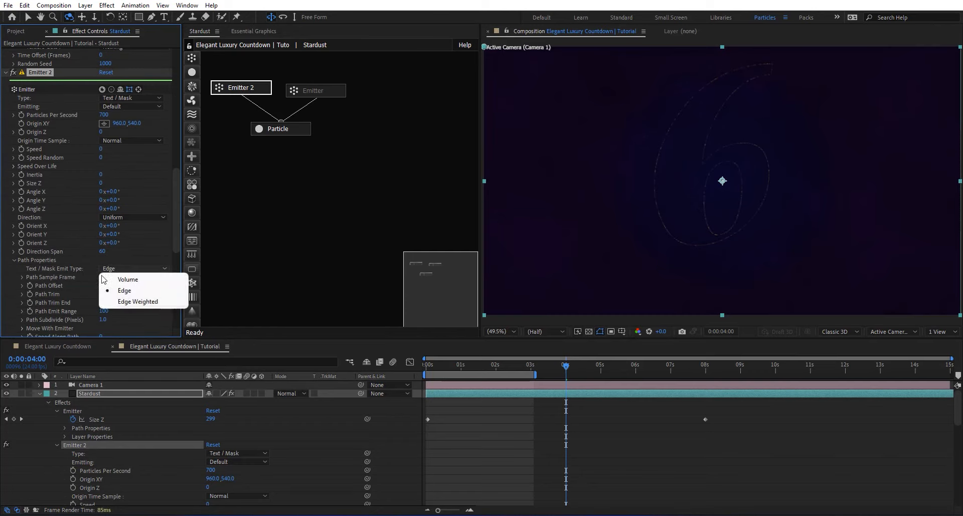
{"action": "left_click", "coordinate": [142, 301]}
Step: Try a Path Subdivide of 5 and larger spacing on Emitter 2, and settle on 0.5 pixels
{"action": "scroll", "coordinate": [99, 303], "scroll_direction": "down", "scroll_amount": 1}
{"action": "scroll", "coordinate": [99, 307], "scroll_direction": "down", "scroll_amount": 1}
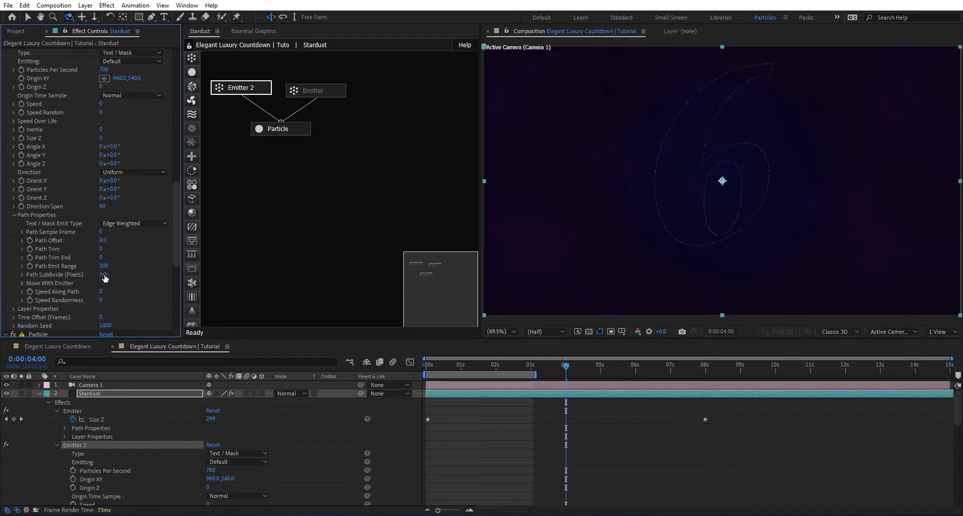
{"action": "left_click", "coordinate": [103, 275]}
{"action": "type", "text": "5"}
{"action": "key", "text": "Return"}
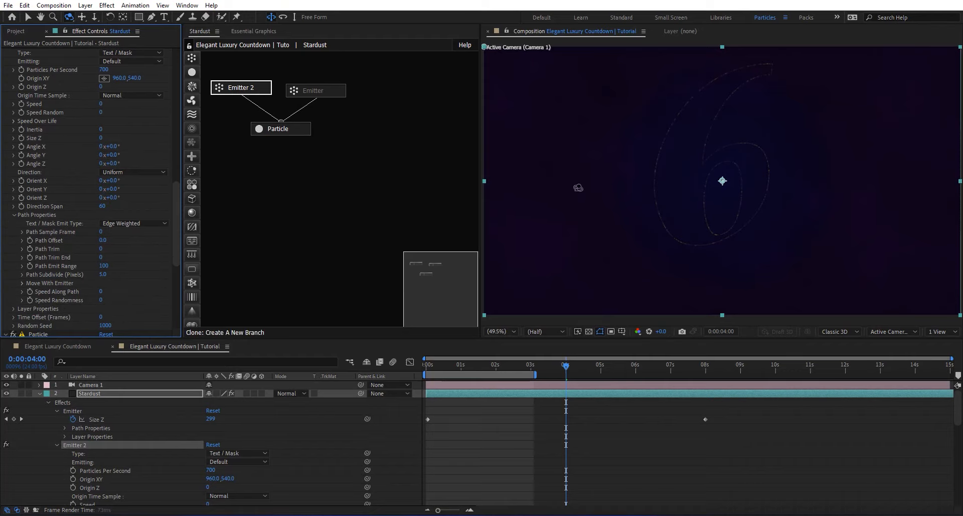
{"action": "left_click_drag", "start_coordinate": [141, 271], "coordinate": [135, 271]}
{"action": "left_click", "coordinate": [102, 276]}
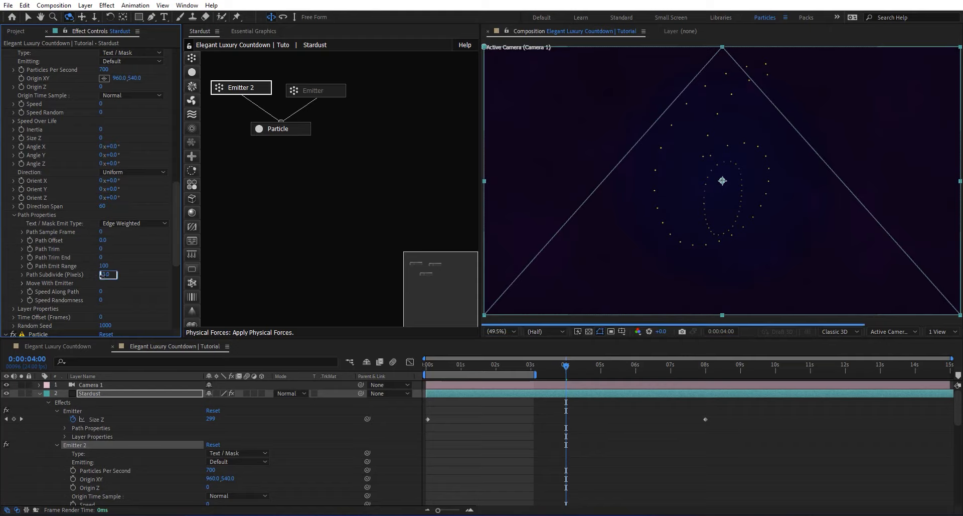
Step: Set Emitter 2's Path Trim to 15 and Path Trim End to 35
{"action": "left_click", "coordinate": [102, 248]}
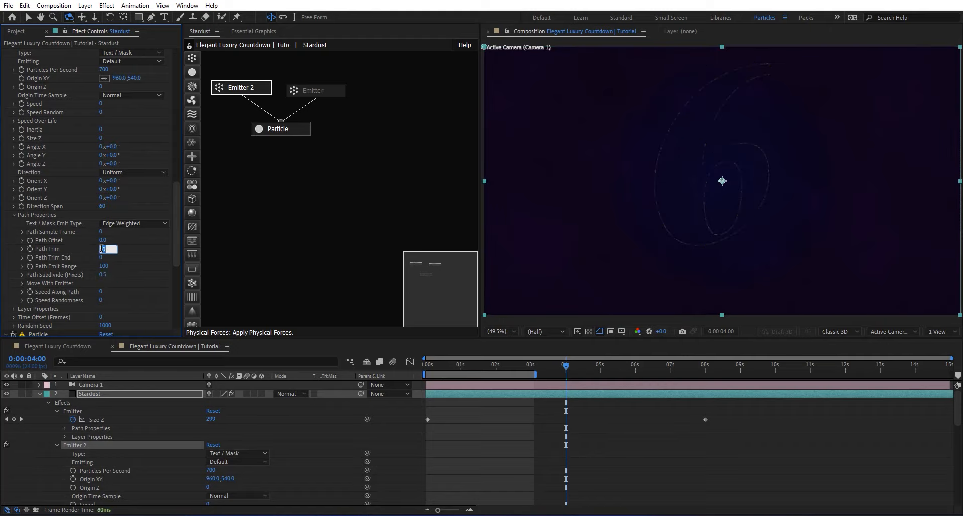
{"action": "type", "text": "15"}
{"action": "key", "text": "Return"}
{"action": "left_click", "coordinate": [102, 258]}
Step: Set Emitter 2's Path Offset to 25 and scrub the countdown back to 0:00:02:07
{"action": "left_click", "coordinate": [103, 240]}
{"action": "key", "text": "Return"}
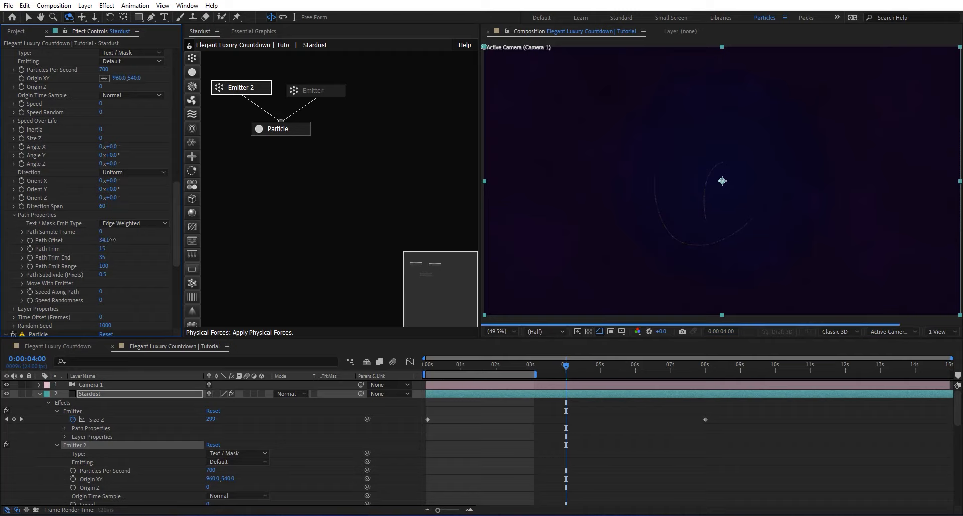
{"action": "left_click", "coordinate": [106, 240]}
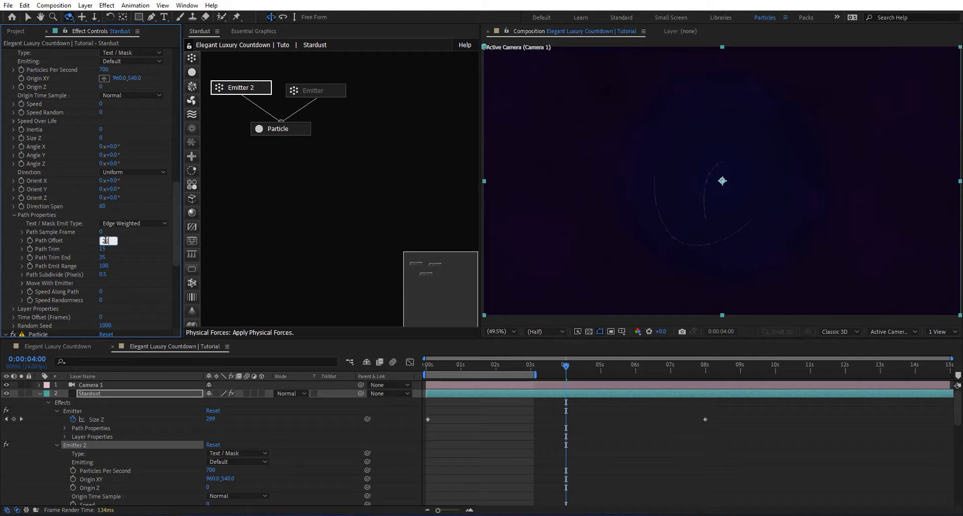
{"action": "key", "text": "Return"}
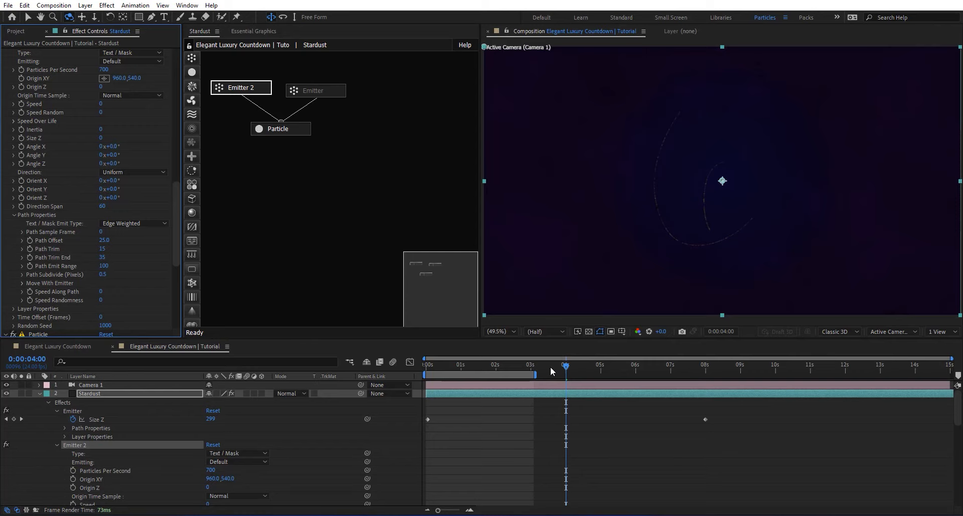
{"action": "left_click_drag", "start_coordinate": [550, 370], "coordinate": [507, 368]}
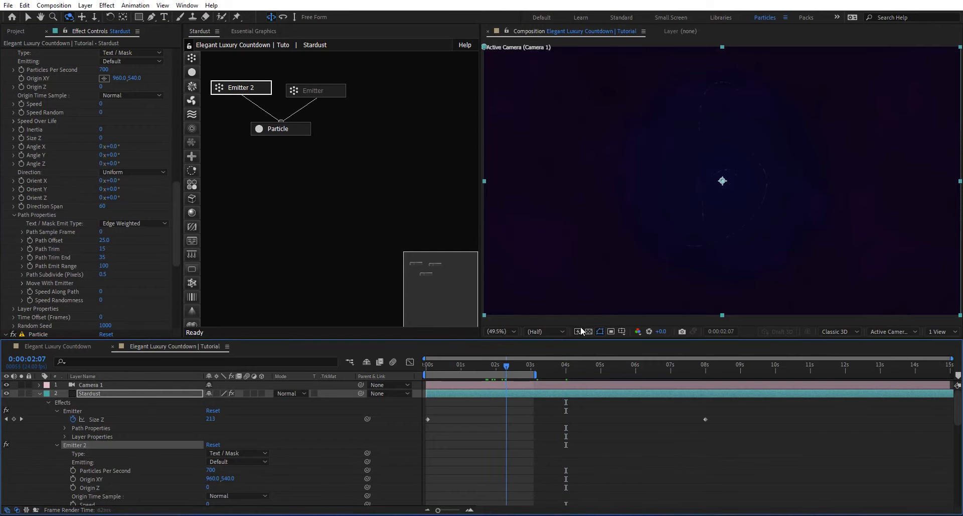
Step: Duplicate the Particle node three times and spread Particle 2, Particle 3 and Particle 4 apart in the node graph
{"action": "left_click", "coordinate": [295, 130]}
{"action": "key", "text": "ctrl+d"}
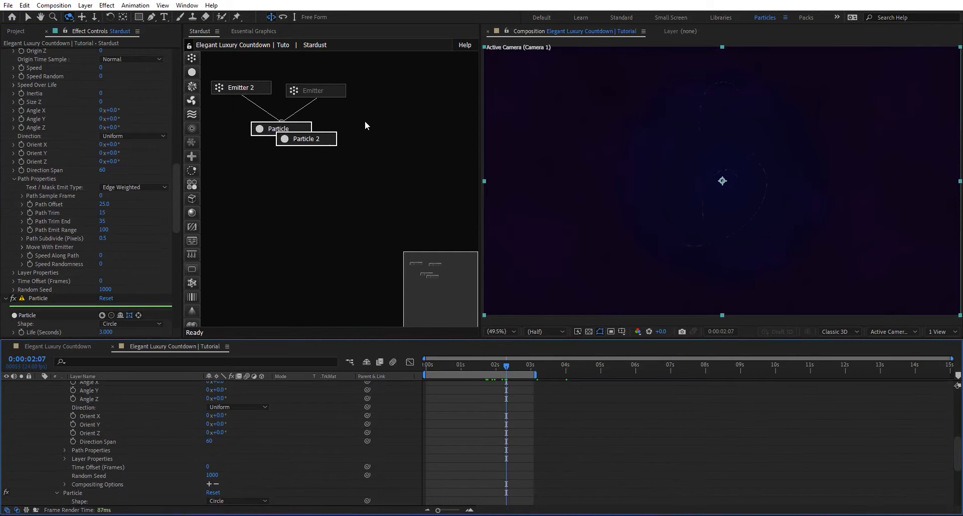
{"action": "left_click_drag", "start_coordinate": [322, 138], "coordinate": [408, 140]}
{"action": "key", "text": "ctrl+d"}
{"action": "key", "text": "ctrl+d"}
{"action": "left_click_drag", "start_coordinate": [284, 140], "coordinate": [236, 146]}
{"action": "left_click_drag", "start_coordinate": [354, 143], "coordinate": [379, 128]}
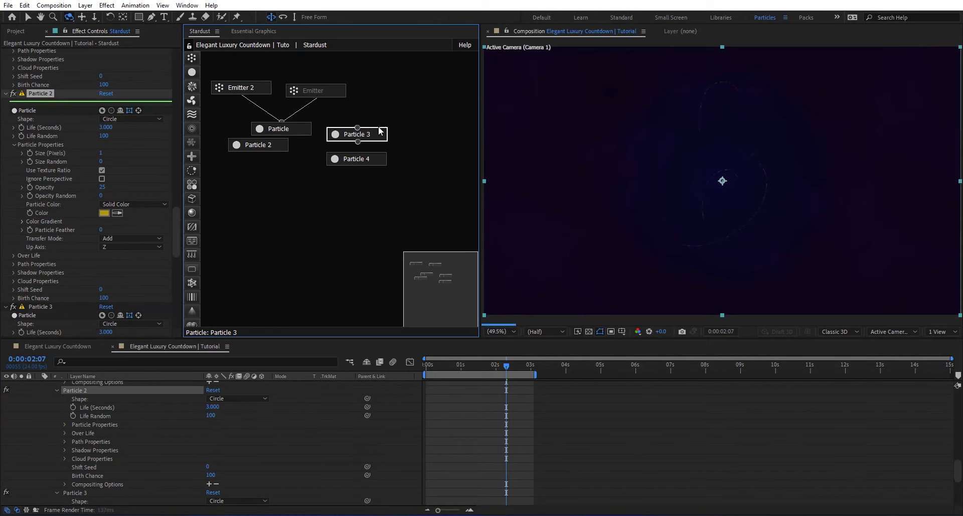
{"action": "left_click_drag", "start_coordinate": [357, 158], "coordinate": [428, 134]}
Step: Set Particle 2's Opacity to 18 and its Shift Seed to 580
{"action": "left_click_drag", "start_coordinate": [247, 149], "coordinate": [231, 150]}
{"action": "left_click_drag", "start_coordinate": [102, 145], "coordinate": [95, 145]}
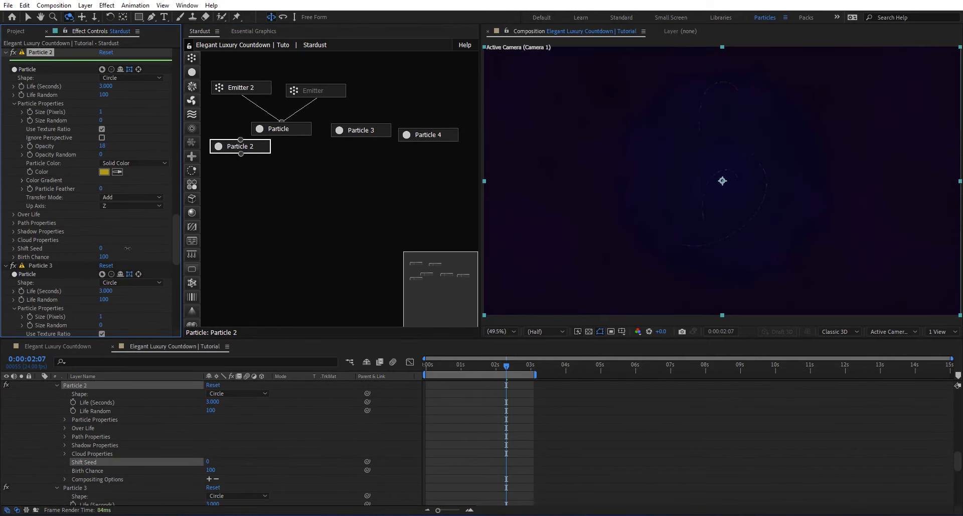
{"action": "left_click_drag", "start_coordinate": [128, 248], "coordinate": [391, 249]}
Step: Set Particle 3's Opacity to 55 and its Opacity Random to 36
{"action": "left_click", "coordinate": [361, 130]}
{"action": "scroll", "coordinate": [56, 199], "scroll_direction": "down", "scroll_amount": 3}
{"action": "left_click", "coordinate": [102, 294]}
{"action": "type", "text": "55"}
{"action": "key", "text": "Tab"}
{"action": "type", "text": "36"}
{"action": "key", "text": "Return"}
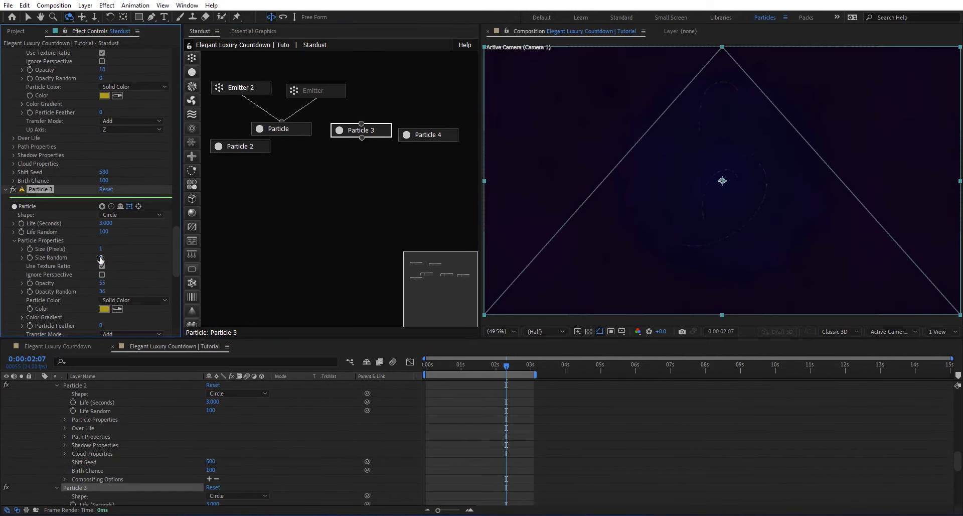
Step: Give Particle 4 a Size of 3 pixels, a Size Random of 40 and an Opacity Random of 74
{"action": "left_click", "coordinate": [441, 134]}
{"action": "scroll", "coordinate": [84, 250], "scroll_direction": "down", "scroll_amount": 3}
{"action": "left_click", "coordinate": [102, 253]}
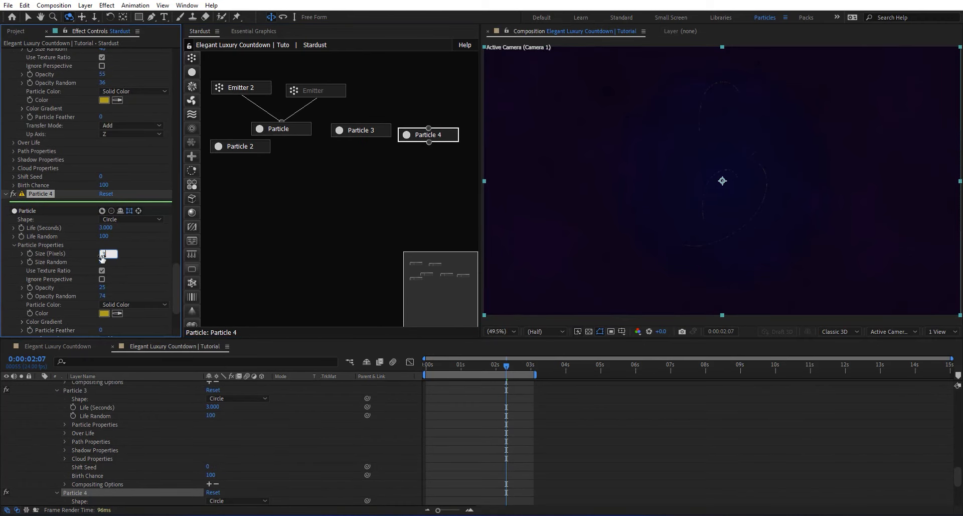
{"action": "type", "text": "3"}
{"action": "key", "text": "Return"}
{"action": "left_click_drag", "start_coordinate": [125, 251], "coordinate": [129, 251]}
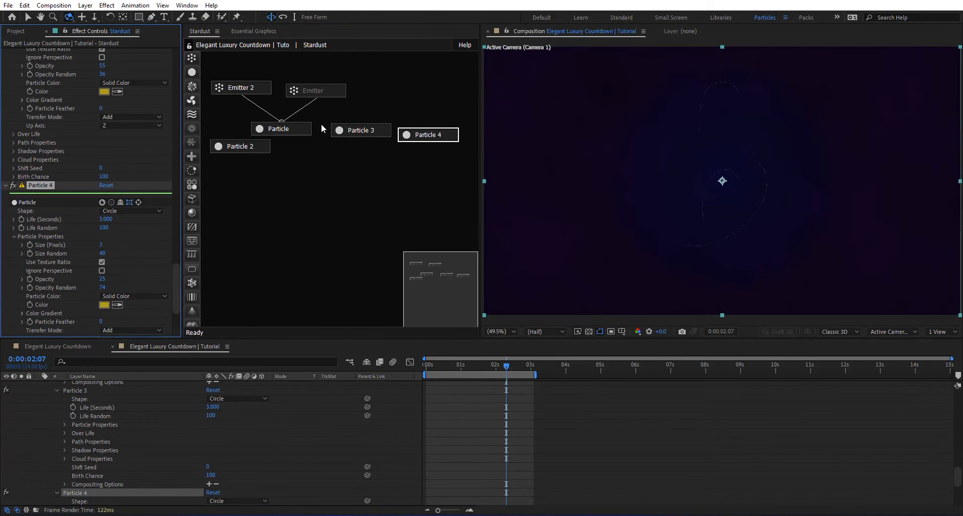
Step: Connect Particle 2, Particle 3 and Particle 4 to Emitter 2, and select the Particle 4 node
{"action": "left_click_drag", "start_coordinate": [241, 140], "coordinate": [242, 94]}
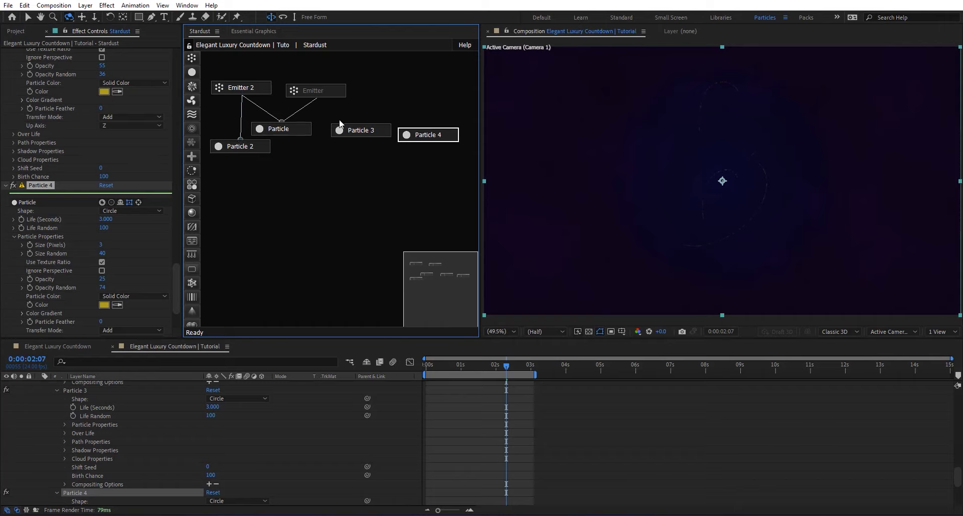
{"action": "left_click_drag", "start_coordinate": [361, 123], "coordinate": [242, 96]}
{"action": "left_click_drag", "start_coordinate": [428, 128], "coordinate": [242, 95]}
{"action": "left_click", "coordinate": [443, 139]}
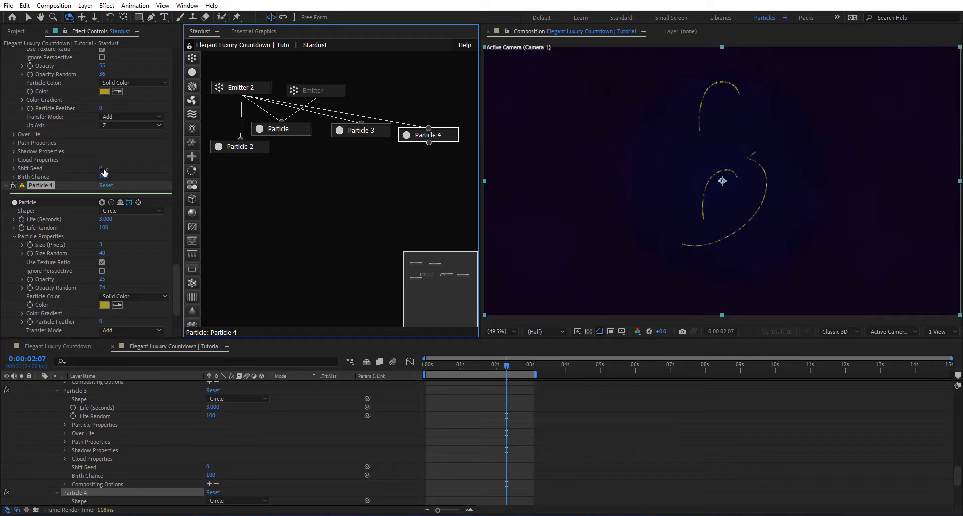
Step: Set Particle 3's Shift Seed to 1310 and re-enable the disabled Emitter node
{"action": "left_click_drag", "start_coordinate": [102, 170], "coordinate": [220, 176]}
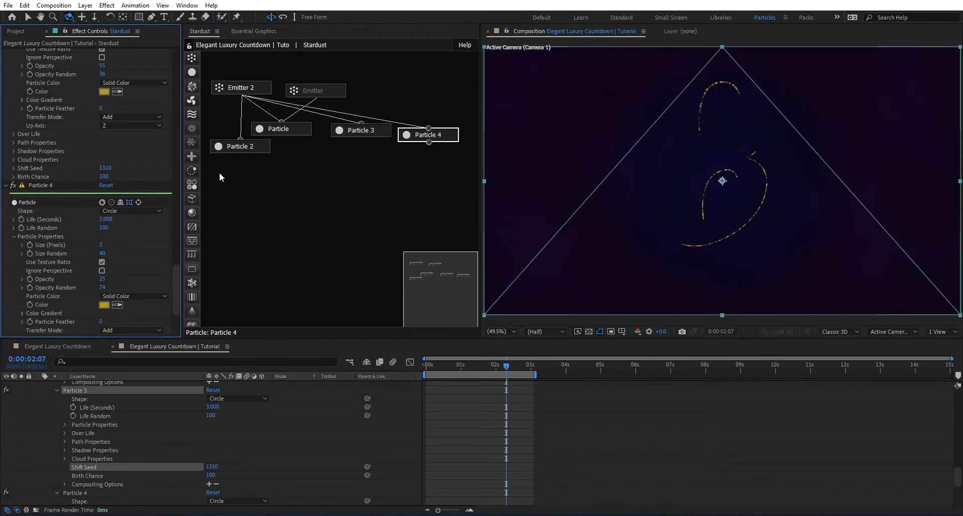
{"action": "right_click", "coordinate": [333, 89]}
{"action": "left_click", "coordinate": [356, 71]}
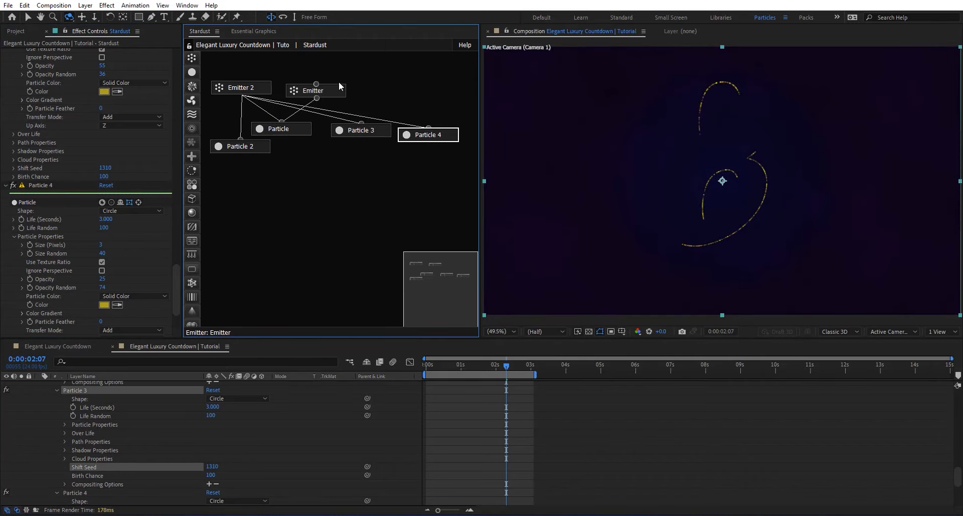
Step: Space out the Emitter and Particle nodes in the graph and preview the numbers at several times
{"action": "left_click_drag", "start_coordinate": [337, 89], "coordinate": [362, 79]}
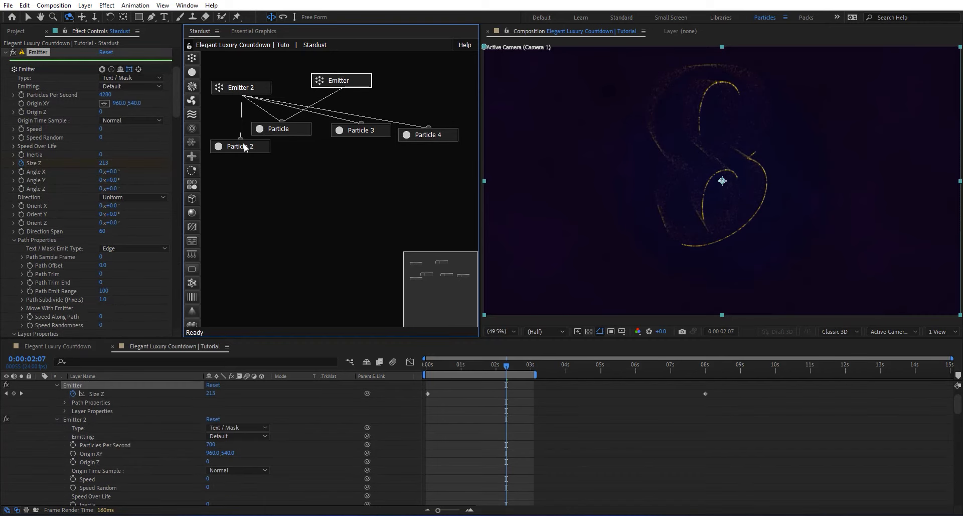
{"action": "left_click_drag", "start_coordinate": [289, 125], "coordinate": [305, 128]}
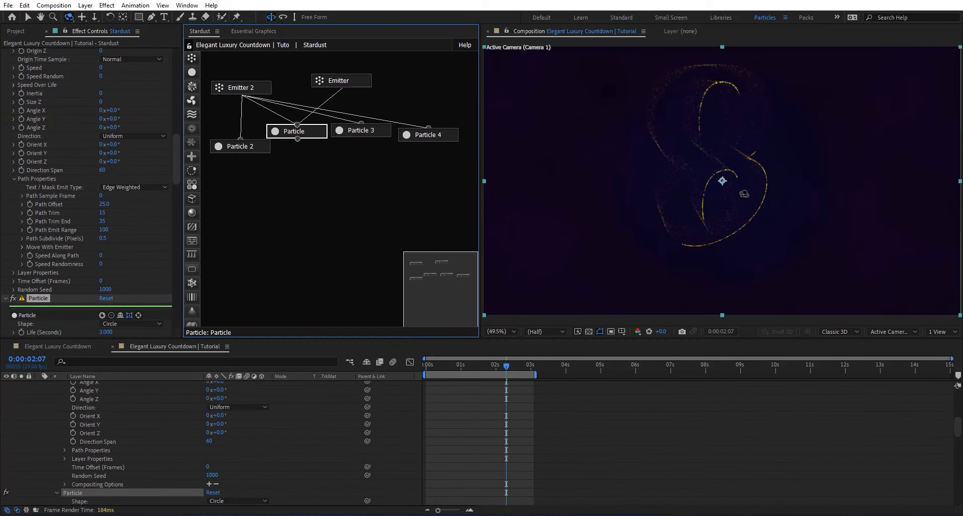
{"action": "left_click_drag", "start_coordinate": [569, 369], "coordinate": [586, 368]}
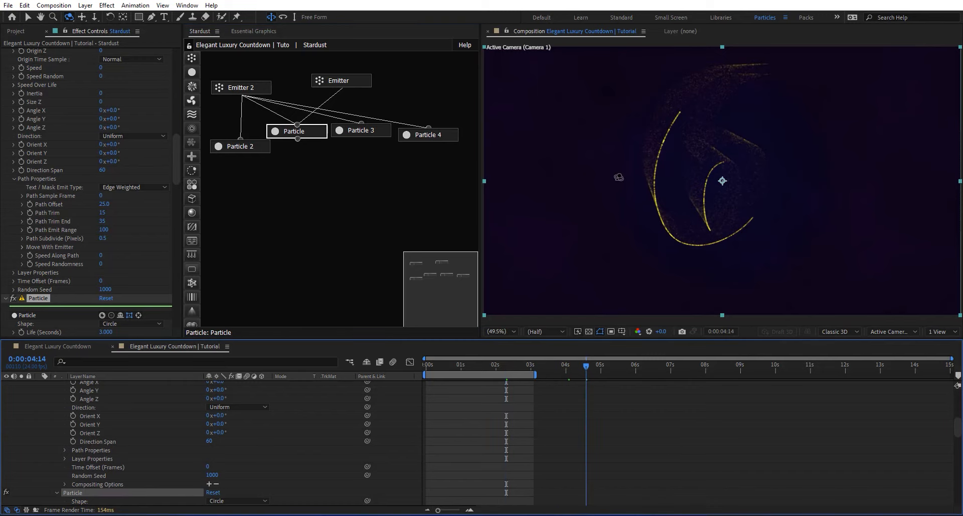
{"action": "left_click", "coordinate": [228, 90]}
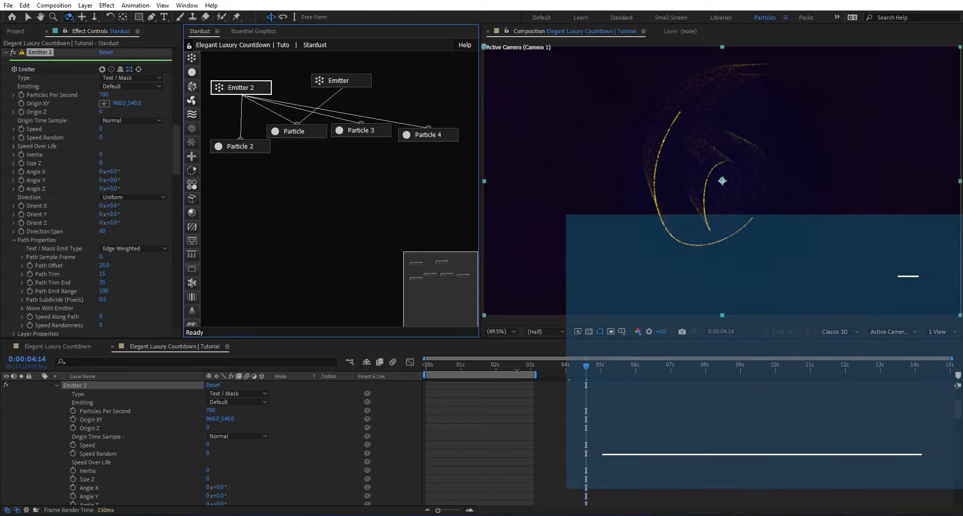
{"action": "left_click_drag", "start_coordinate": [516, 366], "coordinate": [456, 374]}
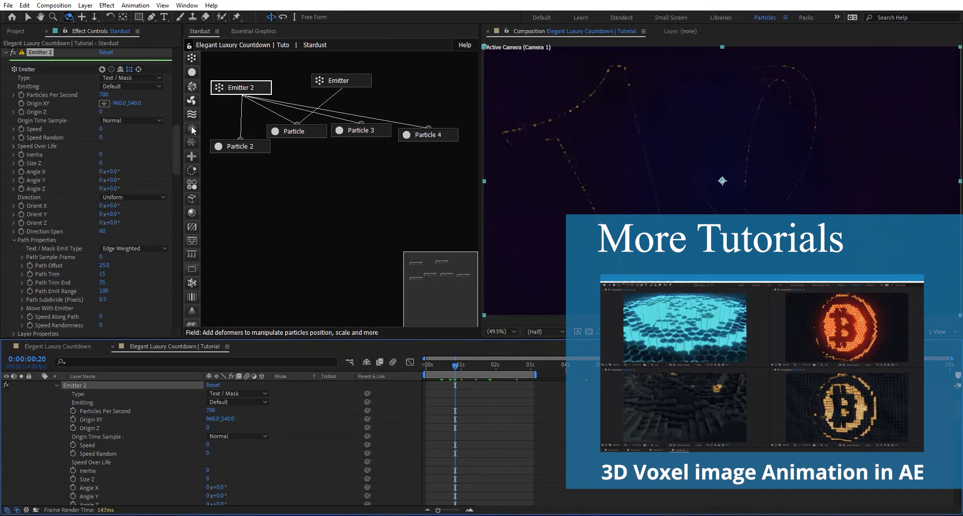
Step: Add a Turbulence node below the particle nodes and set its Position offset to 300
{"action": "left_click_drag", "start_coordinate": [191, 114], "coordinate": [330, 196]}
{"action": "scroll", "coordinate": [36, 249], "scroll_direction": "down", "scroll_amount": 3}
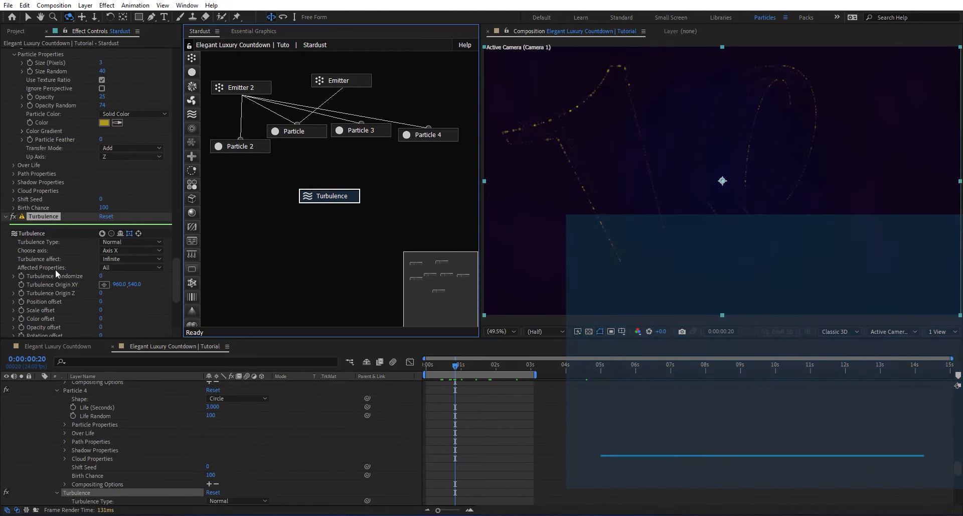
{"action": "scroll", "coordinate": [47, 266], "scroll_direction": "down", "scroll_amount": 2}
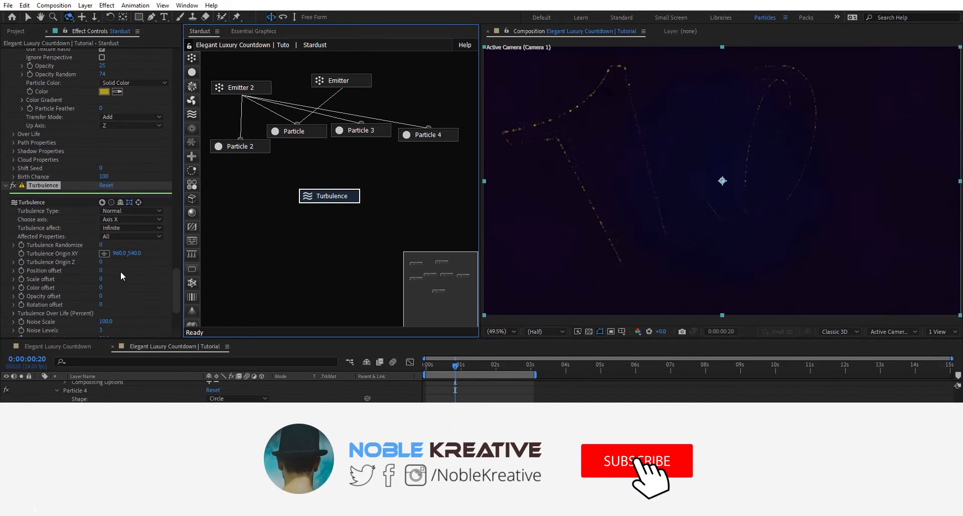
{"action": "left_click", "coordinate": [103, 270]}
{"action": "type", "text": "300"}
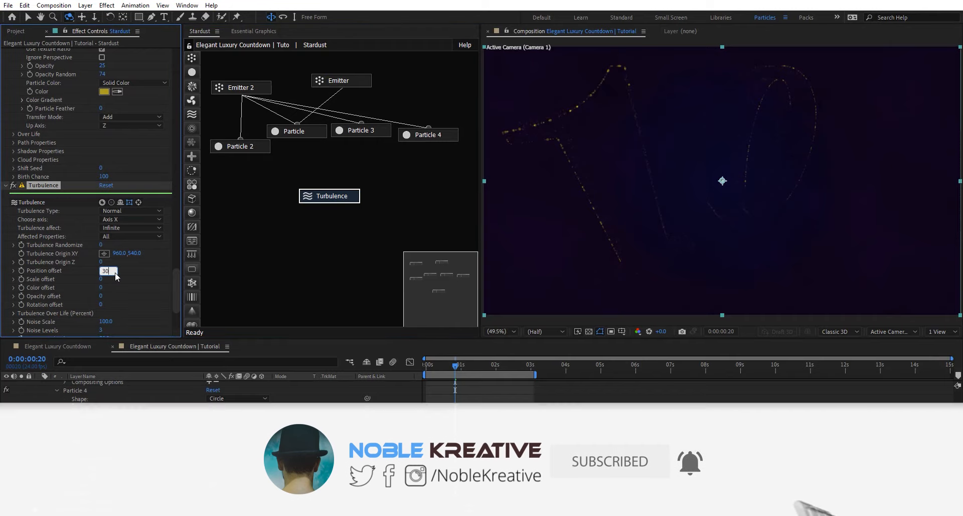
{"action": "key", "text": "Return"}
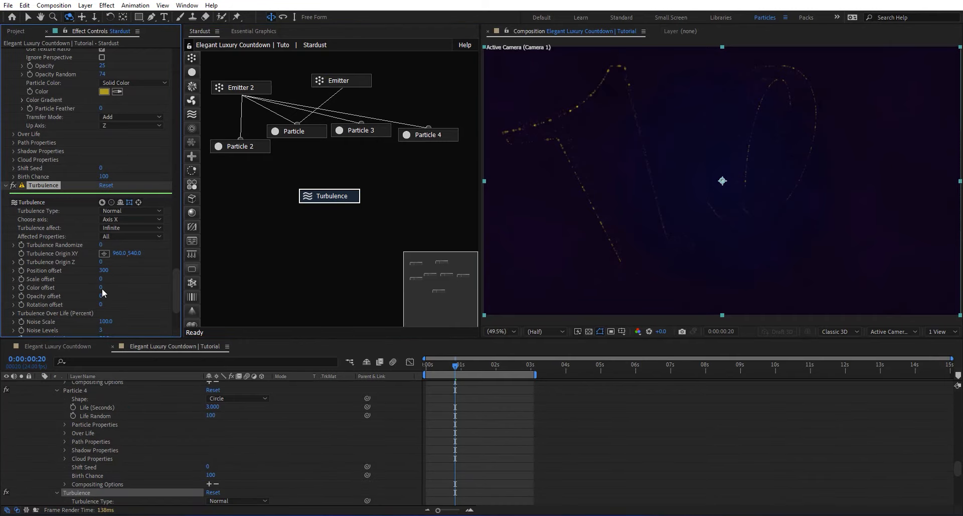
Step: Set the Turbulence node's Color offset to 100 and its Scale offset to 70
{"action": "left_click", "coordinate": [101, 288]}
{"action": "type", "text": "100"}
{"action": "key", "text": "Return"}
{"action": "left_click", "coordinate": [101, 279]}
{"action": "key", "text": "Return"}
Step: Set the Turbulence node's Noise Scale to 290 and preview a frame around 1 second 20 frames
{"action": "scroll", "coordinate": [61, 278], "scroll_direction": "down", "scroll_amount": 3}
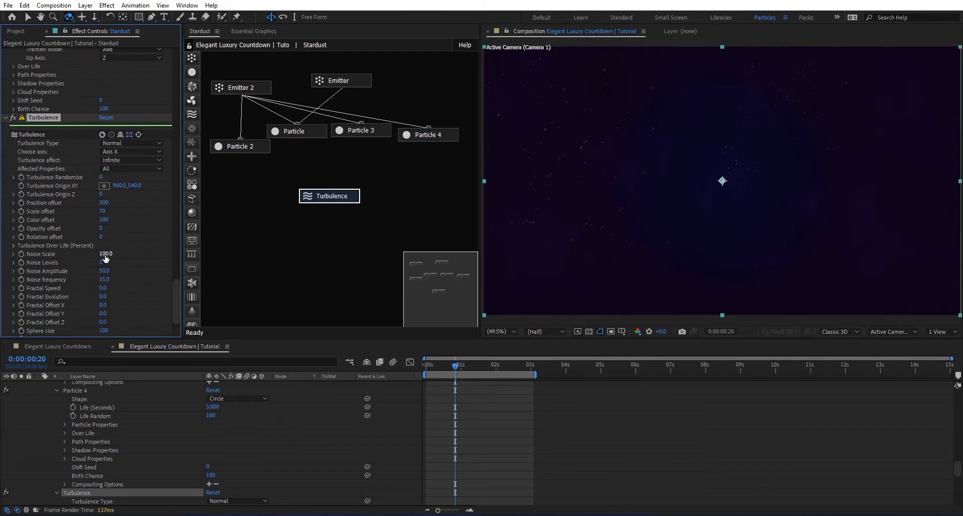
{"action": "left_click", "coordinate": [102, 254]}
{"action": "left_click", "coordinate": [490, 368]}
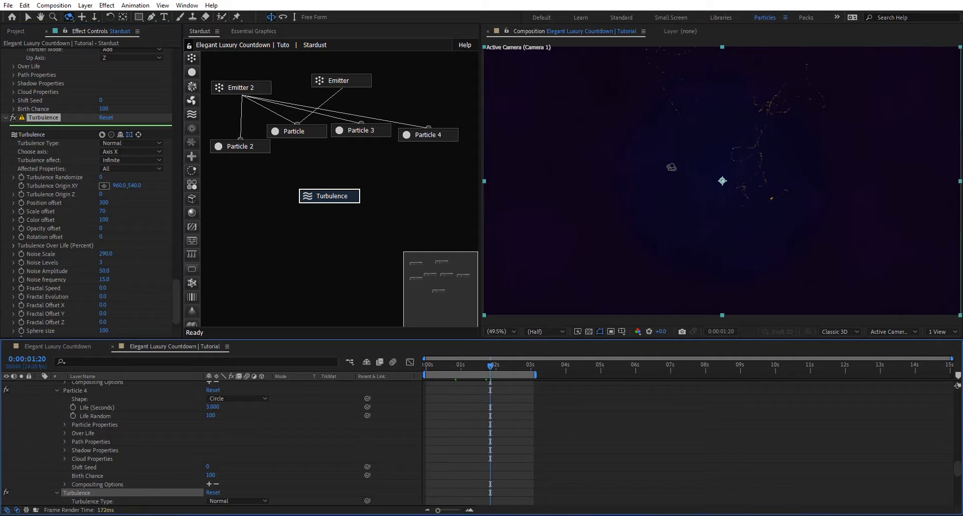
Step: Set the Turbulence node's Noise Amplitude to 15 and its Noise frequency to 9
{"action": "left_click", "coordinate": [105, 271]}
{"action": "type", "text": "15"}
{"action": "key", "text": "Return"}
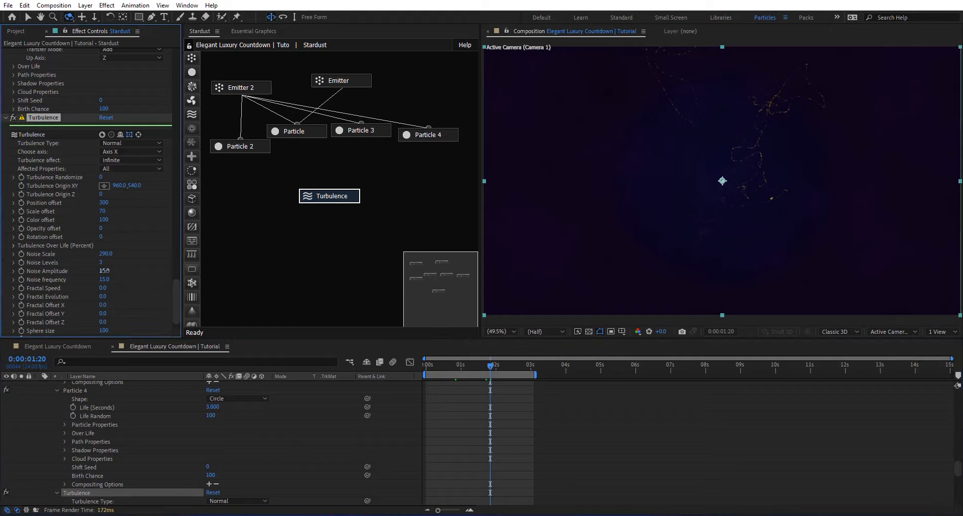
{"action": "left_click", "coordinate": [103, 280]}
{"action": "type", "text": "9"}
{"action": "key", "text": "Return"}
Step: Connect the Turbulence node to Particle and Particle 3, and preview the distortion up to 3 seconds
{"action": "left_click_drag", "start_coordinate": [509, 365], "coordinate": [488, 366]}
{"action": "left_click_drag", "start_coordinate": [330, 190], "coordinate": [298, 138]}
{"action": "left_click_drag", "start_coordinate": [331, 191], "coordinate": [370, 140]}
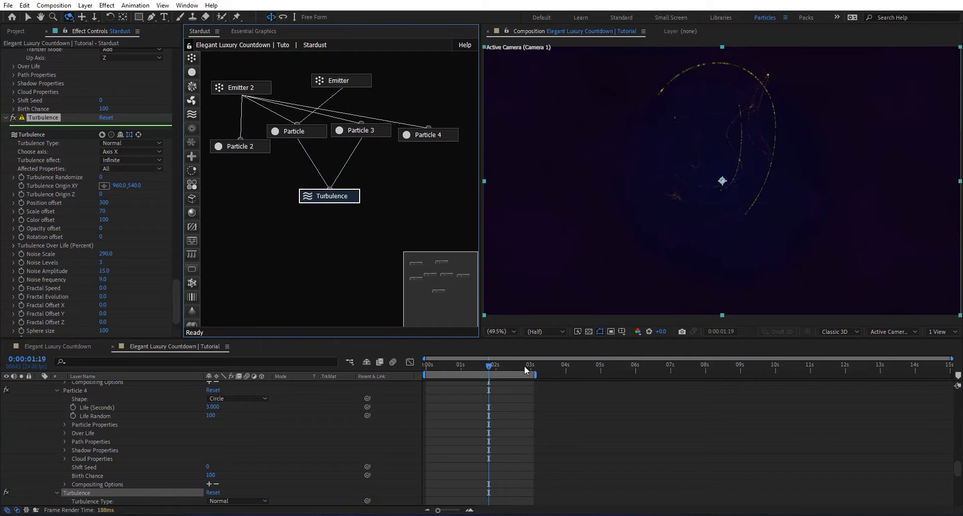
{"action": "mouse_move", "coordinate": [525, 365]}
{"action": "left_mouse_down"}
{"action": "mouse_move", "coordinate": [469, 370]}
{"action": "mouse_move", "coordinate": [533, 372]}
{"action": "left_mouse_up"}
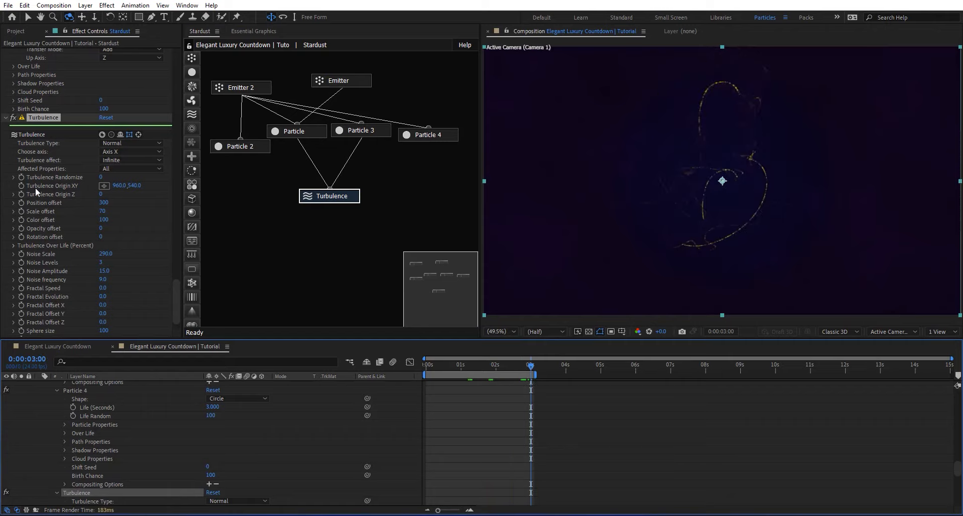
Step: Set Turbulence Randomize to 60 and preview the result along the timeline
{"action": "left_click", "coordinate": [103, 177]}
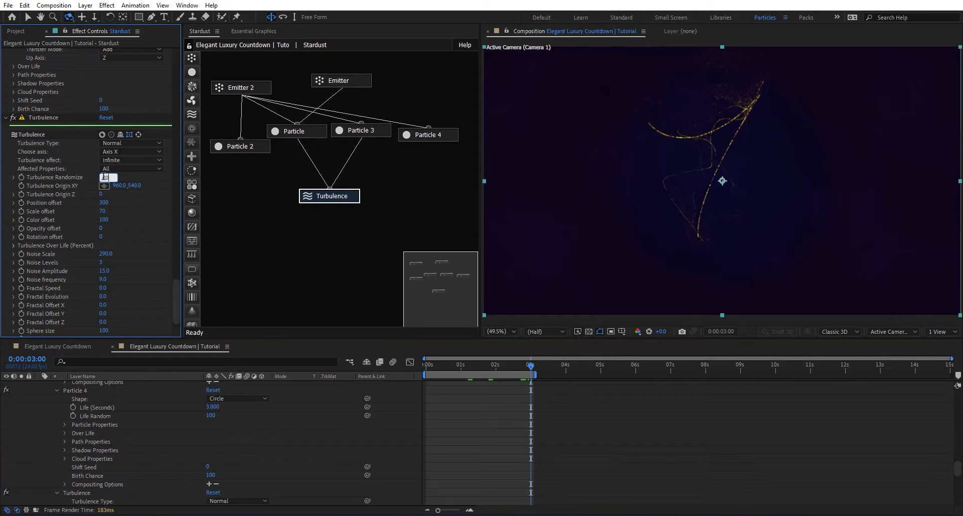
{"action": "type", "text": "60"}
{"action": "key", "text": "Return"}
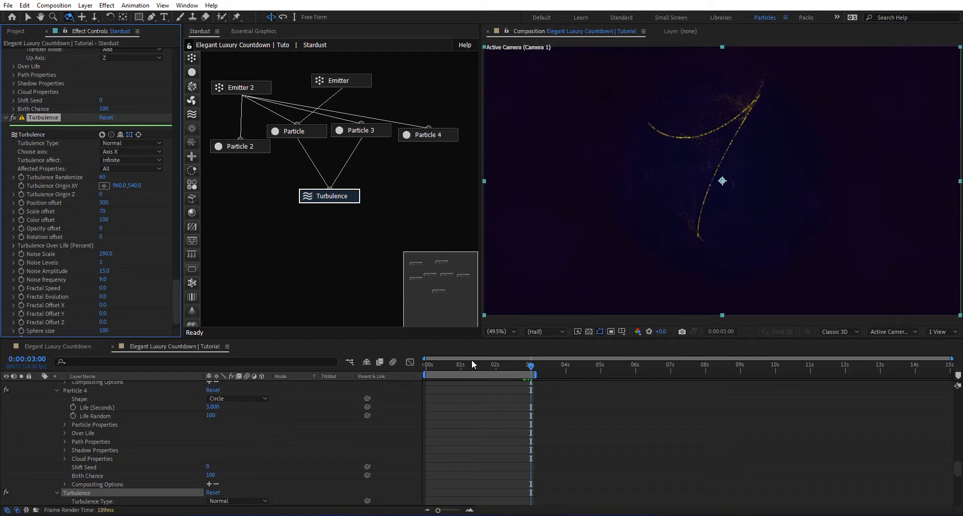
{"action": "left_click_drag", "start_coordinate": [482, 370], "coordinate": [595, 370]}
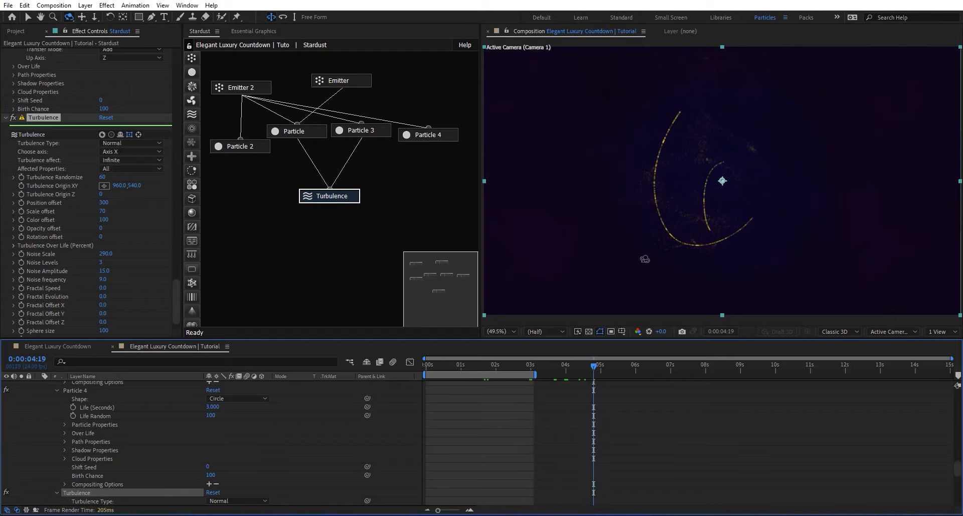
Step: Apply the Fade Out Bezier 2 preset to the Turbulence Over Life curve and flip it
{"action": "left_click", "coordinate": [13, 245]}
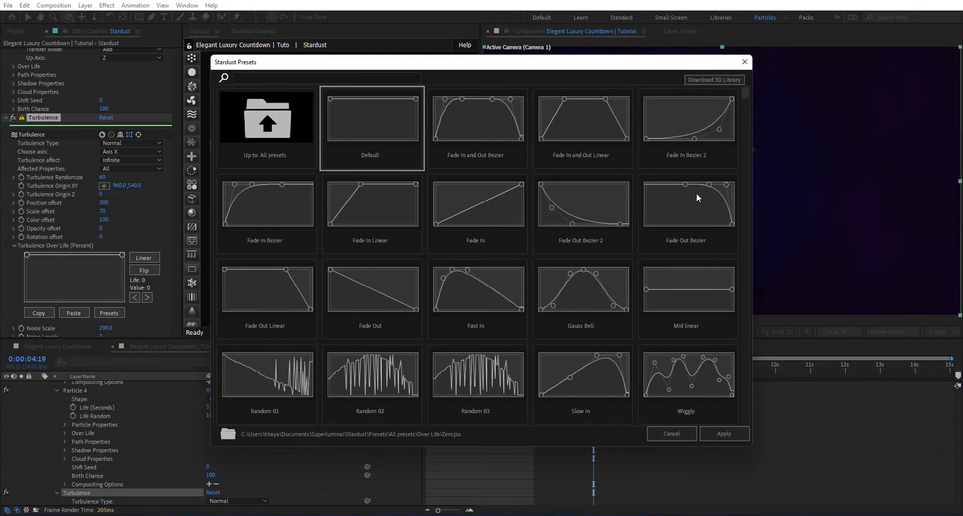
{"action": "left_click", "coordinate": [698, 197]}
{"action": "left_click", "coordinate": [556, 205]}
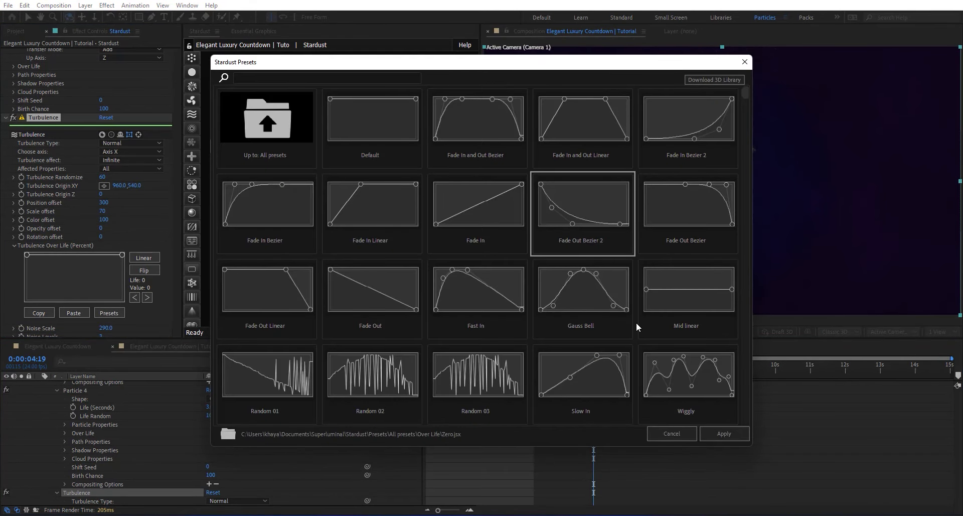
{"action": "left_click", "coordinate": [724, 433]}
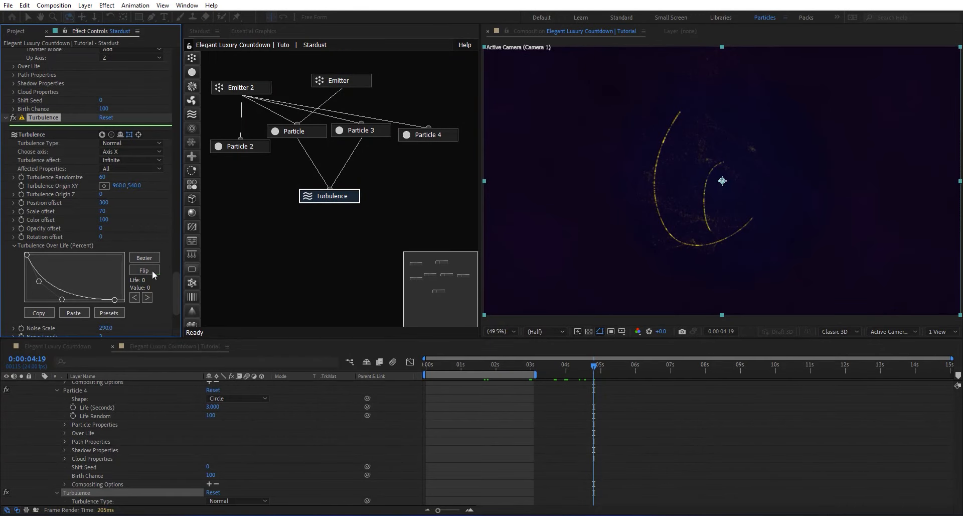
{"action": "left_click", "coordinate": [152, 269]}
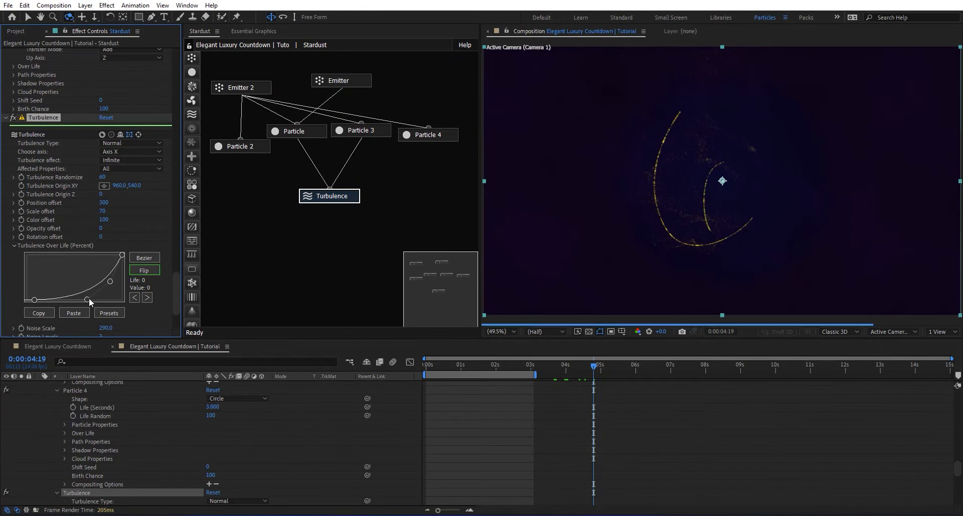
Step: Reshape the Turbulence Over Life curve into a near-linear rise starting at the graph's origin, and preview other frames
{"action": "left_click_drag", "start_coordinate": [494, 366], "coordinate": [463, 366]}
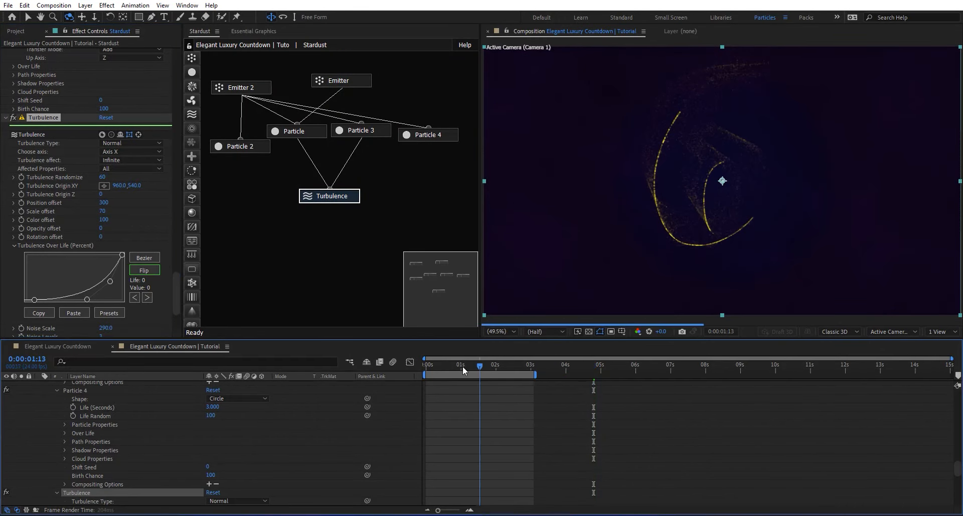
{"action": "left_click_drag", "start_coordinate": [33, 300], "coordinate": [26, 300]}
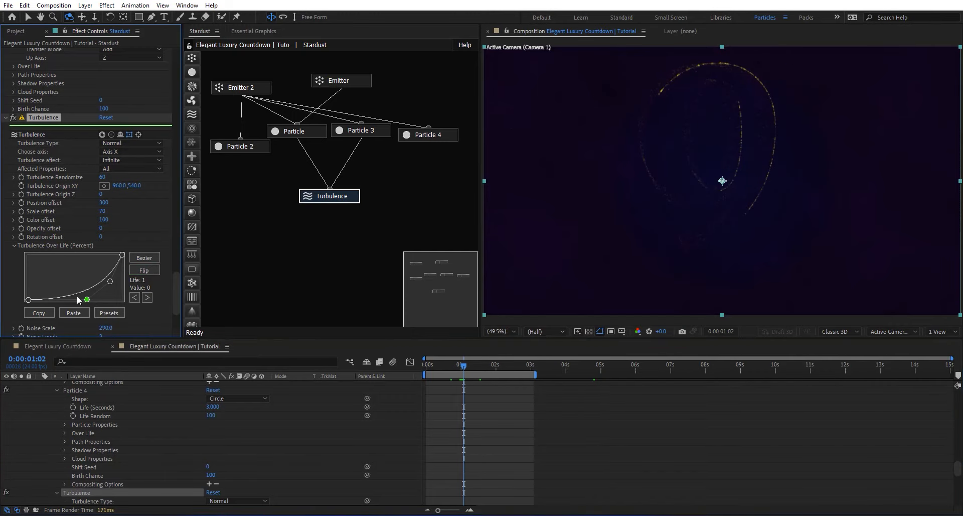
{"action": "left_click_drag", "start_coordinate": [111, 284], "coordinate": [106, 275]}
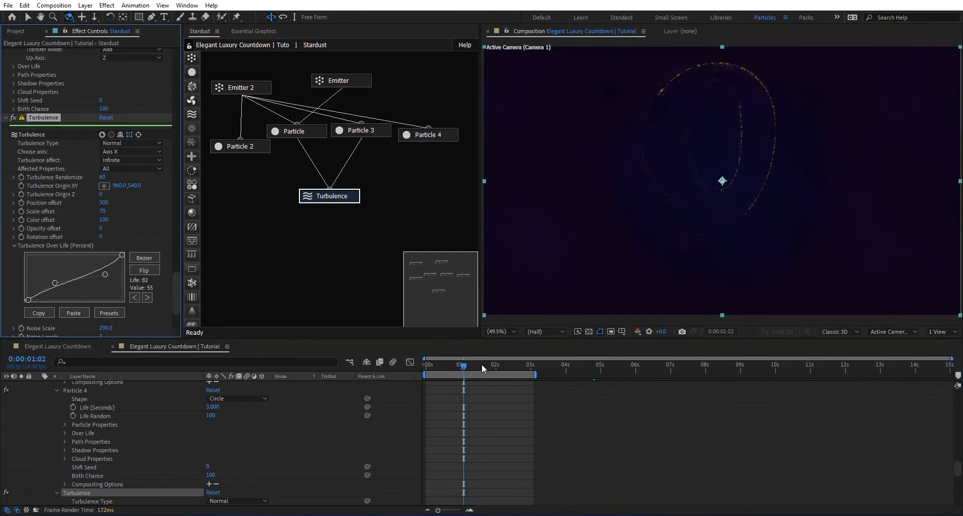
{"action": "left_click_drag", "start_coordinate": [482, 363], "coordinate": [746, 355]}
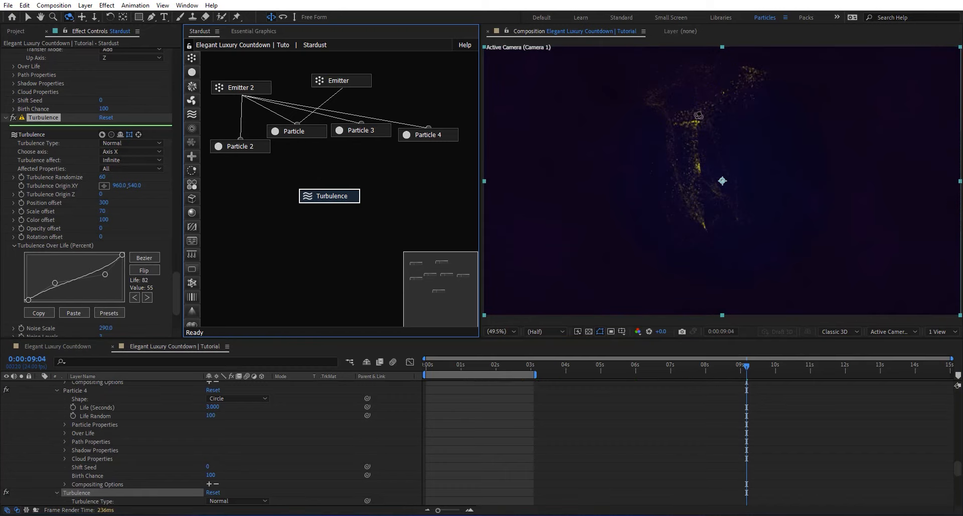
Step: Connect the Turbulence node to Particle 2, Particle 3 and Particle, and preview around 6 seconds 13 frames
{"action": "left_click_drag", "start_coordinate": [730, 374], "coordinate": [631, 372]}
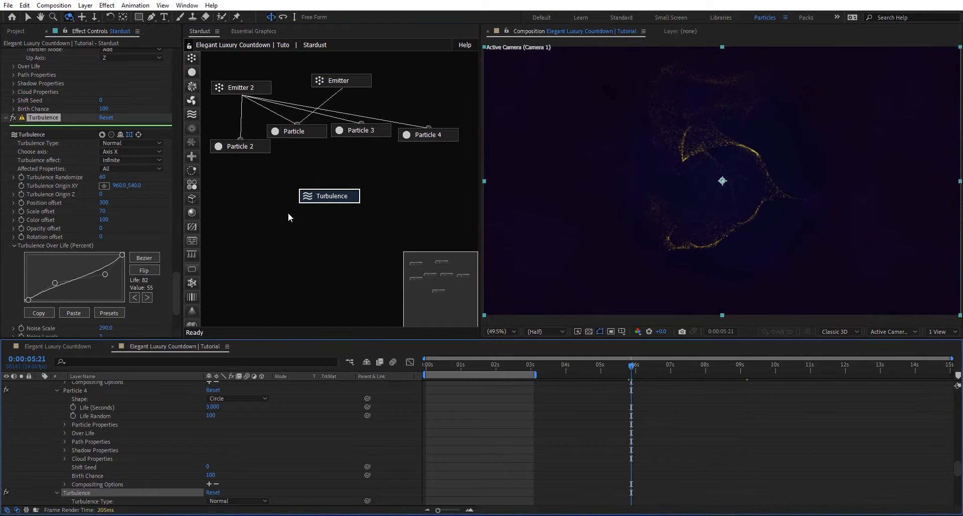
{"action": "left_click_drag", "start_coordinate": [330, 190], "coordinate": [240, 153]}
{"action": "left_click_drag", "start_coordinate": [329, 189], "coordinate": [361, 123]}
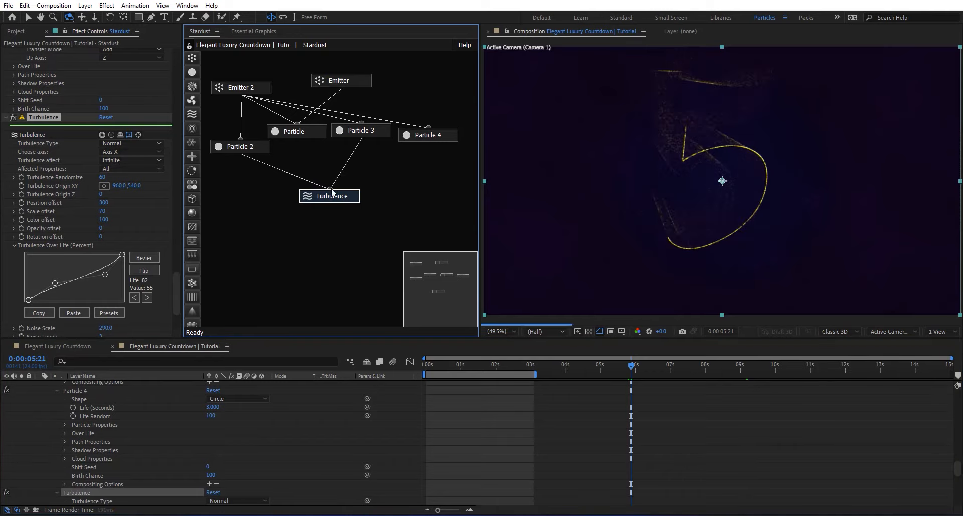
{"action": "left_click_drag", "start_coordinate": [330, 190], "coordinate": [301, 132]}
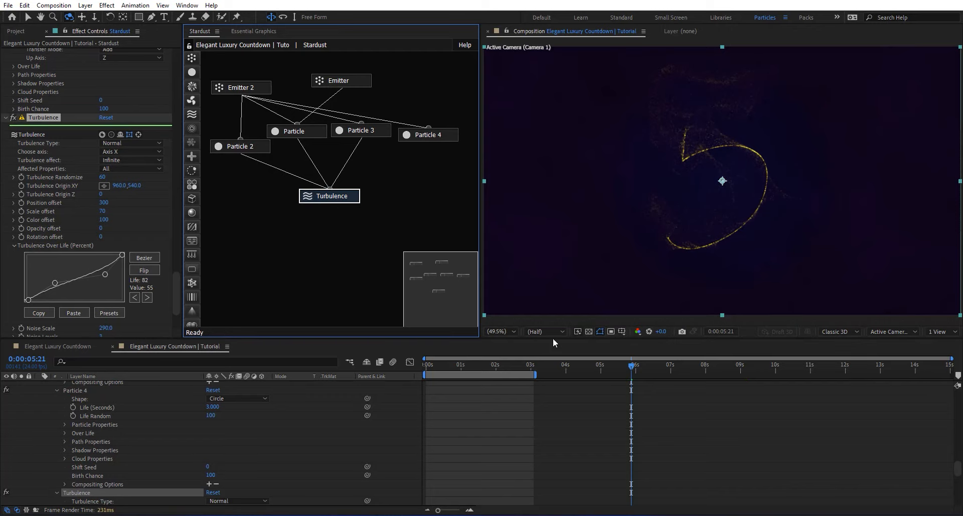
{"action": "left_click_drag", "start_coordinate": [631, 365], "coordinate": [654, 386]}
Step: Duplicate the Stardust layer and set the duplicate's blending mode to Add
{"action": "scroll", "coordinate": [113, 399], "scroll_direction": "up", "scroll_amount": 3}
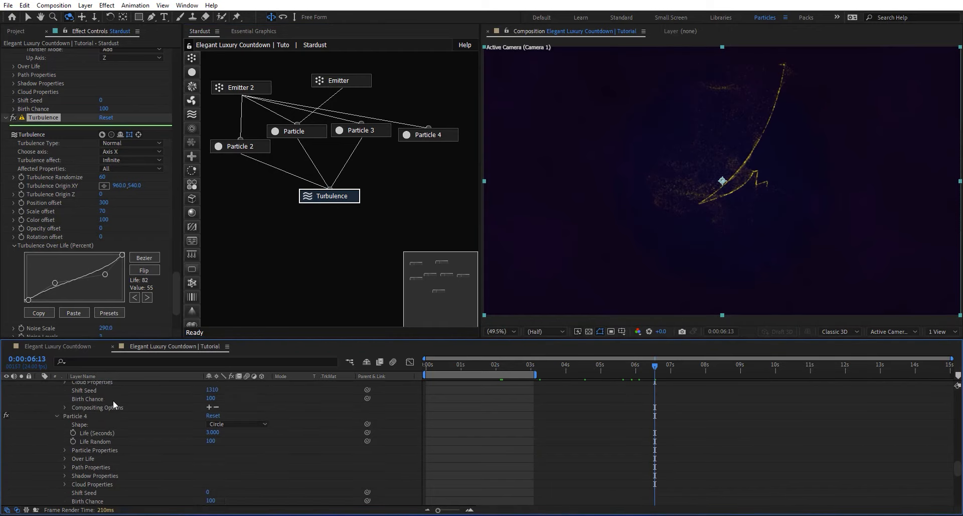
{"action": "scroll", "coordinate": [113, 400], "scroll_direction": "up", "scroll_amount": 8}
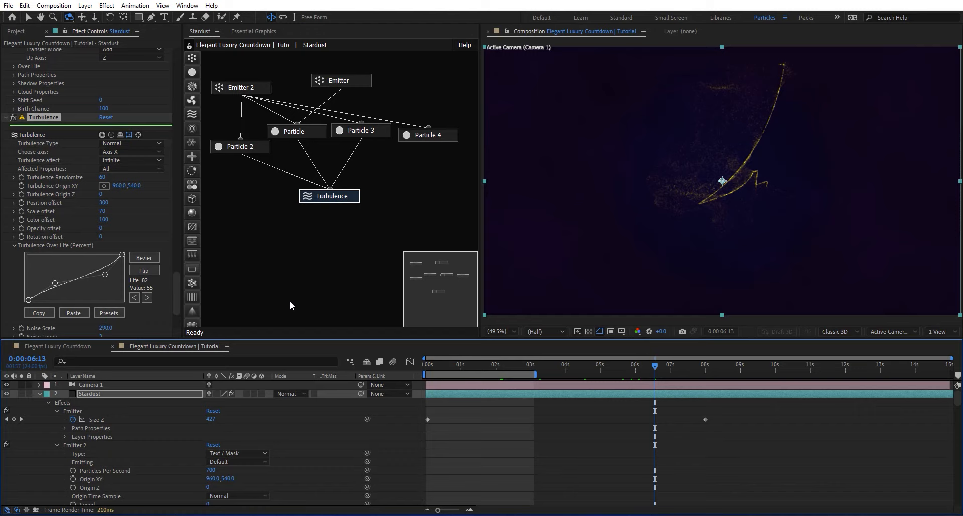
{"action": "left_click", "coordinate": [89, 393]}
{"action": "key", "text": "ctrl+d"}
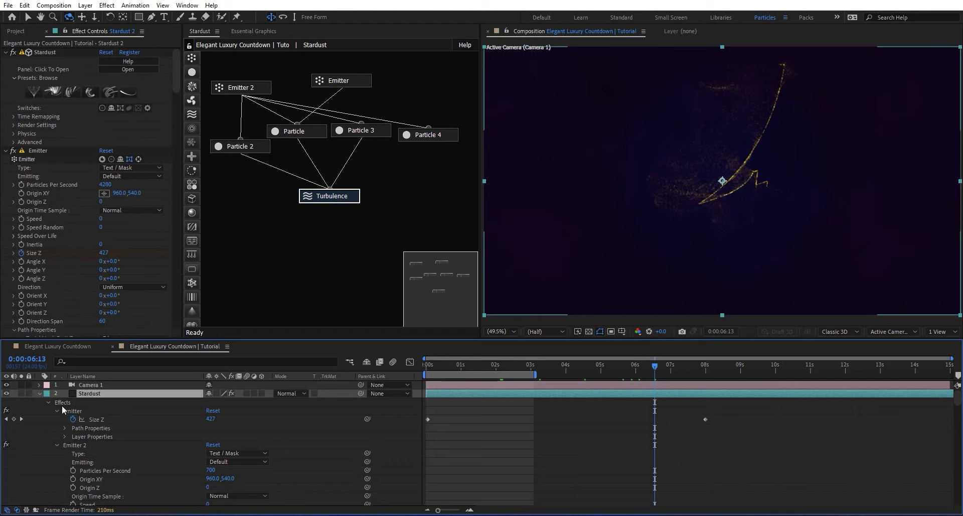
{"action": "left_click", "coordinate": [40, 401]}
{"action": "left_click", "coordinate": [285, 394]}
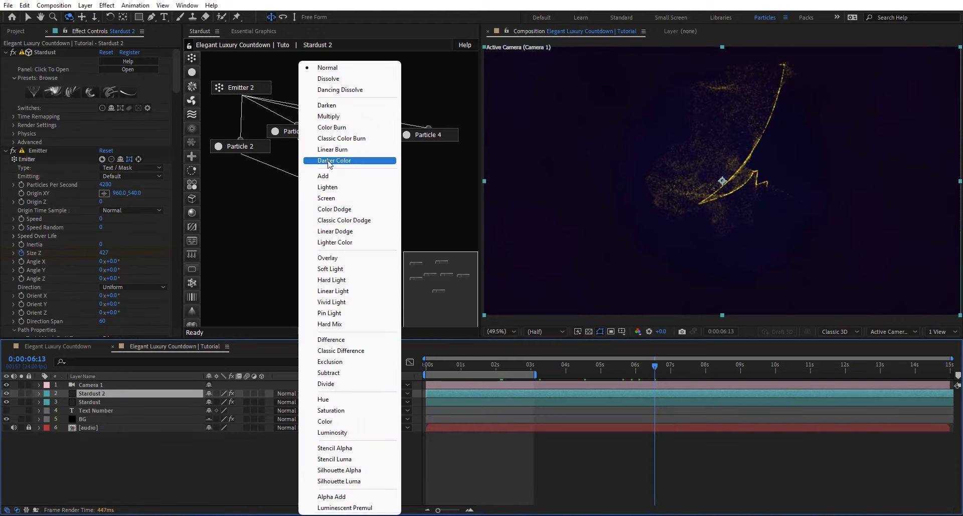
{"action": "left_click", "coordinate": [327, 175]}
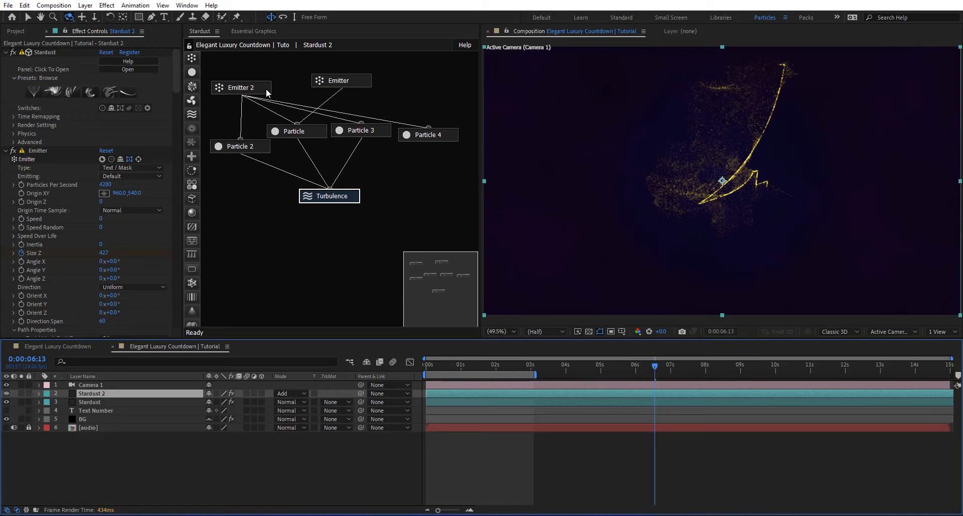
Step: Adjust Emitter 2's Path Offset on the Stardust 2 layer, trying 60 and 70 before settling on 99.5 at 3 seconds 2 frames
{"action": "left_click", "coordinate": [240, 88]}
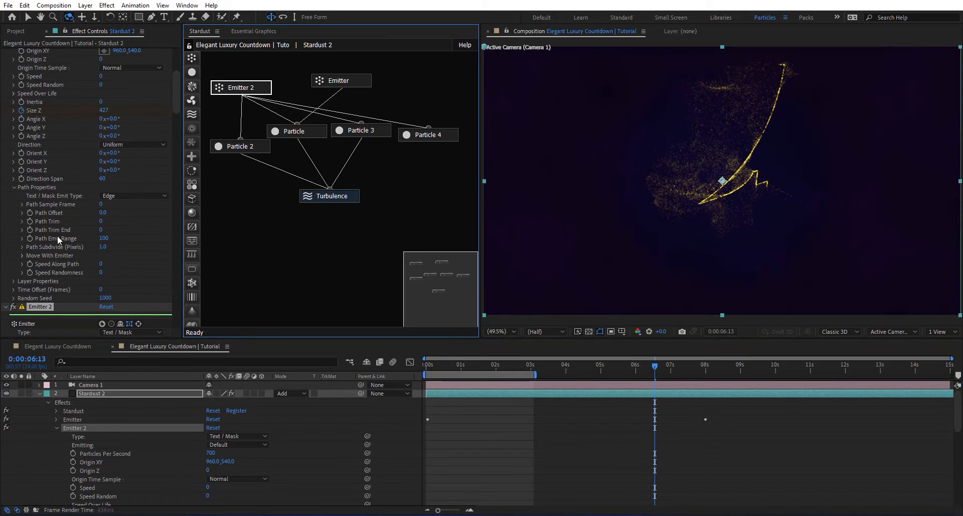
{"action": "scroll", "coordinate": [57, 236], "scroll_direction": "down", "scroll_amount": 6}
{"action": "scroll", "coordinate": [57, 236], "scroll_direction": "down", "scroll_amount": 3}
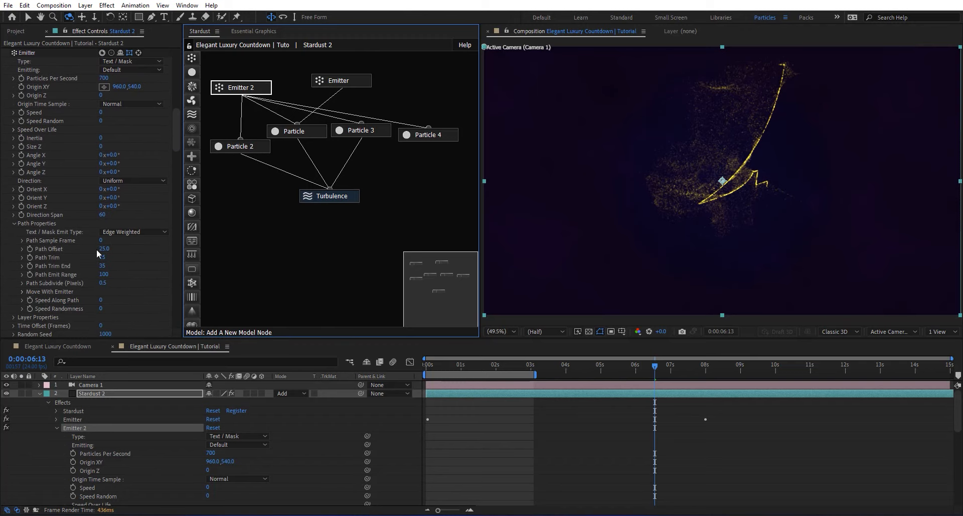
{"action": "left_click", "coordinate": [105, 249]}
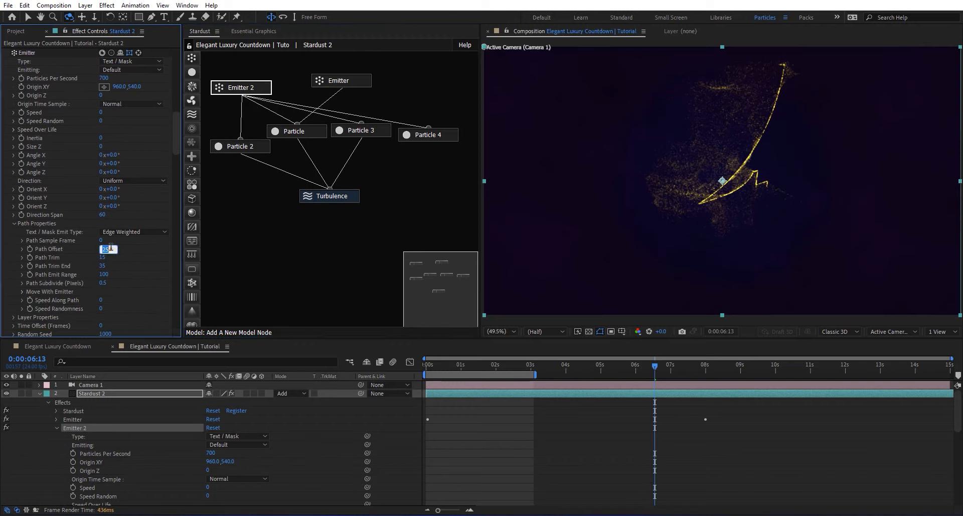
{"action": "type", "text": "60"}
{"action": "key", "text": "Return"}
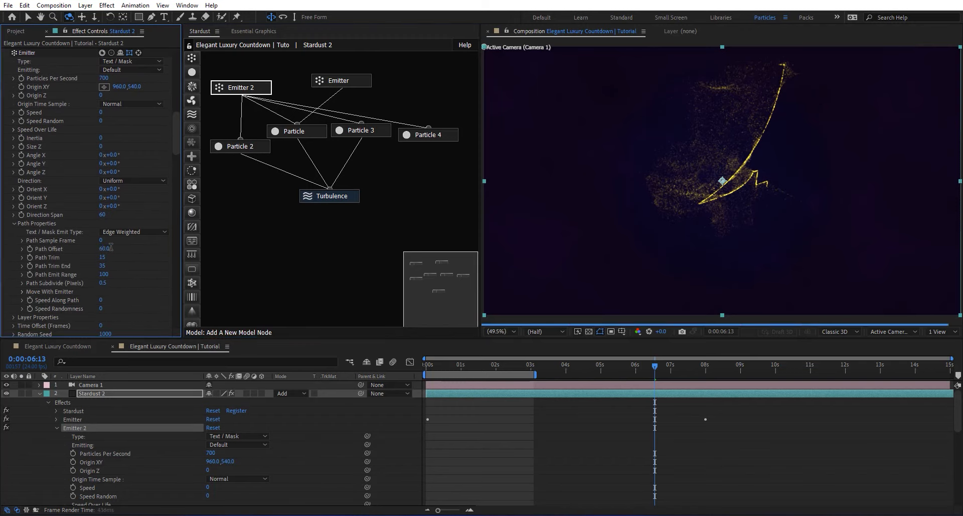
{"action": "left_click", "coordinate": [106, 249]}
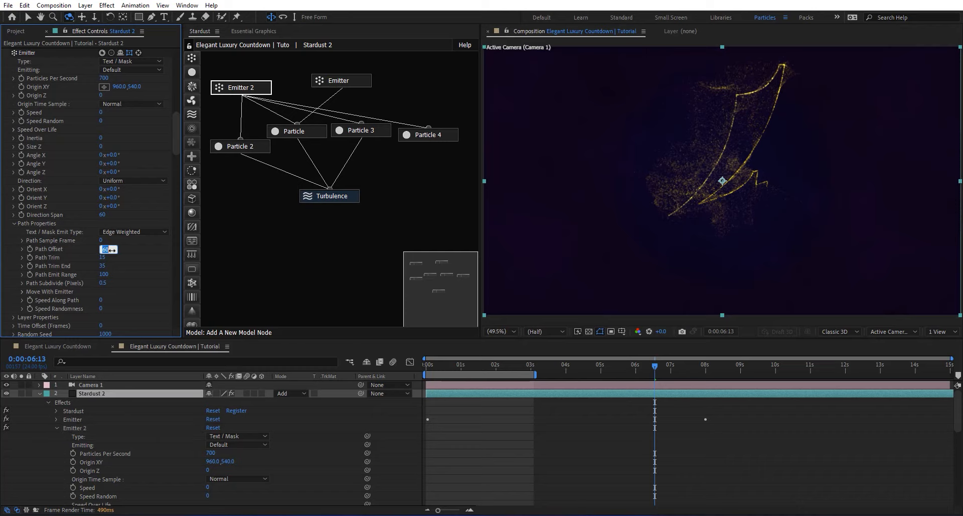
{"action": "key", "text": "Return"}
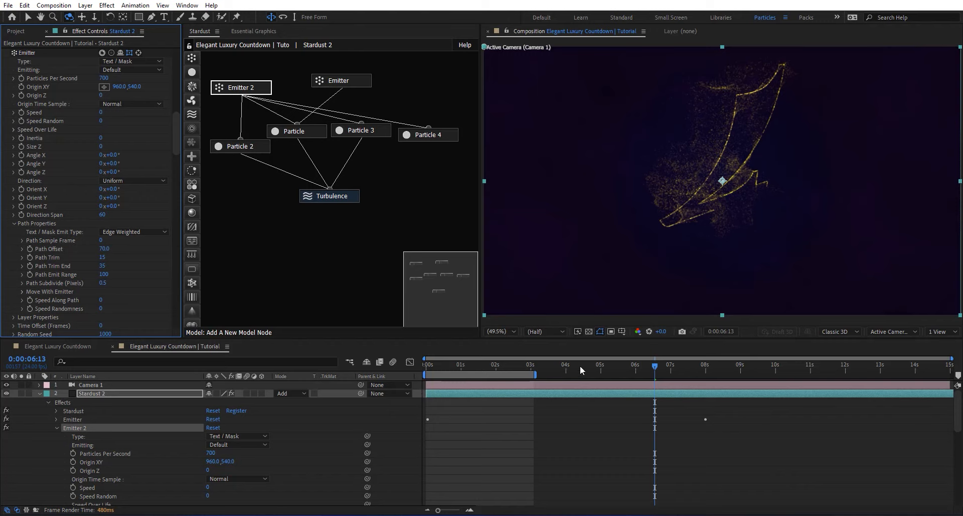
{"action": "left_click_drag", "start_coordinate": [580, 366], "coordinate": [535, 369]}
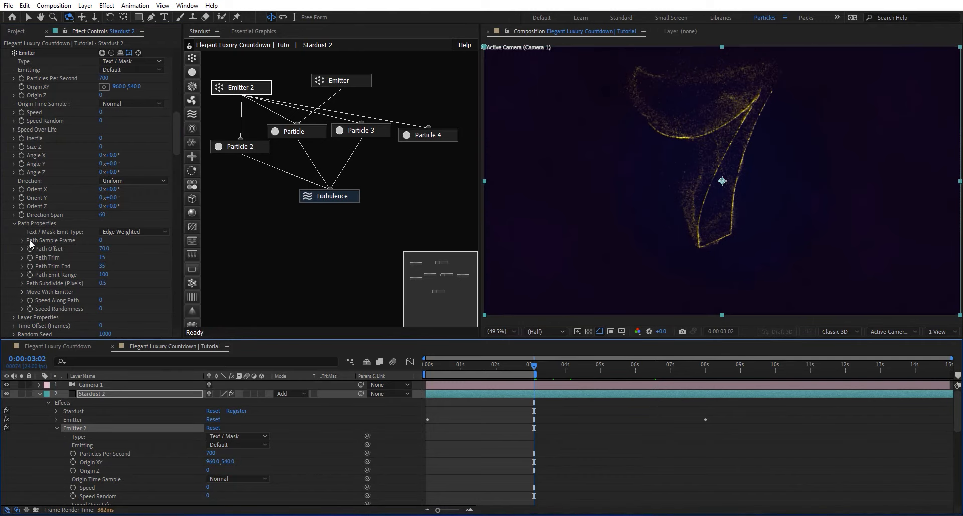
{"action": "left_click_drag", "start_coordinate": [104, 249], "coordinate": [253, 248]}
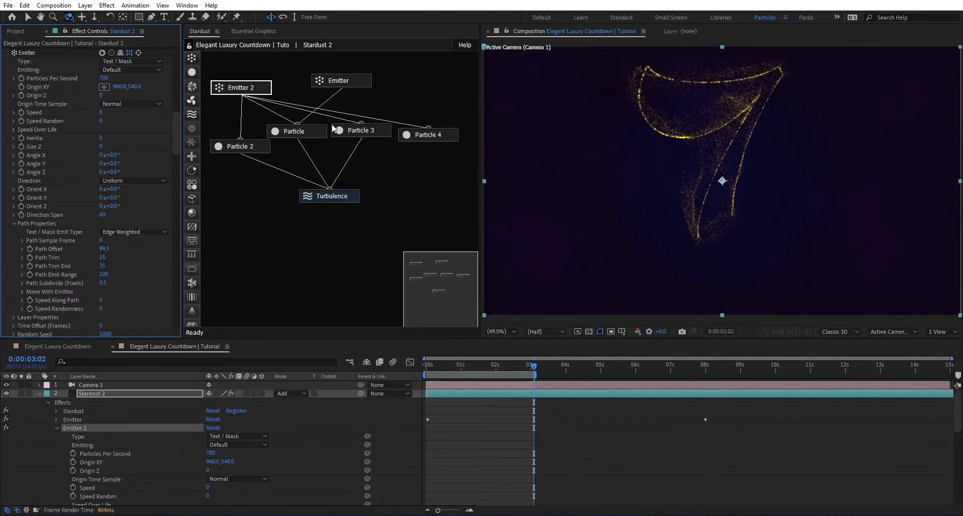
Step: Disconnect the Turbulence node from Particle, Particle 2 and Particle 3 on the Stardust 2 layer
{"action": "left_click_drag", "start_coordinate": [330, 189], "coordinate": [431, 142]}
{"action": "left_click", "coordinate": [356, 176]}
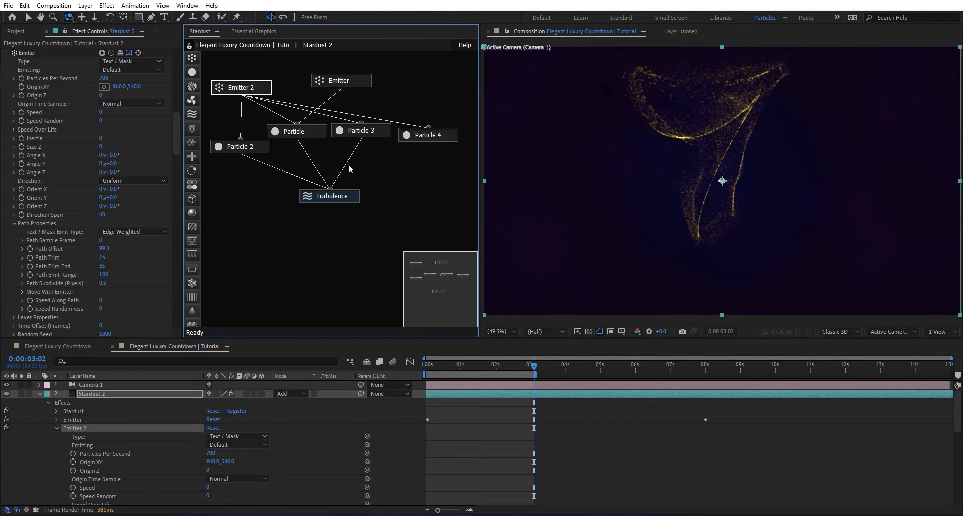
{"action": "left_click", "coordinate": [315, 169]}
{"action": "left_click", "coordinate": [300, 178]}
{"action": "left_click", "coordinate": [345, 198]}
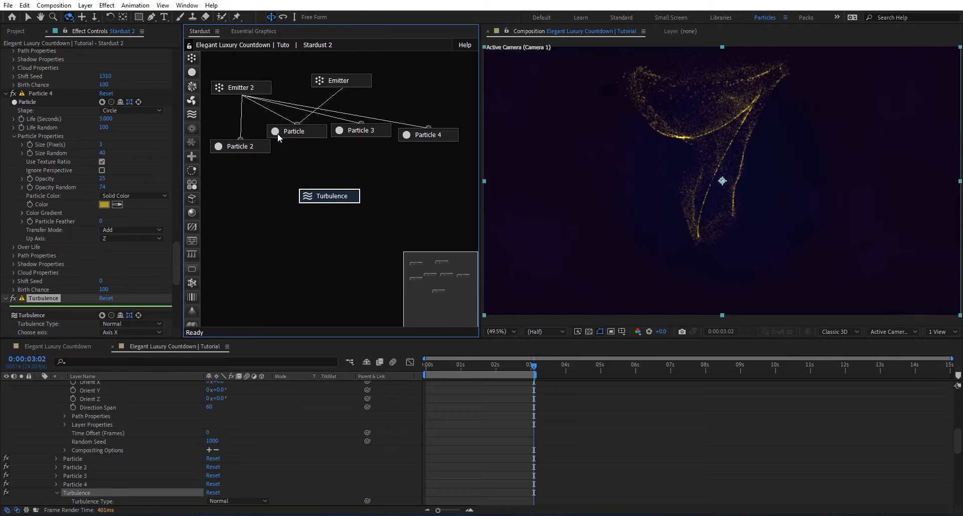
Step: Set Particle 2's color on the Stardust 2 layer to light gold EAD669 and copy its hex code
{"action": "left_click", "coordinate": [317, 132]}
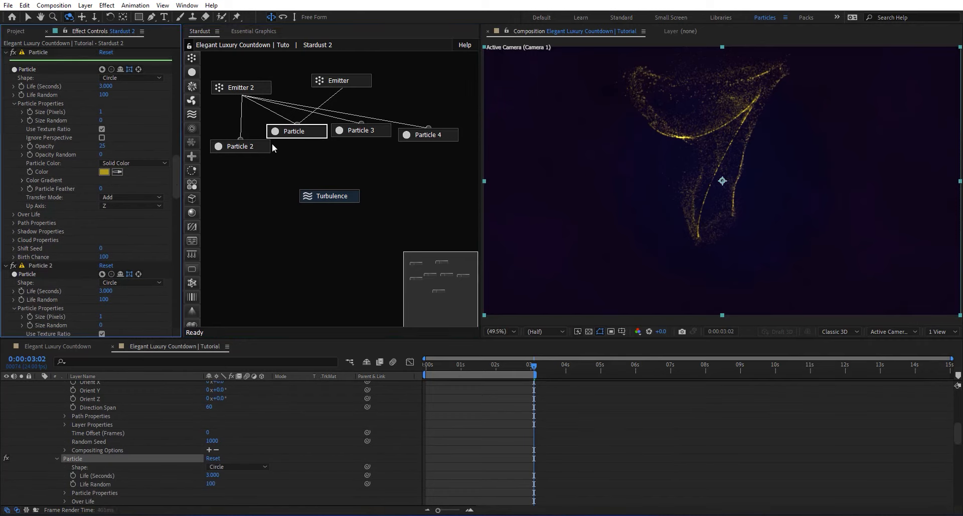
{"action": "left_click", "coordinate": [259, 146]}
{"action": "scroll", "coordinate": [84, 255], "scroll_direction": "down", "scroll_amount": 5}
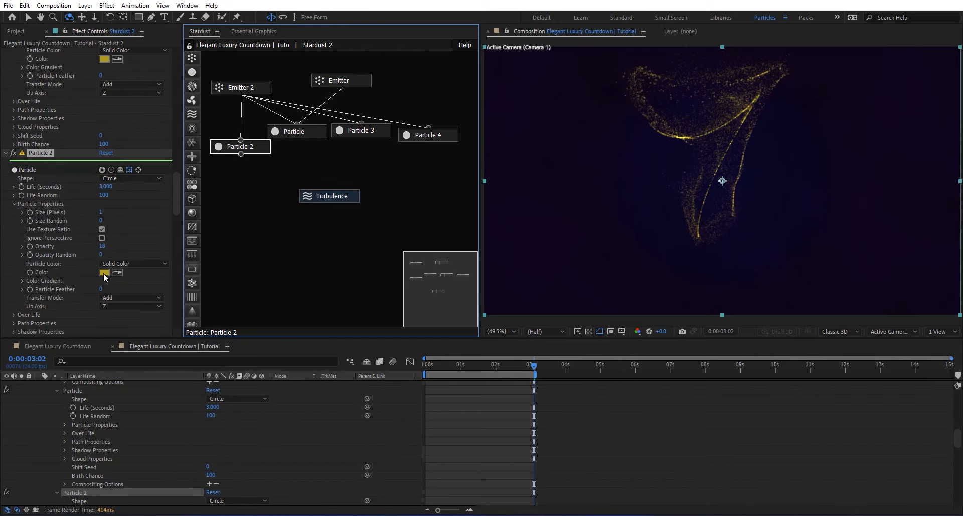
{"action": "left_click", "coordinate": [104, 272]}
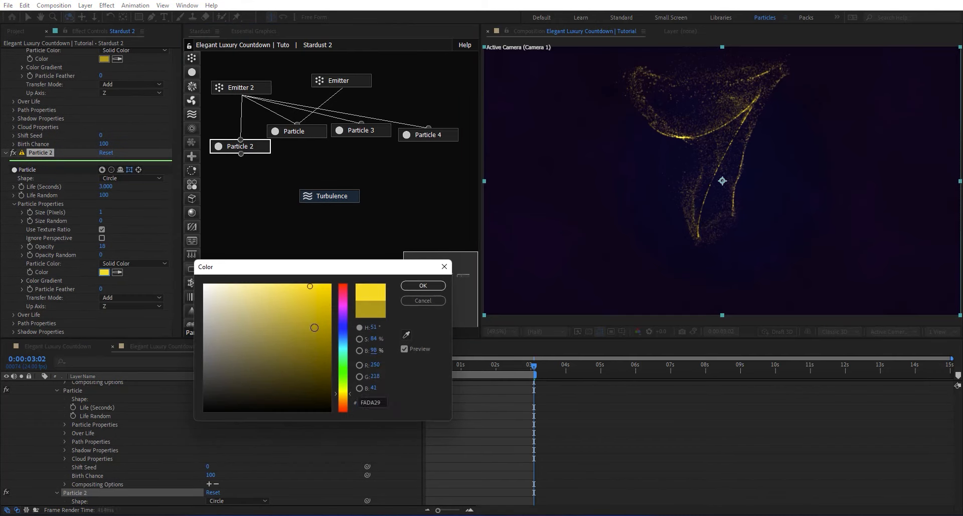
{"action": "left_click_drag", "start_coordinate": [314, 329], "coordinate": [272, 294]}
{"action": "left_click", "coordinate": [434, 286]}
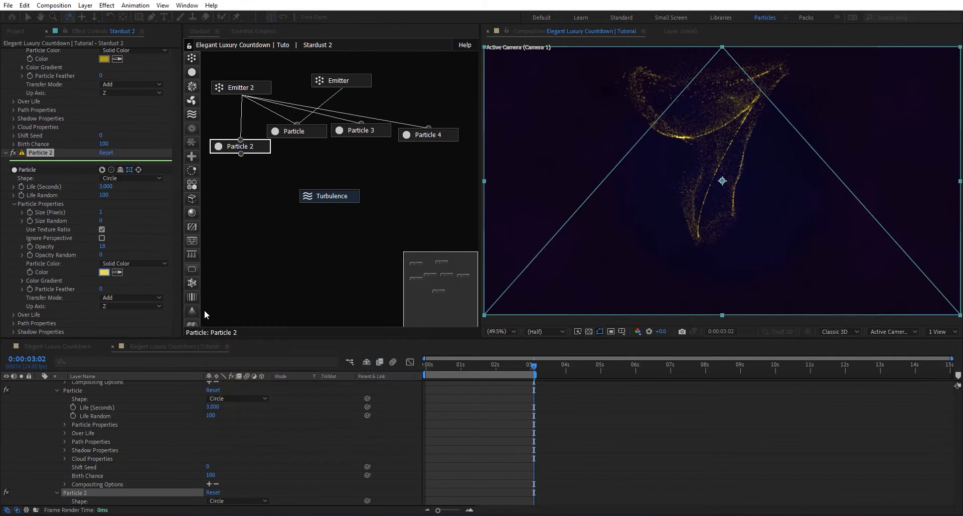
{"action": "left_click", "coordinate": [104, 272]}
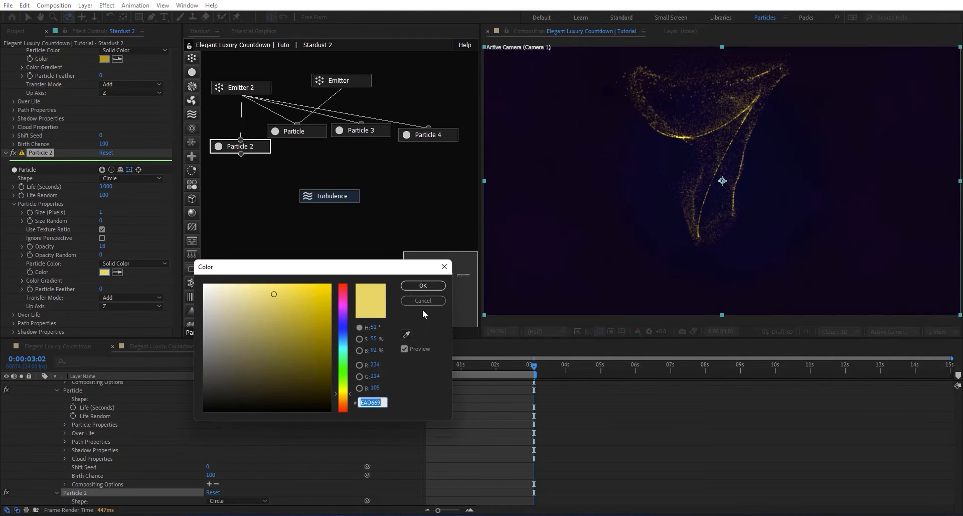
{"action": "left_click", "coordinate": [423, 285]}
Step: Apply the same light gold EAD669 color to Particle 3 on the Stardust 2 layer
{"action": "left_click", "coordinate": [383, 135]}
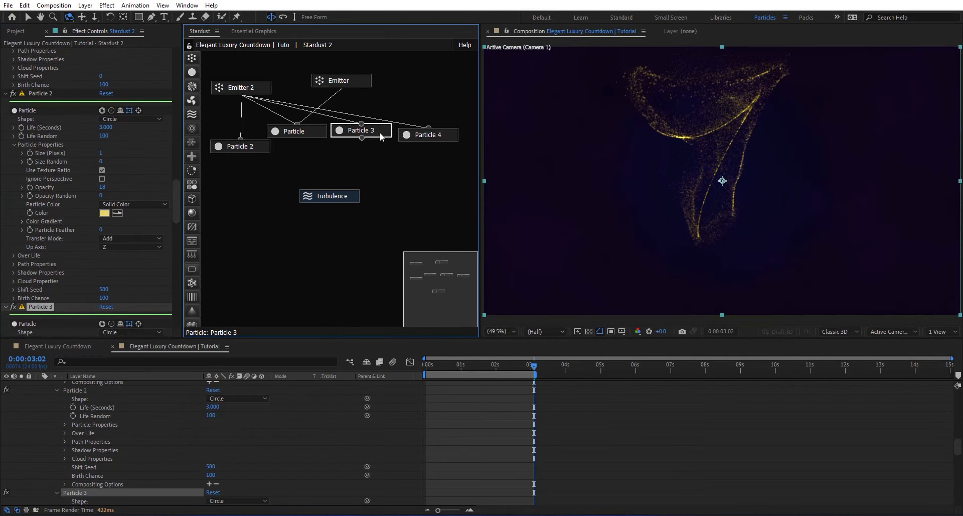
{"action": "scroll", "coordinate": [76, 218], "scroll_direction": "down", "scroll_amount": 6}
{"action": "left_click", "coordinate": [103, 268]}
{"action": "type", "text": "EAD669"}
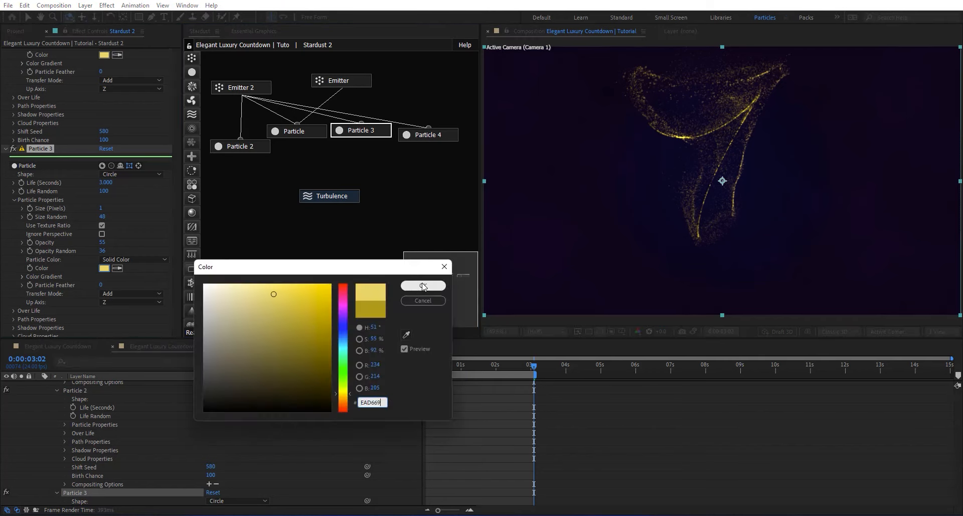
{"action": "left_click", "coordinate": [423, 285]}
{"action": "scroll", "coordinate": [115, 424], "scroll_direction": "up", "scroll_amount": 10}
Step: Switch to the original Stardust layer and set its Particle 2 color to EAD669
{"action": "left_click", "coordinate": [40, 392]}
{"action": "left_click", "coordinate": [80, 402]}
{"action": "left_click", "coordinate": [362, 133]}
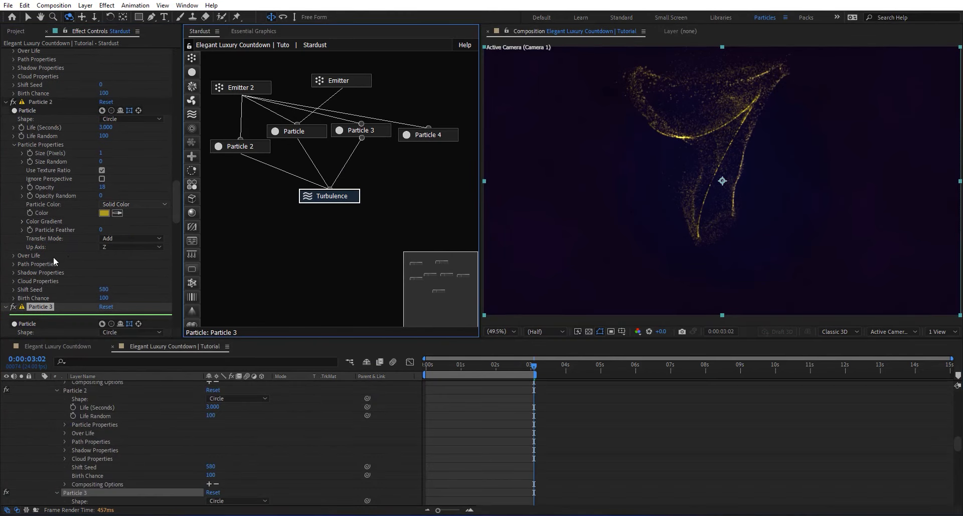
{"action": "scroll", "coordinate": [54, 260], "scroll_direction": "down", "scroll_amount": 5}
{"action": "left_click", "coordinate": [238, 146]}
{"action": "left_click", "coordinate": [104, 172]}
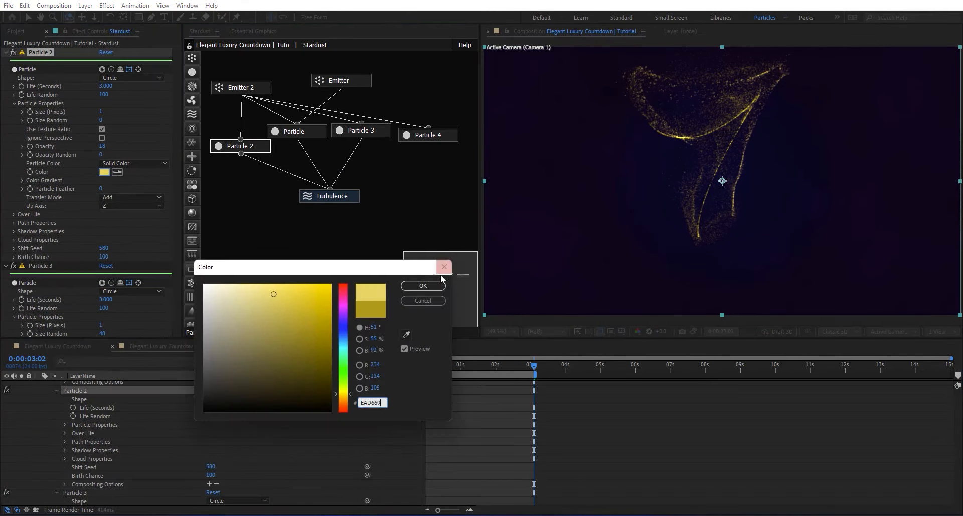
{"action": "key", "text": "ctrl+v"}
{"action": "left_click", "coordinate": [423, 285]}
{"action": "scroll", "coordinate": [112, 422], "scroll_direction": "up", "scroll_amount": 10}
Step: Collapse the Stardust layer's properties, compare the two Stardust layers in isolation, and leave Stardust 2 soloed
{"action": "left_click", "coordinate": [92, 394]}
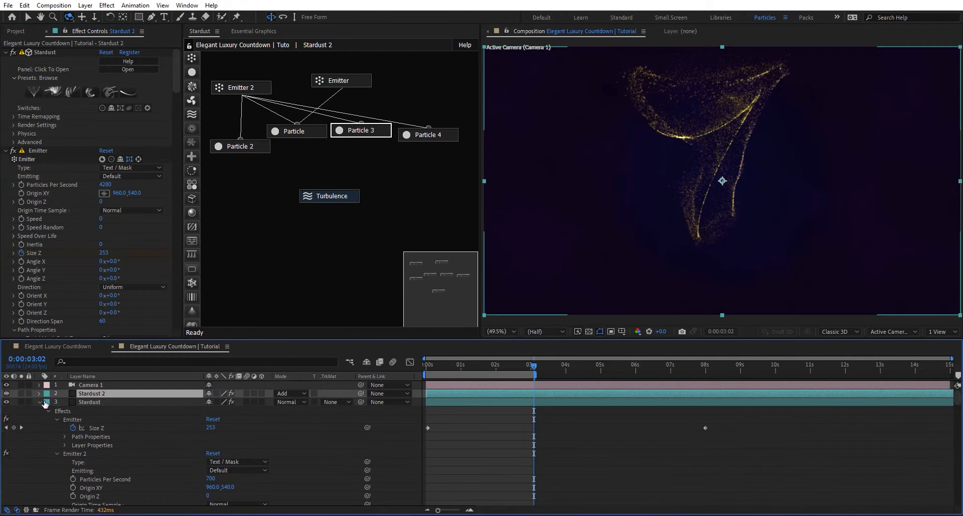
{"action": "left_click", "coordinate": [40, 402]}
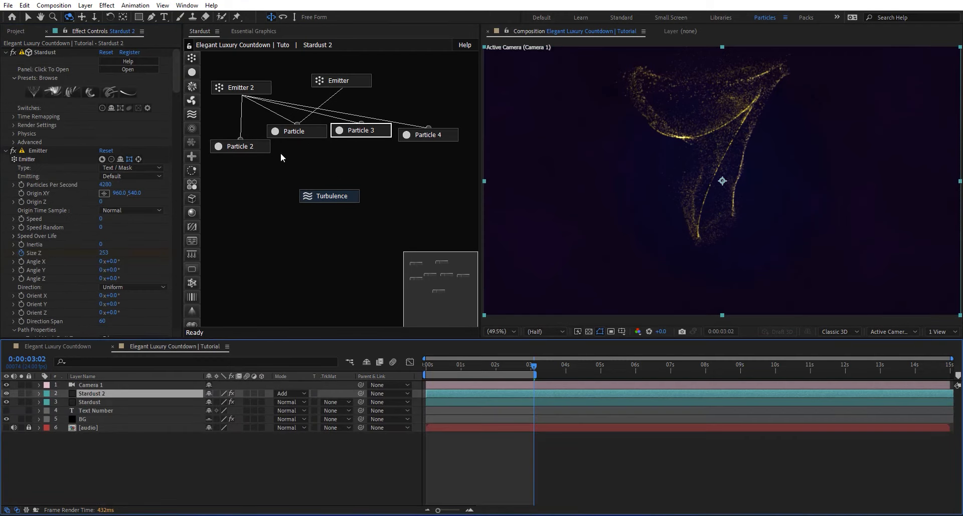
{"action": "left_click", "coordinate": [21, 394]}
{"action": "left_click", "coordinate": [21, 400], "text": "alt"}
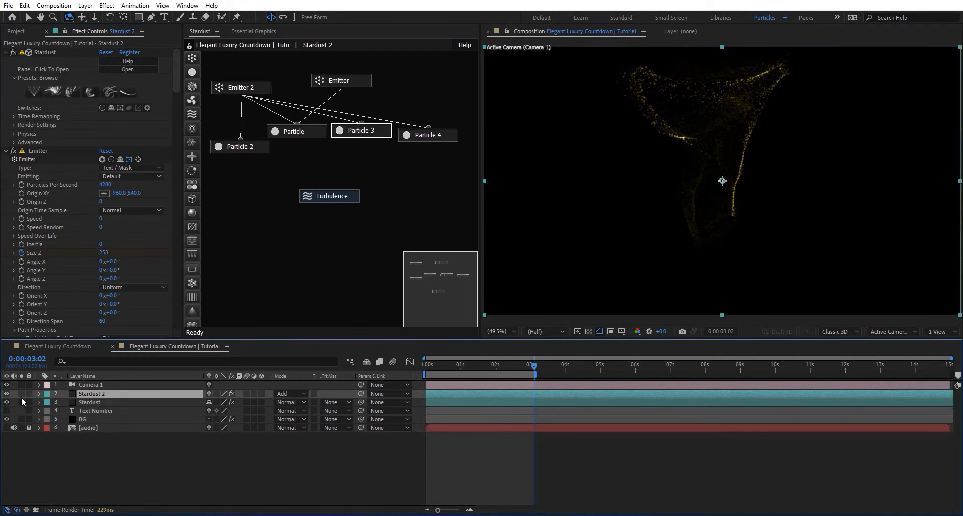
{"action": "left_click", "coordinate": [20, 394], "text": "alt"}
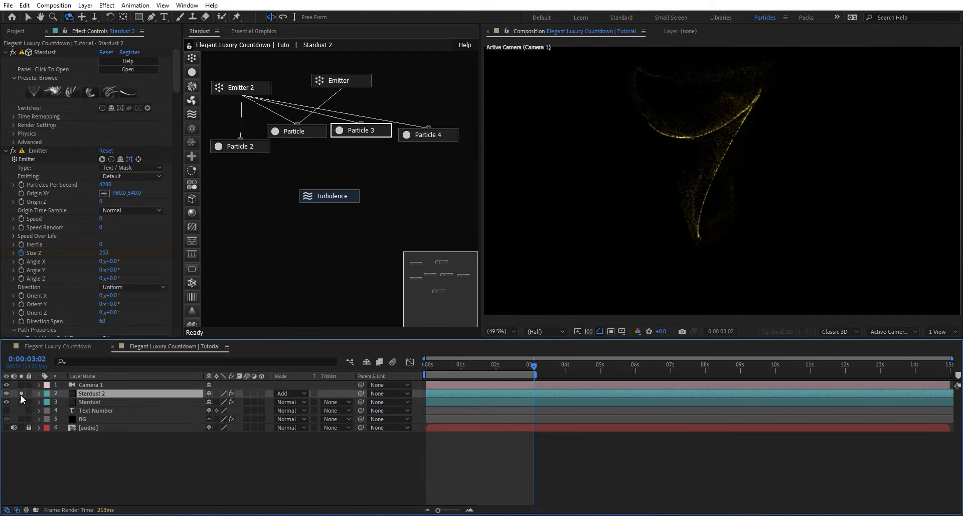
Step: Set Particle 2's Size Random to 52 and Opacity Random to 99 on the Stardust 2 layer
{"action": "left_click", "coordinate": [258, 145]}
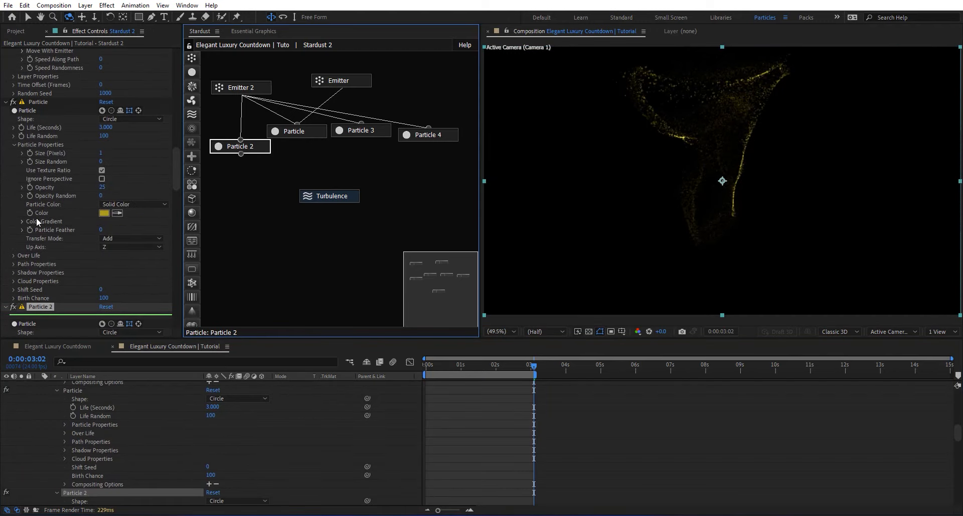
{"action": "scroll", "coordinate": [53, 227], "scroll_direction": "down", "scroll_amount": 5}
{"action": "scroll", "coordinate": [80, 273], "scroll_direction": "down", "scroll_amount": 3}
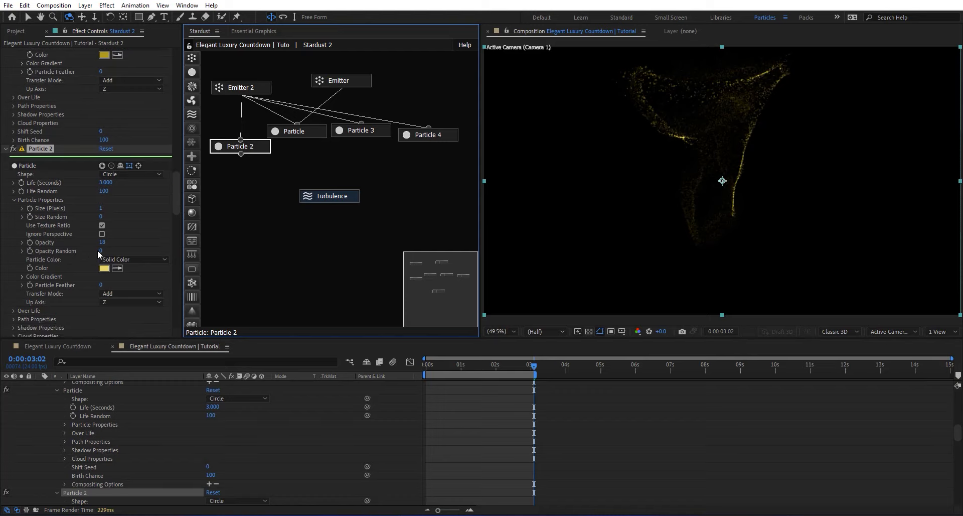
{"action": "left_click_drag", "start_coordinate": [101, 251], "coordinate": [138, 247]}
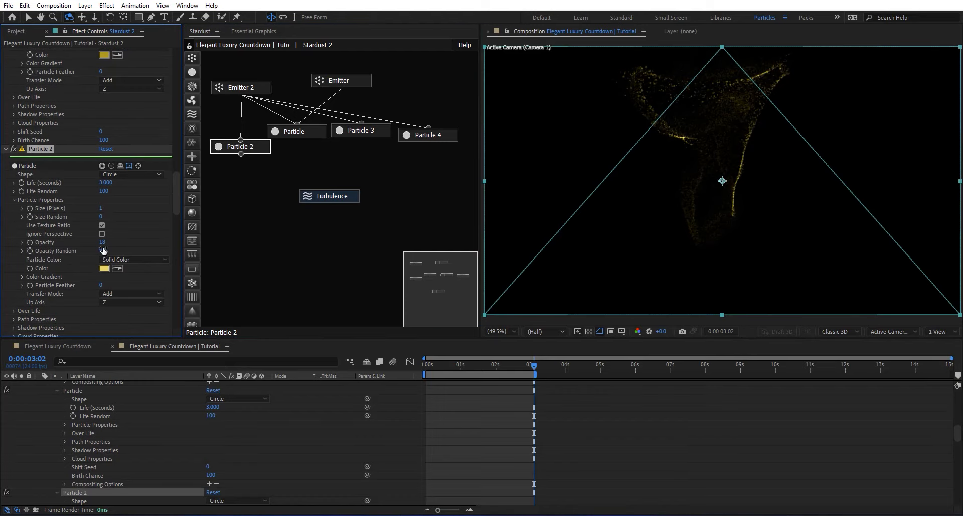
Step: Set Particle 3's Size to 3 pixels, Size Random to 100 and Opacity to 100, and preview at 2 seconds 7 frames
{"action": "left_click", "coordinate": [296, 131]}
{"action": "scroll", "coordinate": [79, 267], "scroll_direction": "down", "scroll_amount": 15}
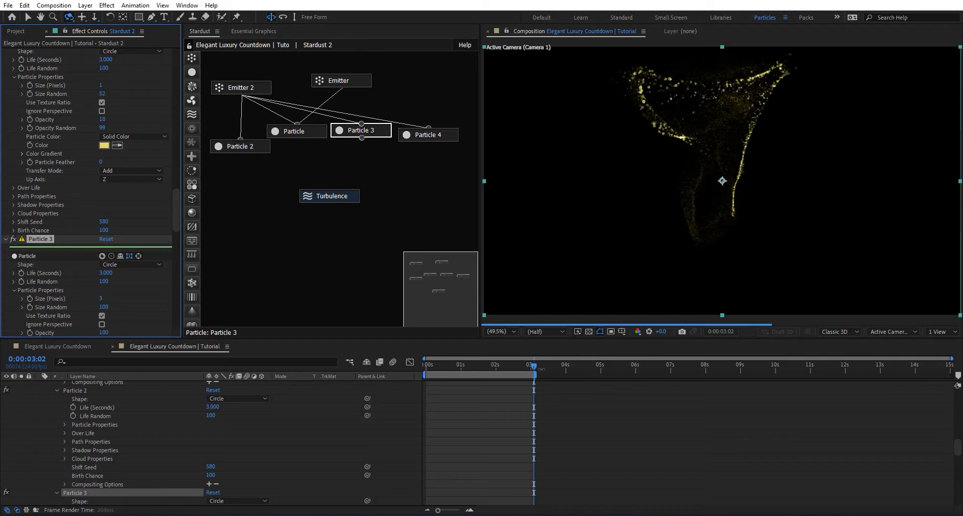
{"action": "scroll", "coordinate": [70, 236], "scroll_direction": "down", "scroll_amount": 5}
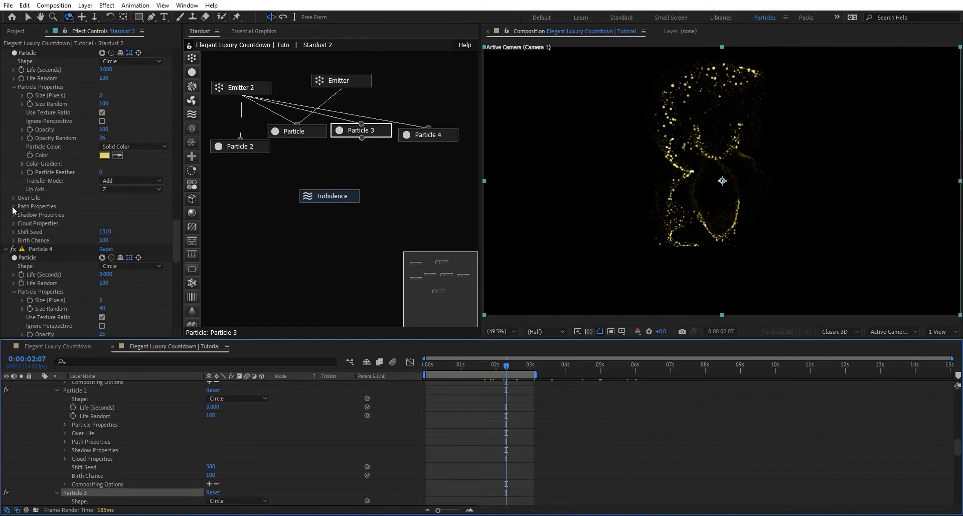
Step: Apply the Wiggly preset to the Size curve in Particle 3's Path Properties and preview up to 2 seconds 19 frames
{"action": "left_click", "coordinate": [14, 206]}
{"action": "scroll", "coordinate": [33, 220], "scroll_direction": "down", "scroll_amount": 5}
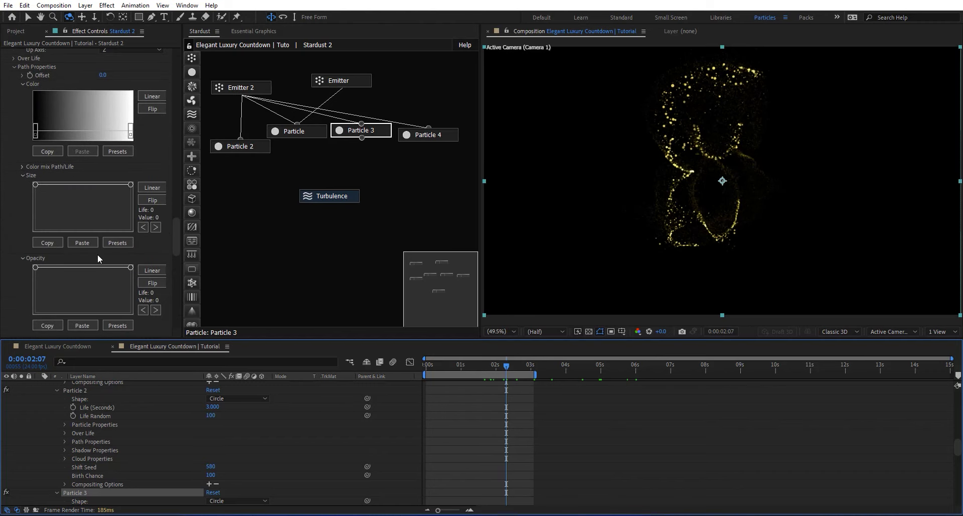
{"action": "left_click", "coordinate": [117, 242]}
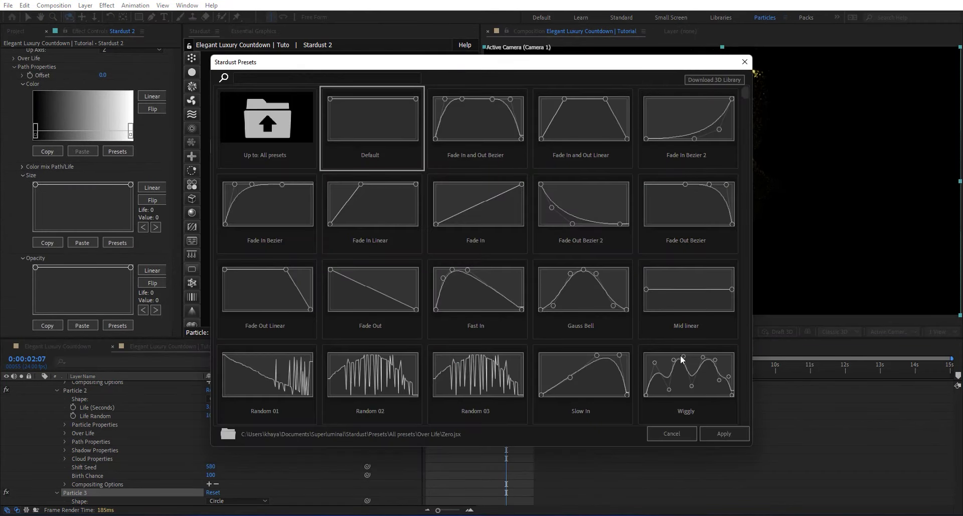
{"action": "left_click", "coordinate": [689, 382]}
{"action": "left_click", "coordinate": [724, 433]}
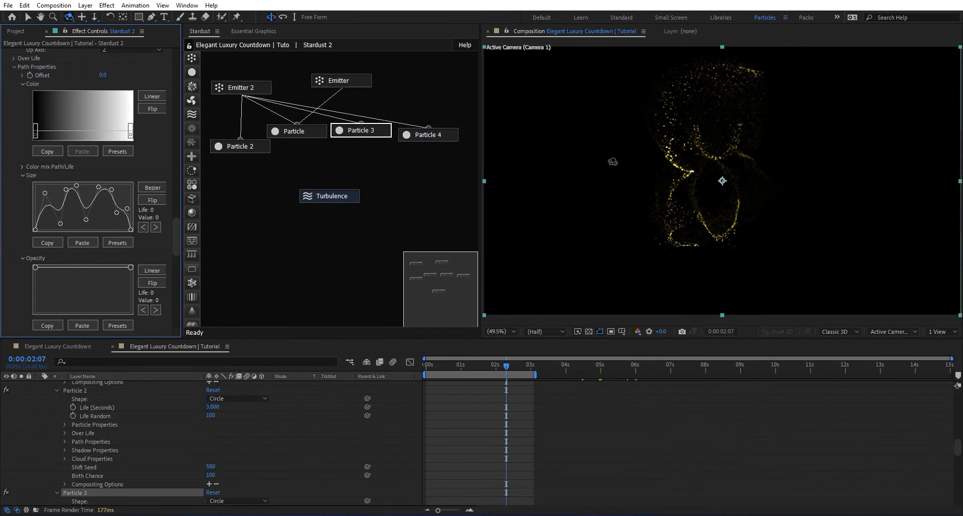
{"action": "left_click_drag", "start_coordinate": [563, 368], "coordinate": [524, 376]}
Step: Remove the Emitter's Size Z keyframes on the Stardust 2 layer, try a value of 100, and raise it to 320
{"action": "left_click", "coordinate": [350, 78]}
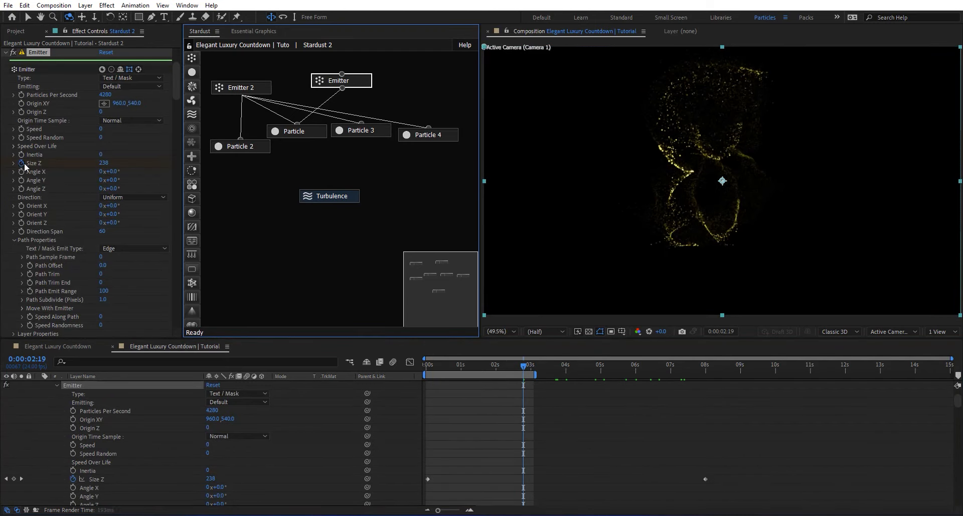
{"action": "left_click", "coordinate": [21, 163]}
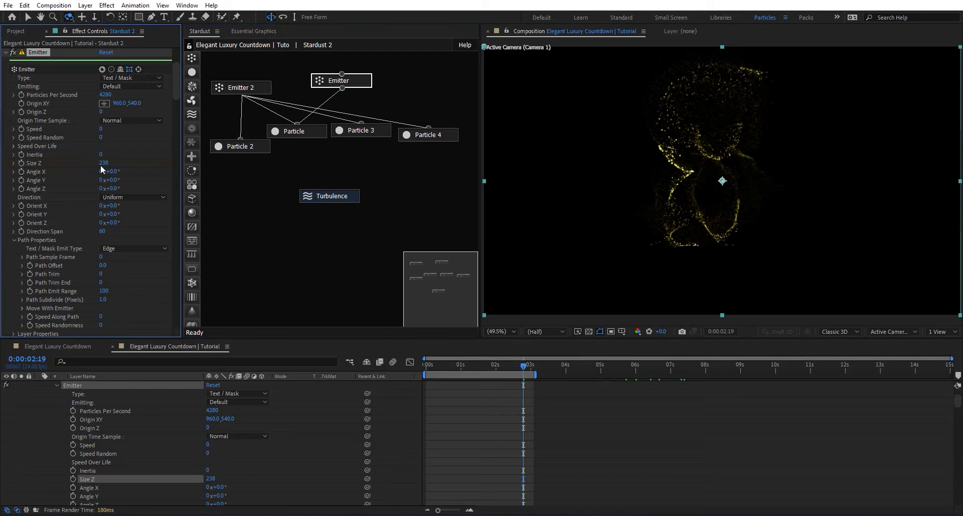
{"action": "left_click", "coordinate": [104, 163]}
{"action": "key", "text": "Return"}
{"action": "left_click_drag", "start_coordinate": [467, 365], "coordinate": [487, 362]}
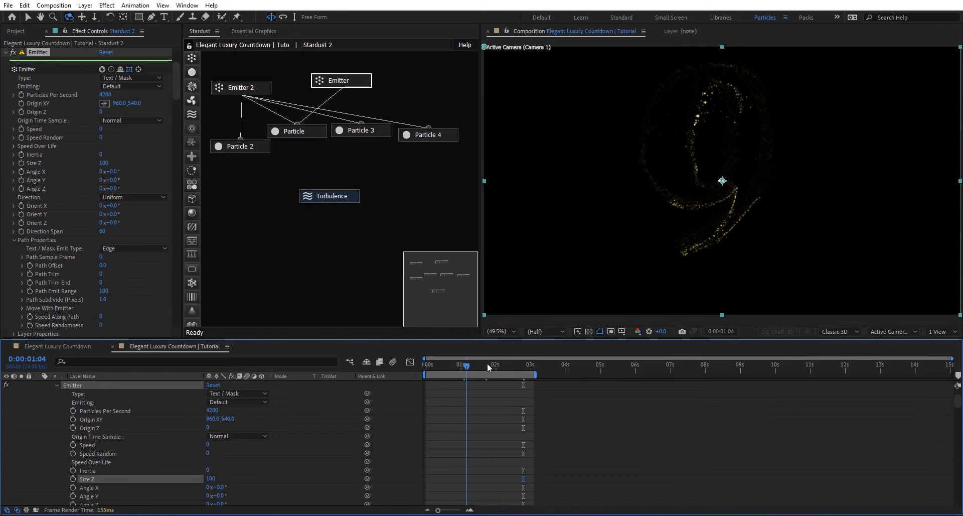
{"action": "left_click_drag", "start_coordinate": [104, 164], "coordinate": [115, 163]}
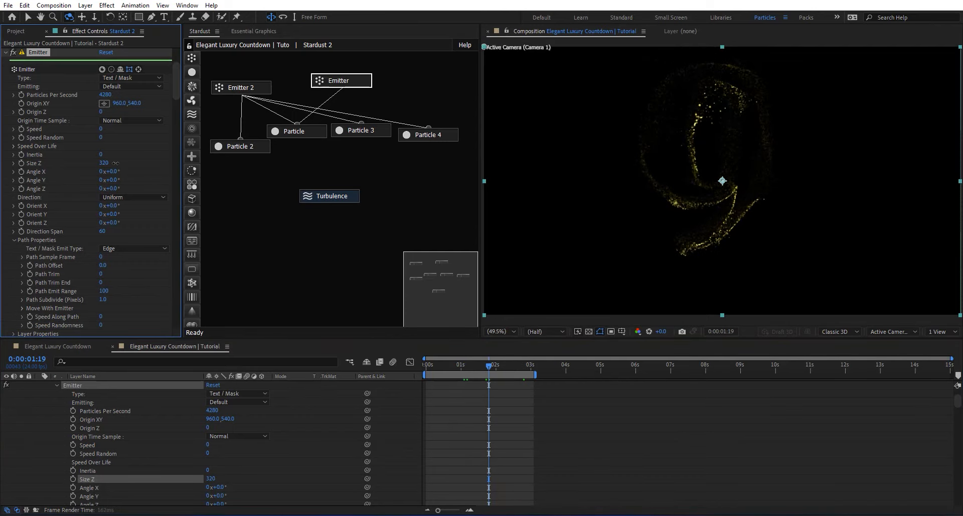
Step: Duplicate the Emitter 2 node at 1 second and place the copy between Emitter 2 and Emitter in the node graph
{"action": "left_click_drag", "start_coordinate": [525, 363], "coordinate": [461, 373]}
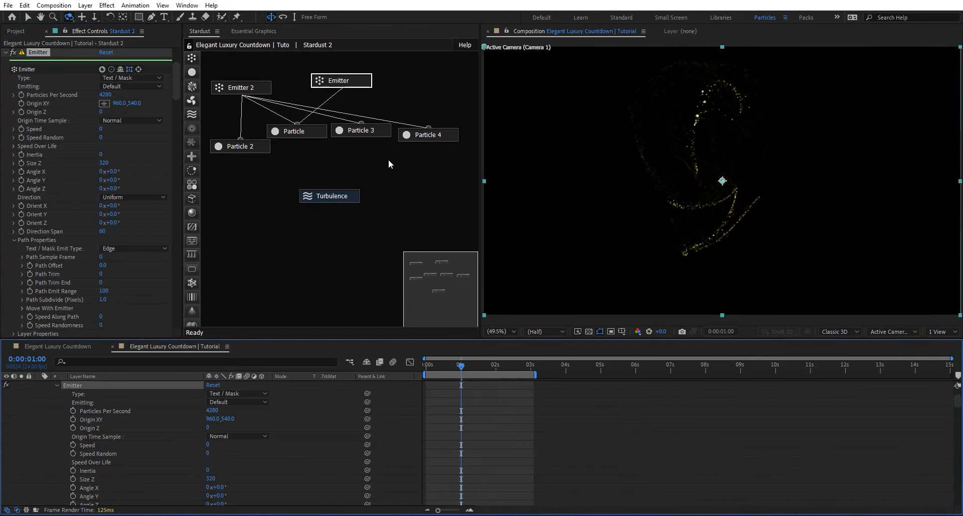
{"action": "left_click_drag", "start_coordinate": [359, 81], "coordinate": [414, 82]}
{"action": "left_click_drag", "start_coordinate": [256, 91], "coordinate": [253, 75]}
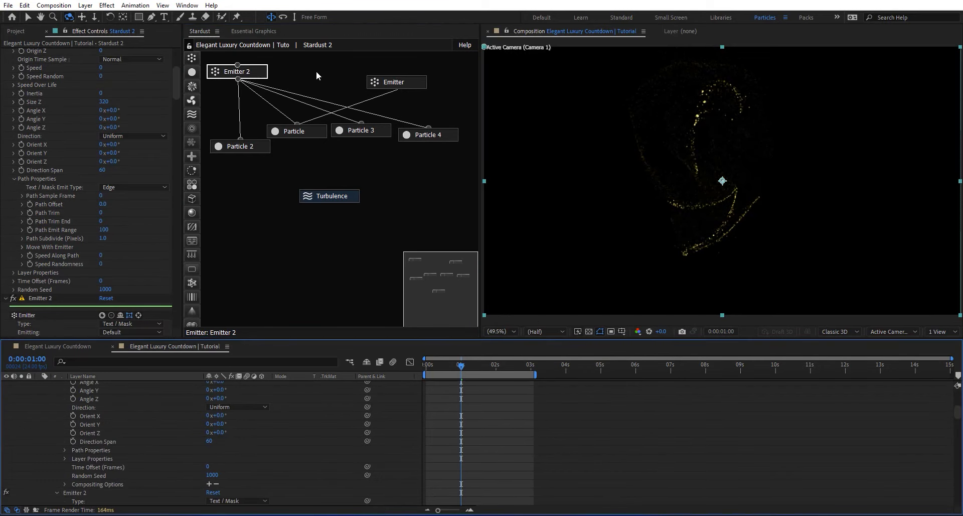
{"action": "key", "text": "ctrl+d"}
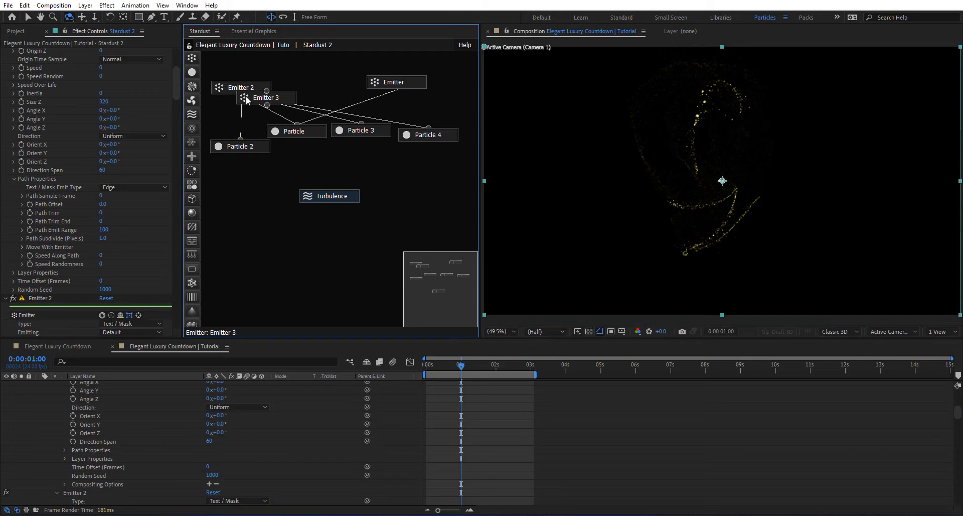
{"action": "left_click_drag", "start_coordinate": [246, 95], "coordinate": [429, 129]}
Step: Temporarily disable the Emitter node while setting Emitter 3's Path Offset to 21.9, and re-enable it
{"action": "right_click", "coordinate": [428, 82]}
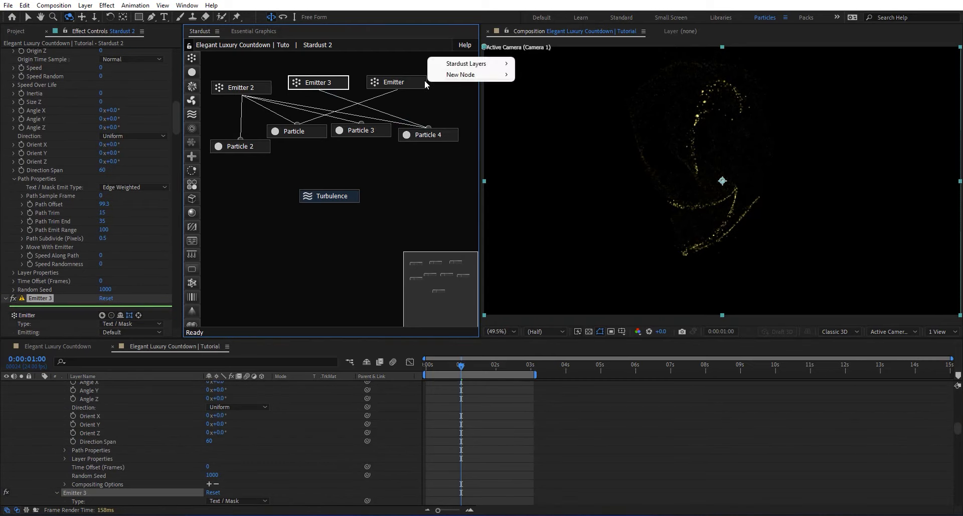
{"action": "right_click", "coordinate": [421, 81]}
{"action": "left_click", "coordinate": [440, 63]}
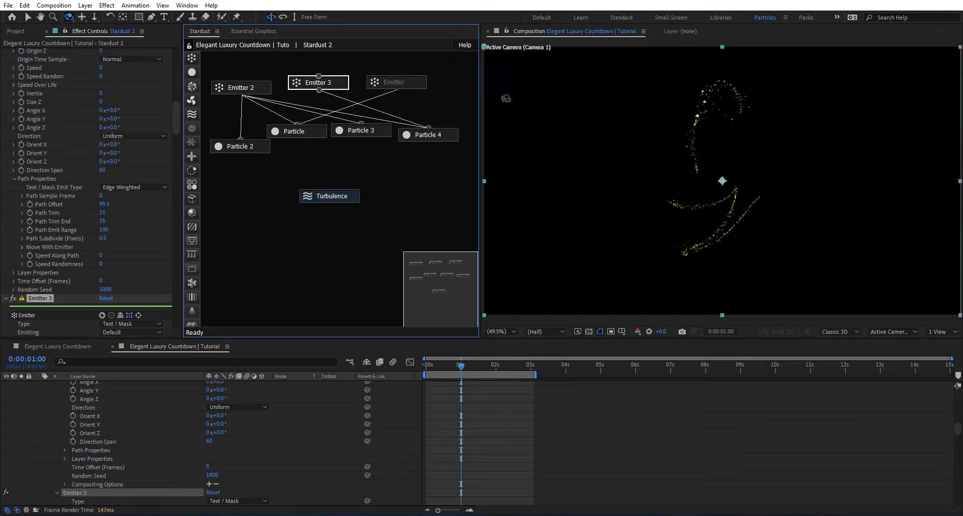
{"action": "scroll", "coordinate": [62, 239], "scroll_direction": "down", "scroll_amount": 10}
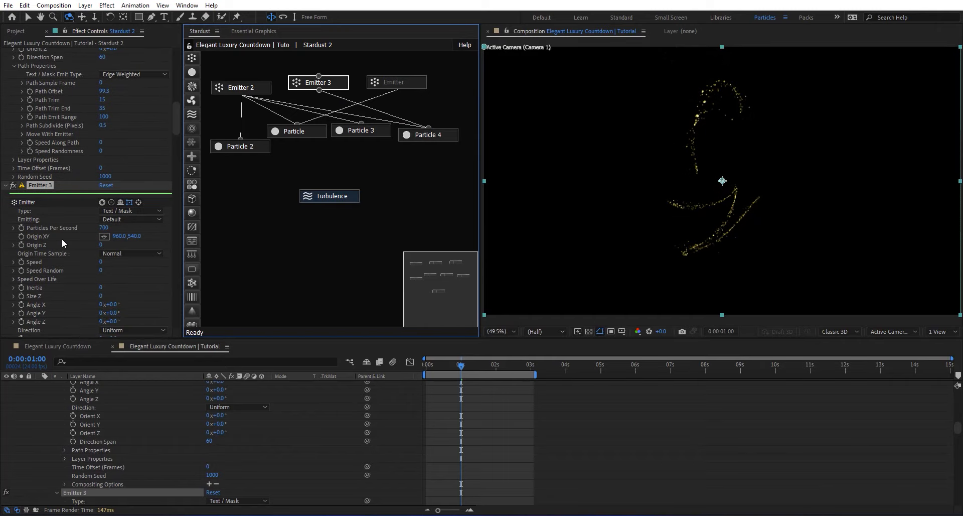
{"action": "scroll", "coordinate": [79, 279], "scroll_direction": "down", "scroll_amount": 1}
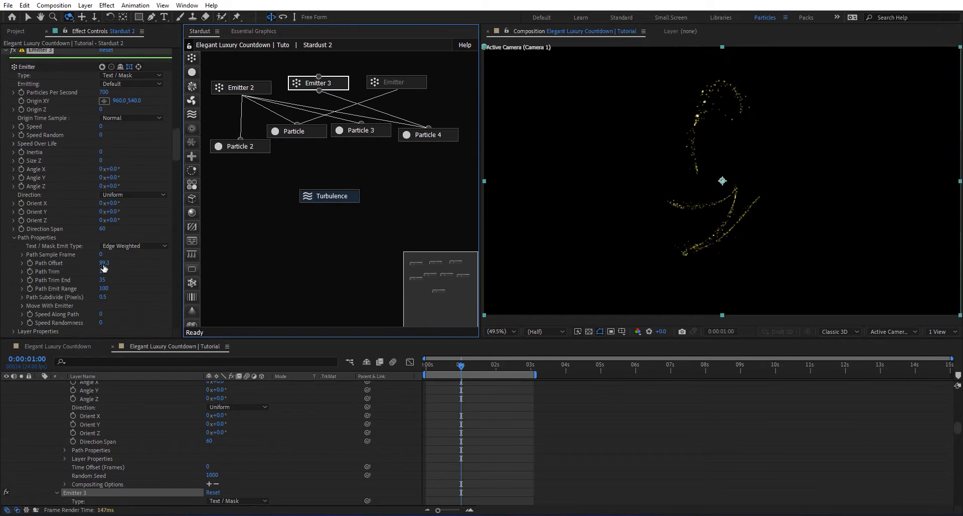
{"action": "left_click_drag", "start_coordinate": [129, 265], "coordinate": [83, 267]}
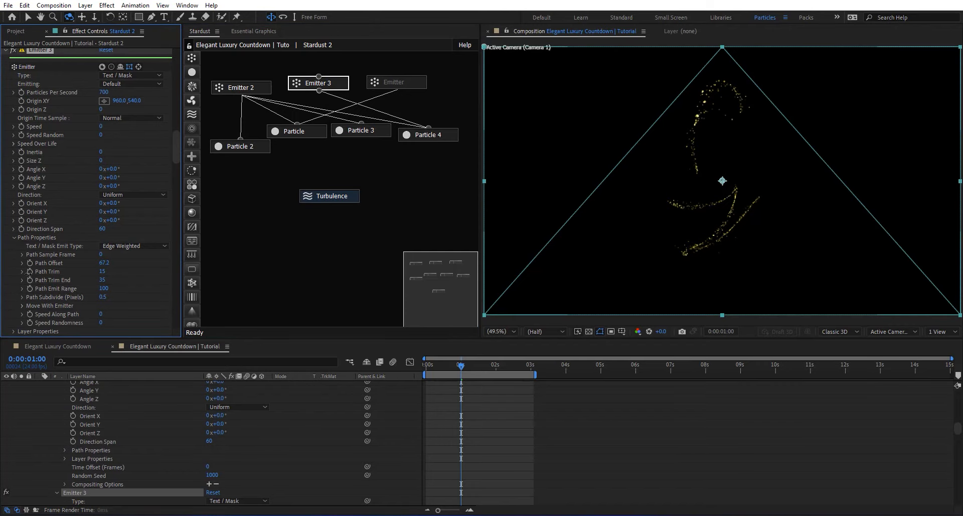
{"action": "left_click", "coordinate": [103, 262]}
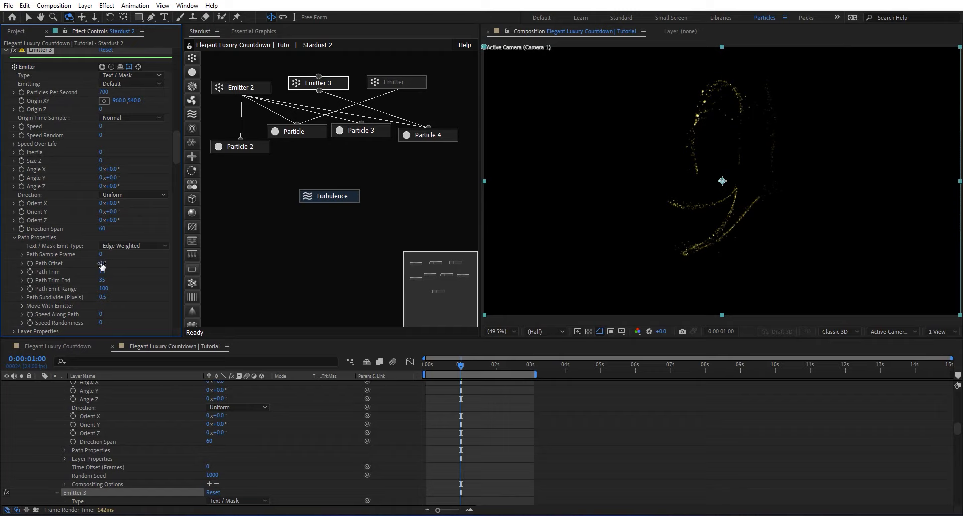
{"action": "left_click_drag", "start_coordinate": [116, 262], "coordinate": [204, 256]}
{"action": "right_click", "coordinate": [417, 80]}
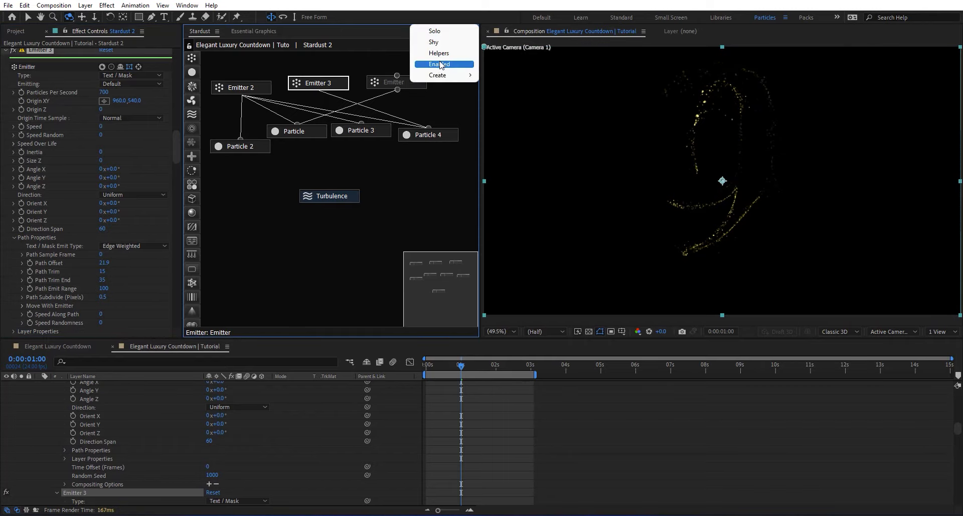
{"action": "left_click", "coordinate": [446, 62]}
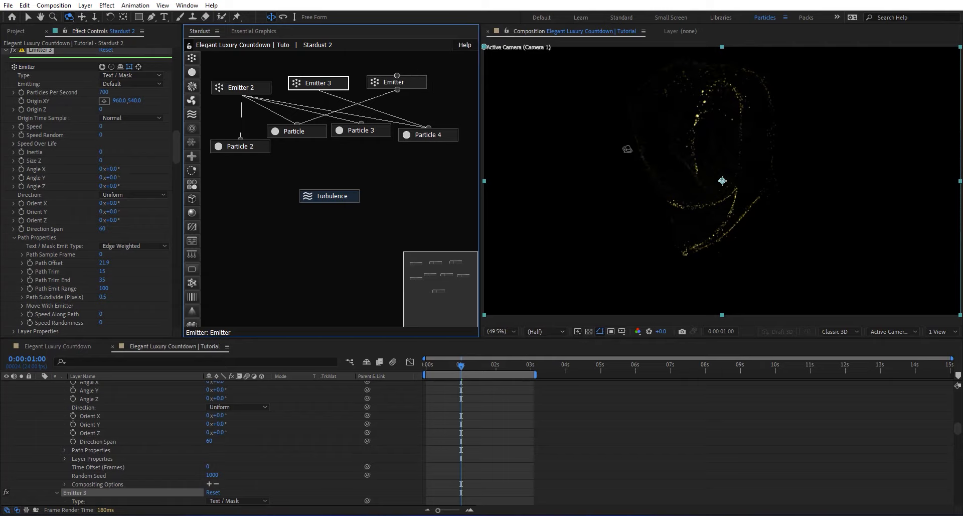
Step: Set the Time Offset to 100 frames on both Emitter 2 and Emitter 3 of the Stardust 2 layer
{"action": "left_click", "coordinate": [256, 83]}
{"action": "scroll", "coordinate": [51, 257], "scroll_direction": "down", "scroll_amount": 6}
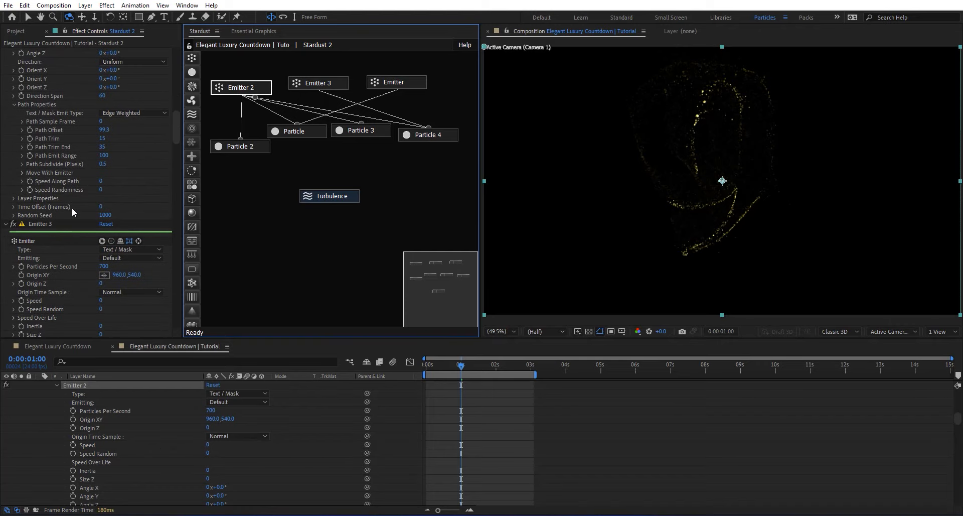
{"action": "left_click", "coordinate": [101, 207]}
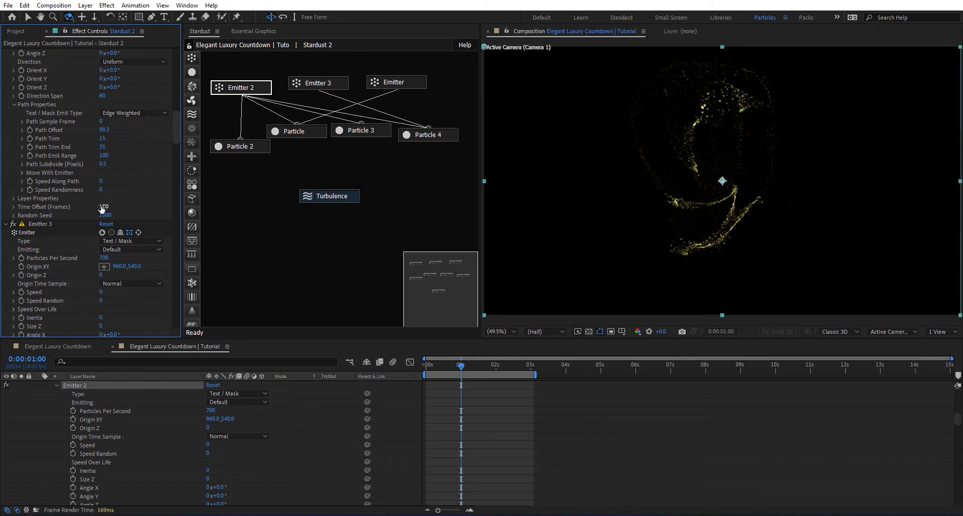
{"action": "left_click", "coordinate": [335, 82]}
{"action": "scroll", "coordinate": [72, 249], "scroll_direction": "down", "scroll_amount": 5}
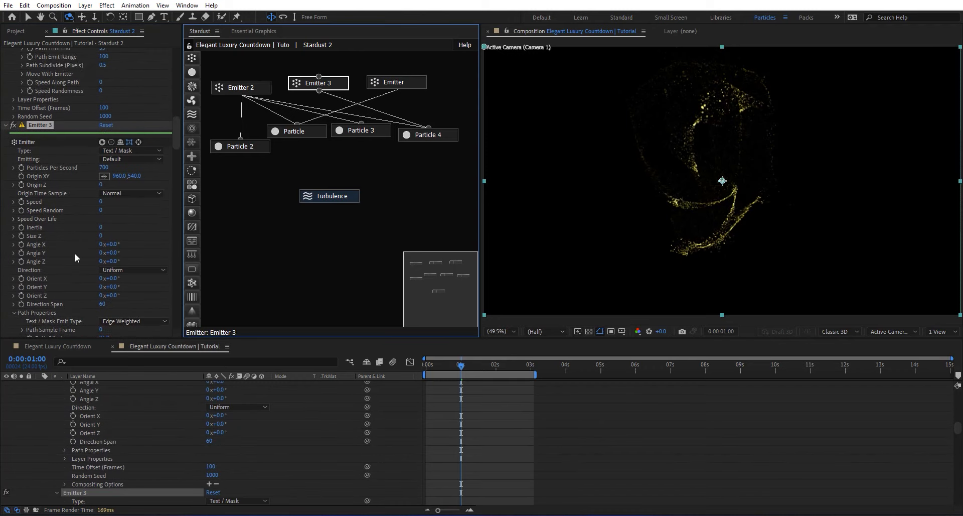
{"action": "scroll", "coordinate": [75, 270], "scroll_direction": "down", "scroll_amount": 2}
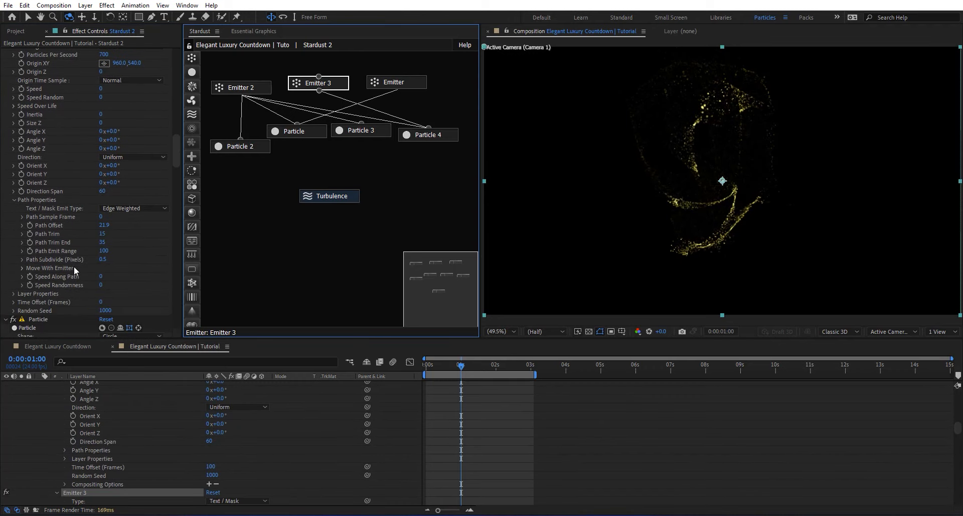
{"action": "left_click", "coordinate": [101, 301]}
{"action": "type", "text": "100"}
{"action": "key", "text": "Return"}
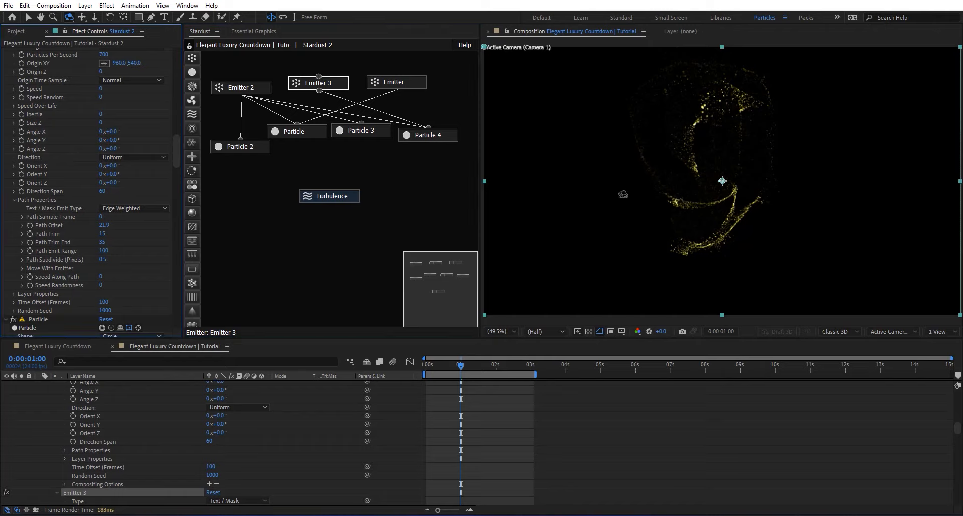
Step: Set the Time Offset of the original Emitter to 50 frames and preview at 5 seconds 3 frames
{"action": "left_click", "coordinate": [415, 82]}
{"action": "scroll", "coordinate": [65, 219], "scroll_direction": "down", "scroll_amount": 5}
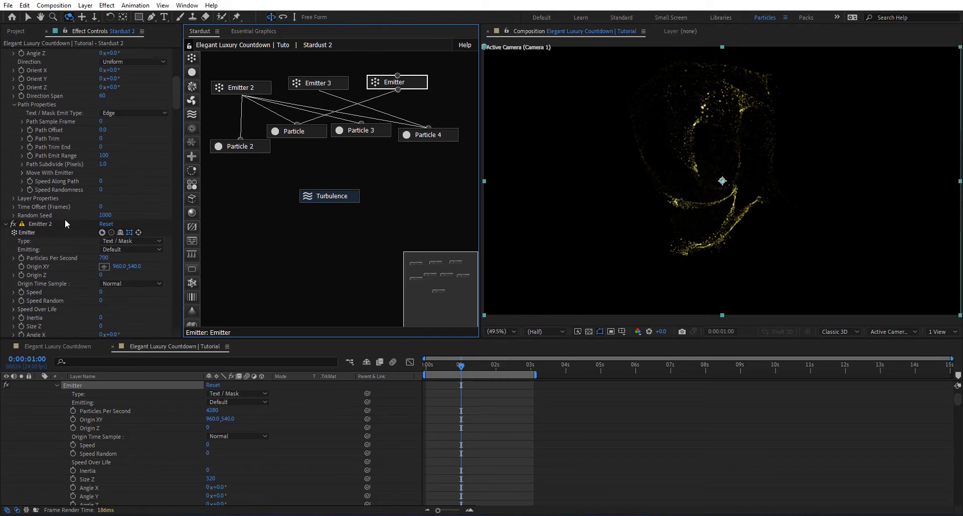
{"action": "left_click", "coordinate": [100, 207]}
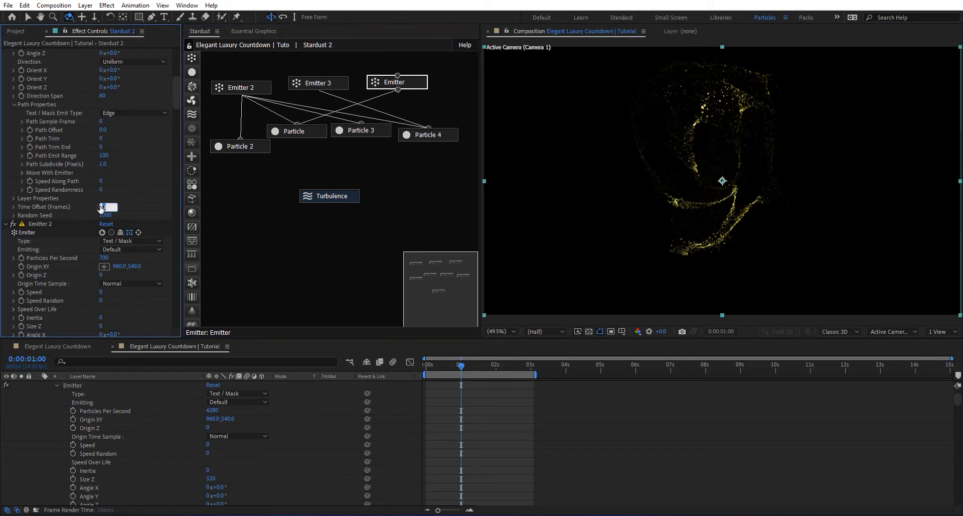
{"action": "key", "text": "Return"}
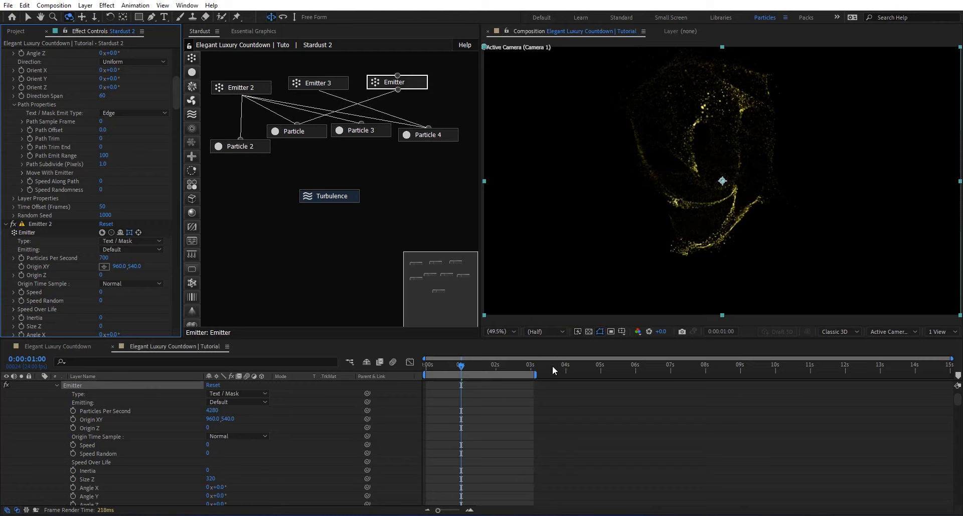
{"action": "left_click_drag", "start_coordinate": [552, 365], "coordinate": [605, 365]}
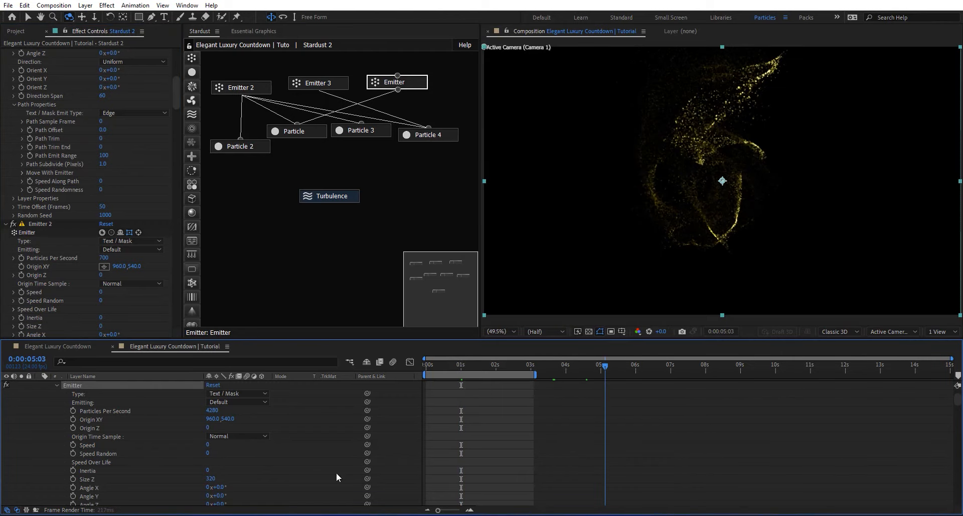
Step: Solo the Stardust layer together with Stardust 2 and scrub back to the composition start to check the combined numbers
{"action": "scroll", "coordinate": [62, 424], "scroll_direction": "up", "scroll_amount": 2}
{"action": "left_click", "coordinate": [39, 394]}
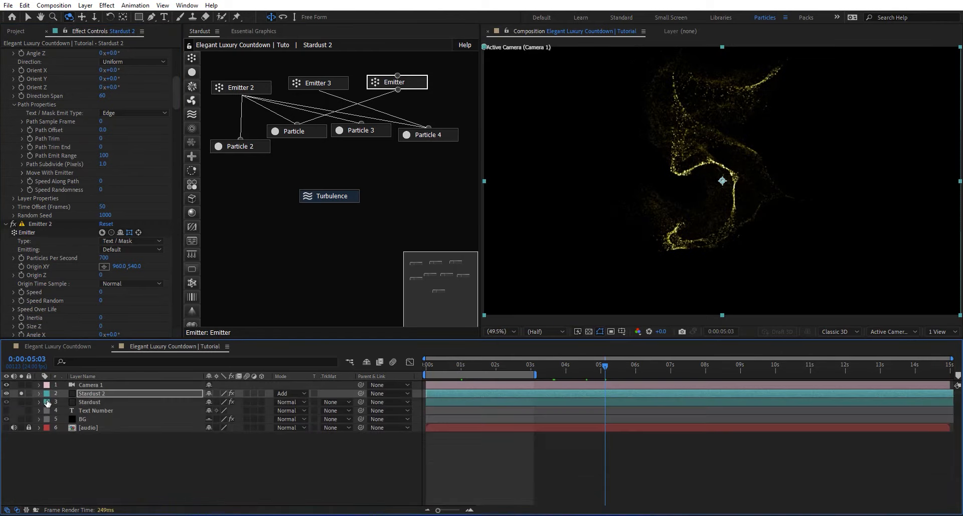
{"action": "left_click", "coordinate": [21, 402]}
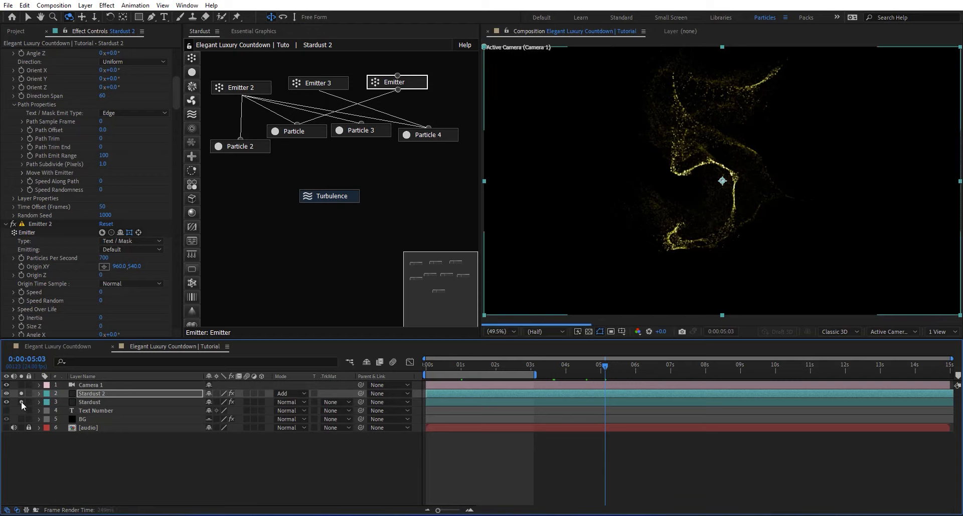
{"action": "key", "text": "v"}
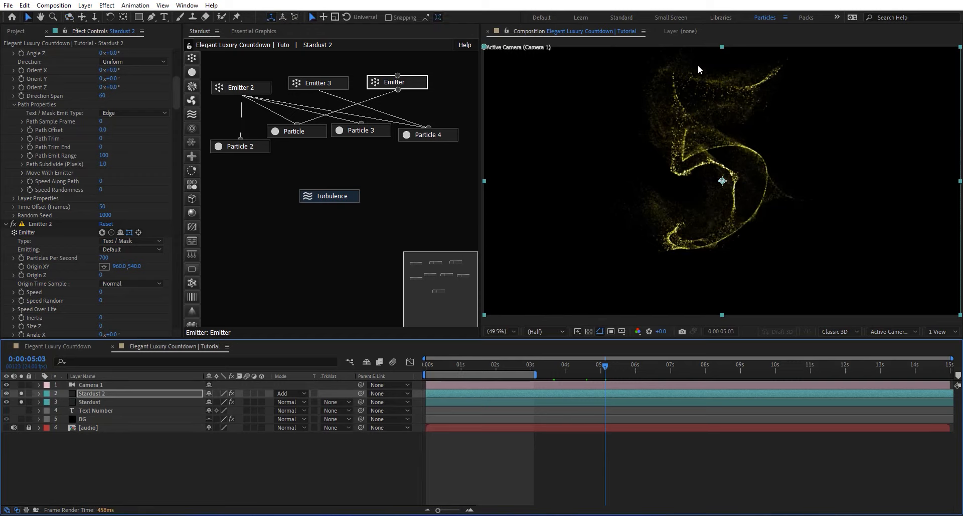
{"action": "left_click_drag", "start_coordinate": [703, 367], "coordinate": [524, 379]}
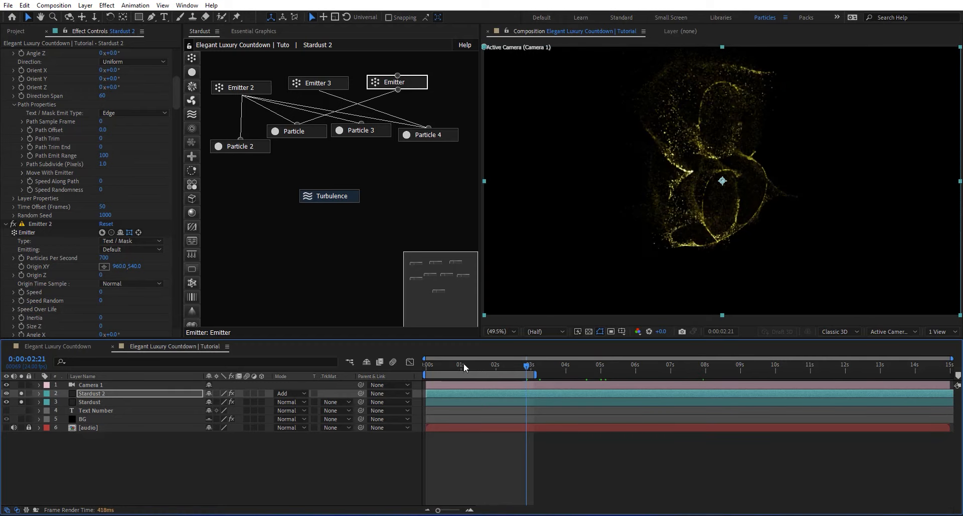
{"action": "left_click_drag", "start_coordinate": [460, 367], "coordinate": [423, 381]}
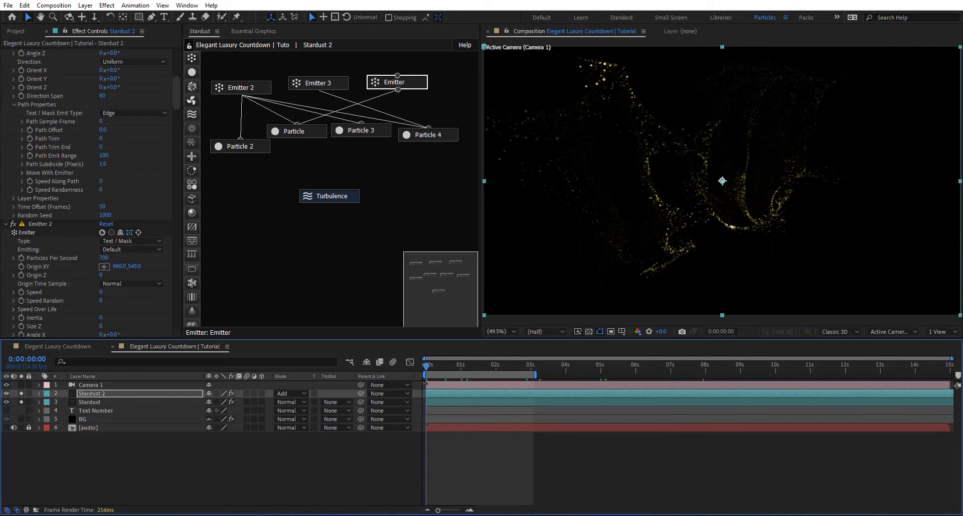
Step: Set the work area from frame 1 to 5 seconds and play the preview
{"action": "key", "text": "Page_Down"}
{"action": "key", "text": "b"}
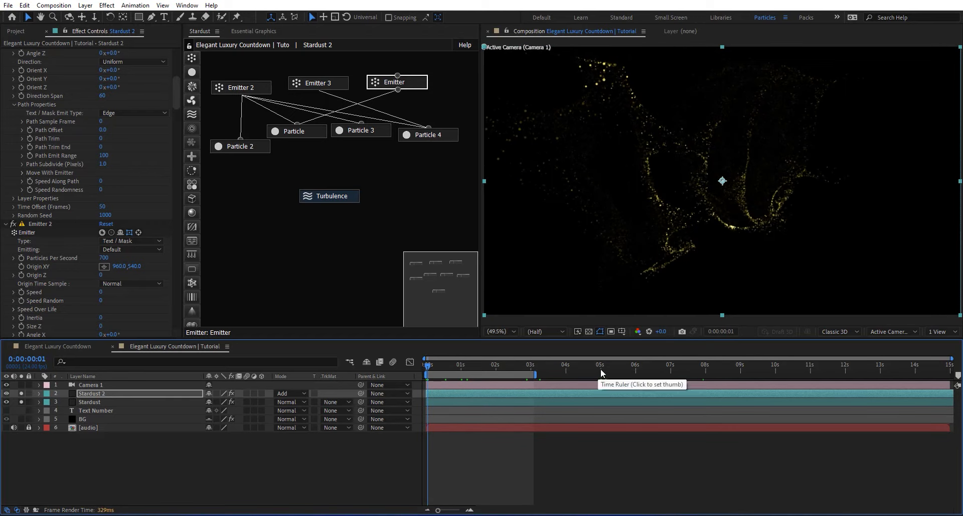
{"action": "left_click", "coordinate": [600, 368]}
{"action": "key", "text": "n"}
{"action": "key", "text": "space"}
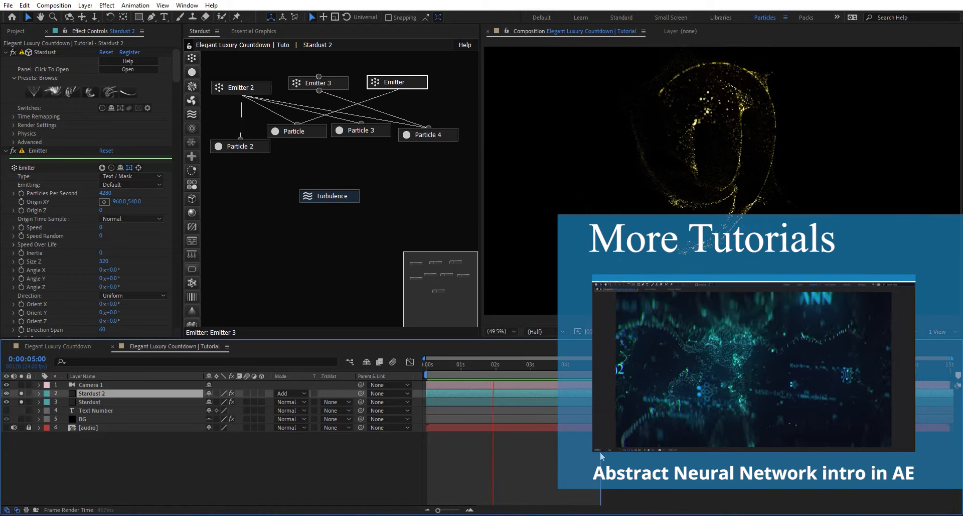
{"action": "key", "text": "space"}
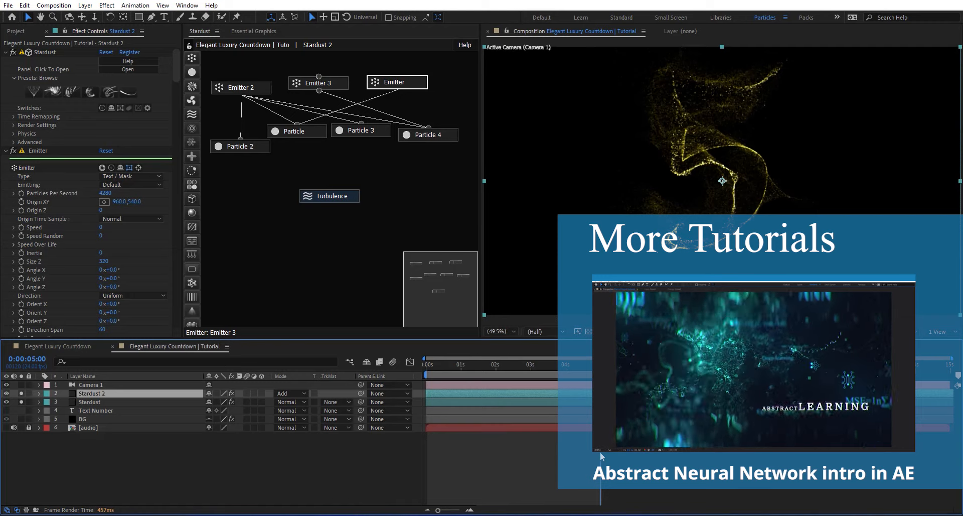
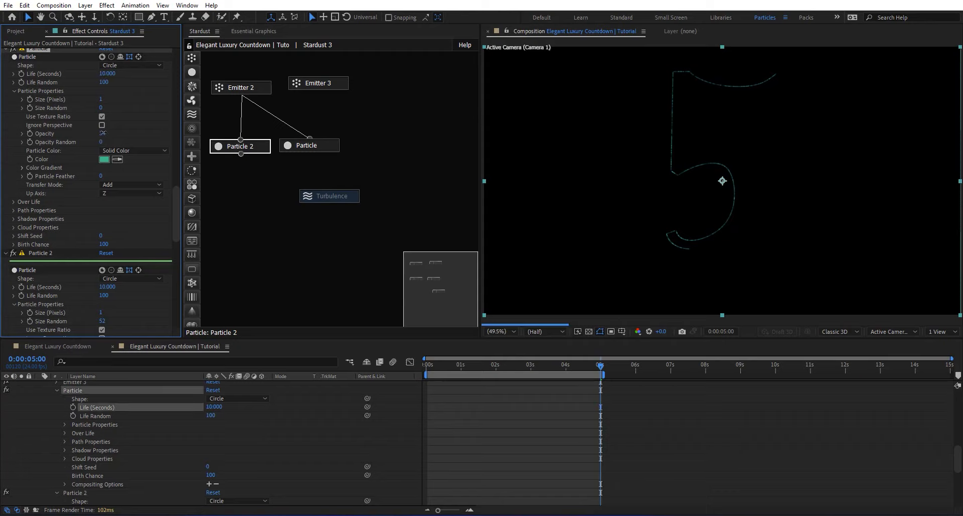
Step: On Stardust 3, set Particle's Opacity to 100 and Particle 2's Size to 3 pixels with Size Random 0
{"action": "key", "text": "Return"}
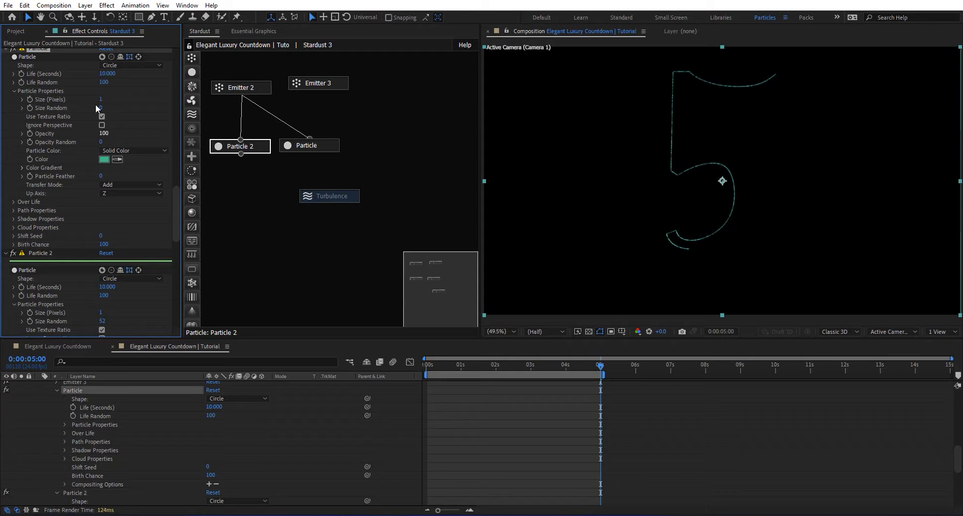
{"action": "scroll", "coordinate": [65, 331], "scroll_direction": "down", "scroll_amount": 3}
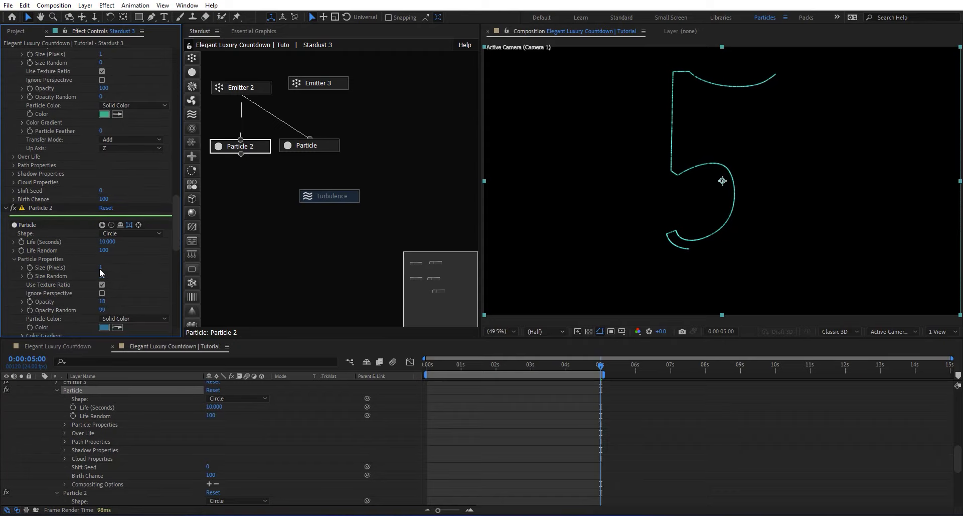
{"action": "left_click", "coordinate": [102, 268]}
{"action": "left_click", "coordinate": [103, 276]}
{"action": "type", "text": "0"}
{"action": "key", "text": "Return"}
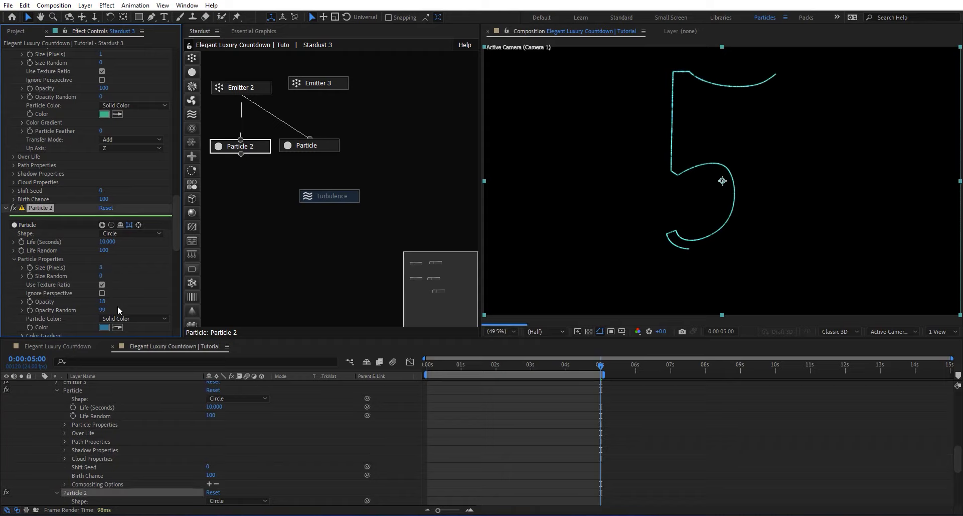
Step: Change the Opacity Random and Opacity of Particle 2 on the Stardust 3 layer
{"action": "left_click", "coordinate": [104, 310]}
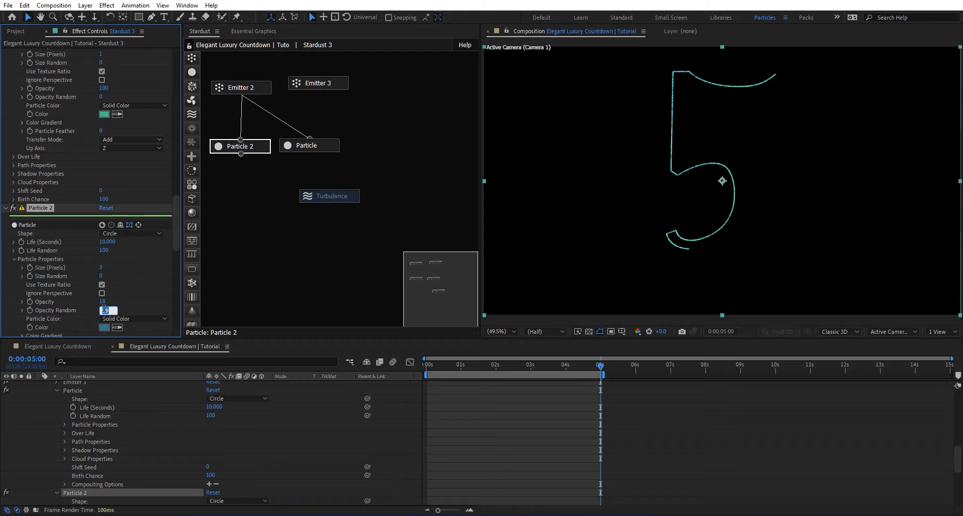
{"action": "key", "text": "Return"}
{"action": "left_click", "coordinate": [103, 301]}
{"action": "key", "text": "Return"}
Step: Set the Emitting mode of Emitter 2 on the Stardust 3 layer to Once
{"action": "left_click", "coordinate": [254, 88]}
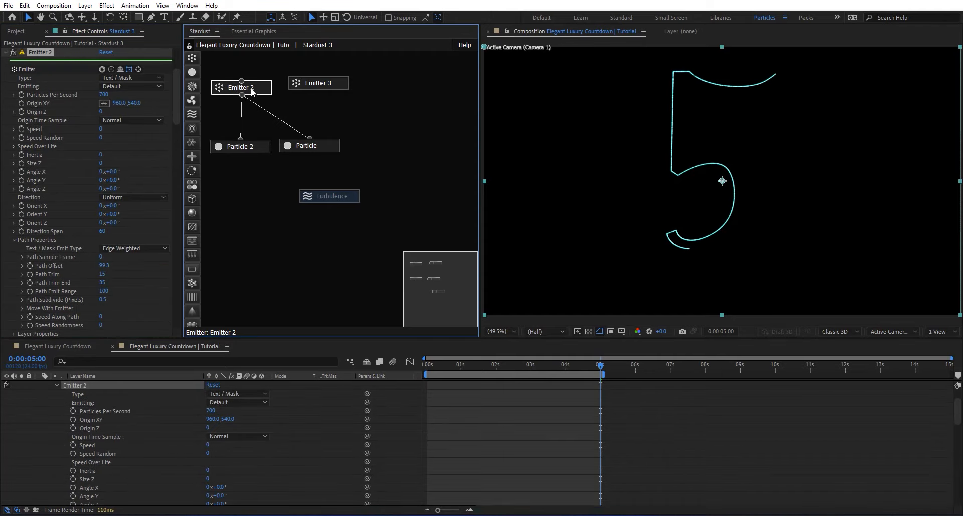
{"action": "left_click", "coordinate": [134, 85]}
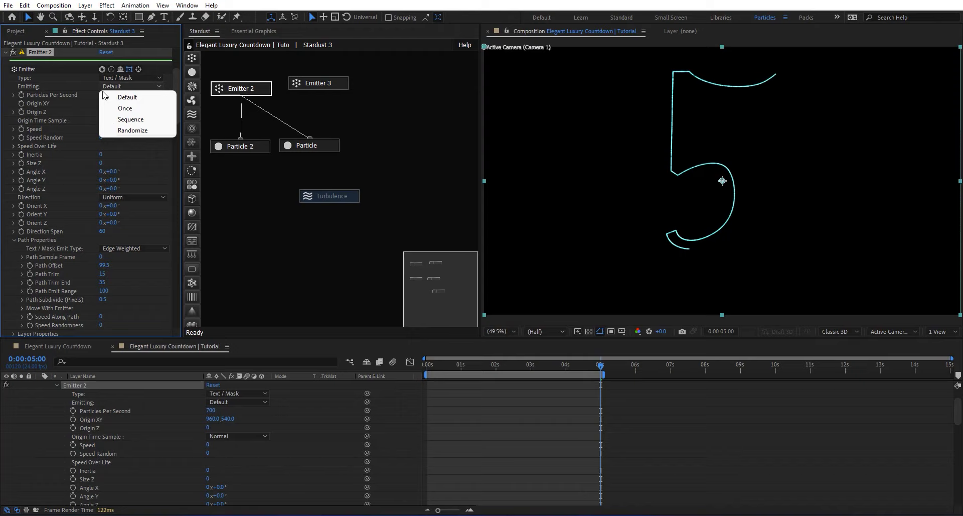
{"action": "left_click", "coordinate": [133, 108]}
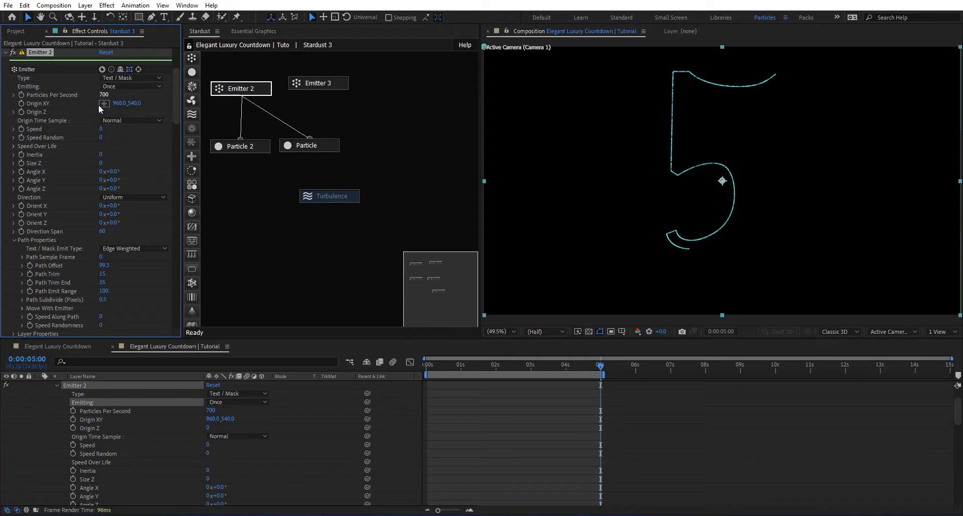
{"action": "left_click", "coordinate": [116, 86]}
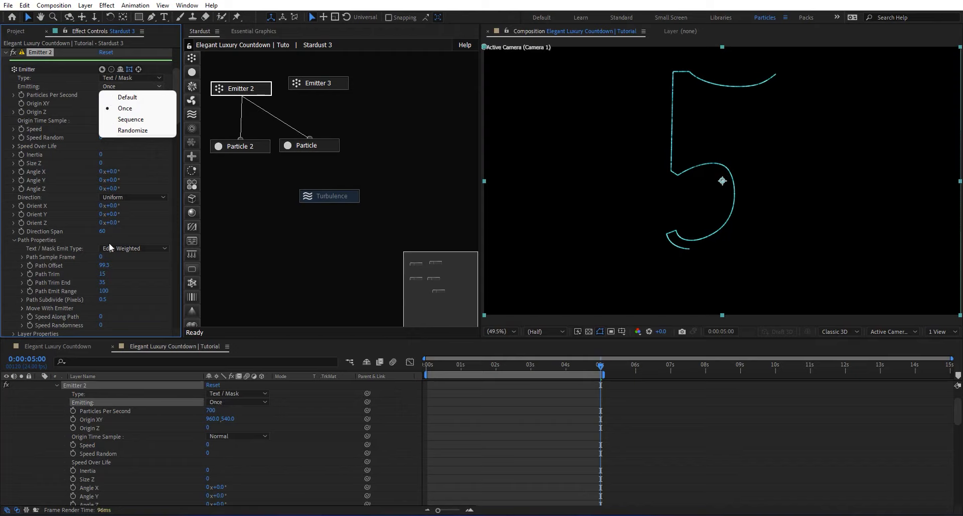
{"action": "left_click", "coordinate": [134, 259]}
{"action": "left_click_drag", "start_coordinate": [104, 265], "coordinate": [456, 253]}
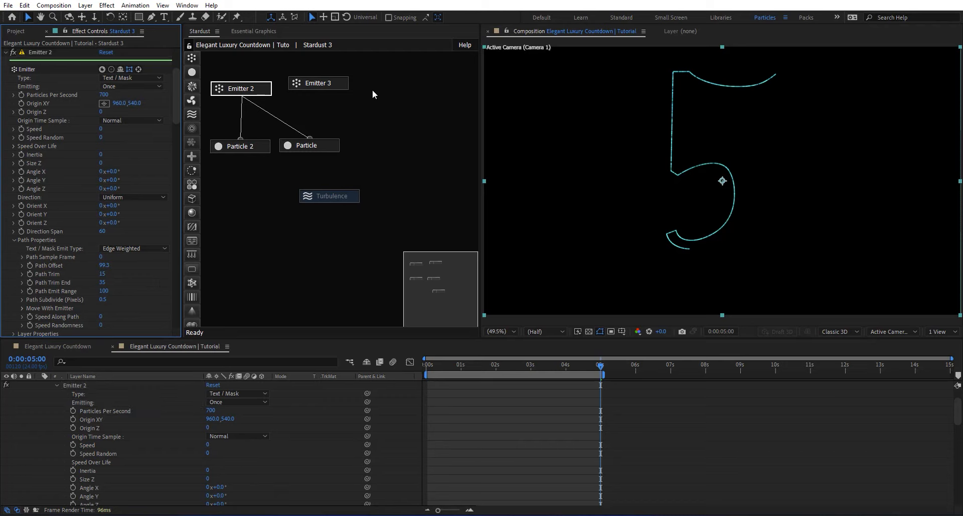
Step: Set the Emitting mode of Emitter 3 to Once and look over its Path Properties
{"action": "left_click", "coordinate": [319, 83]}
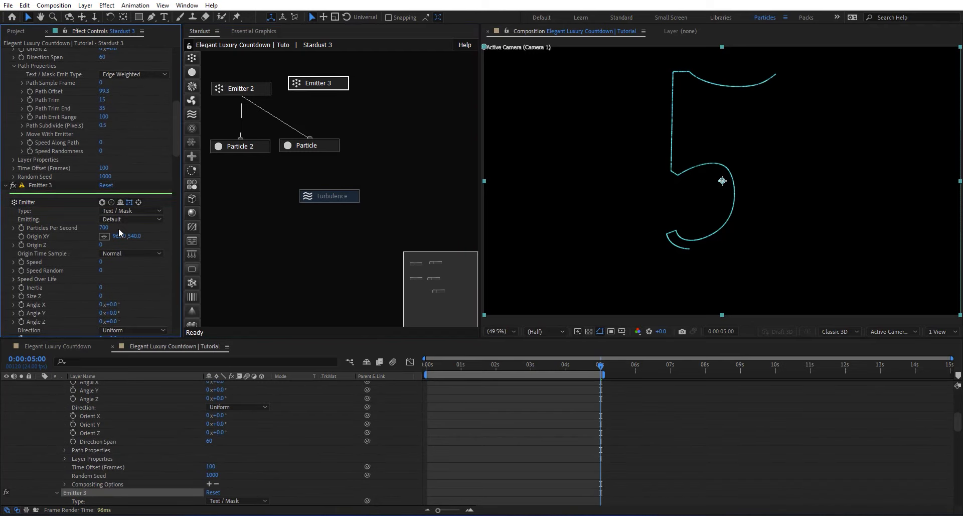
{"action": "left_click", "coordinate": [118, 228]}
{"action": "left_click", "coordinate": [123, 239]}
{"action": "scroll", "coordinate": [71, 256], "scroll_direction": "down", "scroll_amount": 2}
{"action": "scroll", "coordinate": [71, 252], "scroll_direction": "down", "scroll_amount": 8}
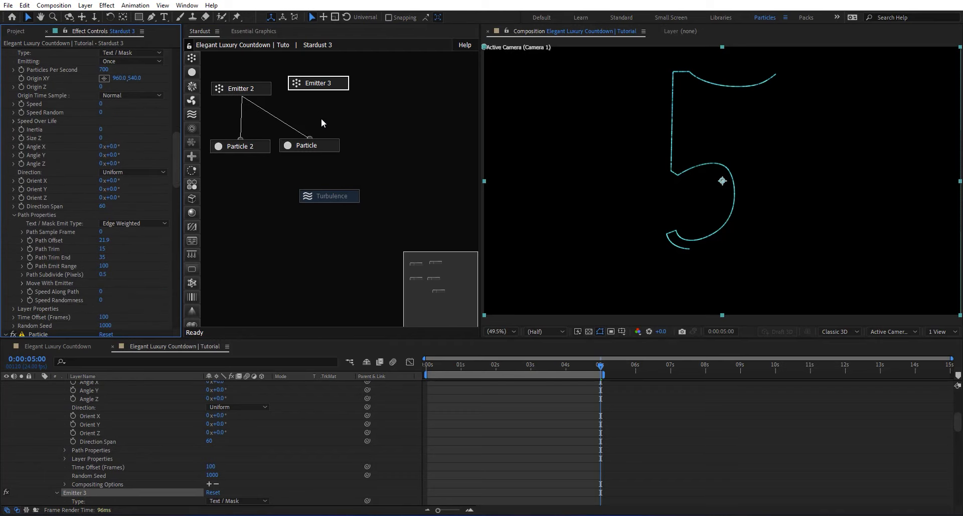
Step: Connect Emitter 3 to both Particle and Particle 2, and scrub back to 0:00:02:15 to check the outline
{"action": "left_click_drag", "start_coordinate": [319, 90], "coordinate": [310, 146]}
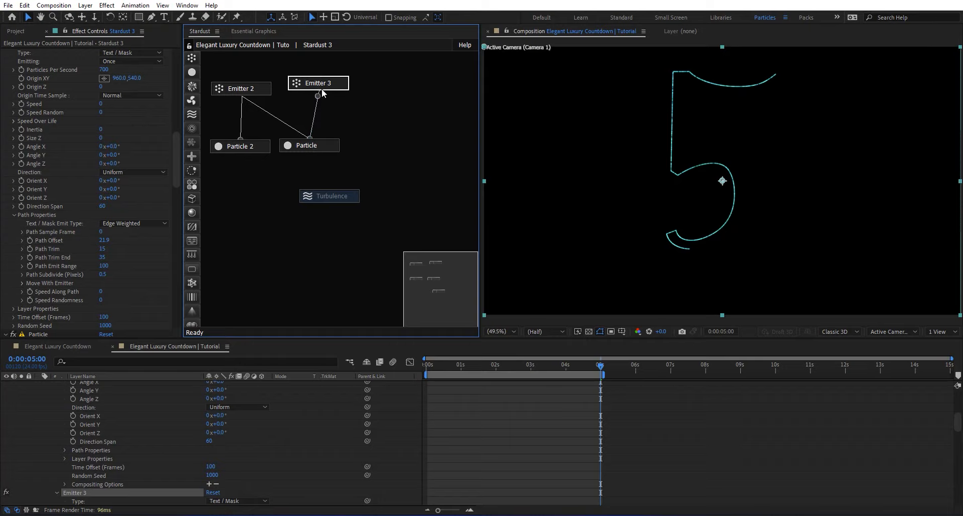
{"action": "left_click_drag", "start_coordinate": [321, 92], "coordinate": [255, 144]}
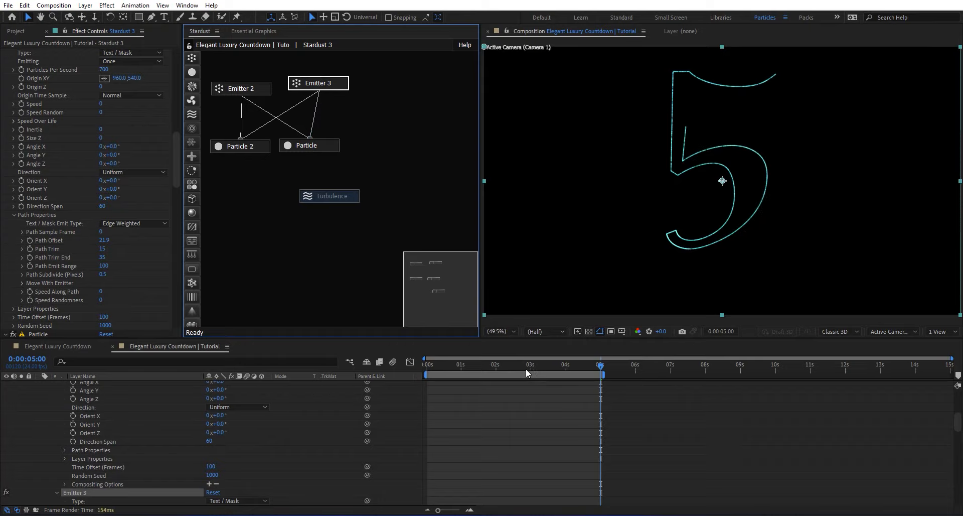
{"action": "left_click_drag", "start_coordinate": [525, 372], "coordinate": [518, 372]}
Step: Set the Path Offset of Emitter 3 to 47.2
{"action": "left_click", "coordinate": [344, 83]}
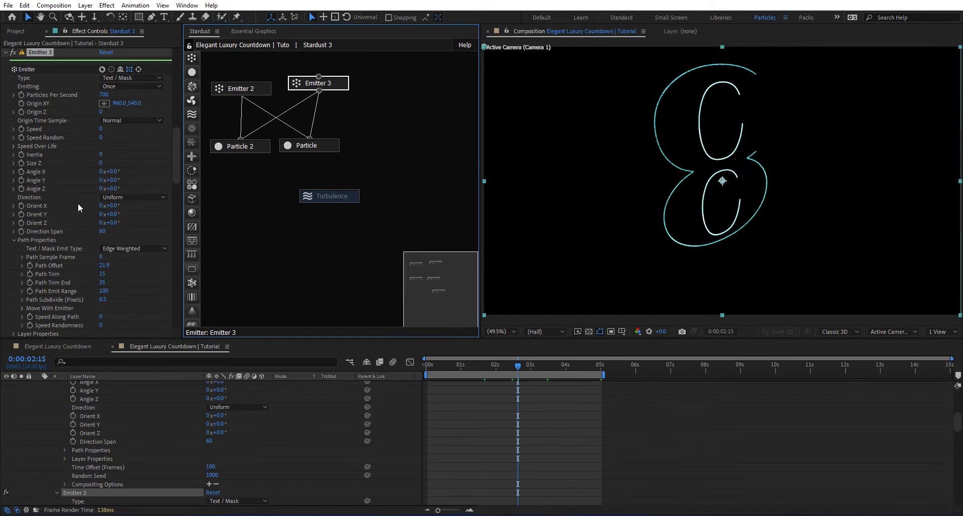
{"action": "scroll", "coordinate": [61, 240], "scroll_direction": "down", "scroll_amount": 1}
{"action": "mouse_move", "coordinate": [105, 245]}
{"action": "left_mouse_down"}
{"action": "mouse_move", "coordinate": [292, 242]}
{"action": "mouse_move", "coordinate": [241, 241]}
{"action": "left_mouse_up"}
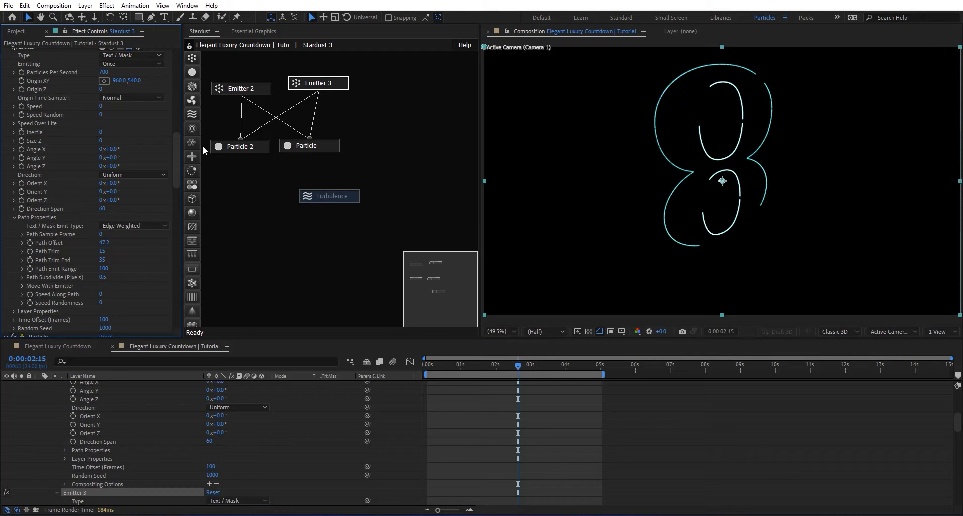
Step: Add a Replica node to the Stardust 3 graph with 5 Replicates and an Offset Z of 50
{"action": "left_click_drag", "start_coordinate": [192, 142], "coordinate": [254, 260]}
{"action": "scroll", "coordinate": [21, 279], "scroll_direction": "down", "scroll_amount": 1}
{"action": "scroll", "coordinate": [46, 269], "scroll_direction": "down", "scroll_amount": 5}
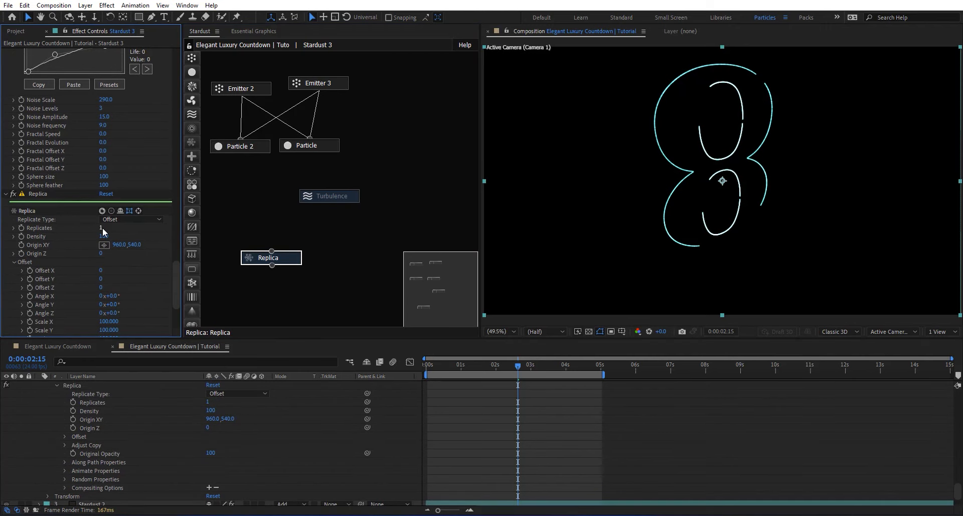
{"action": "left_click", "coordinate": [102, 227]}
{"action": "type", "text": "5"}
{"action": "key", "text": "Return"}
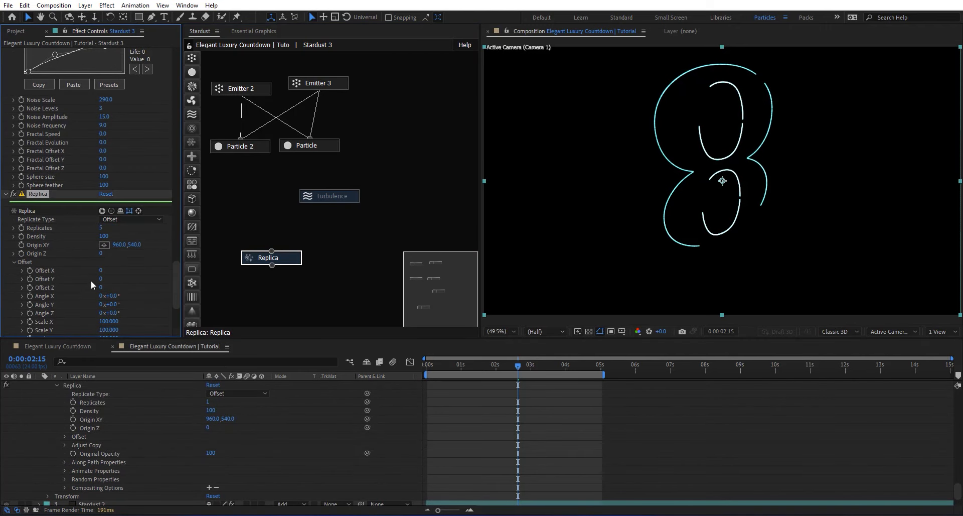
{"action": "left_click", "coordinate": [101, 287]}
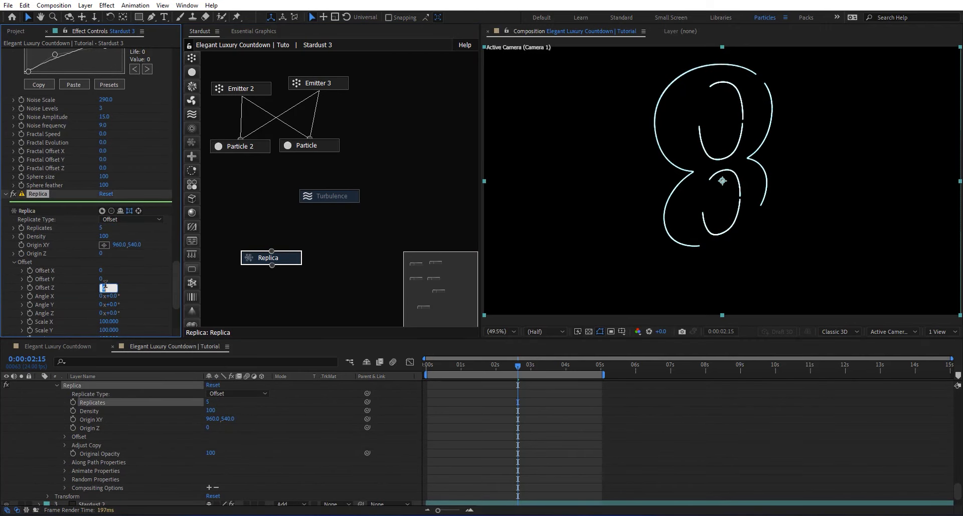
{"action": "key", "text": "Return"}
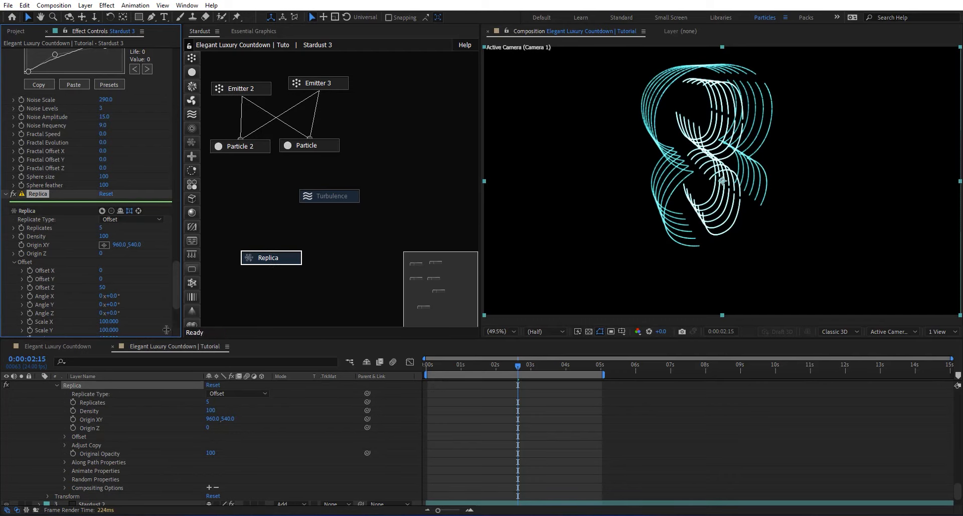
Step: In the Replica's Random Properties, set Replicates Number, Replicates Chance and Particle Scale to 50 each
{"action": "scroll", "coordinate": [49, 264], "scroll_direction": "down", "scroll_amount": 5}
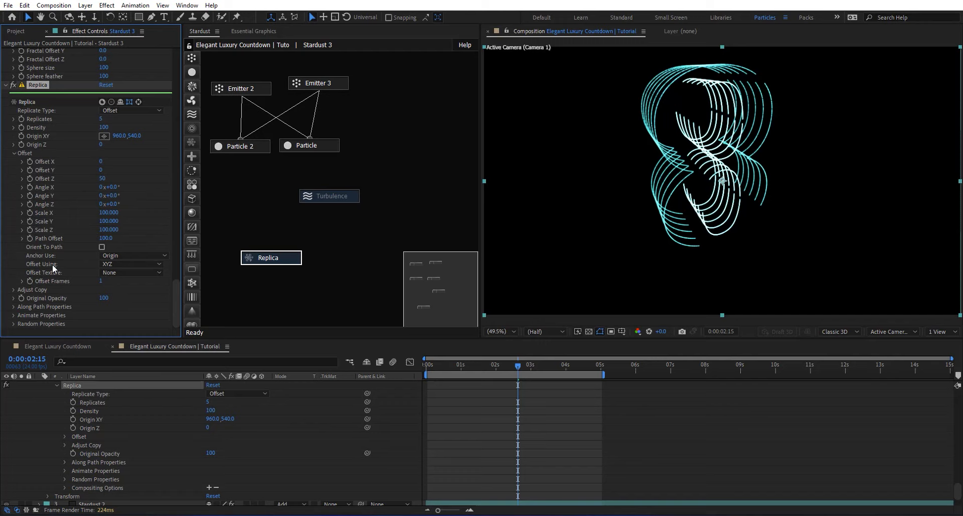
{"action": "left_click", "coordinate": [28, 324]}
{"action": "scroll", "coordinate": [37, 314], "scroll_direction": "down", "scroll_amount": 5}
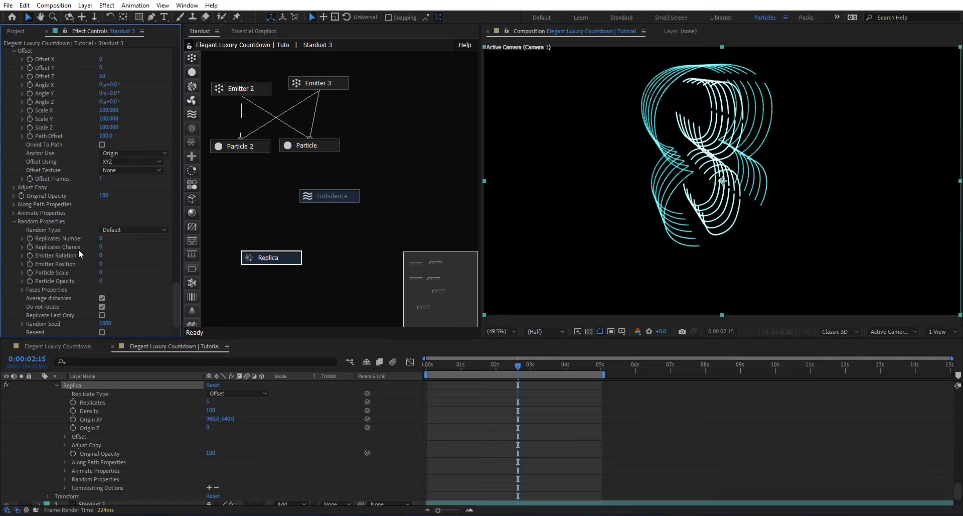
{"action": "left_click", "coordinate": [102, 240]}
{"action": "type", "text": "50"}
{"action": "left_click", "coordinate": [102, 248]}
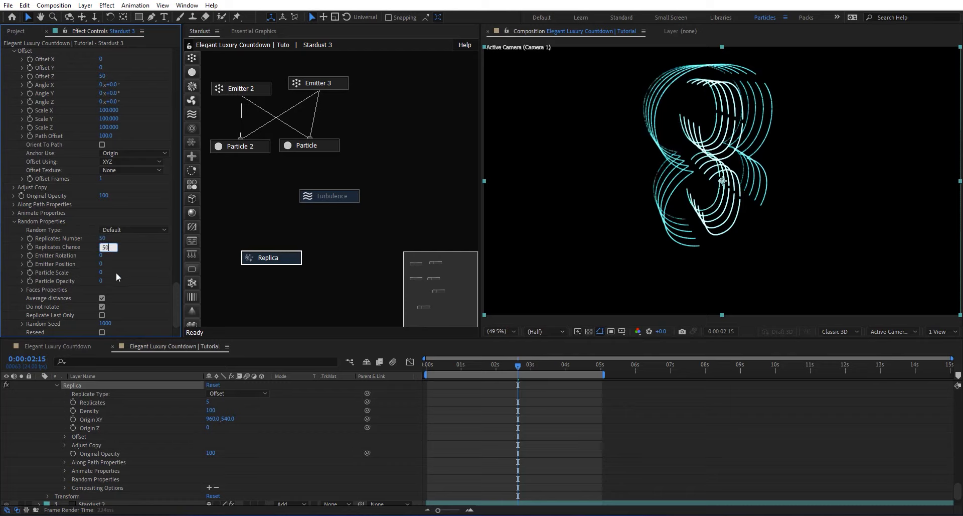
{"action": "type", "text": "50"}
{"action": "left_click", "coordinate": [101, 272]}
{"action": "type", "text": "50"}
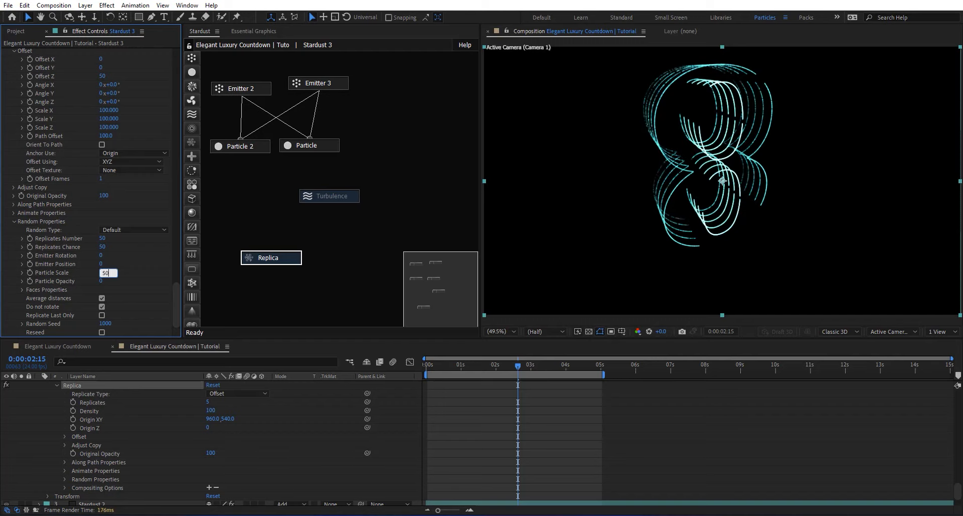
Step: Set the Replica's random Particle Opacity and Emitter Position to 100 each, and check the number at 0:00:03:13
{"action": "left_click", "coordinate": [101, 281]}
{"action": "type", "text": "100"}
{"action": "left_click", "coordinate": [102, 264]}
{"action": "type", "text": "10"}
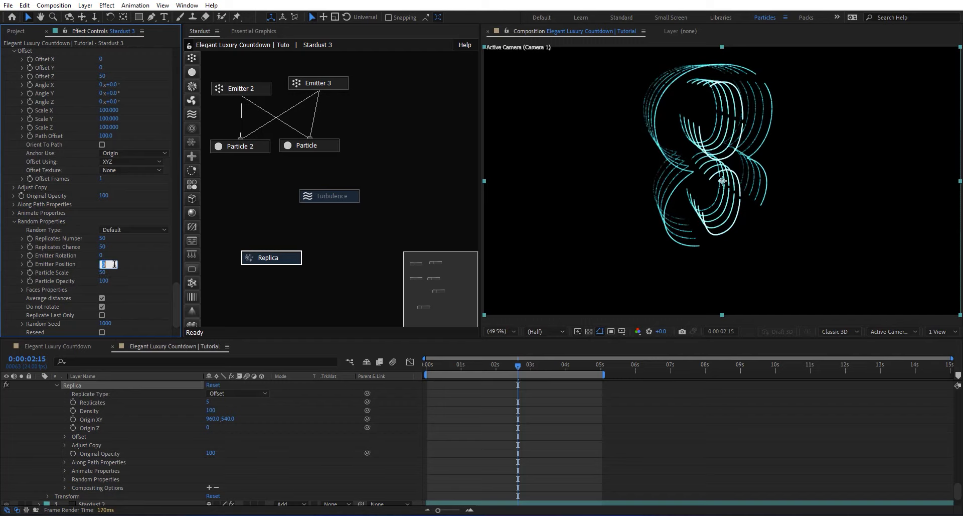
{"action": "type", "text": "0"}
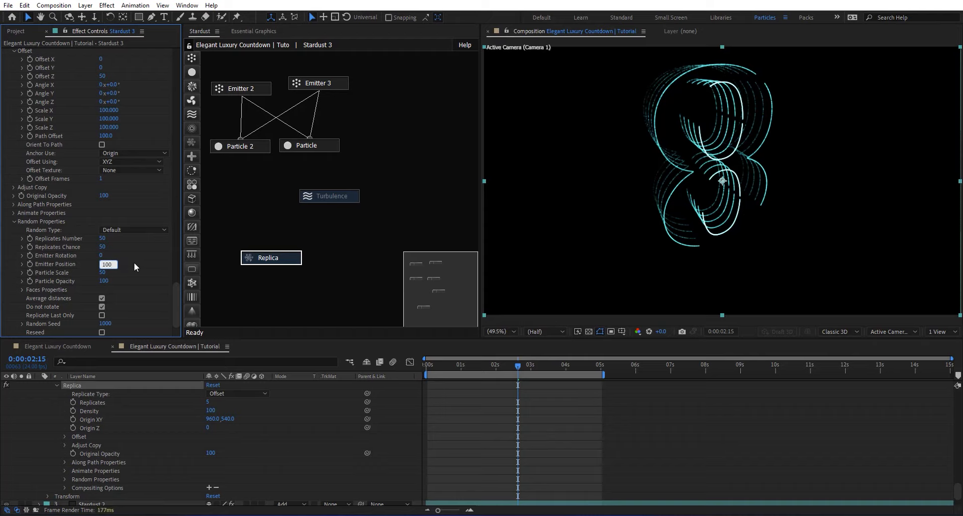
{"action": "key", "text": "Return"}
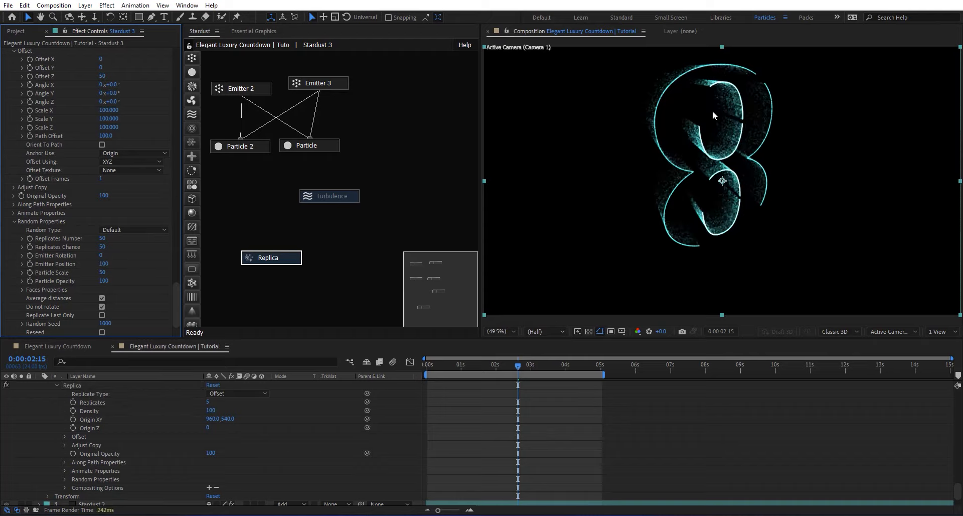
{"action": "left_click_drag", "start_coordinate": [513, 366], "coordinate": [550, 369]}
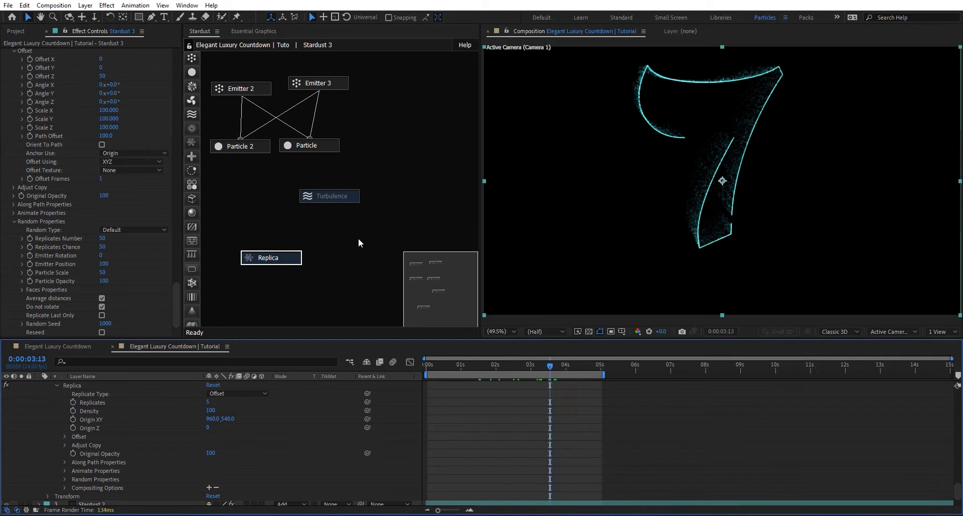
Step: Enable the Turbulence node on Stardust 3, set its Position offset to 150, and check the number at 0:00:02:03
{"action": "right_click", "coordinate": [351, 196]}
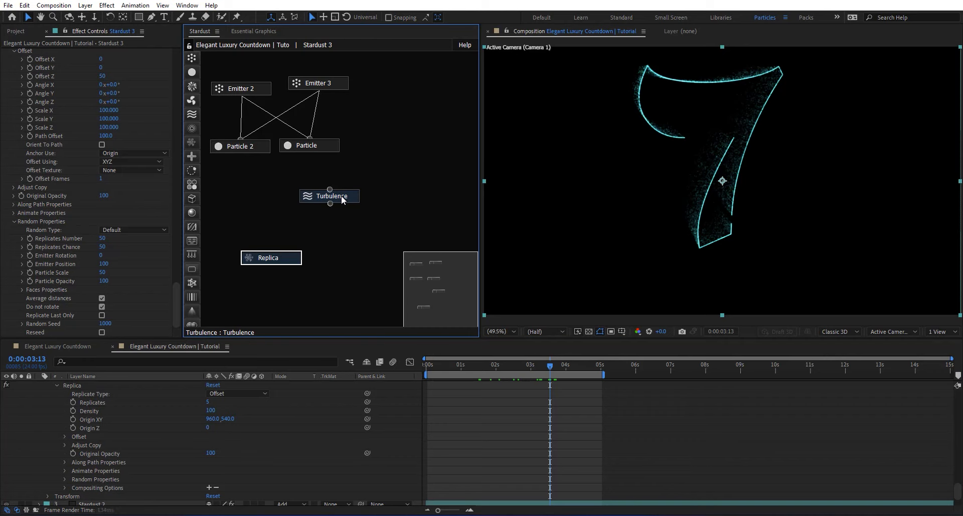
{"action": "left_click", "coordinate": [342, 196]}
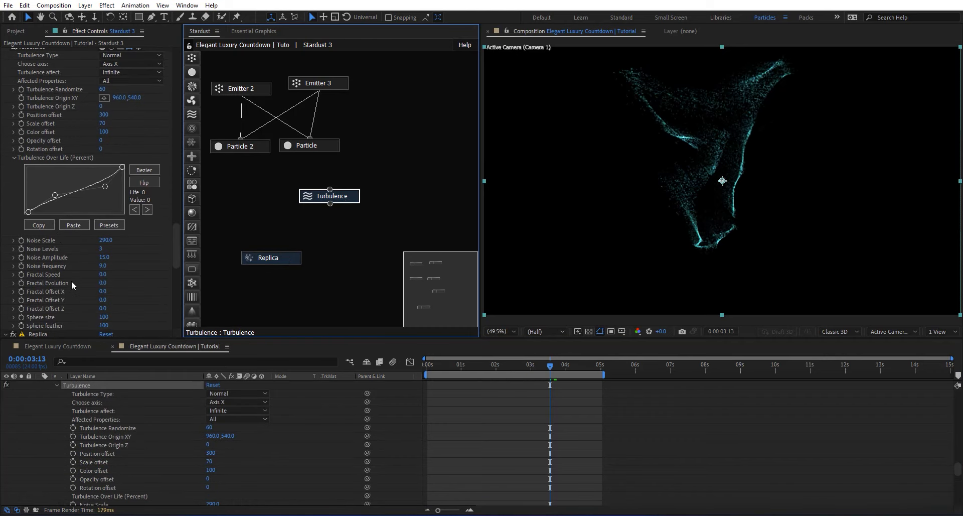
{"action": "scroll", "coordinate": [71, 280], "scroll_direction": "up", "scroll_amount": 3}
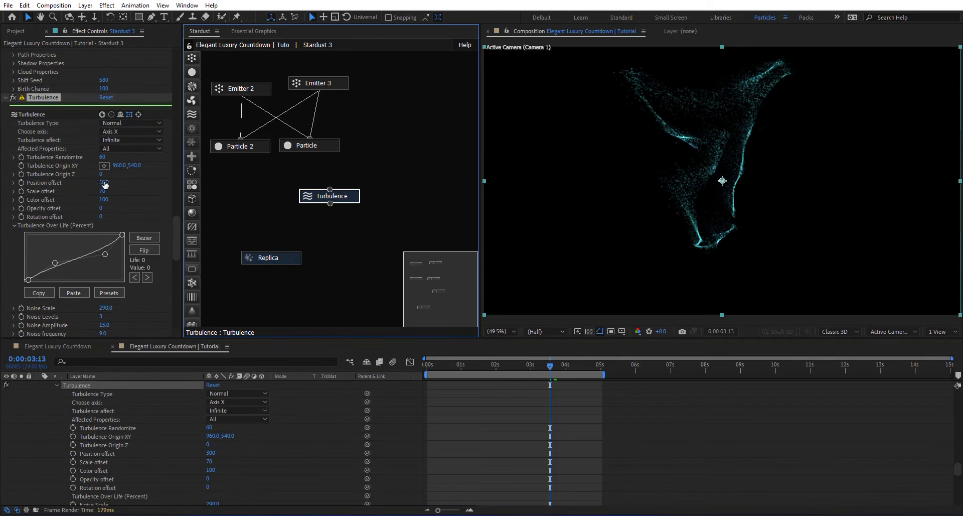
{"action": "left_click", "coordinate": [104, 183]}
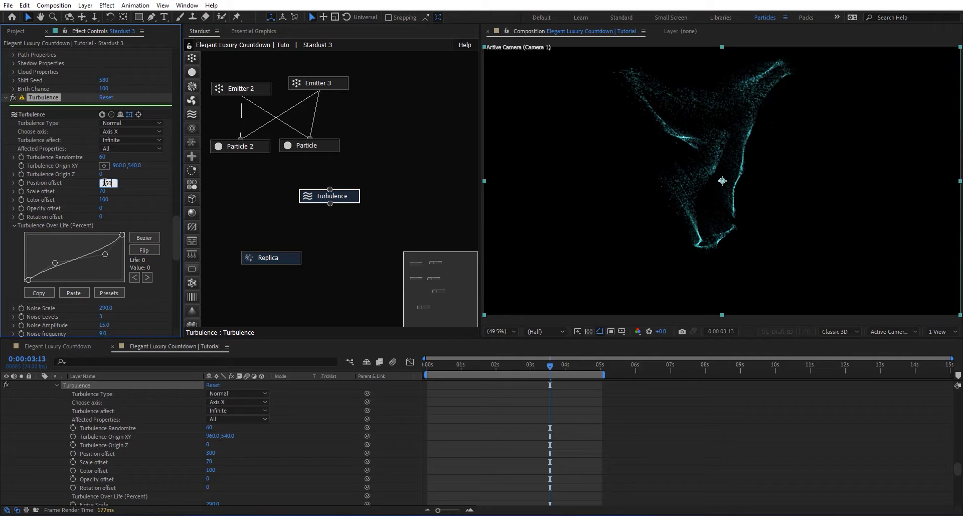
{"action": "type", "text": "150"}
{"action": "key", "text": "Return"}
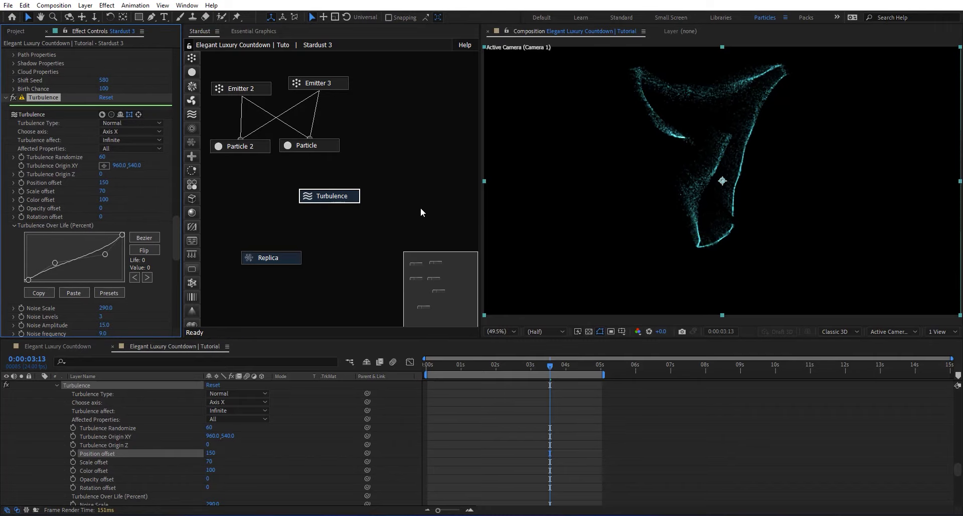
{"action": "left_click_drag", "start_coordinate": [546, 359], "coordinate": [500, 372]}
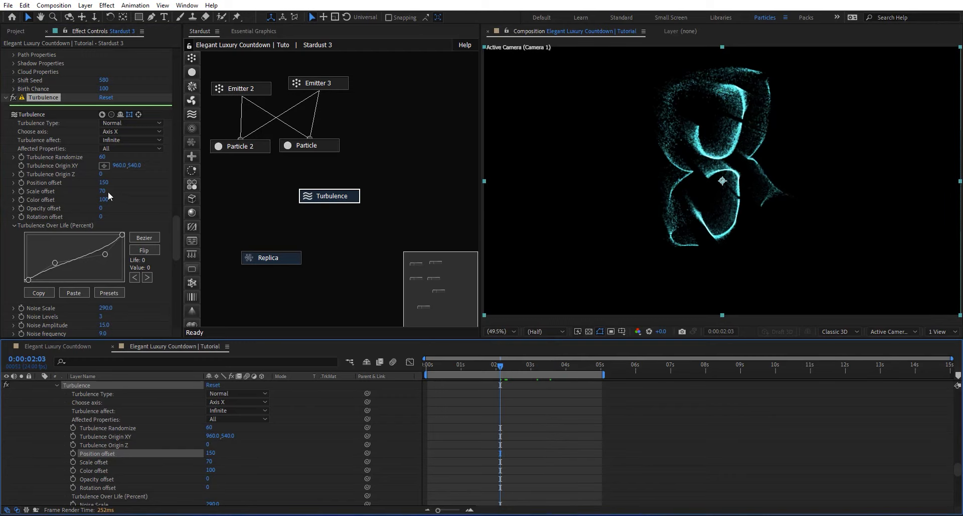
Step: Set the Turbulence Scale offset to 385, check it at 0:00:03:18, and collapse the Stardust 3 layer's properties
{"action": "left_click_drag", "start_coordinate": [104, 191], "coordinate": [247, 182]}
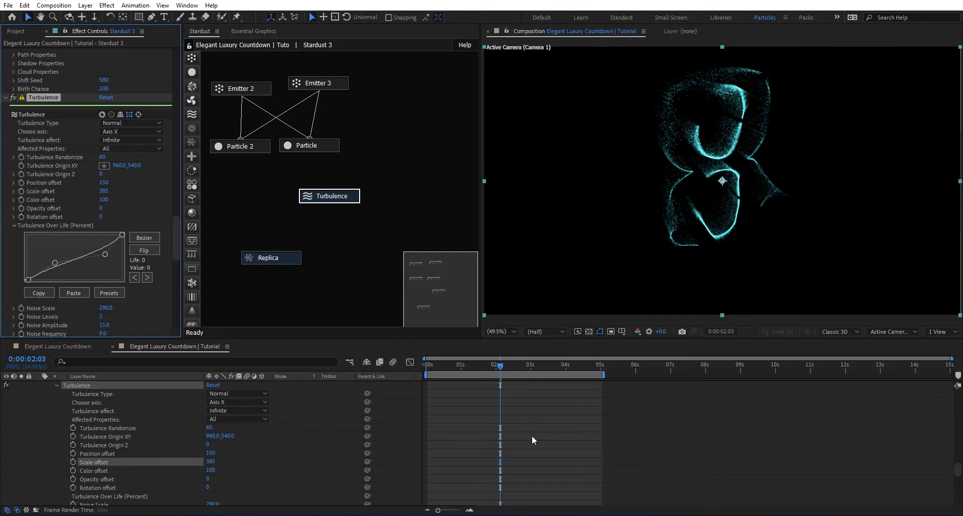
{"action": "left_click_drag", "start_coordinate": [488, 365], "coordinate": [557, 373]}
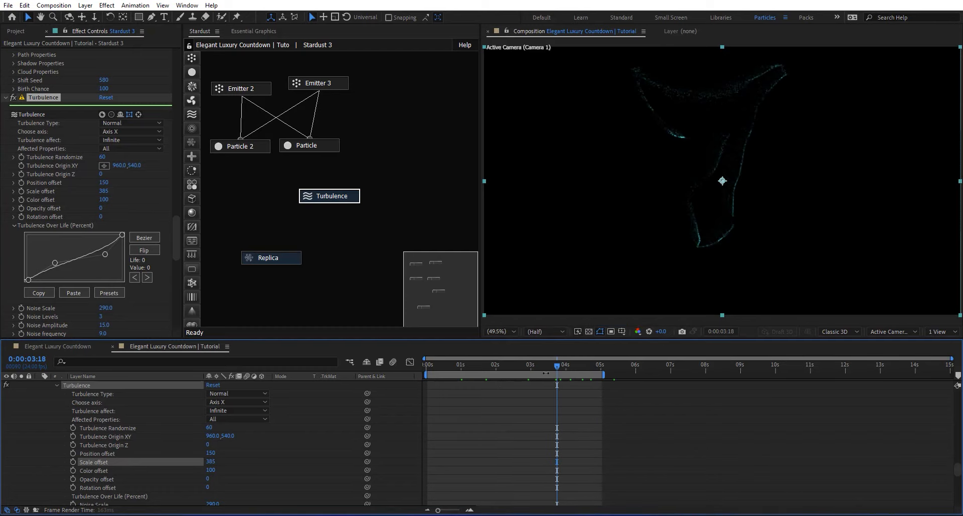
{"action": "scroll", "coordinate": [134, 432], "scroll_direction": "up", "scroll_amount": 10}
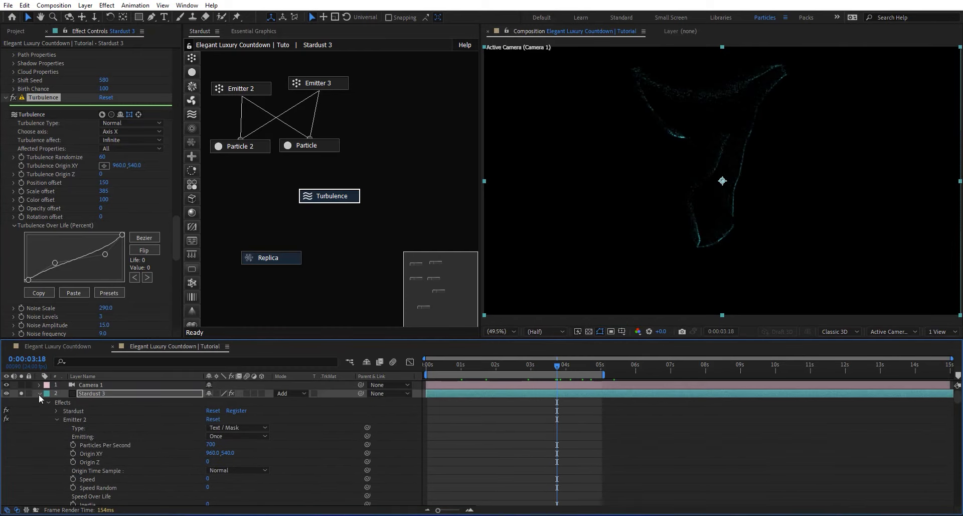
{"action": "left_click", "coordinate": [39, 393]}
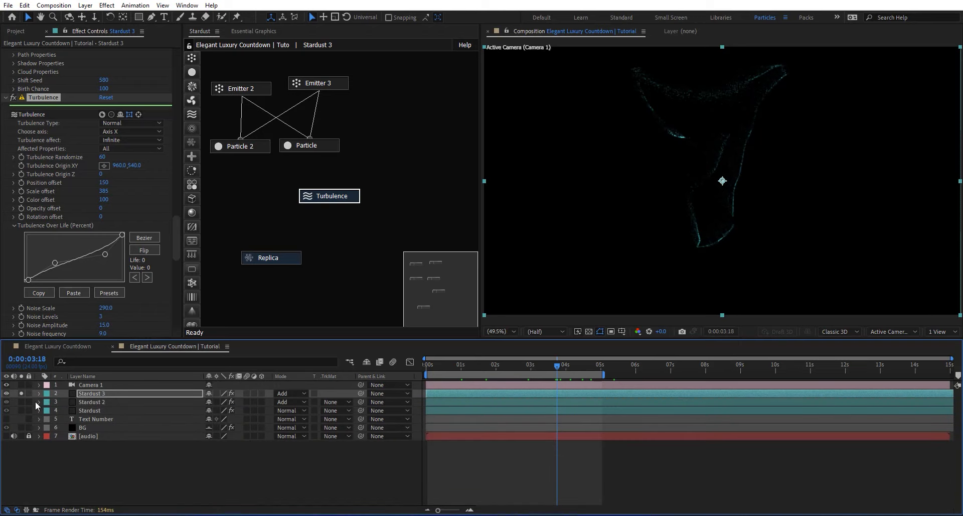
Step: Turn off solo for the Stardust 3 layer and set its blending mode to Normal
{"action": "left_click", "coordinate": [21, 394]}
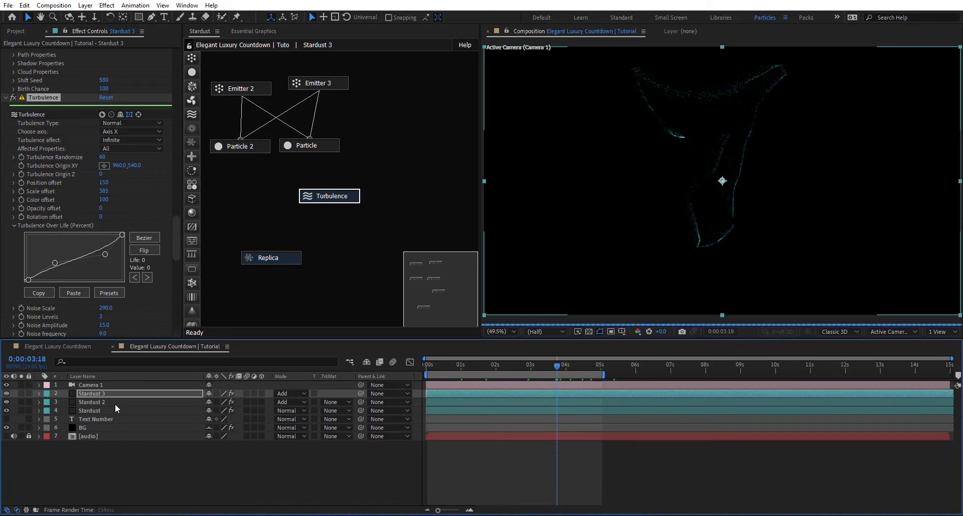
{"action": "left_click", "coordinate": [113, 394]}
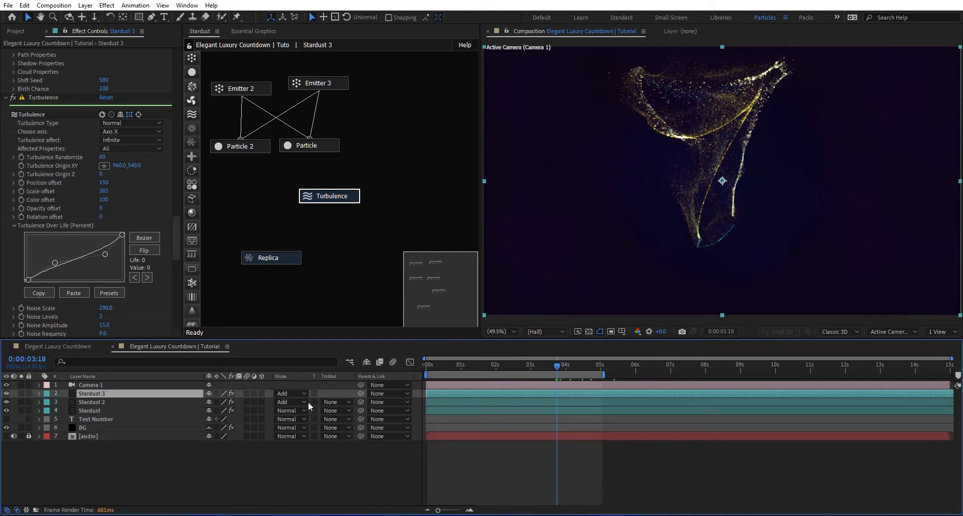
{"action": "left_click", "coordinate": [296, 394]}
{"action": "left_click", "coordinate": [326, 67]}
Step: Duplicate the Stardust 3 layer and set the copy's blending mode to Add
{"action": "key", "text": "ctrl+d"}
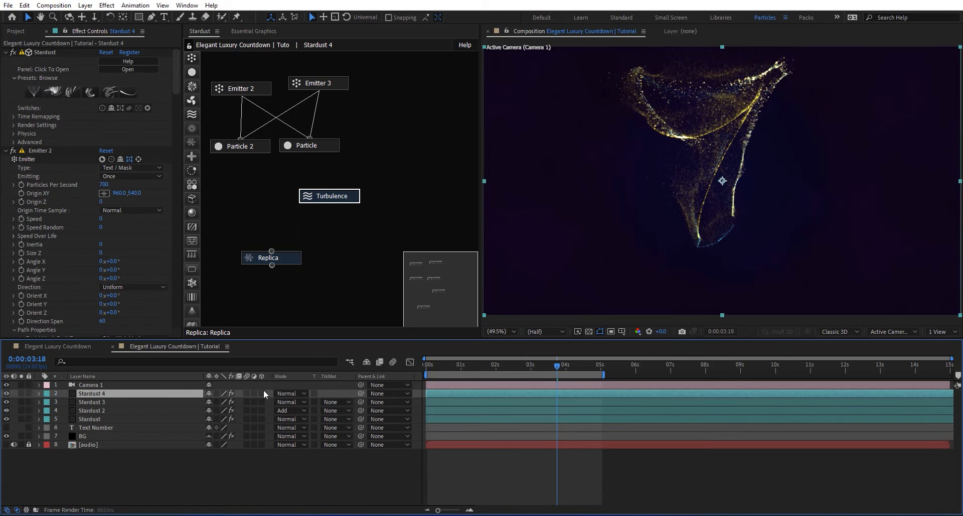
{"action": "left_click", "coordinate": [280, 394]}
{"action": "left_click", "coordinate": [325, 175]}
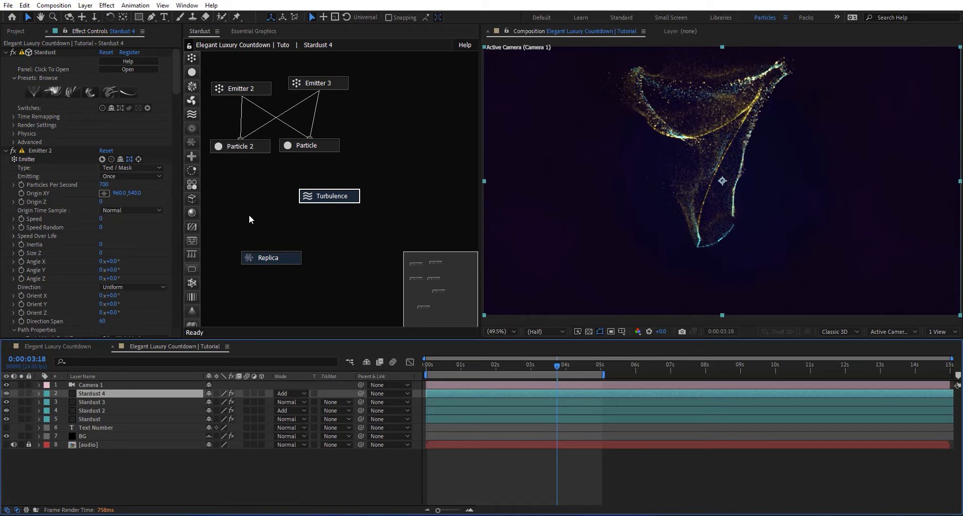
Step: Set Time Offset (Frames) to 0 for Emitter 2 on the Stardust 4 layer
{"action": "left_click", "coordinate": [240, 146]}
{"action": "left_click", "coordinate": [257, 88]}
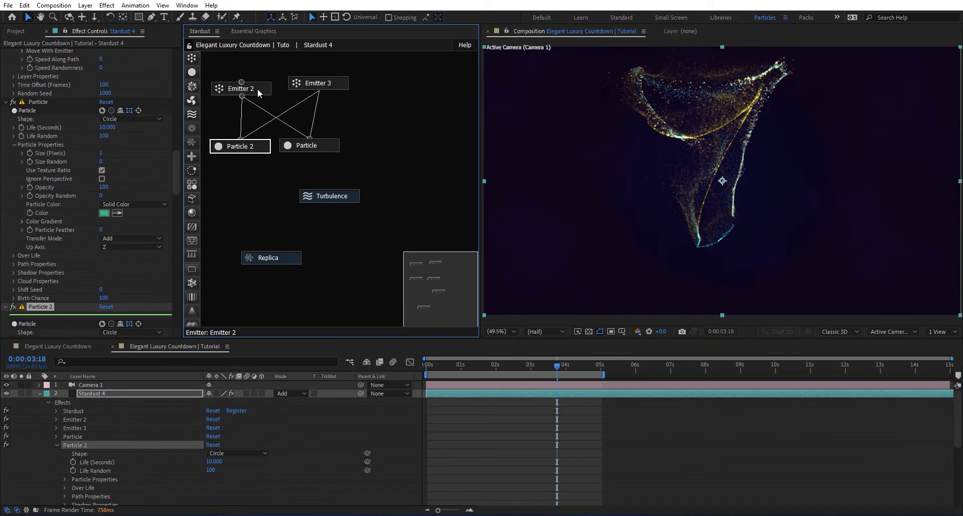
{"action": "scroll", "coordinate": [75, 248], "scroll_direction": "down", "scroll_amount": 4}
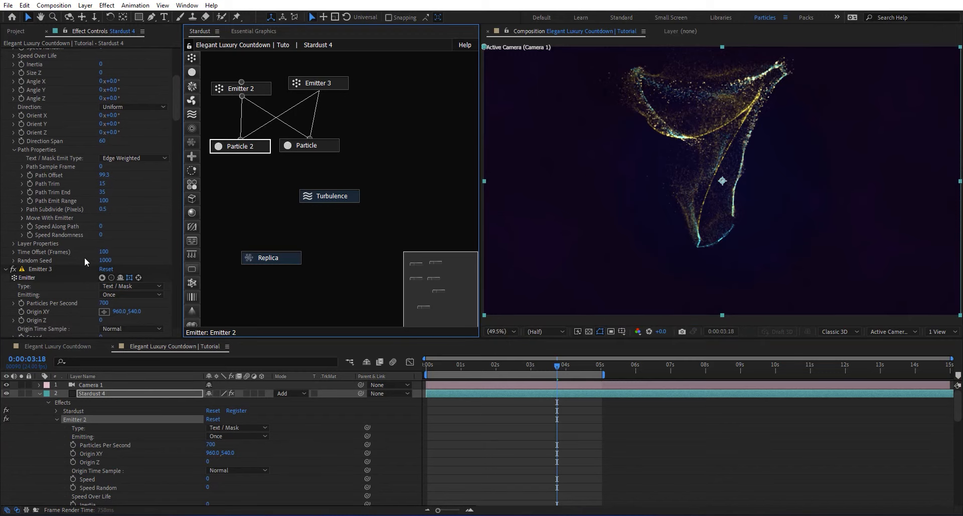
{"action": "scroll", "coordinate": [98, 255], "scroll_direction": "up", "scroll_amount": 4}
{"action": "left_click", "coordinate": [111, 249]}
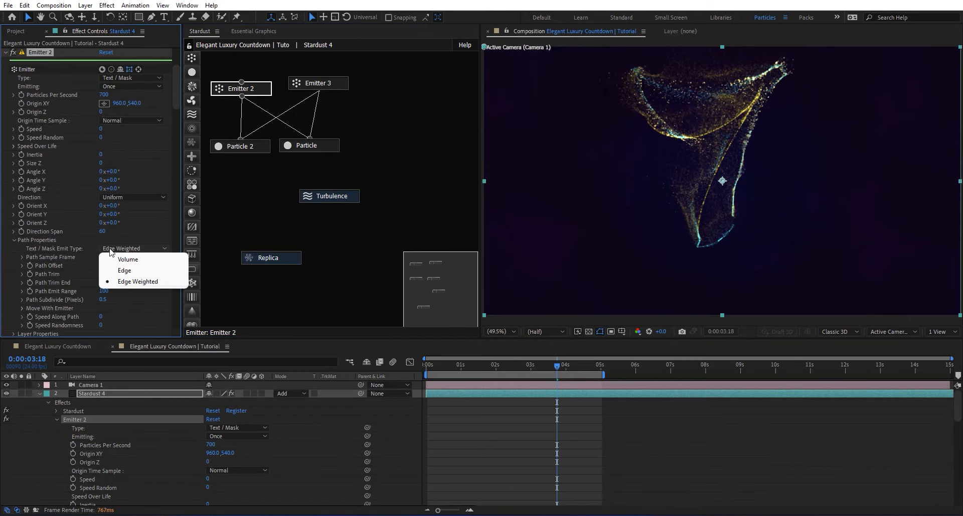
{"action": "left_click", "coordinate": [68, 252]}
{"action": "scroll", "coordinate": [80, 279], "scroll_direction": "down", "scroll_amount": 3}
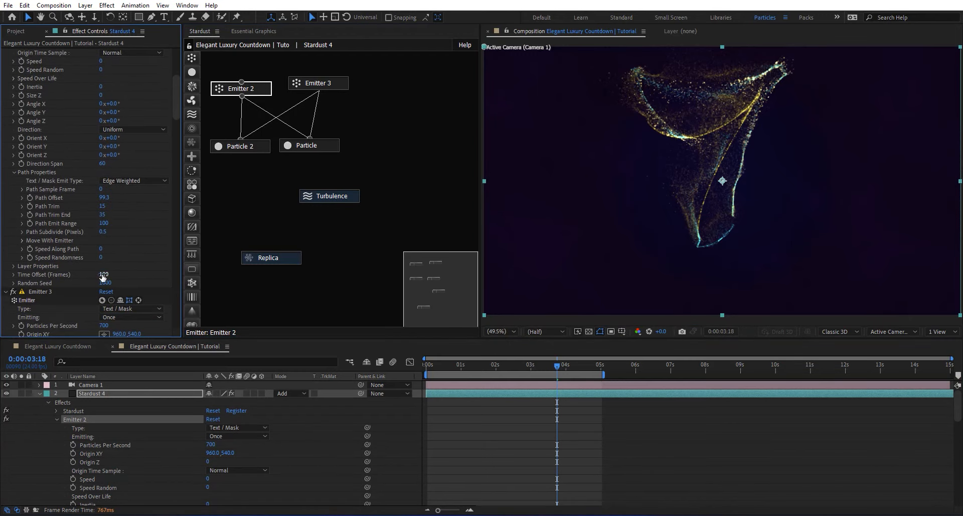
{"action": "left_click_drag", "start_coordinate": [102, 275], "coordinate": [55, 277]}
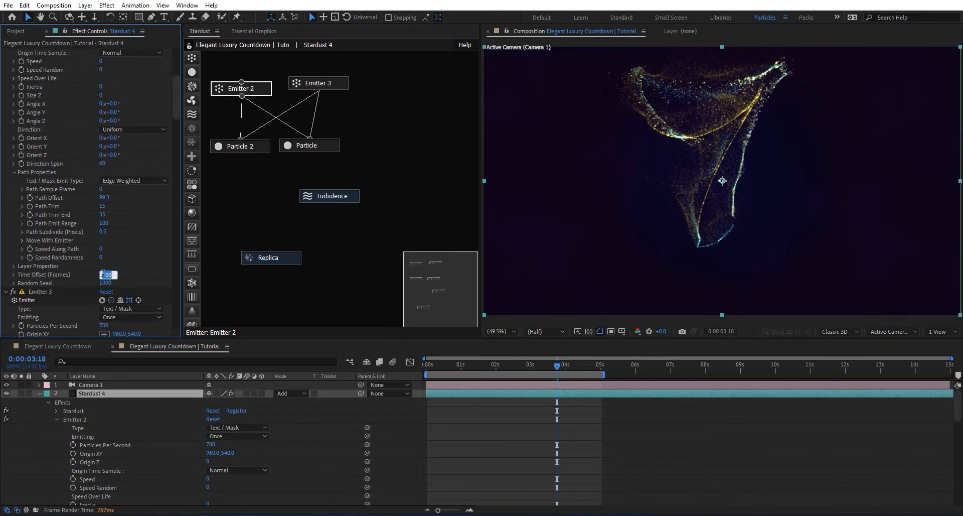
Step: Set Time Offset (Frames) to 0 for Emitter 3 on the Stardust 4 layer
{"action": "left_click", "coordinate": [330, 86]}
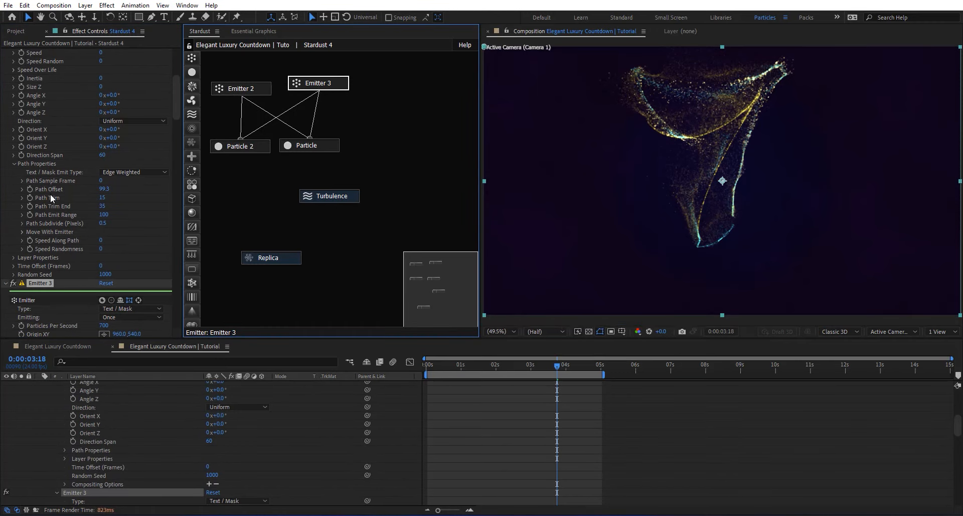
{"action": "scroll", "coordinate": [67, 252], "scroll_direction": "down", "scroll_amount": 8}
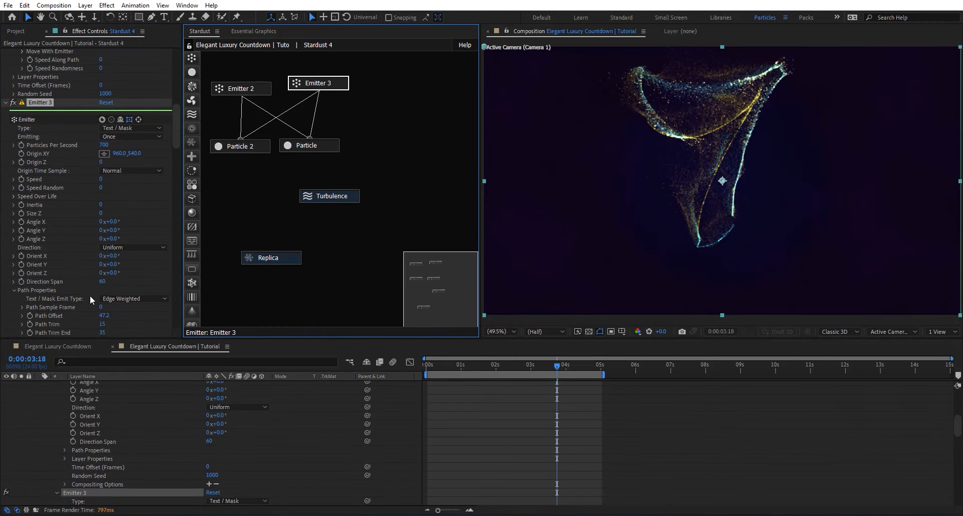
{"action": "scroll", "coordinate": [76, 267], "scroll_direction": "down", "scroll_amount": 4}
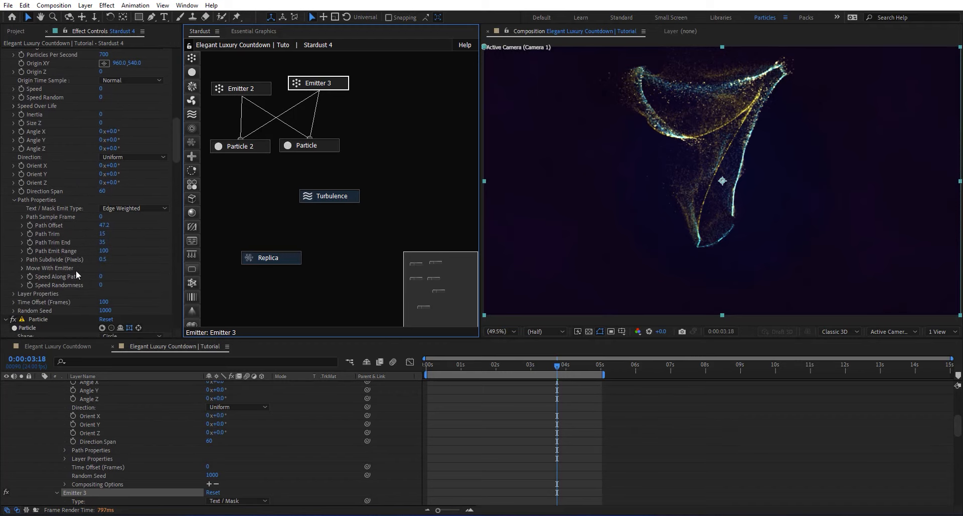
{"action": "scroll", "coordinate": [76, 270], "scroll_direction": "down", "scroll_amount": 1}
{"action": "left_click", "coordinate": [103, 280]}
{"action": "type", "text": "0"}
{"action": "key", "text": "Return"}
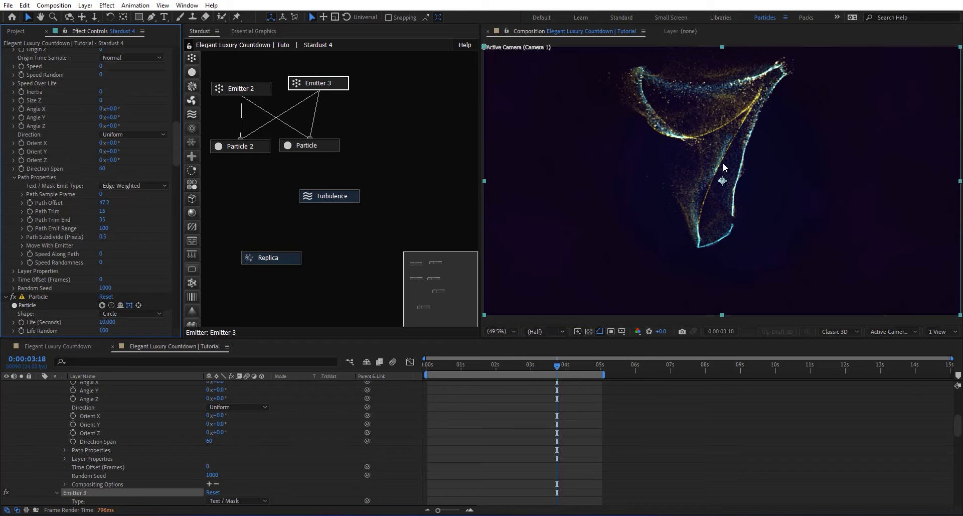
Step: Preview the countdown at 0:00:02:10 and 0:00:03:11, and solo the Stardust layer to inspect its particles
{"action": "left_click_drag", "start_coordinate": [564, 366], "coordinate": [510, 370]}
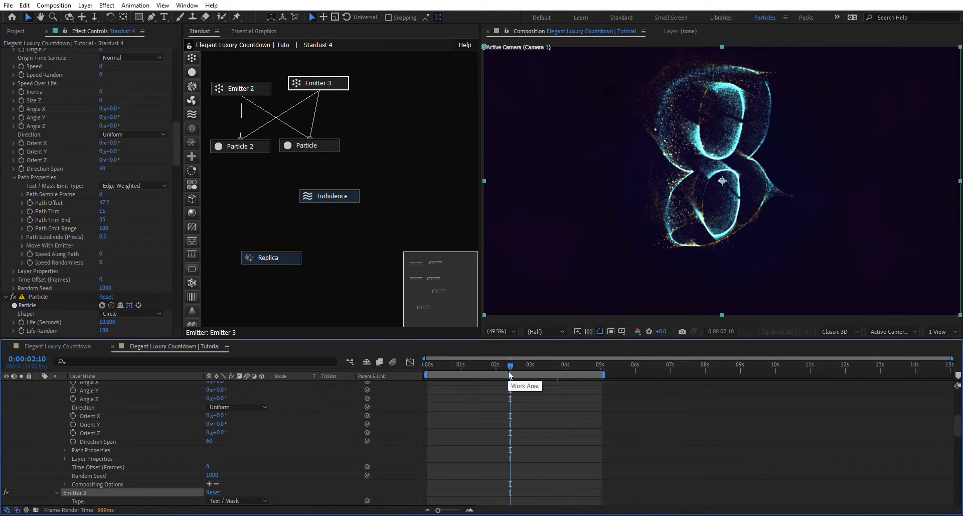
{"action": "left_click", "coordinate": [546, 366]}
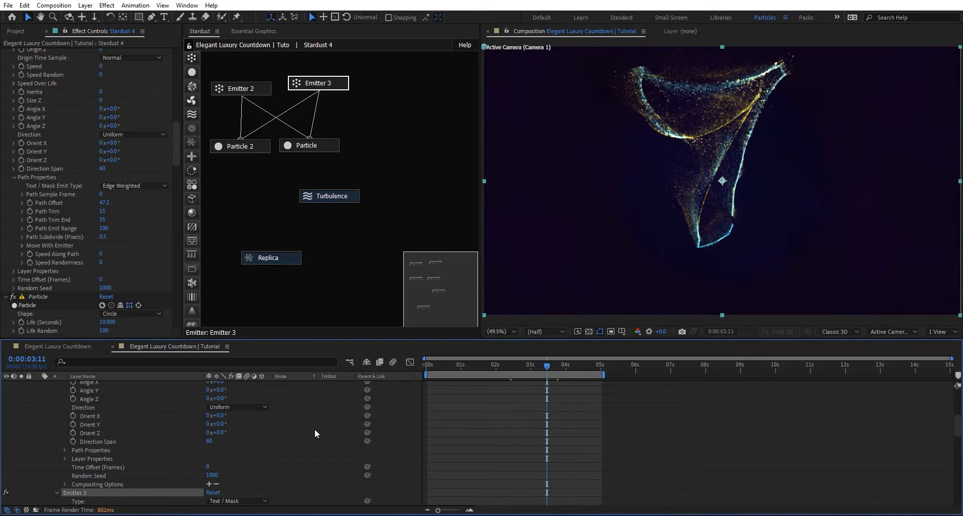
{"action": "scroll", "coordinate": [316, 431], "scroll_direction": "up", "scroll_amount": 5}
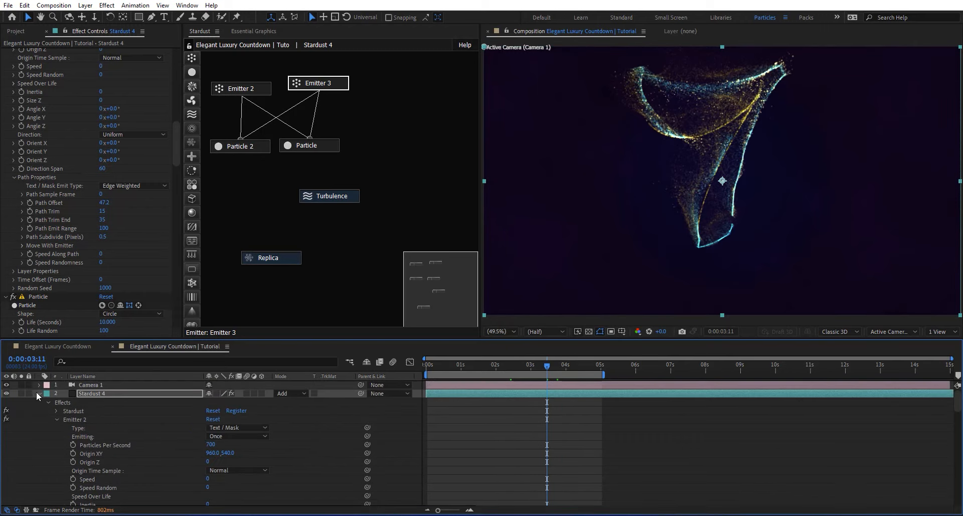
{"action": "left_click", "coordinate": [39, 393]}
{"action": "left_click", "coordinate": [103, 410]}
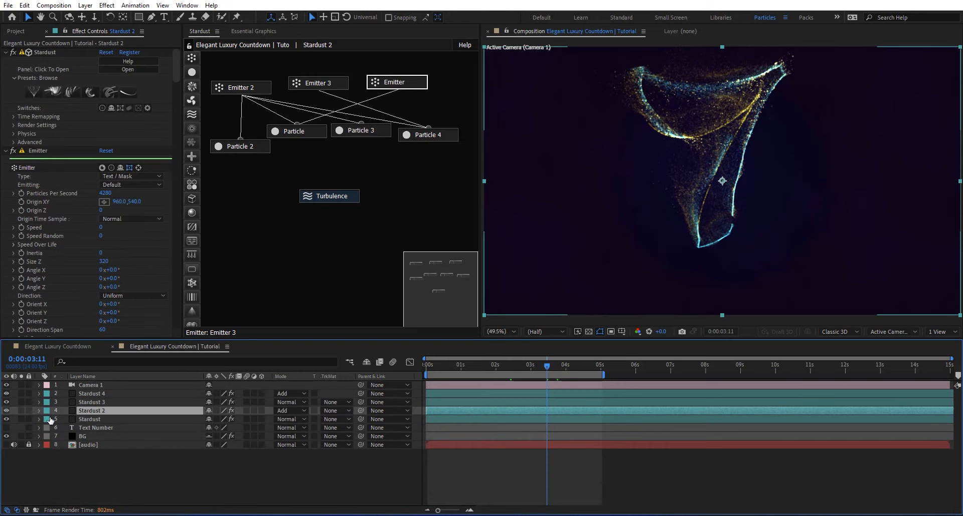
{"action": "left_click", "coordinate": [84, 419]}
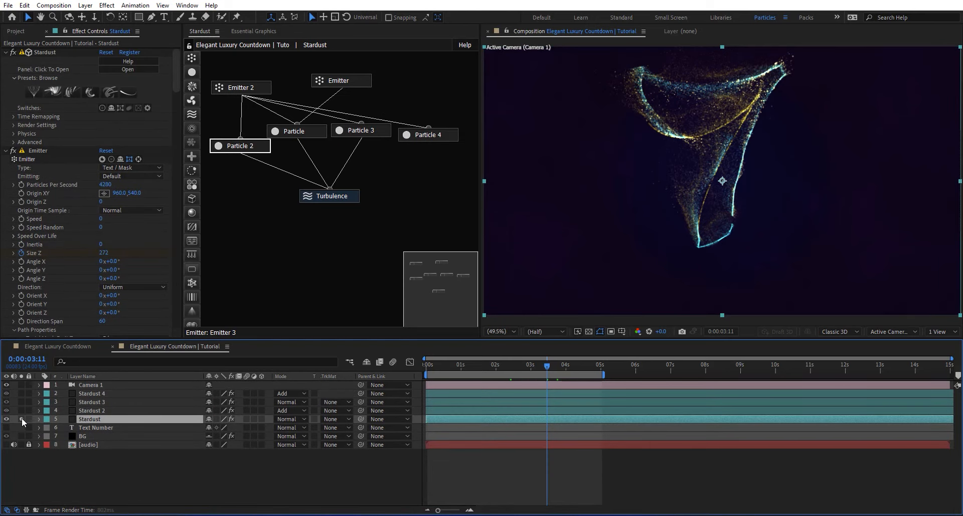
{"action": "left_click", "coordinate": [22, 418]}
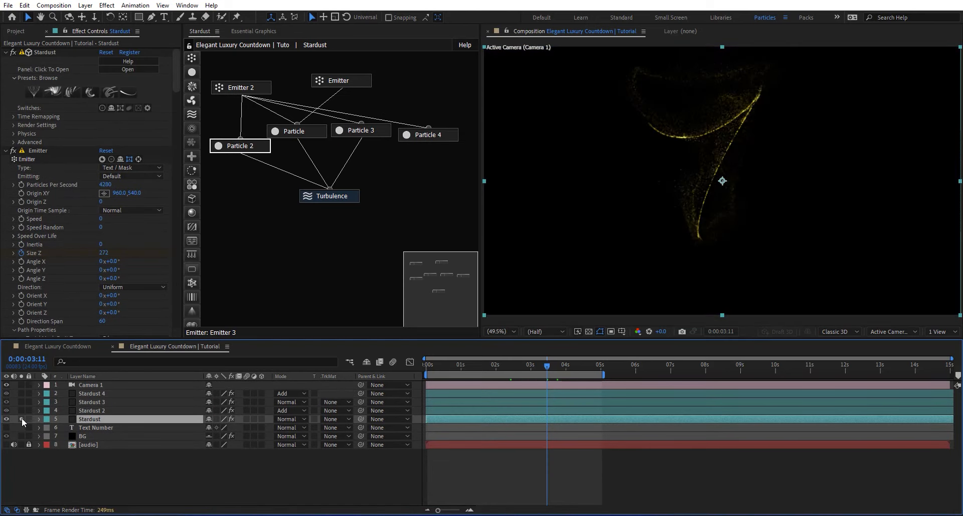
Step: Try Origin Z values of 200, -200 and -50 for the Emitter node on the Stardust 2 layer
{"action": "left_click", "coordinate": [80, 412]}
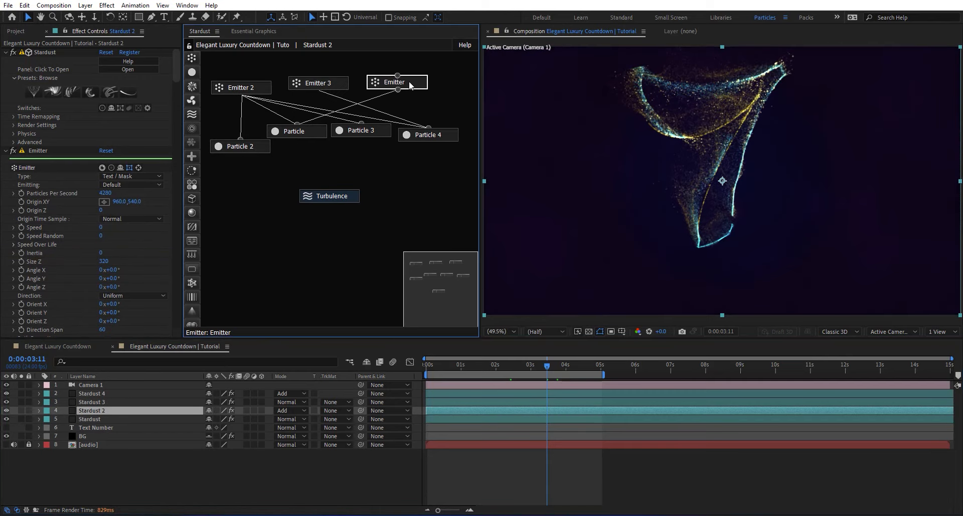
{"action": "left_click", "coordinate": [409, 82]}
{"action": "left_click", "coordinate": [102, 211]}
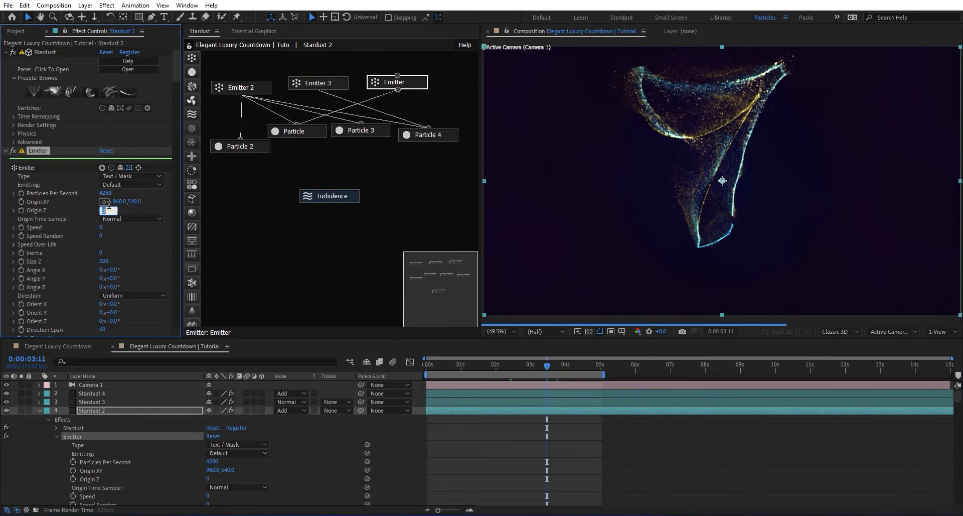
{"action": "key", "text": "Return"}
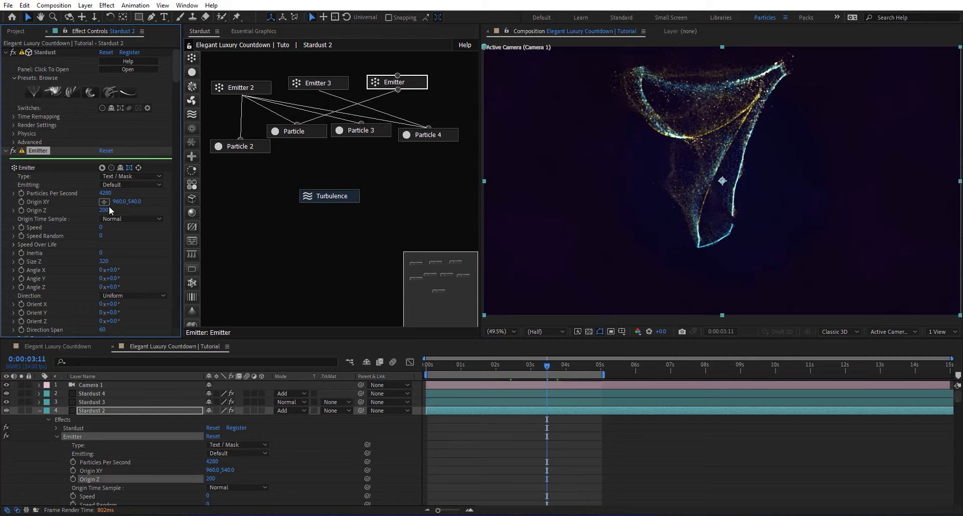
{"action": "left_click", "coordinate": [106, 210]}
{"action": "type", "text": "-200"}
{"action": "key", "text": "Return"}
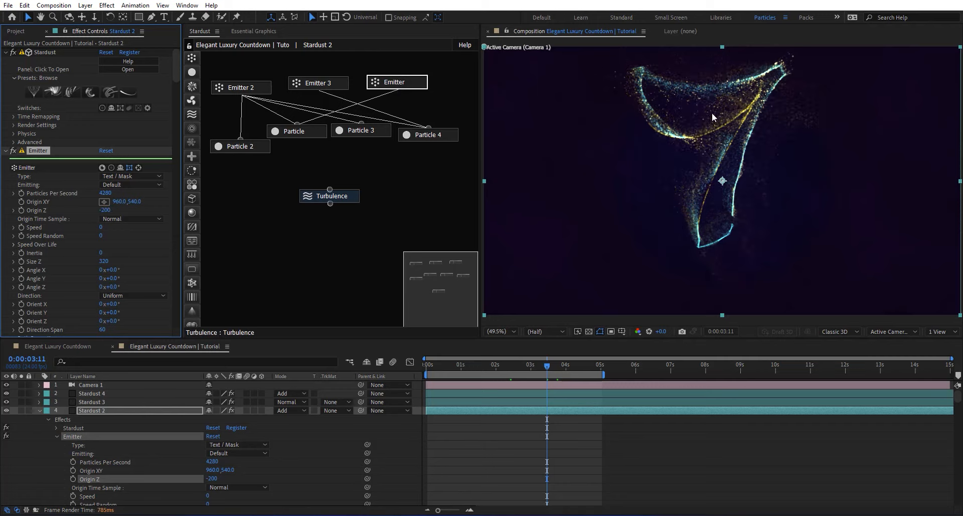
{"action": "left_click", "coordinate": [107, 210]}
{"action": "type", "text": "-"}
{"action": "key", "text": "Return"}
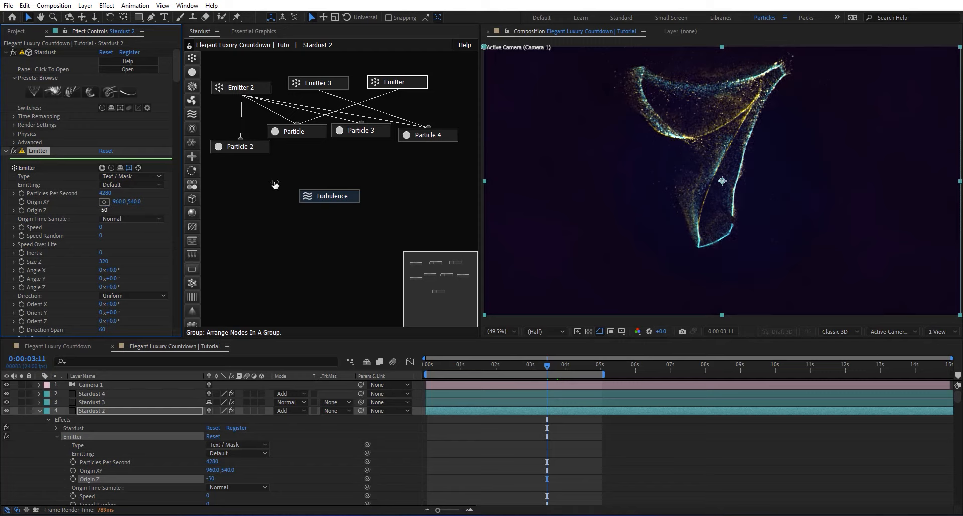
Step: Set the Stardust 2 Emitter's Origin Z to -100 and its Particles Per Second to 6050
{"action": "left_click", "coordinate": [104, 211]}
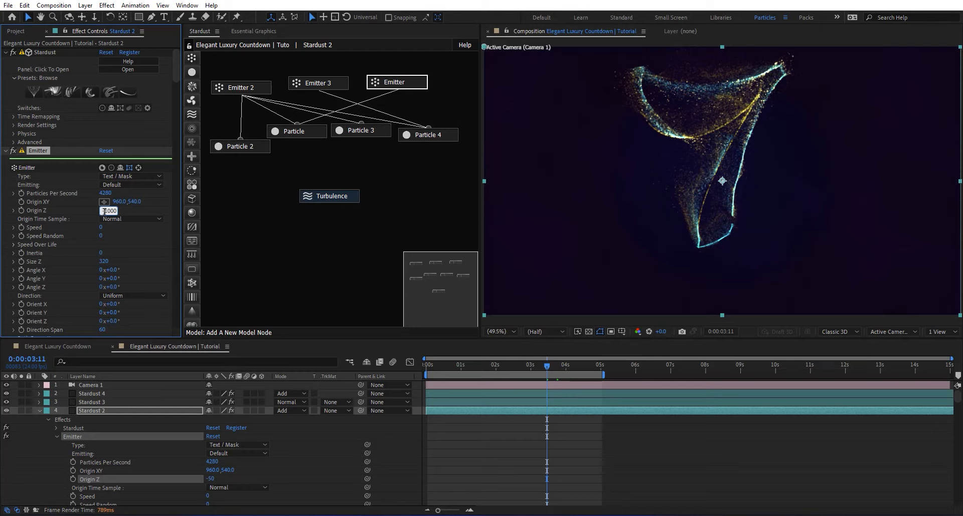
{"action": "type", "text": "-1000"}
{"action": "key", "text": "Return"}
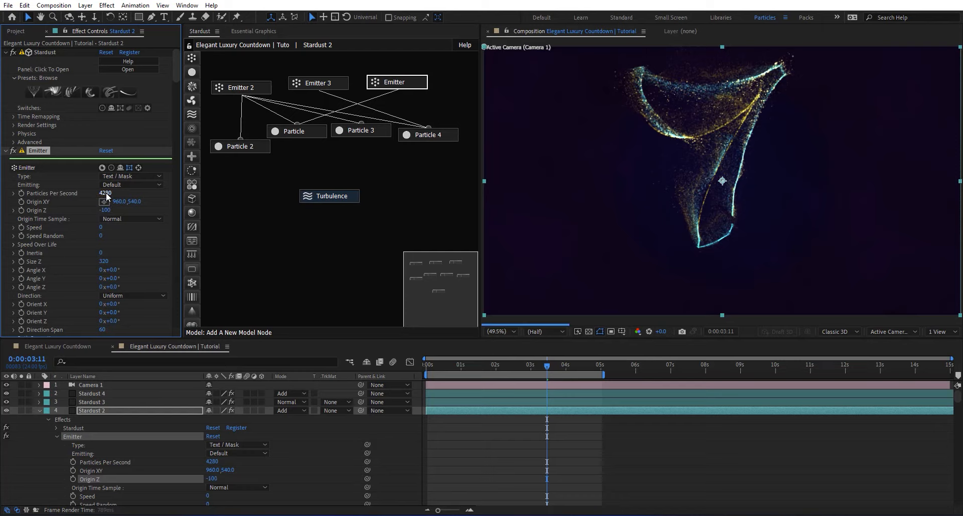
{"action": "left_click_drag", "start_coordinate": [101, 195], "coordinate": [151, 193]}
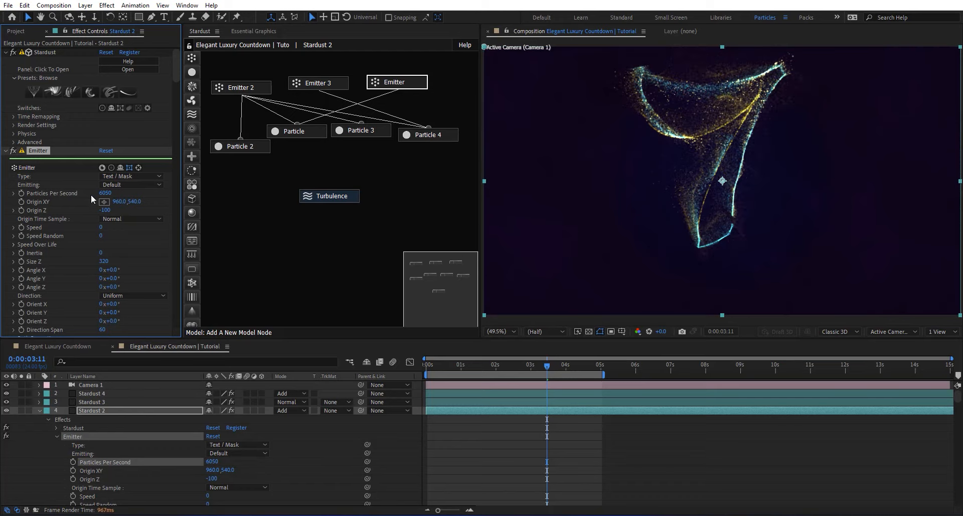
Step: Move the current time to 0:00:00:23 and hide the Stardust 4 layer
{"action": "left_click_drag", "start_coordinate": [514, 372], "coordinate": [459, 372]}
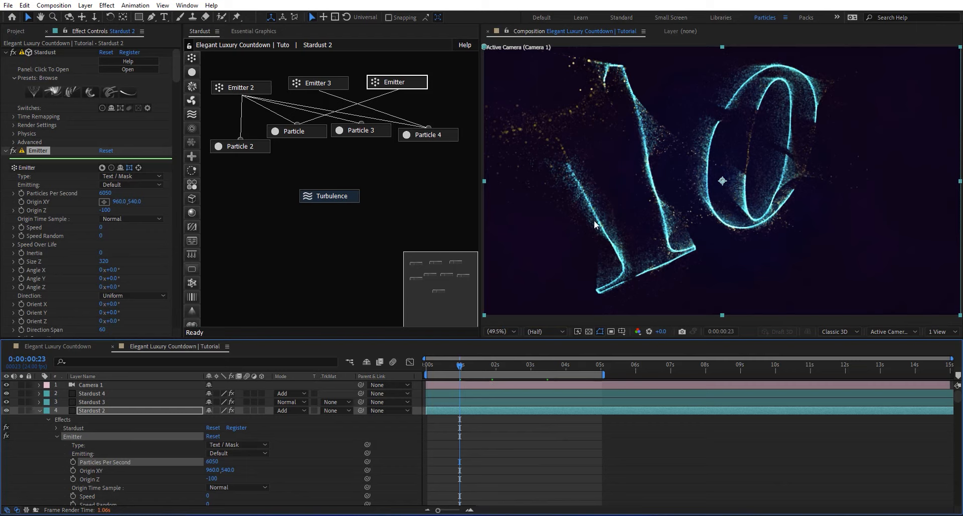
{"action": "left_click", "coordinate": [13, 394]}
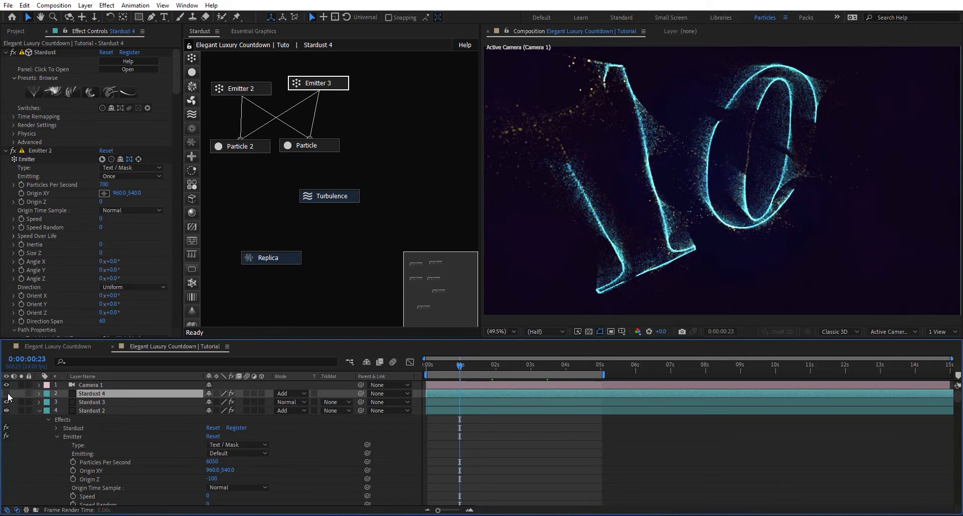
Step: Solo Stardust 3 and set its Emitter 3 Path Offset to 50, Path Trim to 20 and Path Trim End to 50
{"action": "left_click", "coordinate": [91, 401]}
{"action": "left_click", "coordinate": [266, 87]}
{"action": "scroll", "coordinate": [150, 285], "scroll_direction": "down", "scroll_amount": 5}
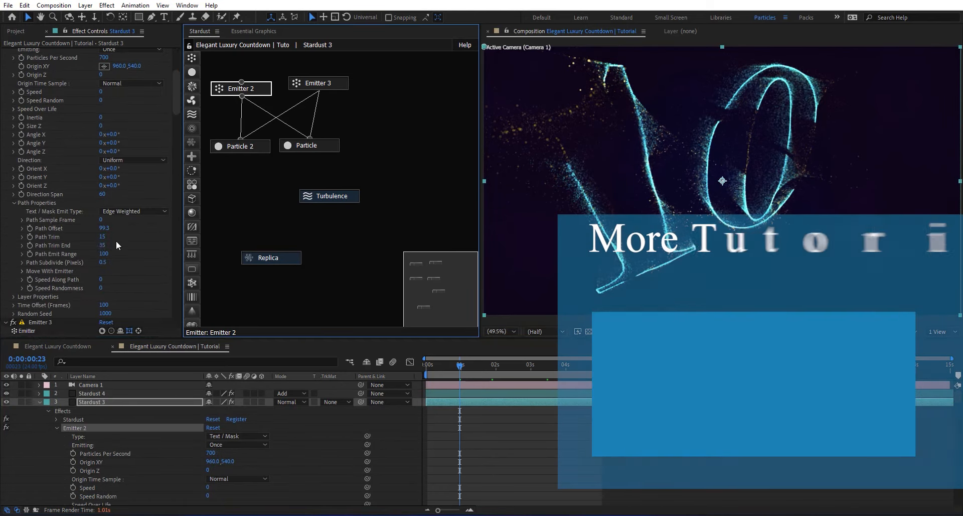
{"action": "left_click", "coordinate": [340, 84]}
{"action": "scroll", "coordinate": [67, 254], "scroll_direction": "down", "scroll_amount": 5}
{"action": "scroll", "coordinate": [67, 254], "scroll_direction": "down", "scroll_amount": 5}
{"action": "scroll", "coordinate": [65, 431], "scroll_direction": "up", "scroll_amount": 6}
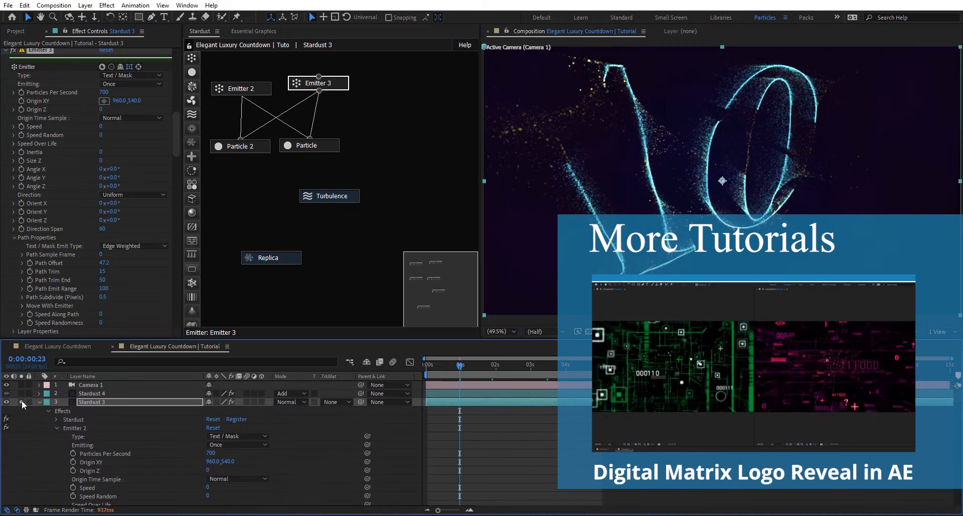
{"action": "left_click", "coordinate": [22, 401]}
{"action": "left_click", "coordinate": [103, 272]}
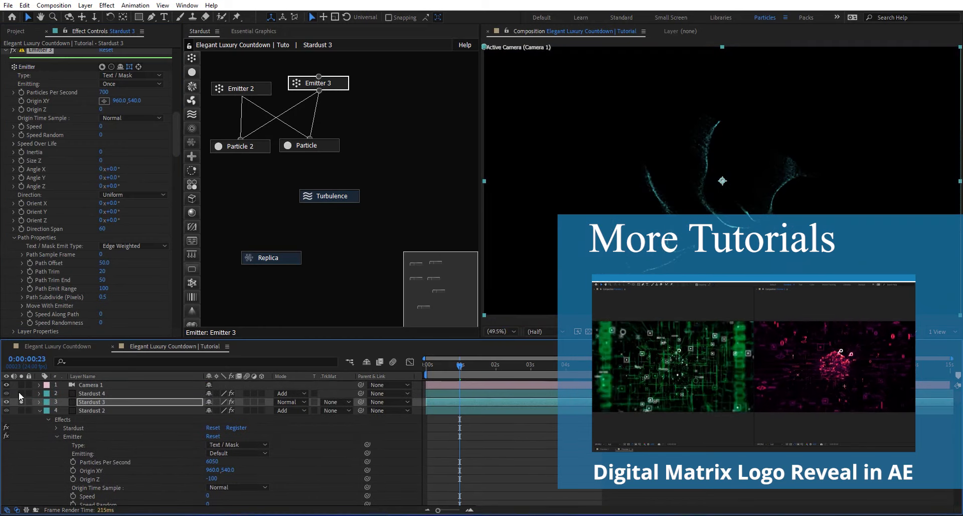
Step: Solo Stardust 4 and adjust both emitters' path trimming, giving Emitter 2 Path Offset 80, Path Trim 0 and Path Trim End 65, and restore all layers
{"action": "left_click", "coordinate": [20, 392]}
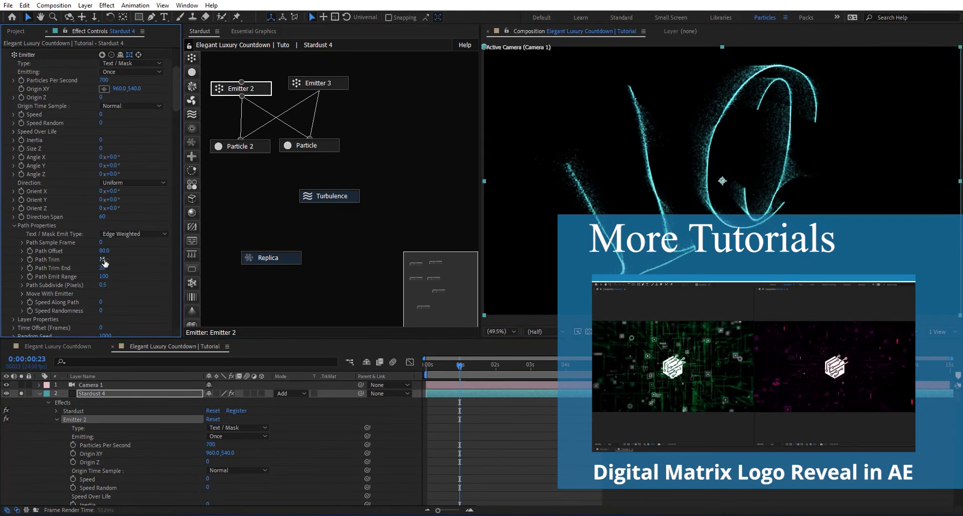
{"action": "mouse_move", "coordinate": [101, 270]}
{"action": "left_mouse_down"}
{"action": "mouse_move", "coordinate": [104, 283]}
{"action": "mouse_move", "coordinate": [102, 263]}
{"action": "left_mouse_up"}
{"action": "left_click", "coordinate": [318, 83]}
{"action": "scroll", "coordinate": [81, 260], "scroll_direction": "down", "scroll_amount": 6}
{"action": "mouse_move", "coordinate": [102, 280]}
{"action": "left_mouse_down"}
{"action": "mouse_move", "coordinate": [102, 271]}
{"action": "mouse_move", "coordinate": [100, 281]}
{"action": "mouse_move", "coordinate": [76, 282]}
{"action": "mouse_move", "coordinate": [116, 280]}
{"action": "left_mouse_up"}
{"action": "left_click", "coordinate": [264, 89]}
{"action": "left_click", "coordinate": [252, 88]}
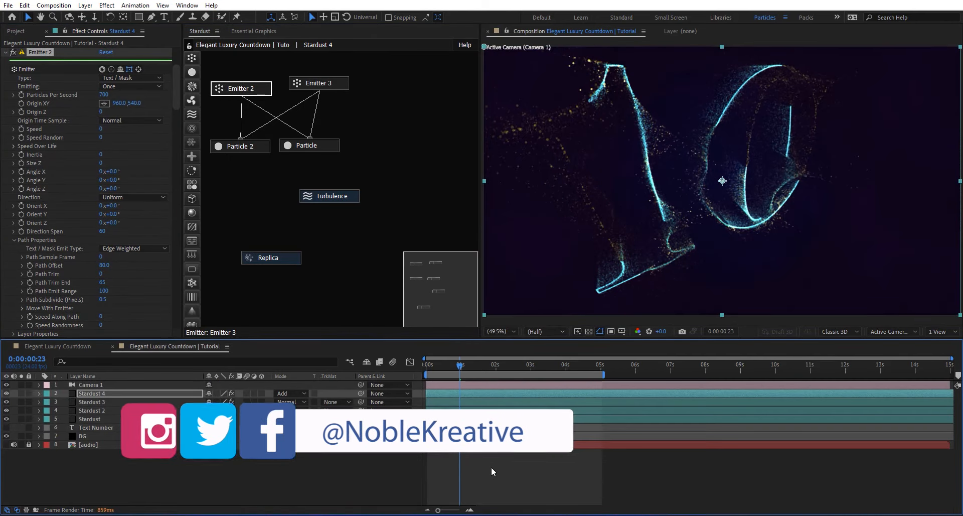
{"action": "left_click", "coordinate": [188, 478]}
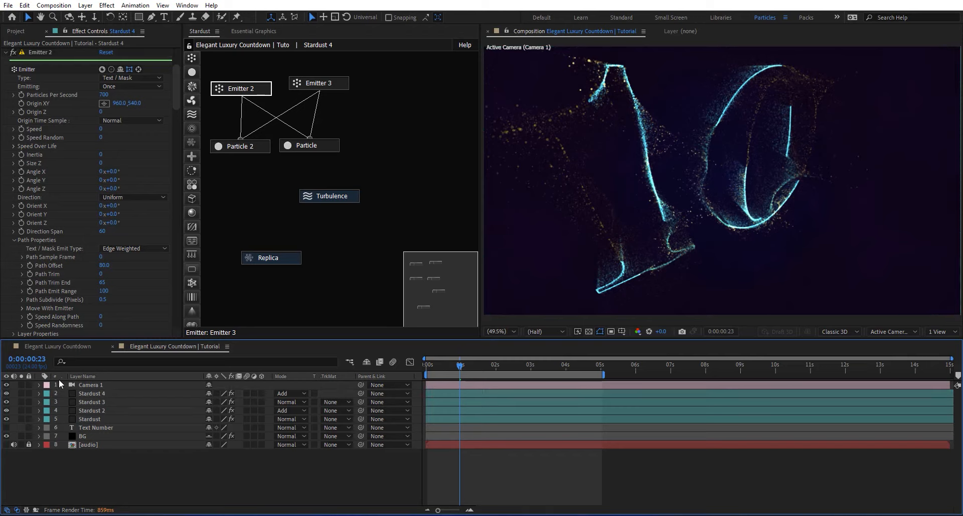
Step: Duplicate the Stardust layer and leave only the duplicate soloed
{"action": "left_click", "coordinate": [47, 421]}
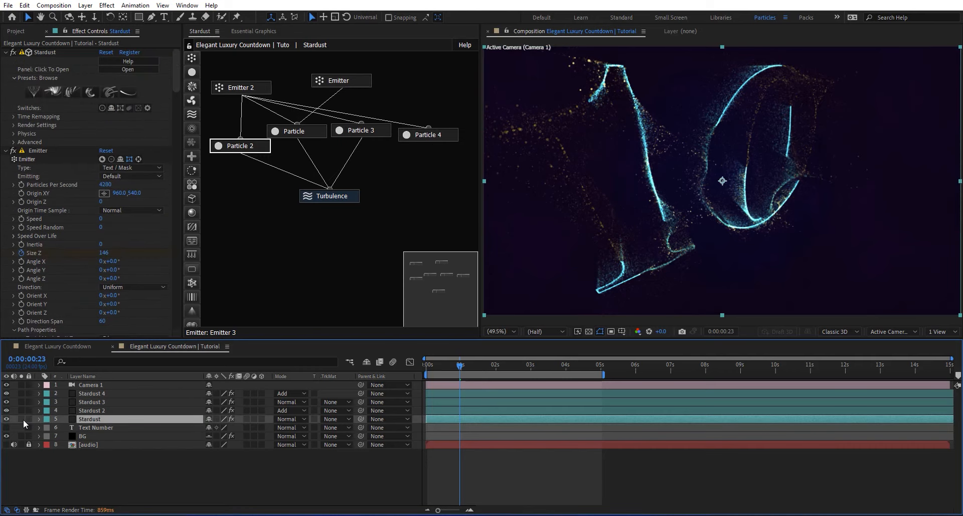
{"action": "left_click", "coordinate": [23, 419]}
{"action": "key", "text": "ctrl+d"}
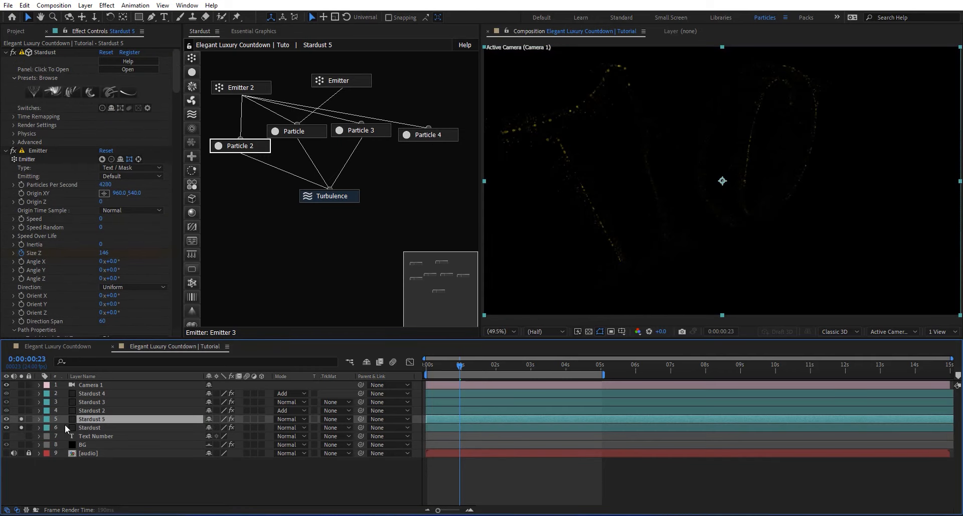
{"action": "left_click", "coordinate": [21, 427]}
Step: Add a Field node to the Stardust 5 graph and set its Field Type to Box
{"action": "left_click_drag", "start_coordinate": [191, 129], "coordinate": [270, 250]}
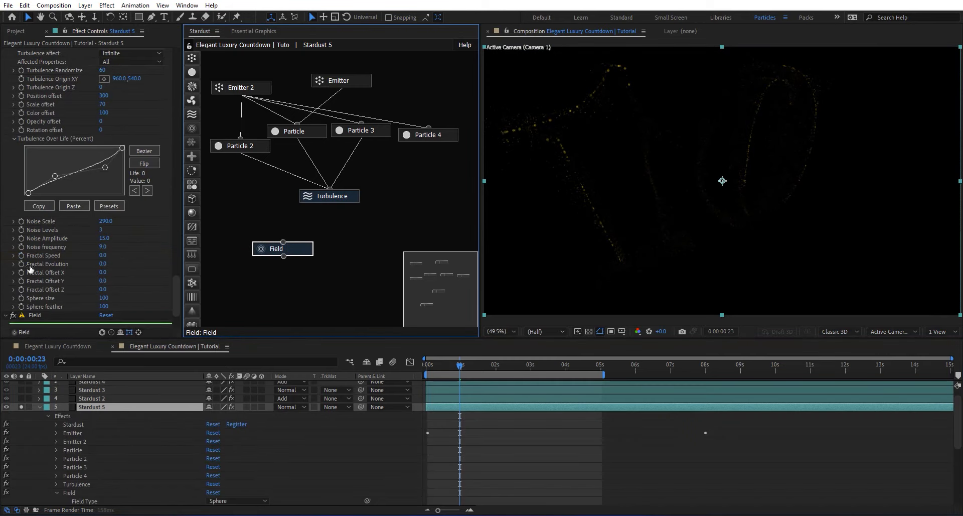
{"action": "scroll", "coordinate": [31, 267], "scroll_direction": "down", "scroll_amount": 3}
{"action": "left_click", "coordinate": [129, 254]}
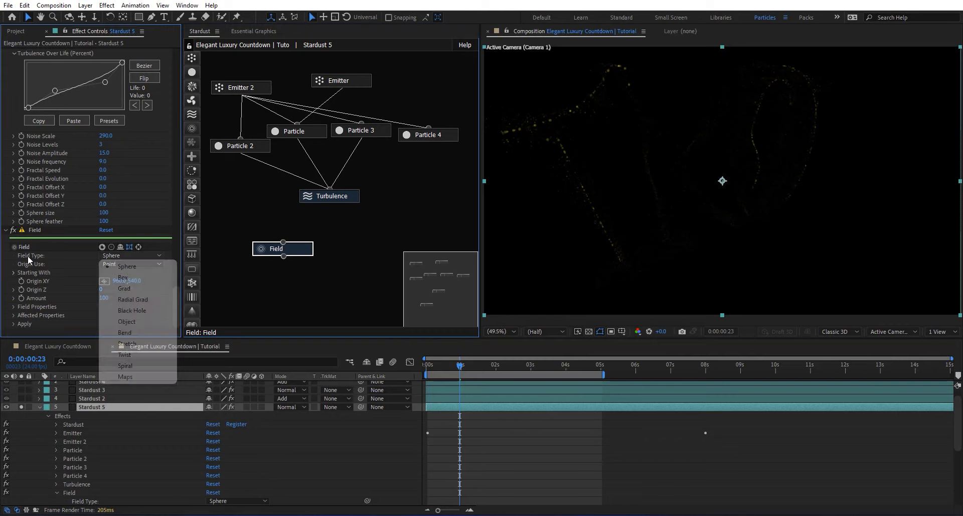
{"action": "left_click", "coordinate": [145, 275]}
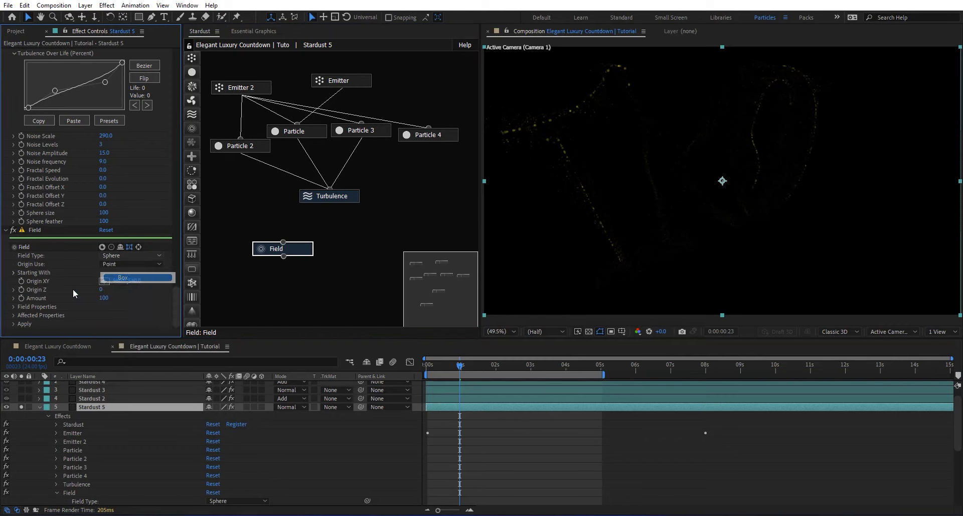
Step: Set the Field's Size, Size Y and Size Z to 2000 in its Field Properties
{"action": "left_click", "coordinate": [13, 307]}
{"action": "scroll", "coordinate": [48, 272], "scroll_direction": "down", "scroll_amount": 2}
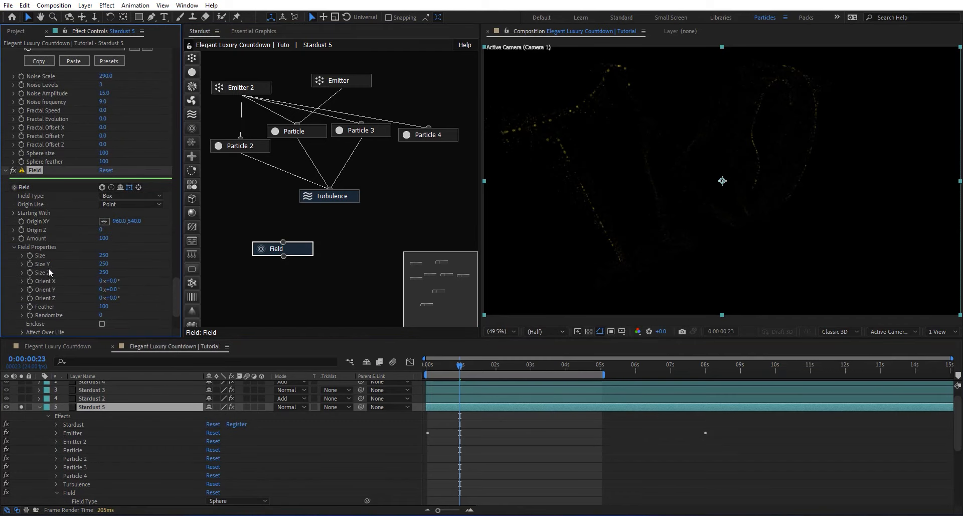
{"action": "left_click", "coordinate": [104, 255]}
{"action": "type", "text": "2000"}
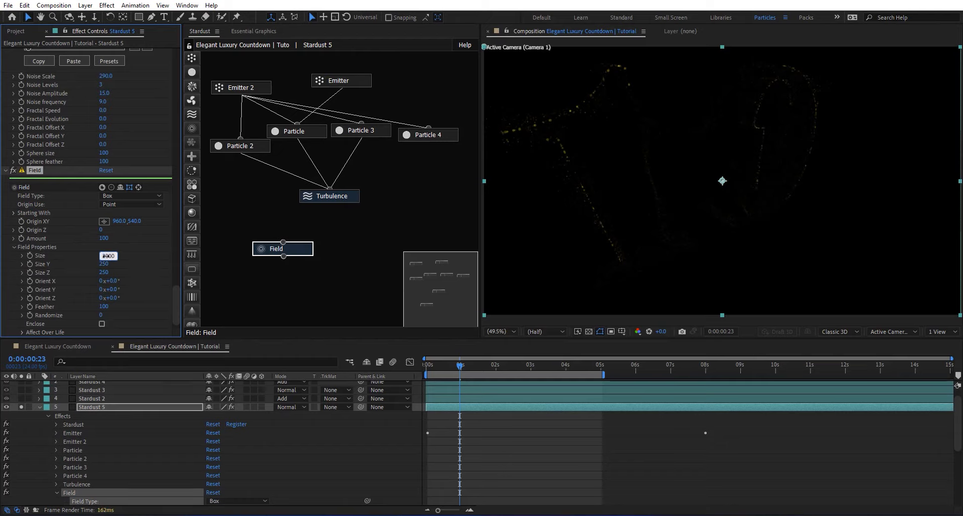
{"action": "key", "text": "Return"}
{"action": "left_click", "coordinate": [104, 263]}
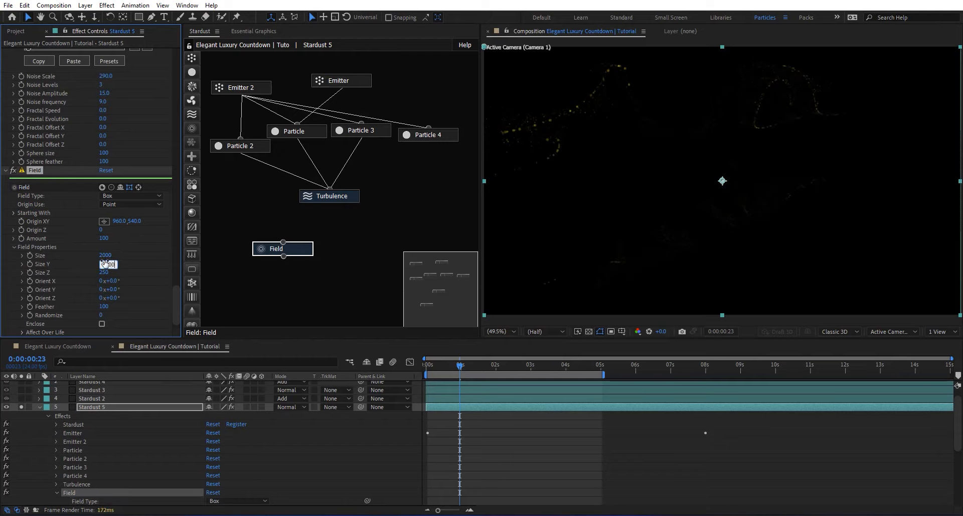
{"action": "type", "text": "2000"}
{"action": "key", "text": "Return"}
Step: Set the Field's affected Position to 200 and affected Size to 800, with Randomize at 100
{"action": "scroll", "coordinate": [77, 286], "scroll_direction": "down", "scroll_amount": 2}
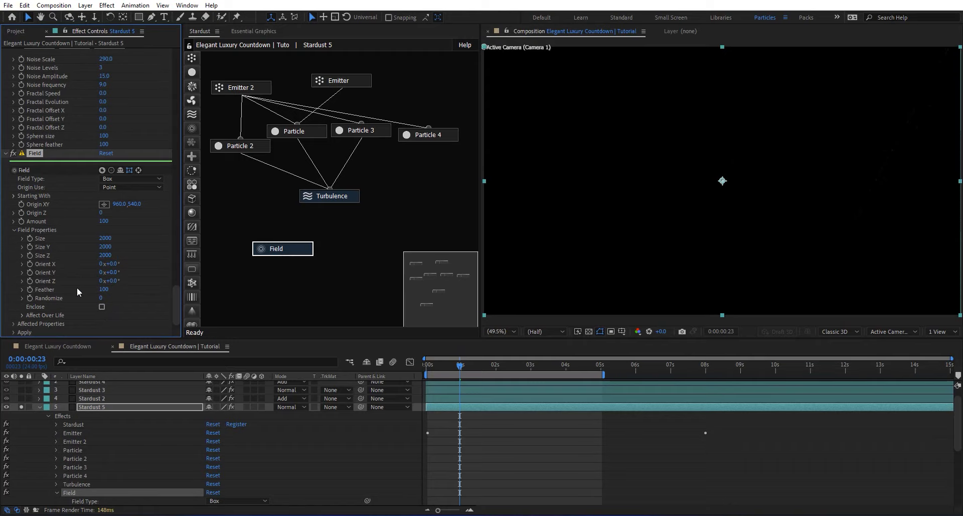
{"action": "left_click", "coordinate": [14, 323]}
{"action": "scroll", "coordinate": [63, 282], "scroll_direction": "down", "scroll_amount": 3}
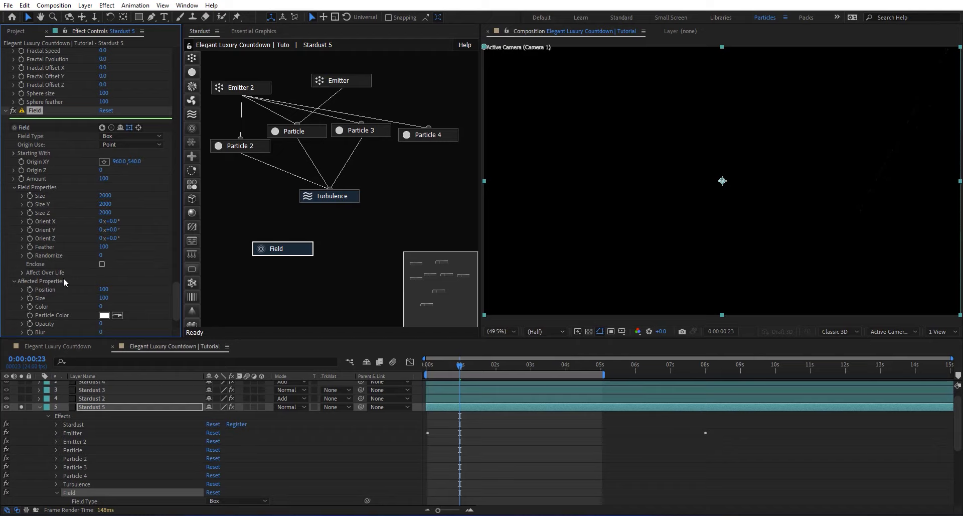
{"action": "left_click", "coordinate": [104, 290]}
{"action": "left_click", "coordinate": [106, 297]}
{"action": "type", "text": "800"}
{"action": "key", "text": "Return"}
{"action": "key", "text": "comma"}
{"action": "key", "text": "comma"}
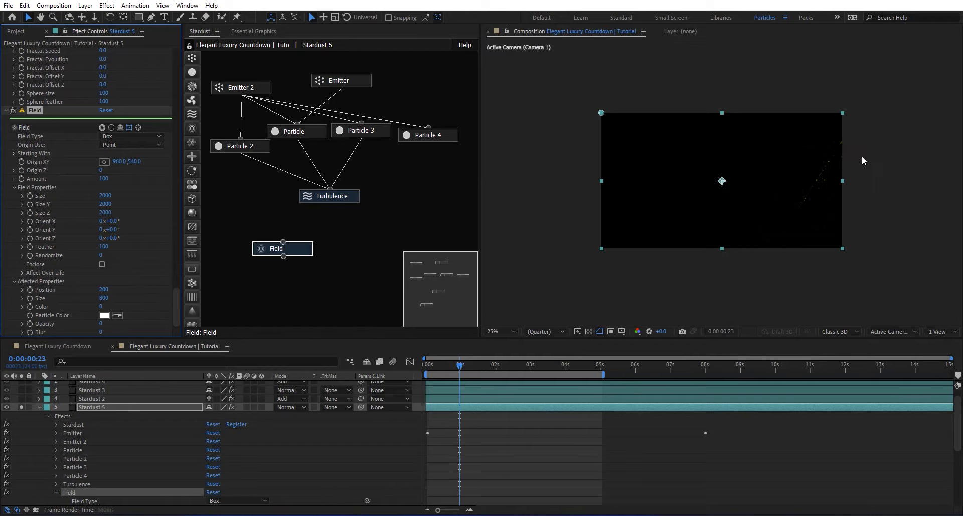
{"action": "key", "text": "period"}
{"action": "key", "text": "period"}
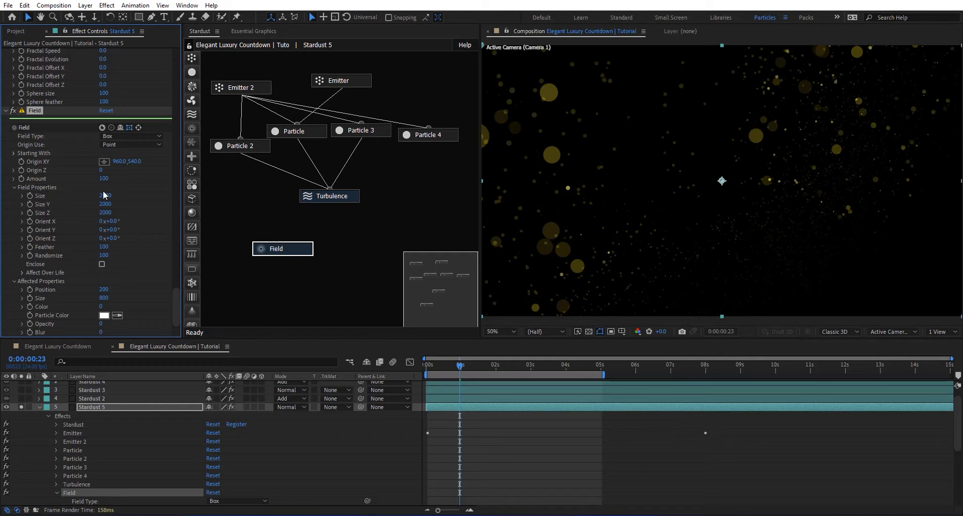
Step: Set the Field's Origin Z to -200 and move the current time to 0:00:02:16
{"action": "left_click", "coordinate": [100, 170]}
{"action": "key", "text": "Return"}
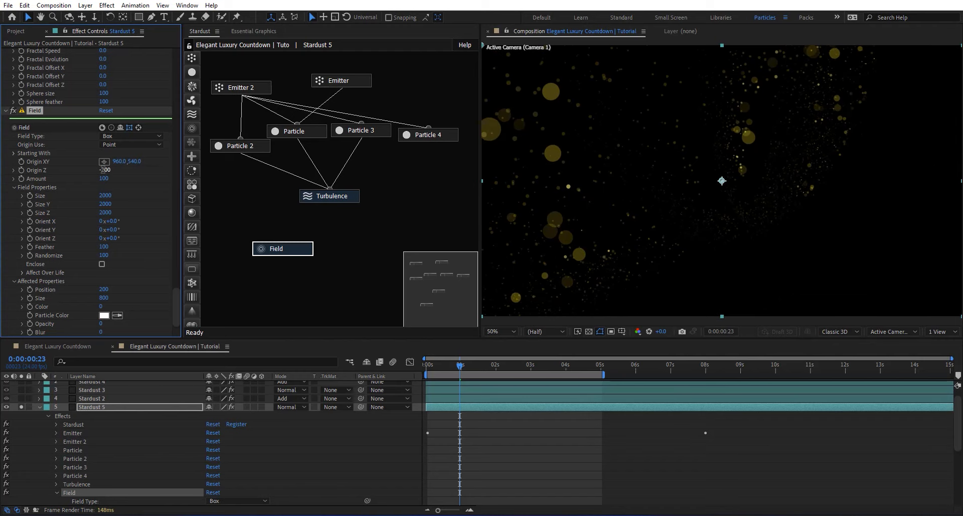
{"action": "left_click_drag", "start_coordinate": [495, 366], "coordinate": [521, 376]}
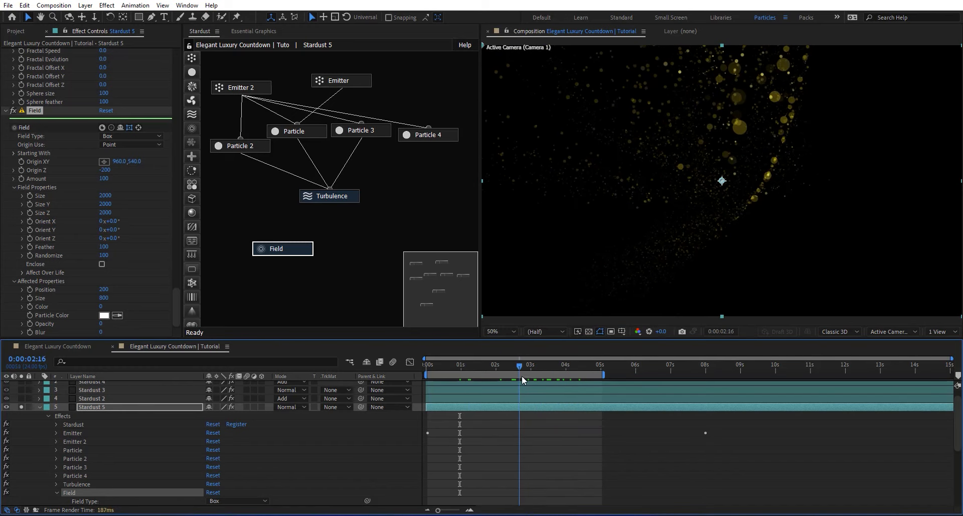
Step: Disable and re-enable the Field node to compare the particles with and without its effect
{"action": "right_click", "coordinate": [292, 246]}
{"action": "left_click", "coordinate": [320, 219]}
{"action": "right_click", "coordinate": [299, 260]}
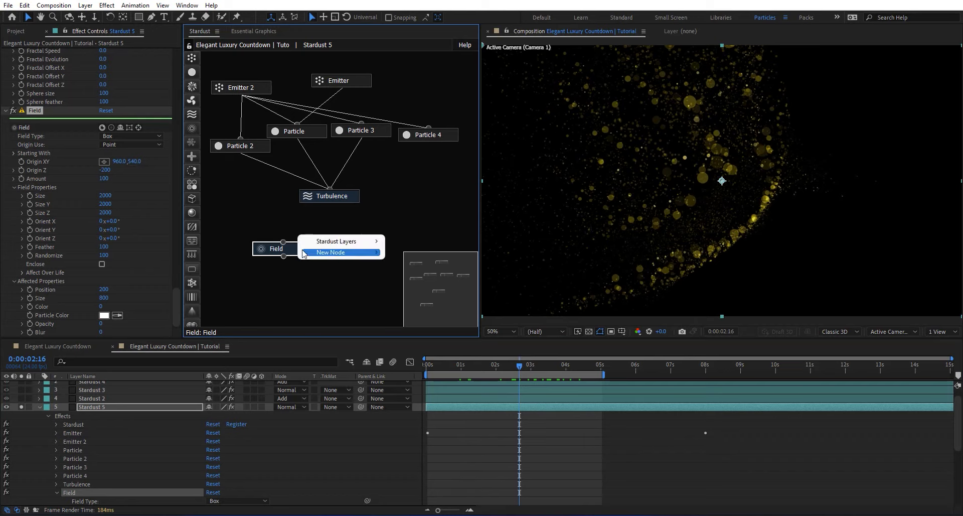
{"action": "right_click", "coordinate": [287, 251]}
{"action": "left_click", "coordinate": [314, 233]}
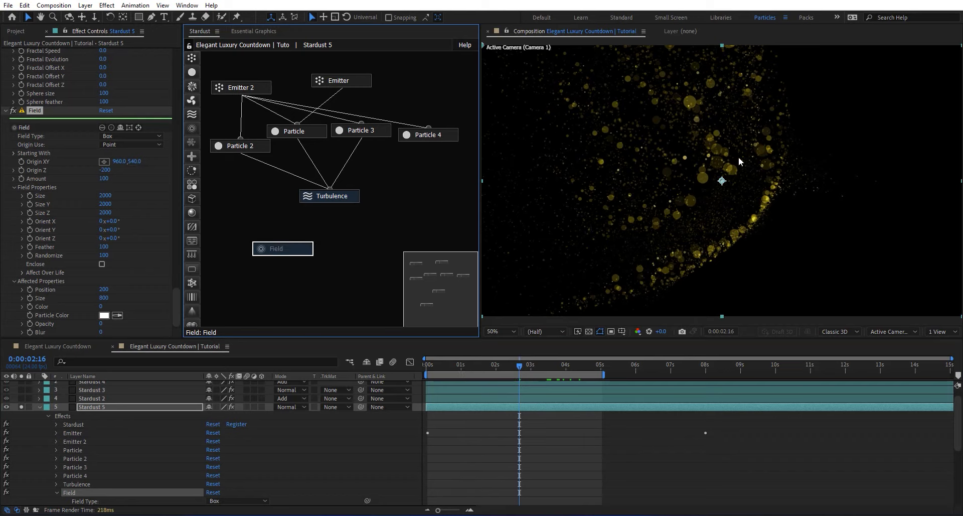
{"action": "right_click", "coordinate": [300, 252]}
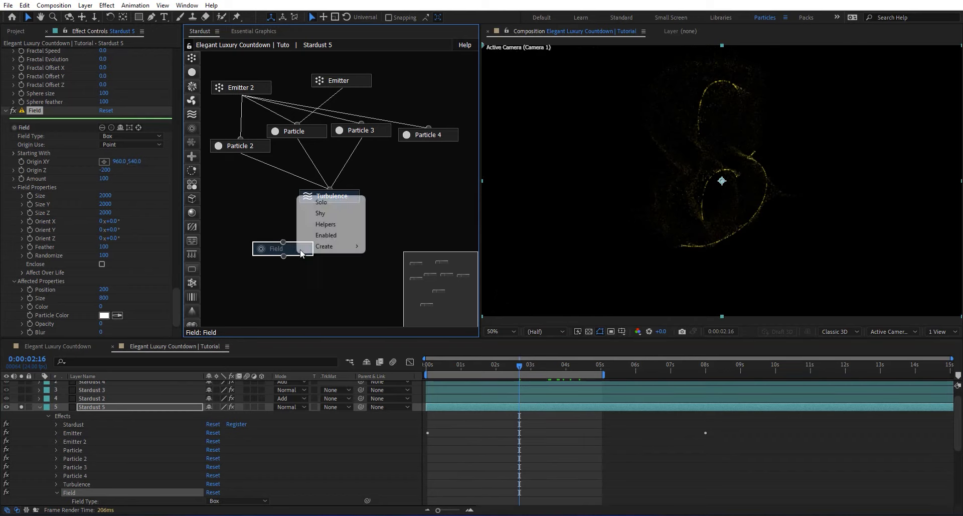
{"action": "left_click", "coordinate": [316, 233]}
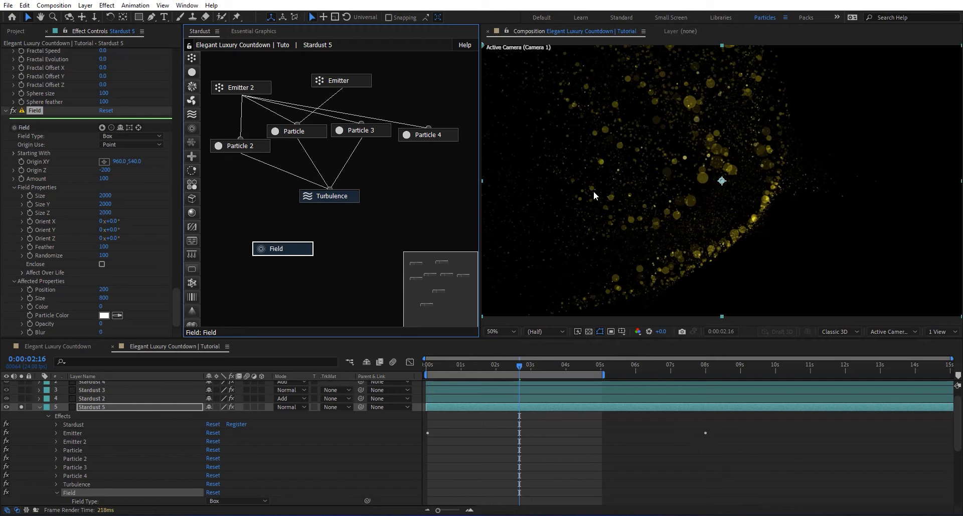
Step: Move the current time to 0:00:03:17 and set the Birth Chance of Particle 2 and Particle 3 to 50
{"action": "left_click_drag", "start_coordinate": [599, 365], "coordinate": [557, 370]}
{"action": "left_click", "coordinate": [254, 149]}
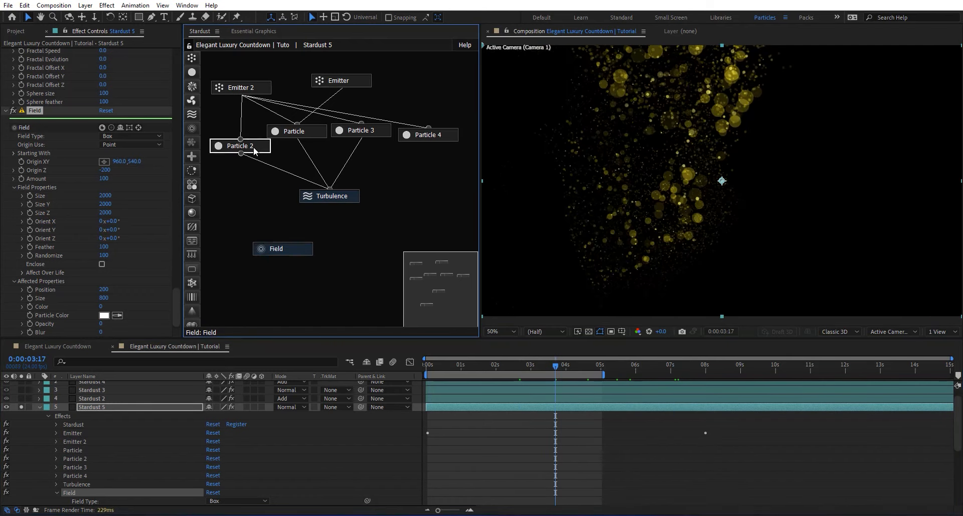
{"action": "left_click", "coordinate": [105, 256]}
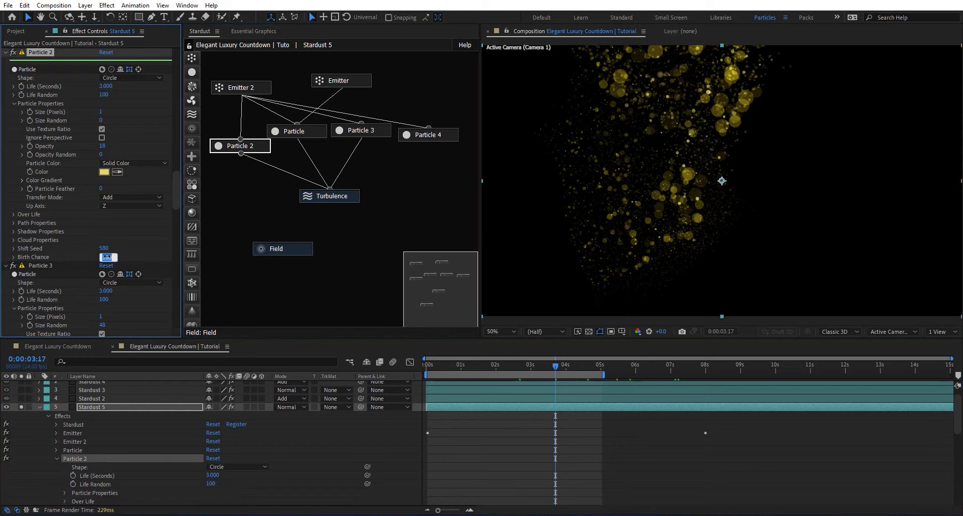
{"action": "key", "text": "Return"}
{"action": "left_click", "coordinate": [383, 133]}
{"action": "scroll", "coordinate": [104, 260], "scroll_direction": "down", "scroll_amount": 5}
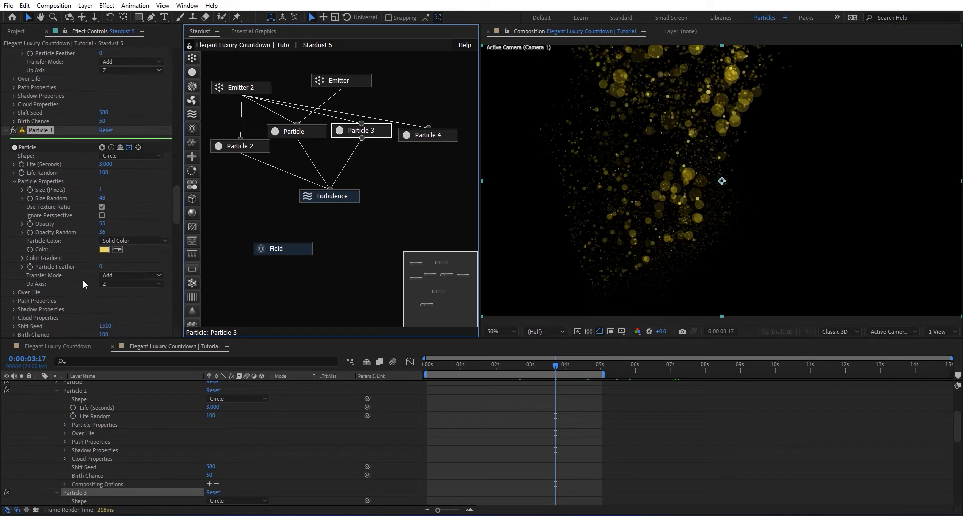
Step: Lower the Birth Chance of Particle 4 to 45
{"action": "left_click", "coordinate": [428, 134]}
{"action": "scroll", "coordinate": [73, 258], "scroll_direction": "down", "scroll_amount": 3}
{"action": "scroll", "coordinate": [72, 258], "scroll_direction": "down", "scroll_amount": 3}
{"action": "left_click", "coordinate": [106, 267]}
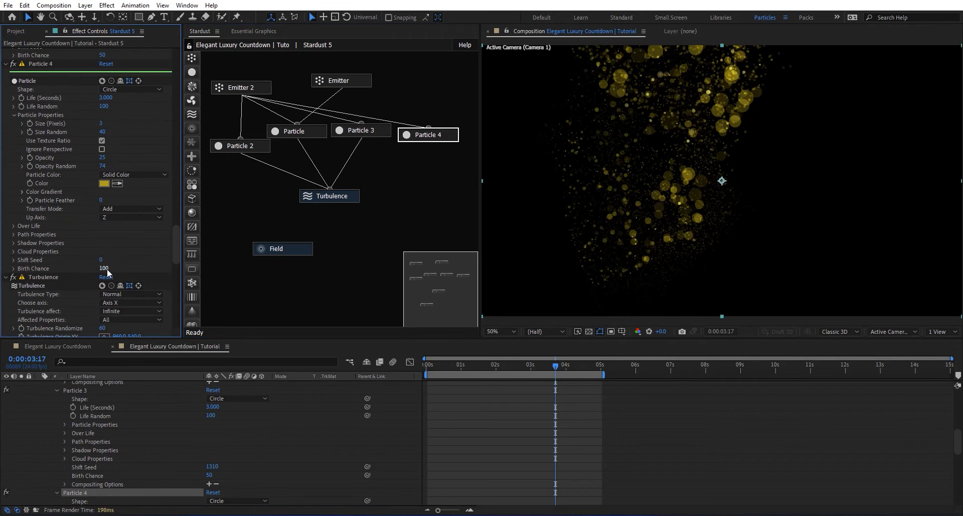
{"action": "type", "text": "50"}
{"action": "key", "text": "Return"}
Step: Collapse Stardust 5, turn off its solo to show all layers, and move the current time to 0:00:03:07
{"action": "left_click", "coordinate": [240, 146]}
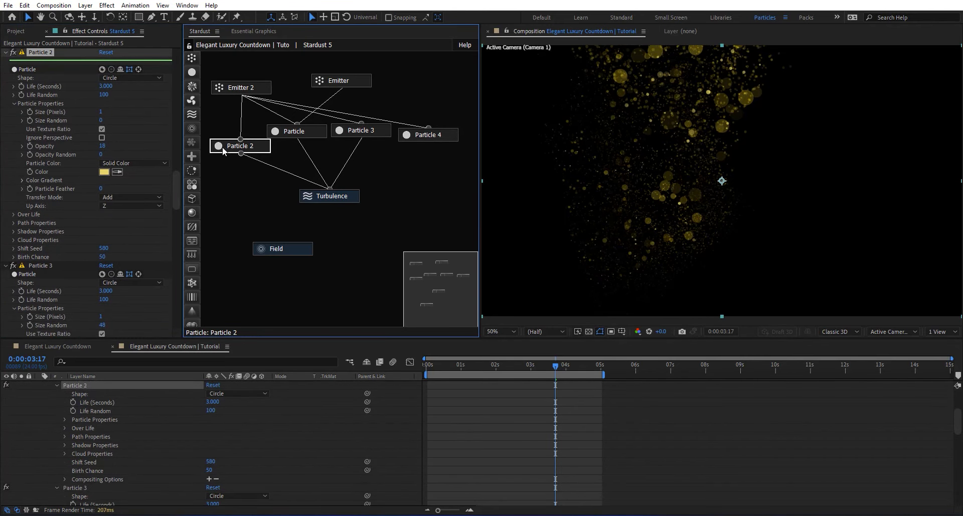
{"action": "left_click_drag", "start_coordinate": [474, 365], "coordinate": [561, 364]}
{"action": "scroll", "coordinate": [159, 425], "scroll_direction": "up", "scroll_amount": 5}
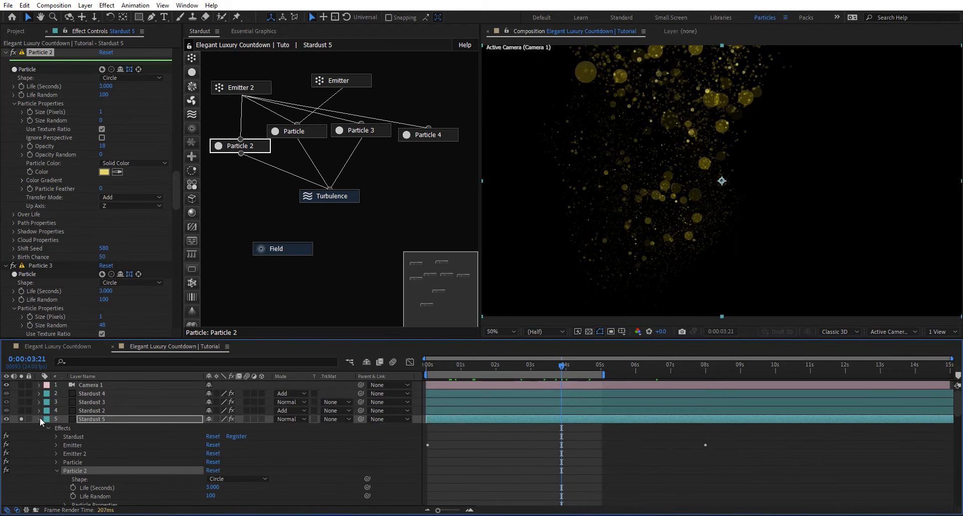
{"action": "left_click", "coordinate": [41, 418]}
{"action": "left_click", "coordinate": [21, 419]}
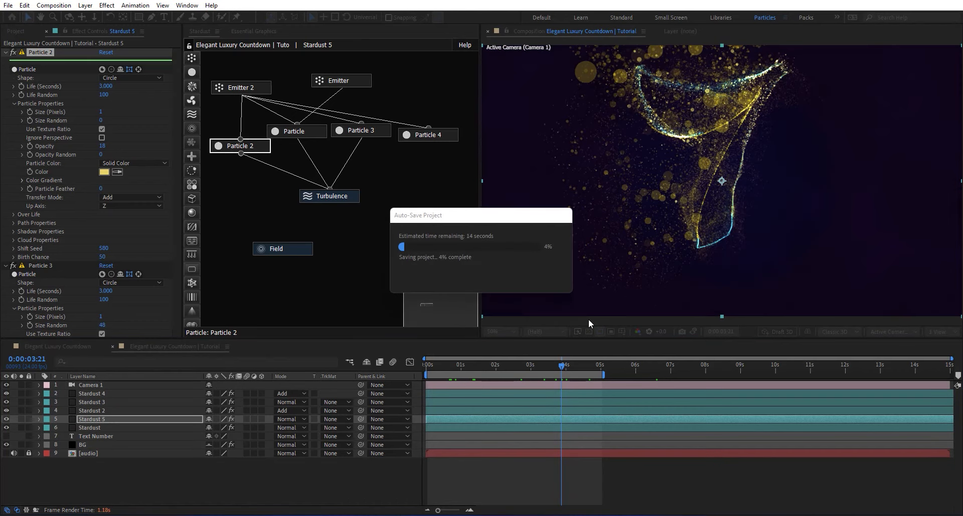
{"action": "mouse_move", "coordinate": [556, 367]}
{"action": "left_mouse_down"}
{"action": "mouse_move", "coordinate": [522, 368]}
{"action": "mouse_move", "coordinate": [541, 369]}
{"action": "left_mouse_up"}
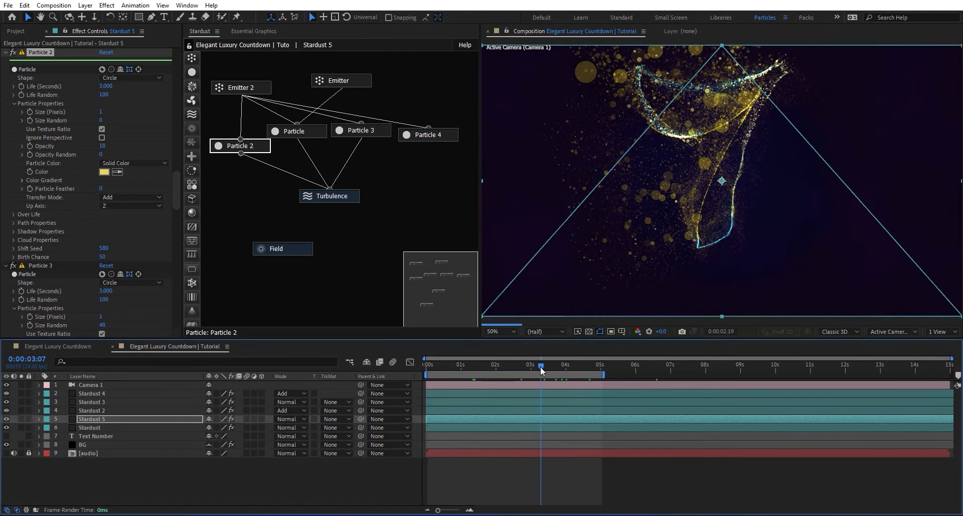
Step: Set the Y value of the Field's Origin XY to 700 in Stardust 5
{"action": "left_click", "coordinate": [273, 255]}
{"action": "scroll", "coordinate": [54, 235], "scroll_direction": "down", "scroll_amount": 5}
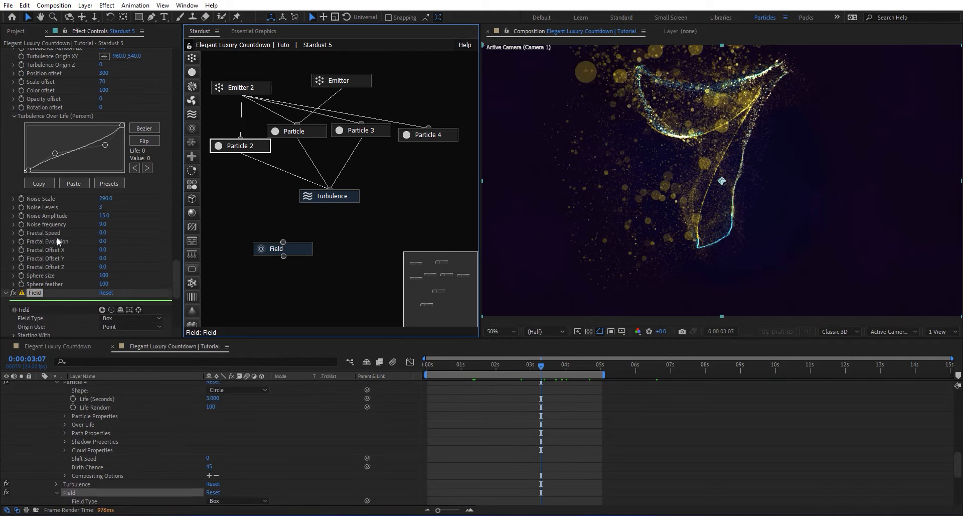
{"action": "scroll", "coordinate": [146, 291], "scroll_direction": "down", "scroll_amount": 1}
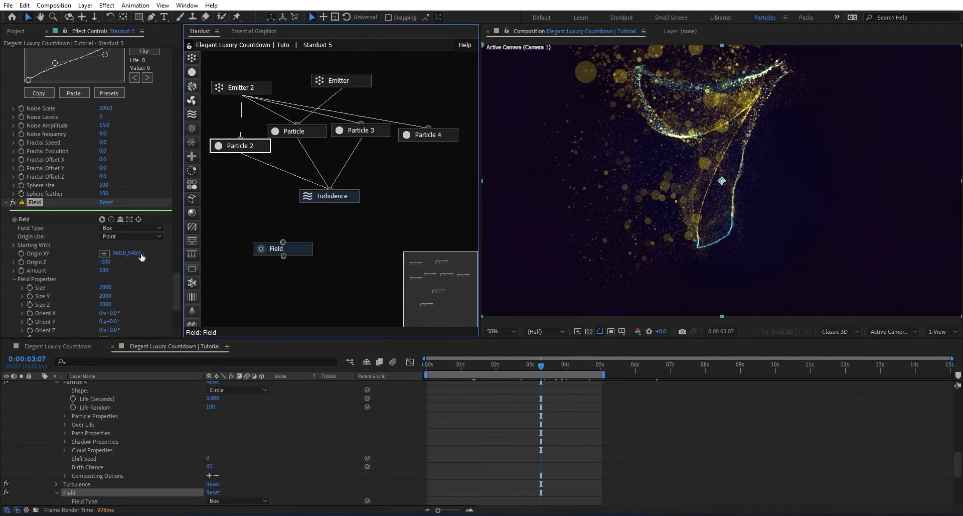
{"action": "left_click_drag", "start_coordinate": [141, 257], "coordinate": [173, 257]}
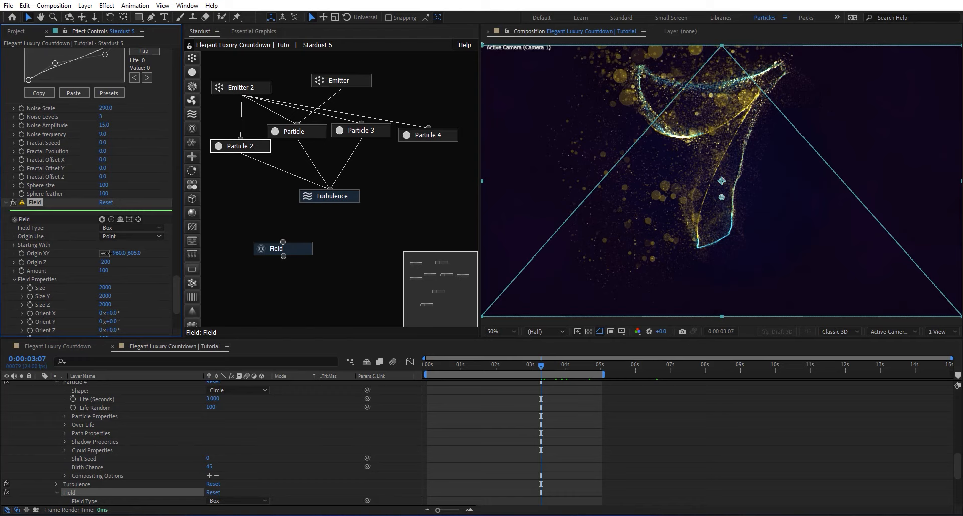
{"action": "left_click", "coordinate": [137, 254]}
{"action": "type", "text": "700"}
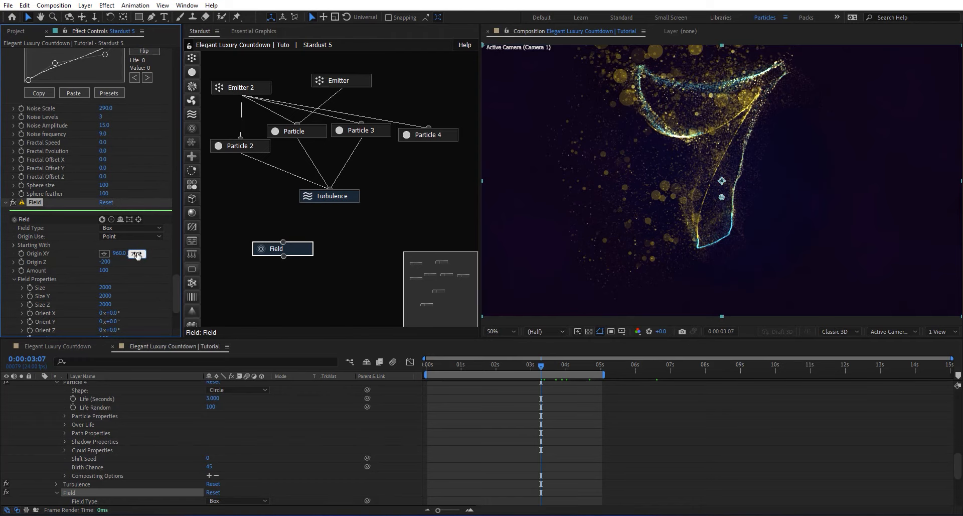
{"action": "key", "text": "Return"}
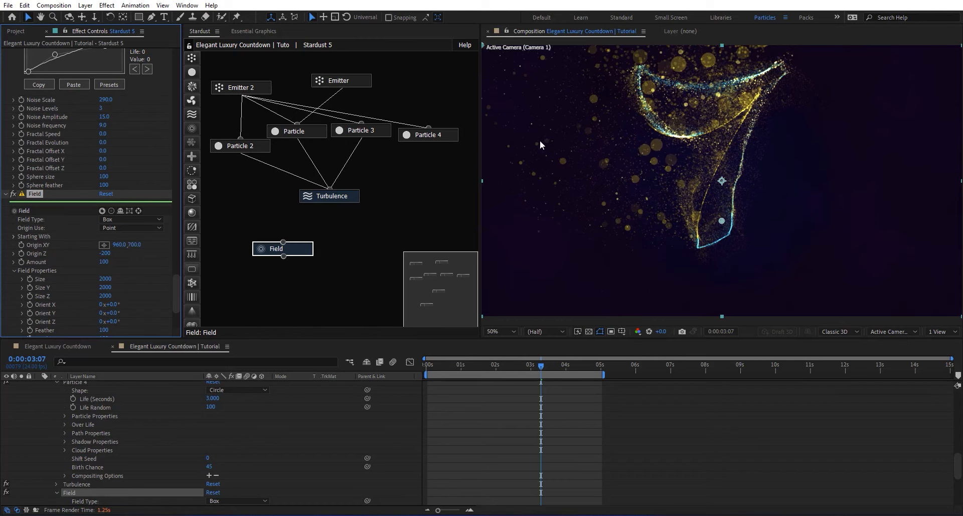
Step: Move the current time to 0:00:05:15 and check the settings of the Particle 3, Particle and Particle 2 nodes
{"action": "left_click", "coordinate": [602, 369]}
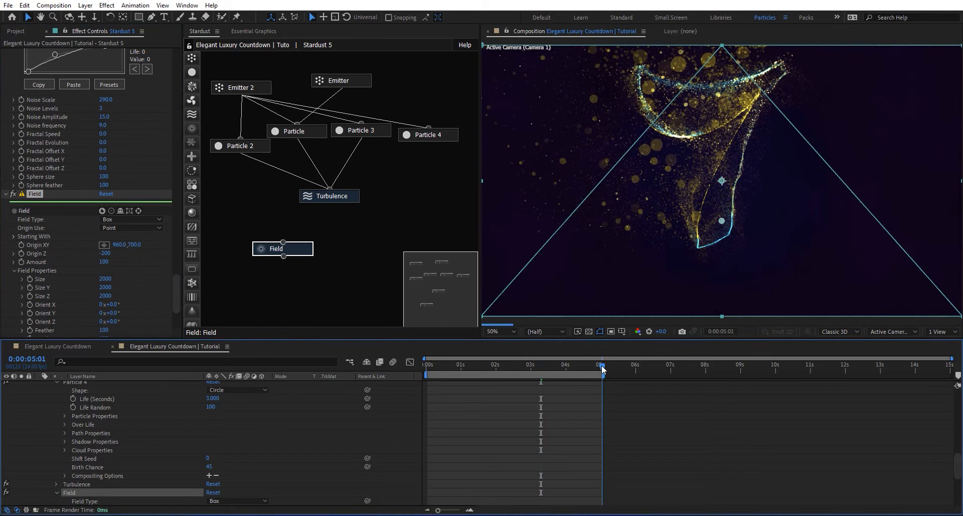
{"action": "left_click_drag", "start_coordinate": [602, 369], "coordinate": [624, 368]}
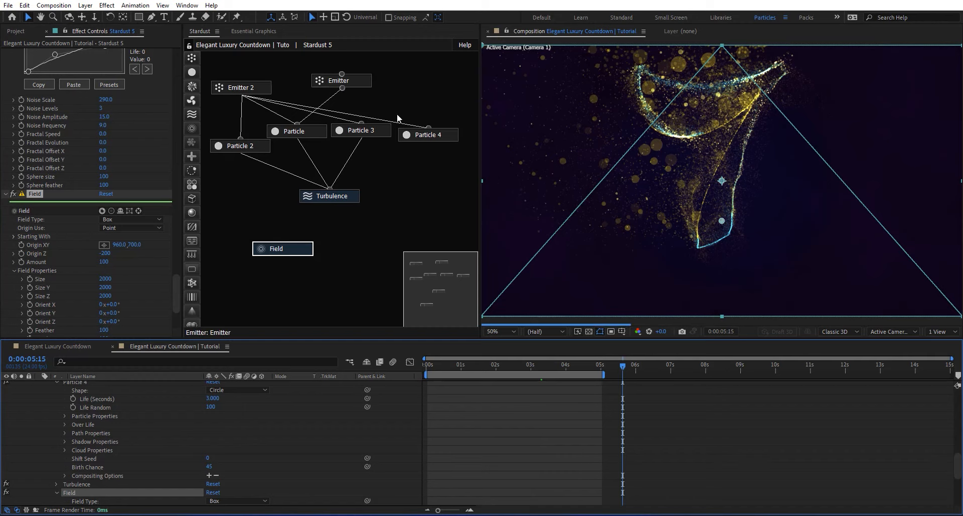
{"action": "left_click", "coordinate": [377, 131]}
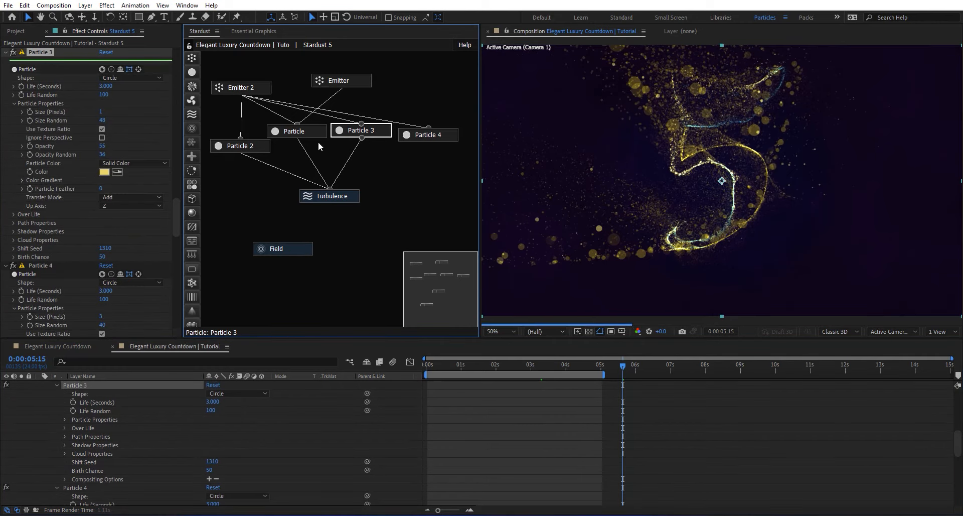
{"action": "left_click", "coordinate": [306, 134]}
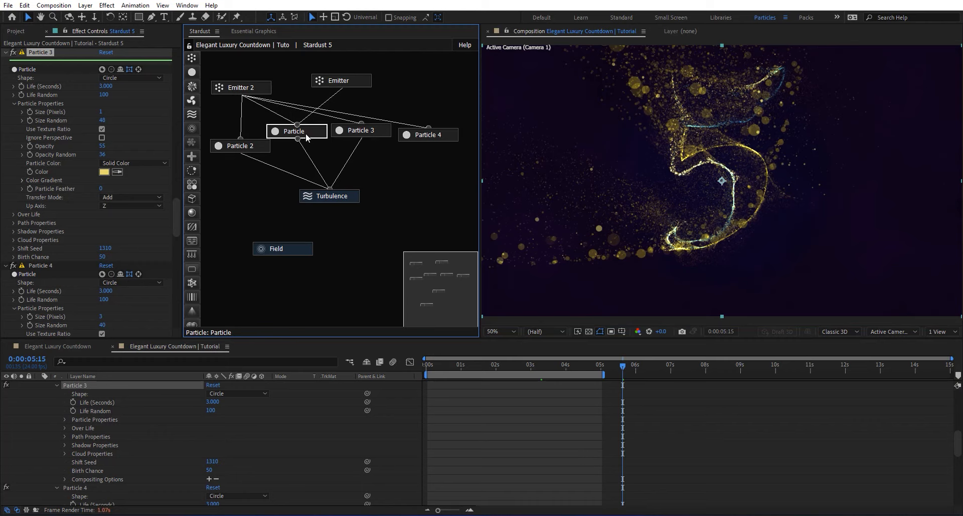
{"action": "left_click", "coordinate": [261, 147]}
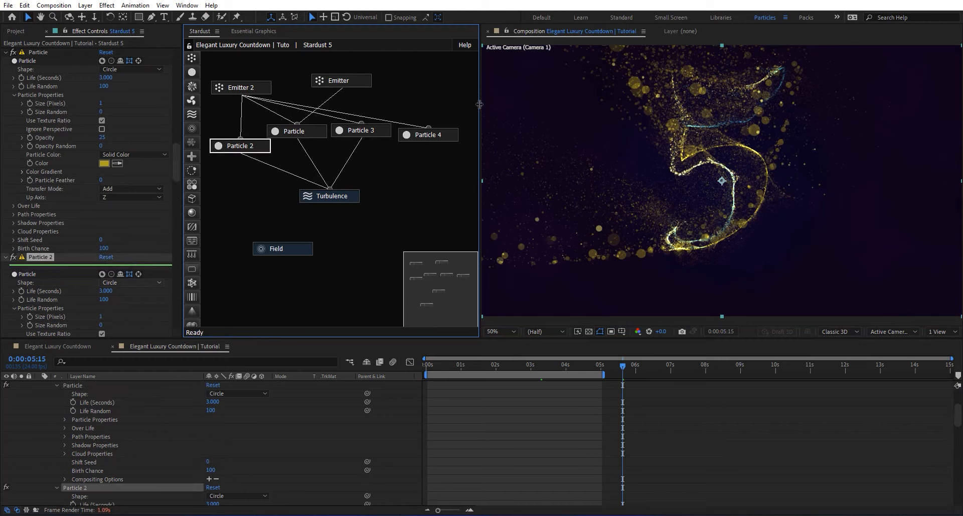
Step: Set Particle 4's Size to 2 pixels, Size Random to 100 and Opacity to 20 in Stardust 5
{"action": "left_click", "coordinate": [450, 133]}
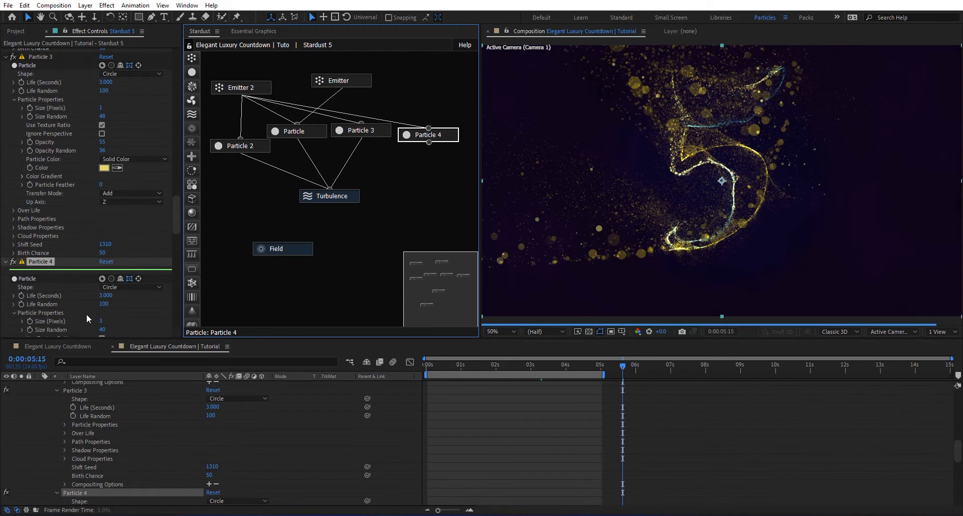
{"action": "left_click", "coordinate": [103, 329]}
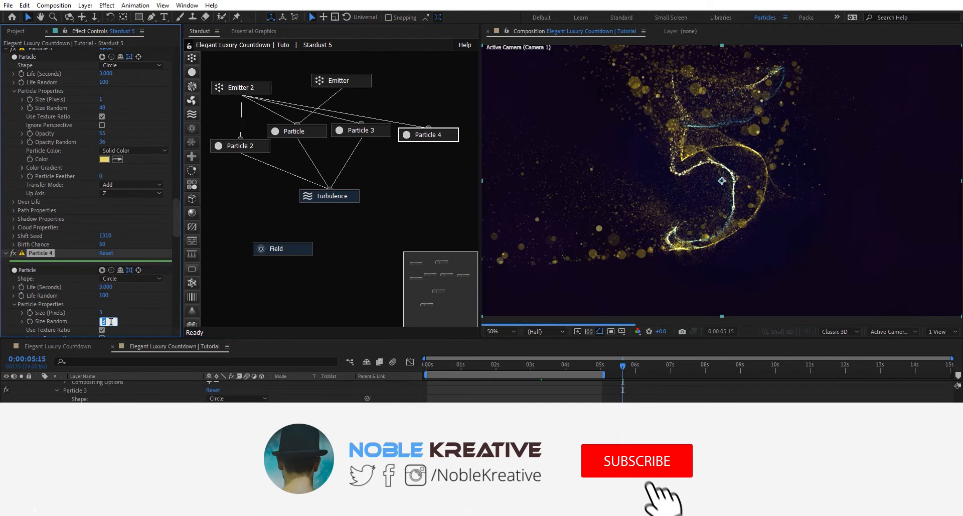
{"action": "type", "text": "40"}
{"action": "key", "text": "Return"}
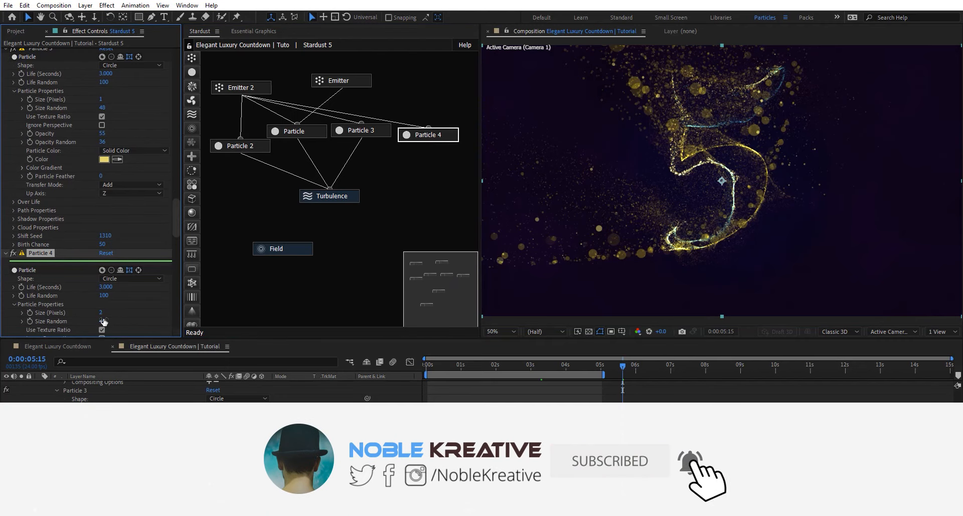
{"action": "scroll", "coordinate": [69, 311], "scroll_direction": "down", "scroll_amount": 2}
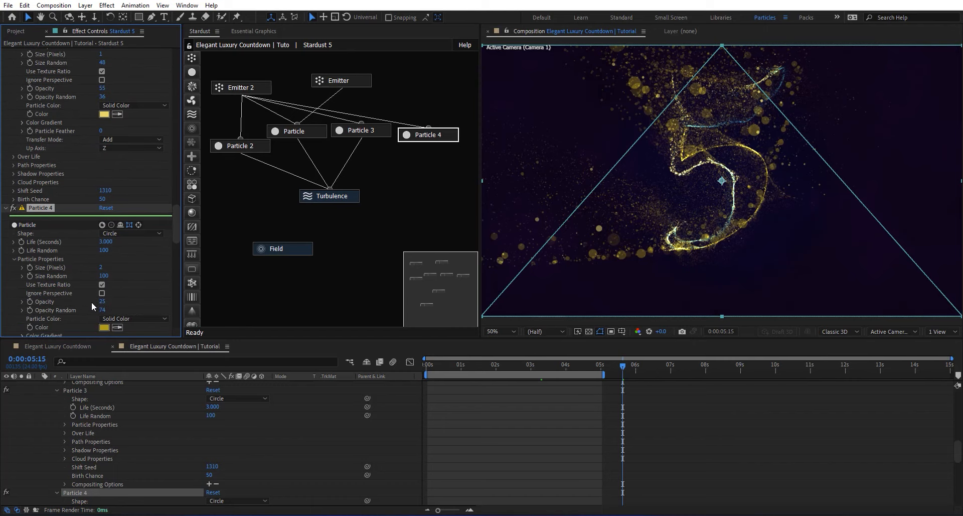
{"action": "left_click_drag", "start_coordinate": [103, 310], "coordinate": [103, 302]}
{"action": "left_click", "coordinate": [104, 301]}
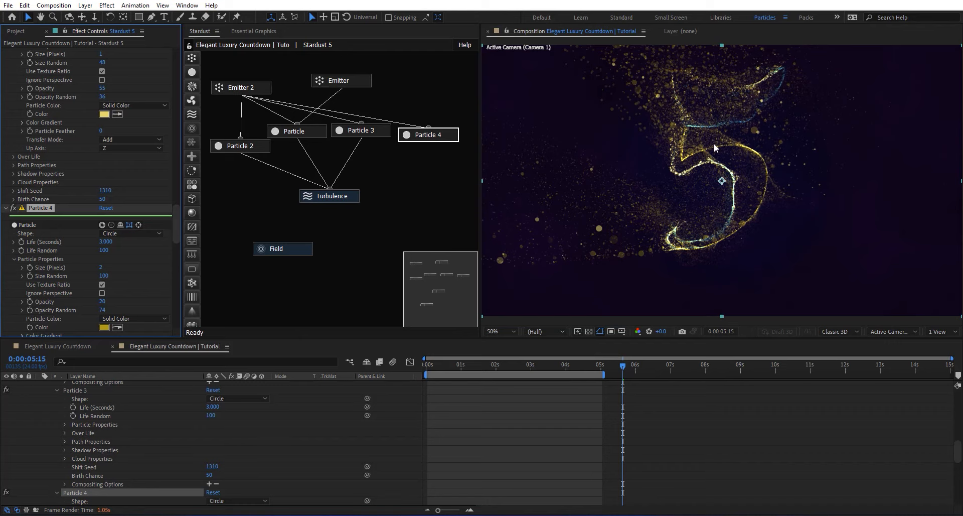
Step: Move the current time to 0:00:02:11 and collapse the Stardust 5 layer
{"action": "left_click", "coordinate": [510, 372]}
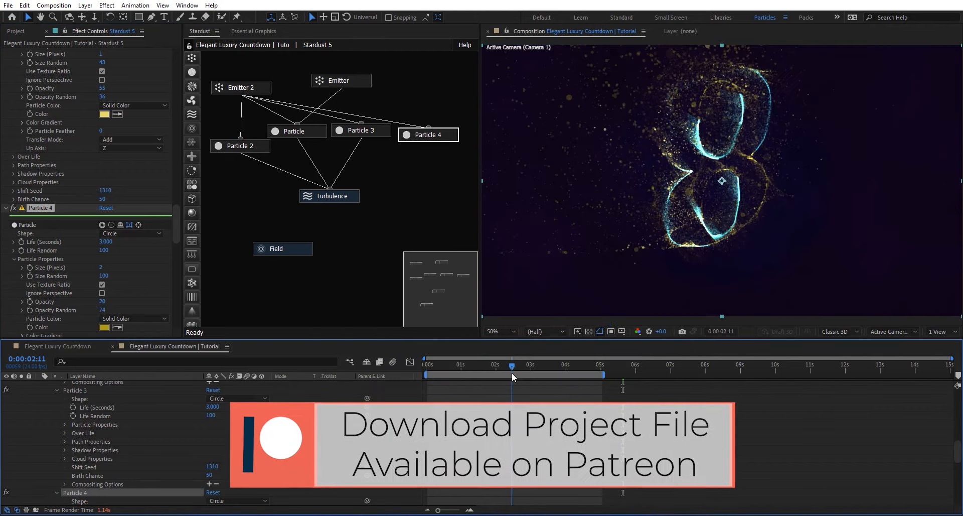
{"action": "scroll", "coordinate": [99, 444], "scroll_direction": "up", "scroll_amount": 10}
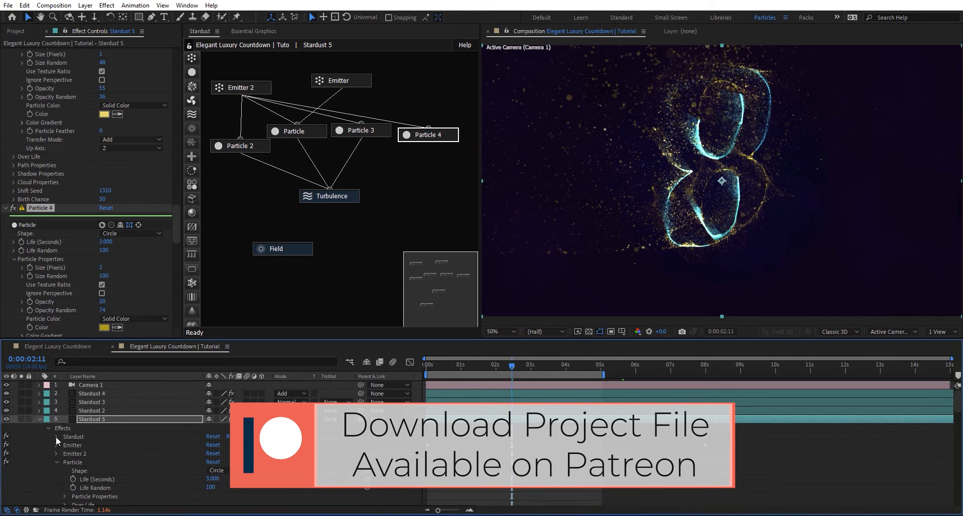
{"action": "left_click", "coordinate": [40, 418]}
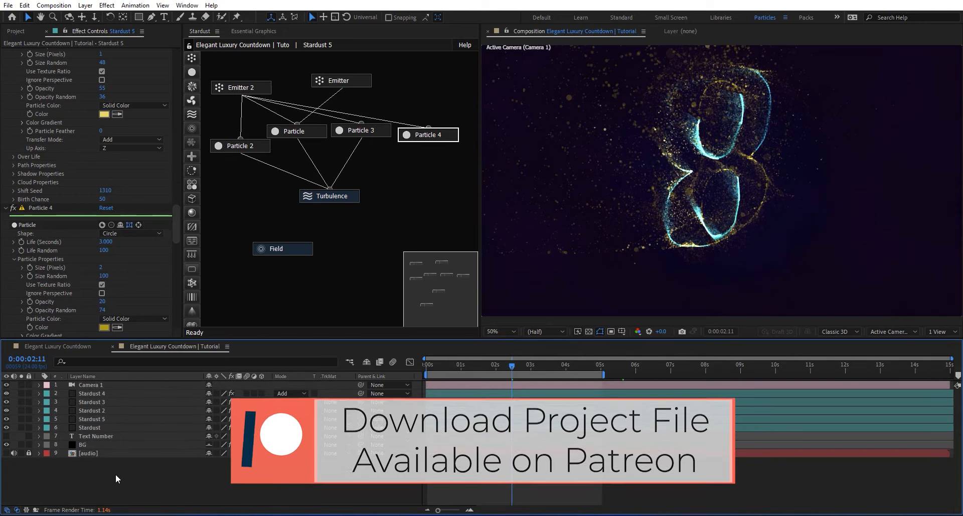
Step: Duplicate the Stardust layer and solo the copy
{"action": "left_click", "coordinate": [95, 424]}
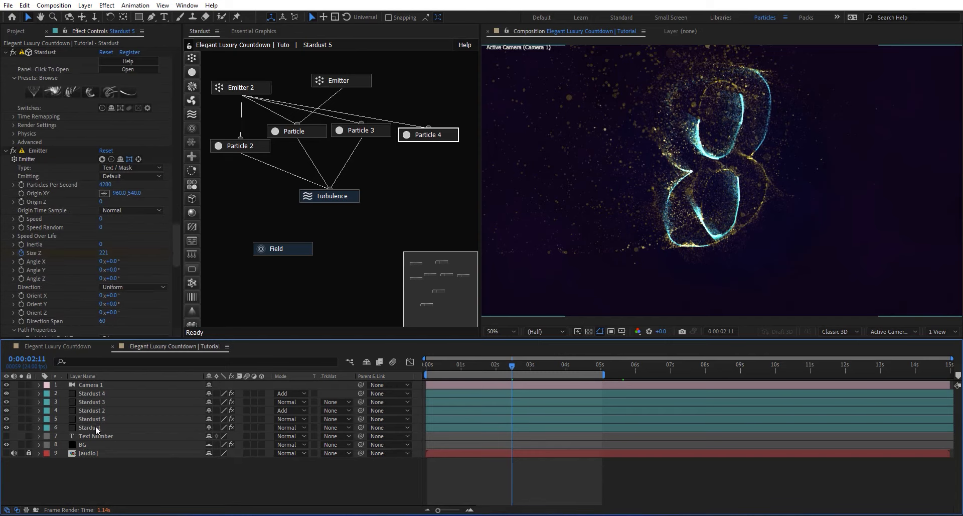
{"action": "key", "text": "ctrl+d"}
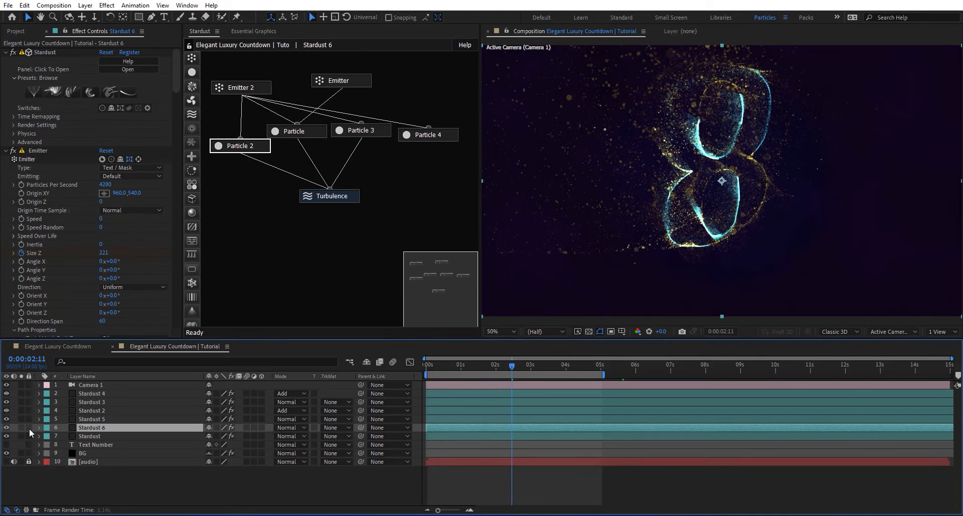
{"action": "left_click", "coordinate": [22, 427]}
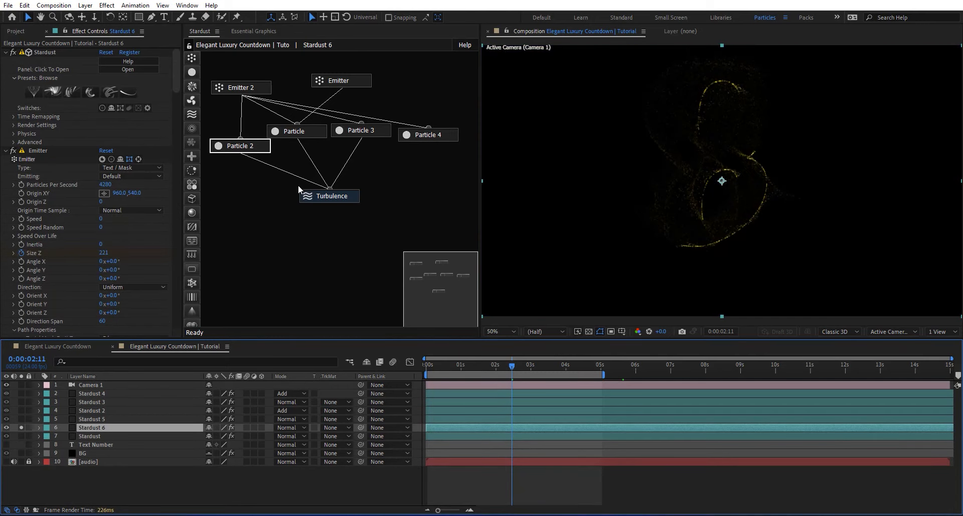
Step: Delete the Emitter, Particle, Particle 3 and Particle 4 nodes from Stardust 6
{"action": "left_click_drag", "start_coordinate": [436, 75], "coordinate": [300, 161]}
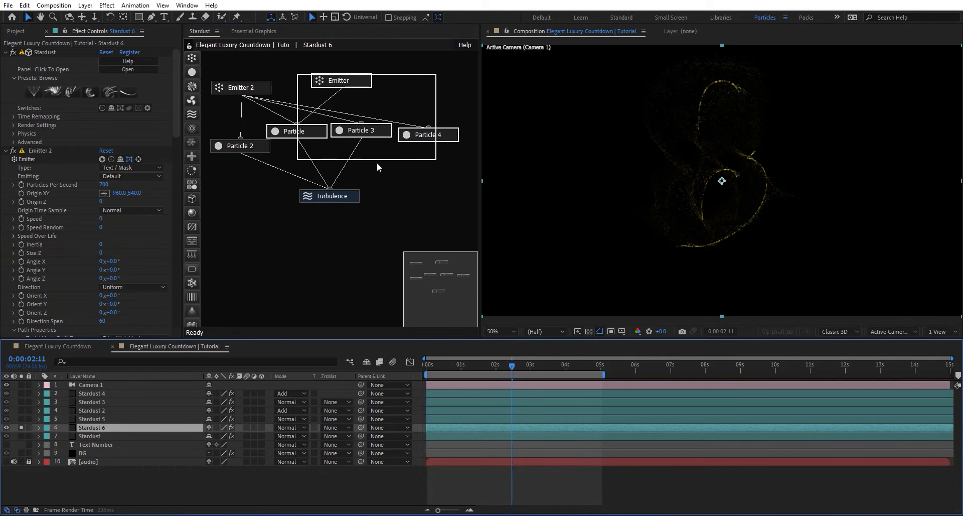
{"action": "key", "text": "Delete"}
Step: Place the Turbulence node directly below Particle 2 and disable it
{"action": "left_click_drag", "start_coordinate": [339, 202], "coordinate": [251, 195]}
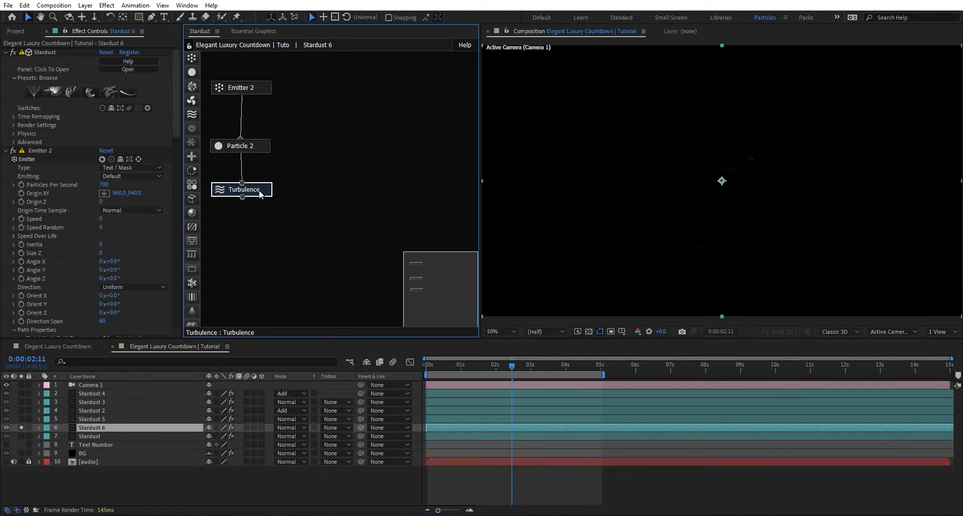
{"action": "right_click", "coordinate": [260, 130]}
{"action": "left_click", "coordinate": [296, 169]}
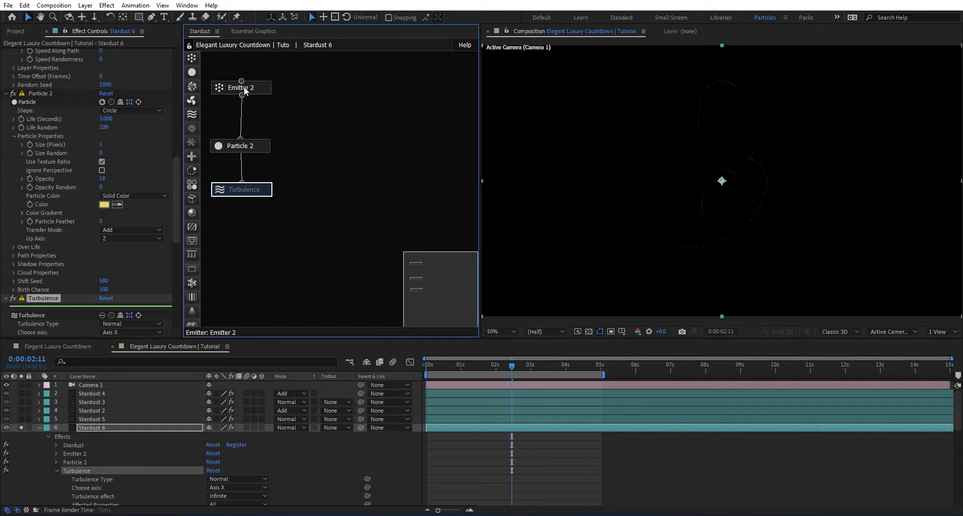
Step: Reset Emitter 2, change its Type to Grid and set its Speed to 0
{"action": "left_click", "coordinate": [252, 89]}
{"action": "left_click", "coordinate": [102, 69]}
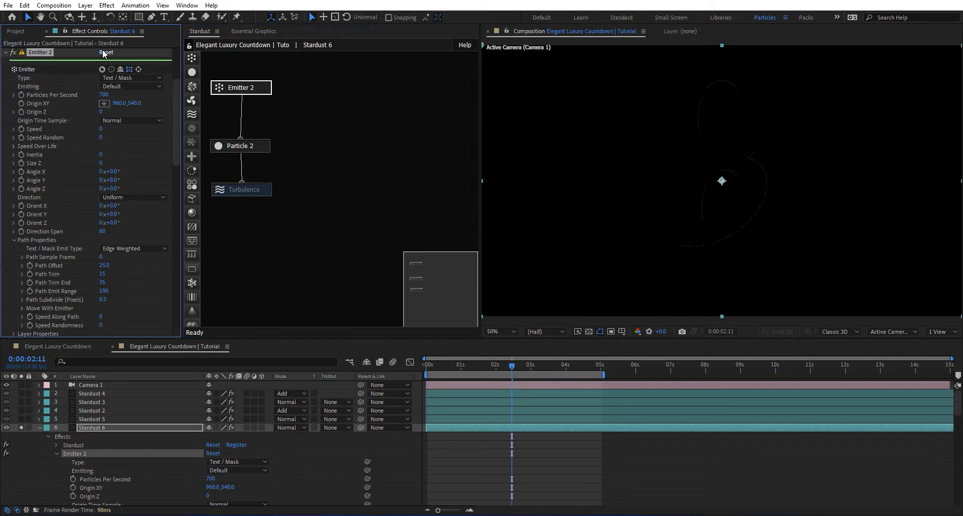
{"action": "left_click", "coordinate": [139, 78]}
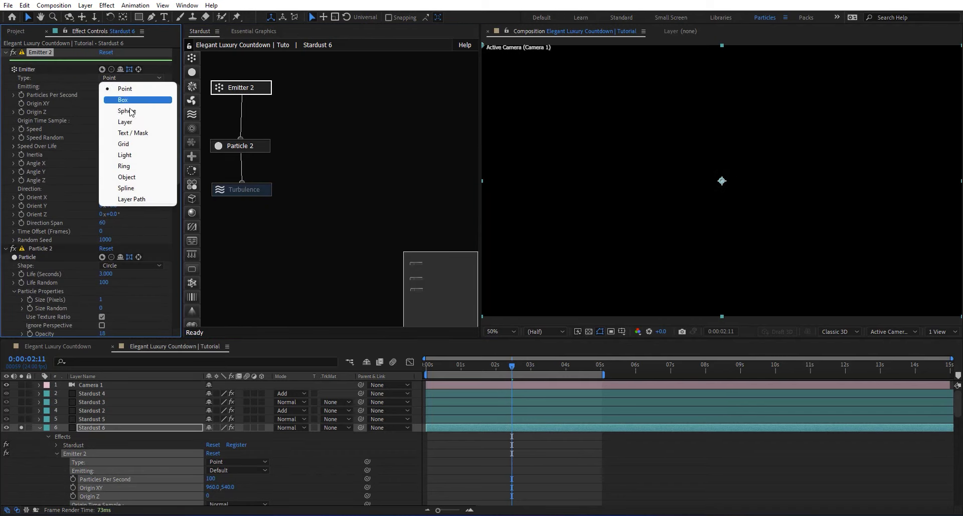
{"action": "left_click", "coordinate": [126, 143]}
{"action": "left_click", "coordinate": [104, 128]}
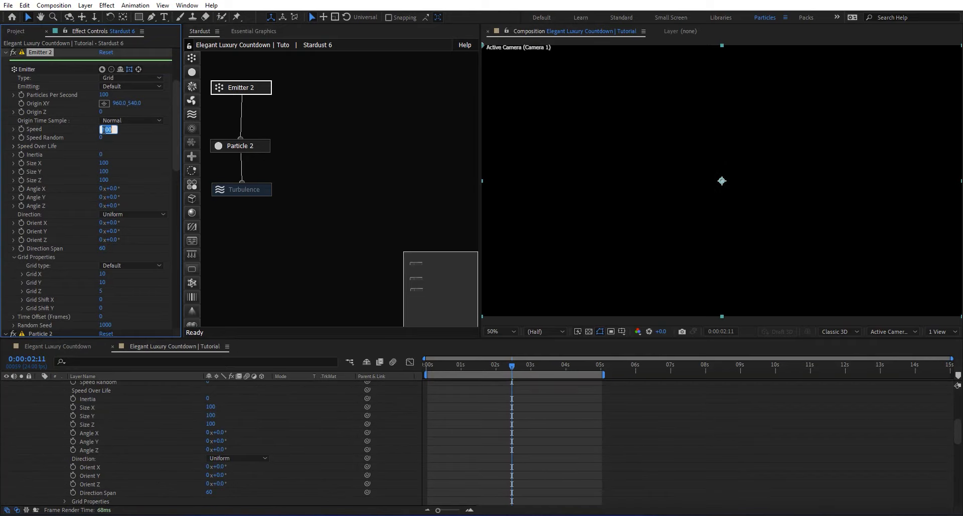
{"action": "type", "text": "0"}
{"action": "key", "text": "Return"}
Step: Set Emitter 2's Size X and Size Y to 3000
{"action": "left_click", "coordinate": [104, 163]}
{"action": "key", "text": "Return"}
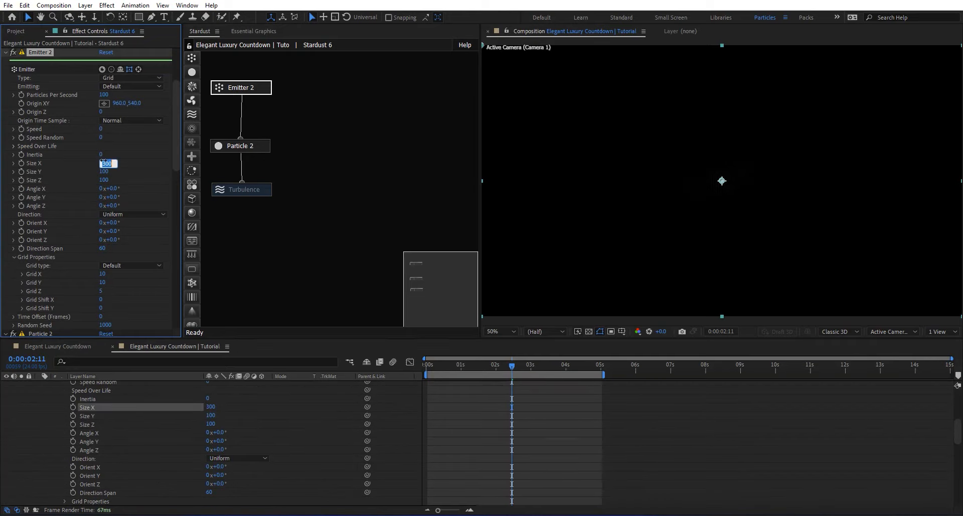
{"action": "type", "text": "0"}
{"action": "left_click", "coordinate": [106, 171]}
{"action": "key", "text": "Return"}
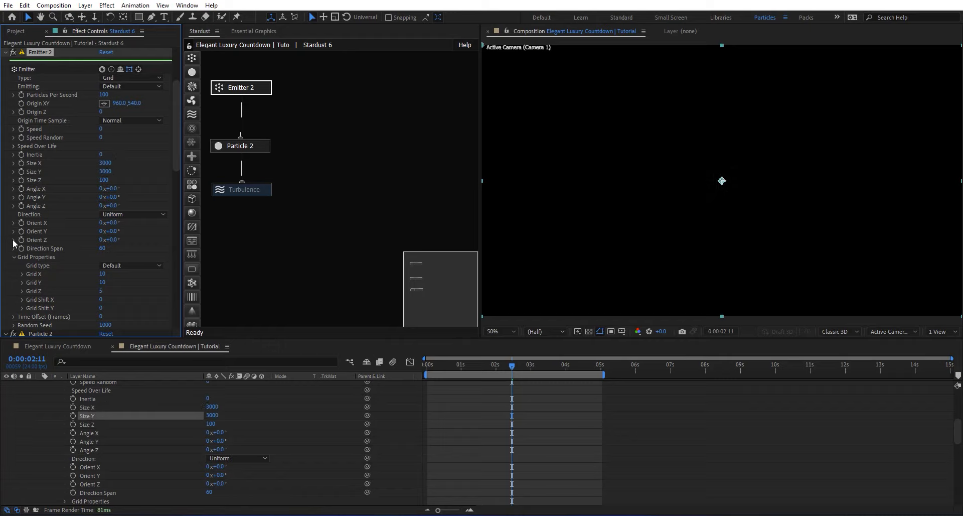
Step: Set Emitter 2's Grid X to 300 and Grid Y to 100
{"action": "type", "text": "300"}
{"action": "key", "text": "Return"}
{"action": "left_click", "coordinate": [102, 282]}
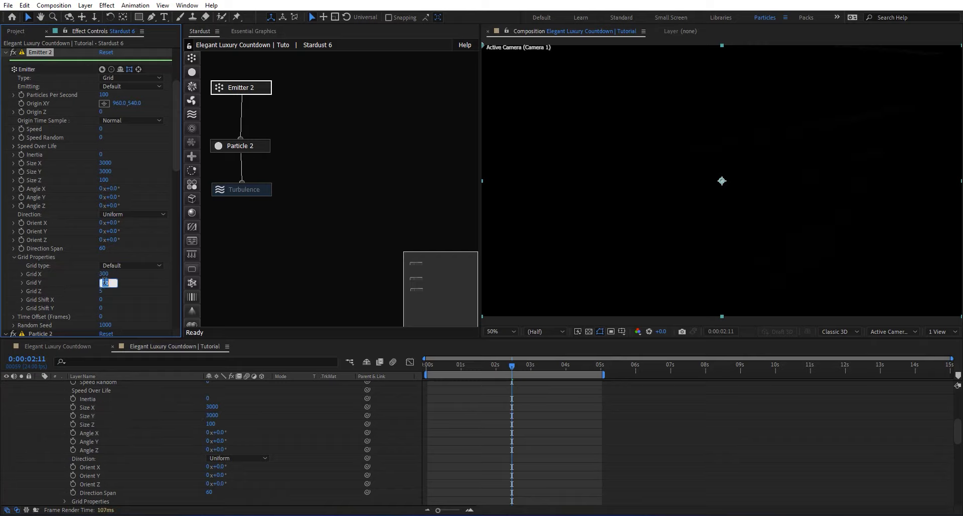
{"action": "type", "text": "100"}
{"action": "key", "text": "Return"}
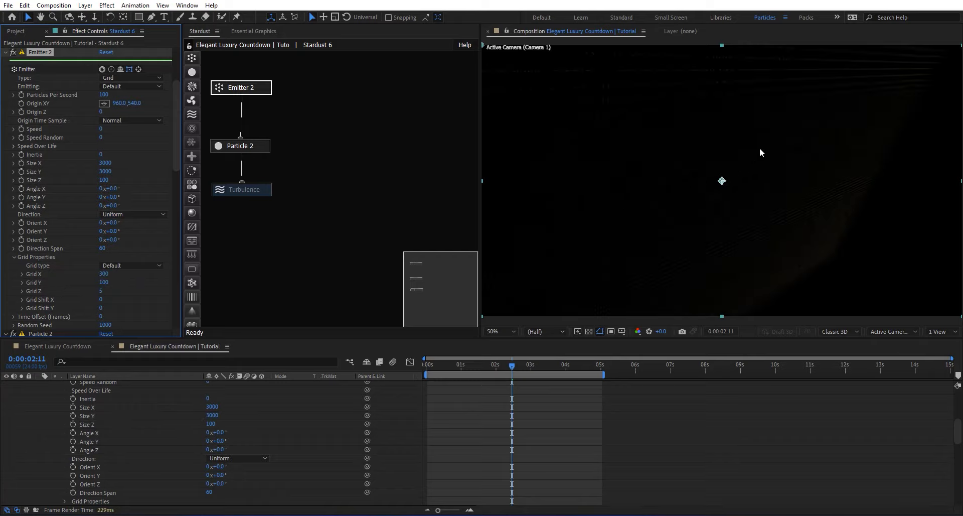
Step: Set Particle 2's Life to 20 seconds and its Life Random to 50
{"action": "left_click", "coordinate": [263, 146]}
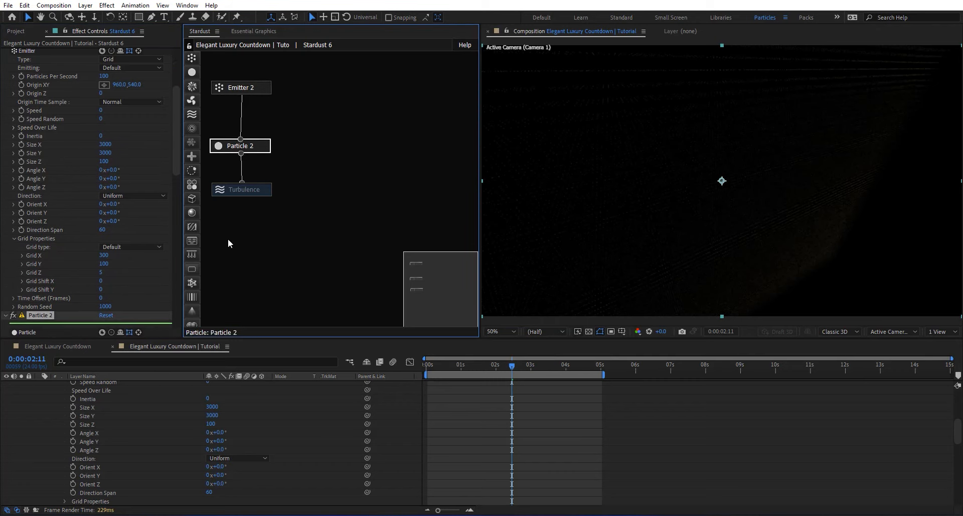
{"action": "scroll", "coordinate": [77, 239], "scroll_direction": "down", "scroll_amount": 4}
{"action": "left_click", "coordinate": [104, 281]}
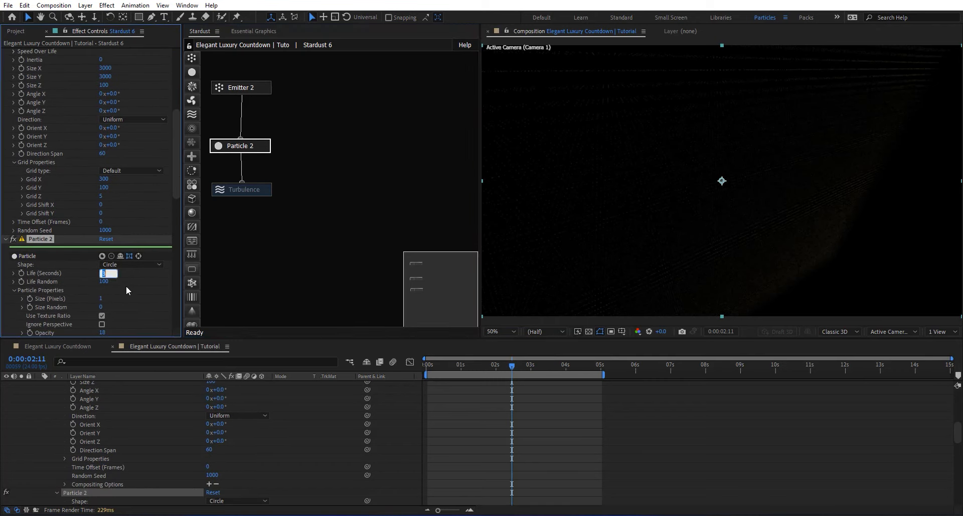
{"action": "type", "text": "20"}
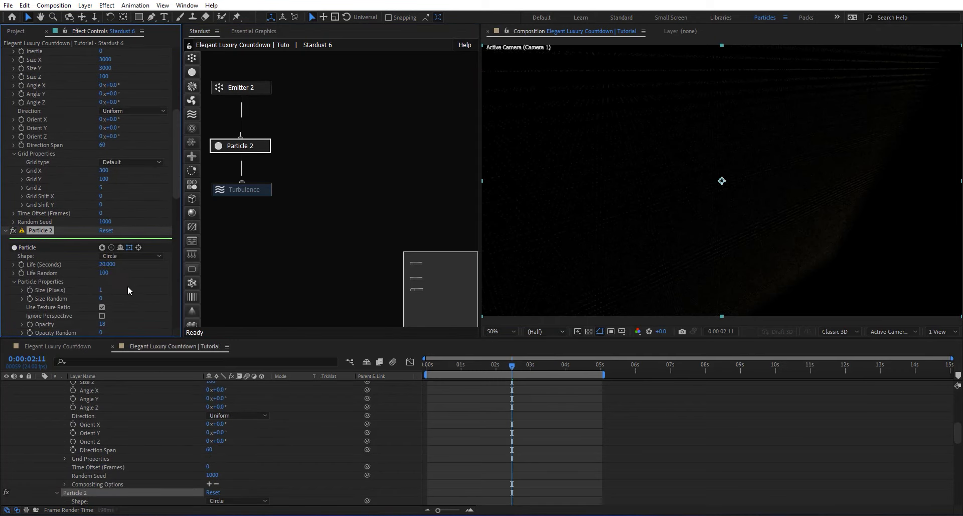
{"action": "left_click", "coordinate": [107, 273]}
{"action": "key", "text": "Return"}
{"action": "scroll", "coordinate": [659, 179], "scroll_direction": "down", "scroll_amount": 1}
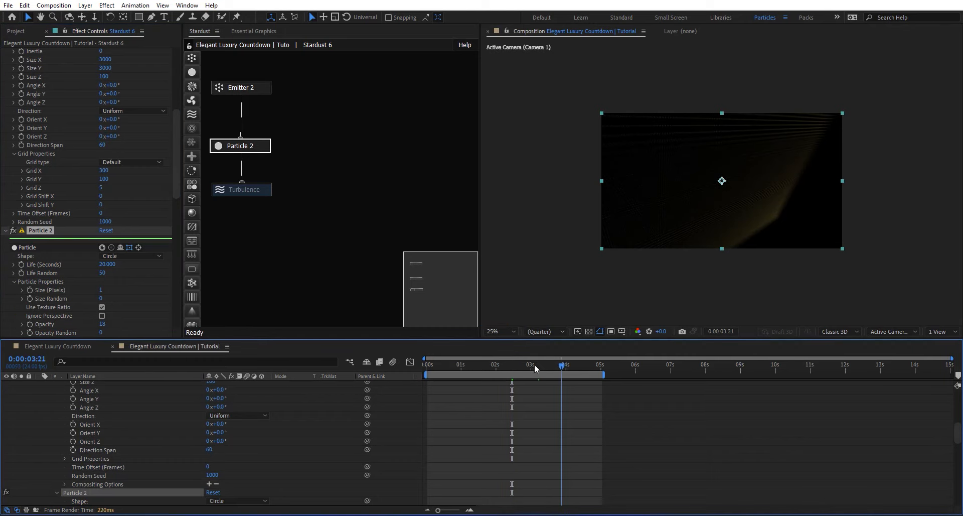
Step: Move the current time to 0:00:02:08 and rotate Emitter 2's grid by setting its Angle X to 90°
{"action": "key", "text": "space"}
{"action": "scroll", "coordinate": [709, 191], "scroll_direction": "up", "scroll_amount": 1}
{"action": "scroll", "coordinate": [54, 294], "scroll_direction": "down", "scroll_amount": 1}
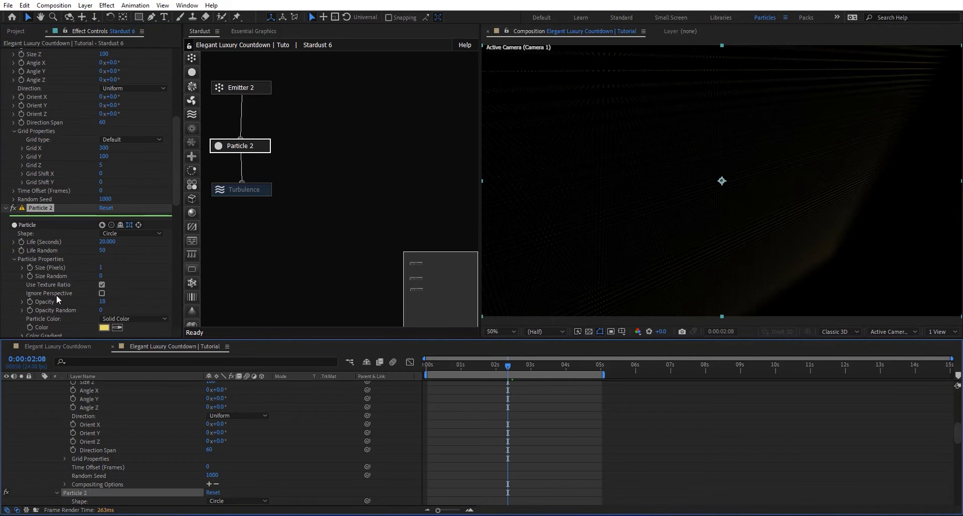
{"action": "left_click", "coordinate": [243, 88]}
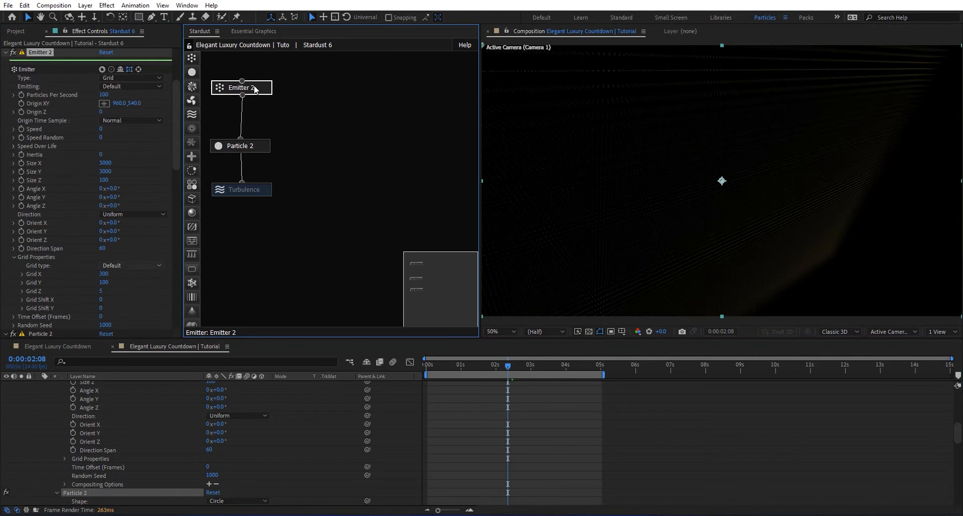
{"action": "left_click", "coordinate": [113, 190]}
{"action": "key", "text": "Return"}
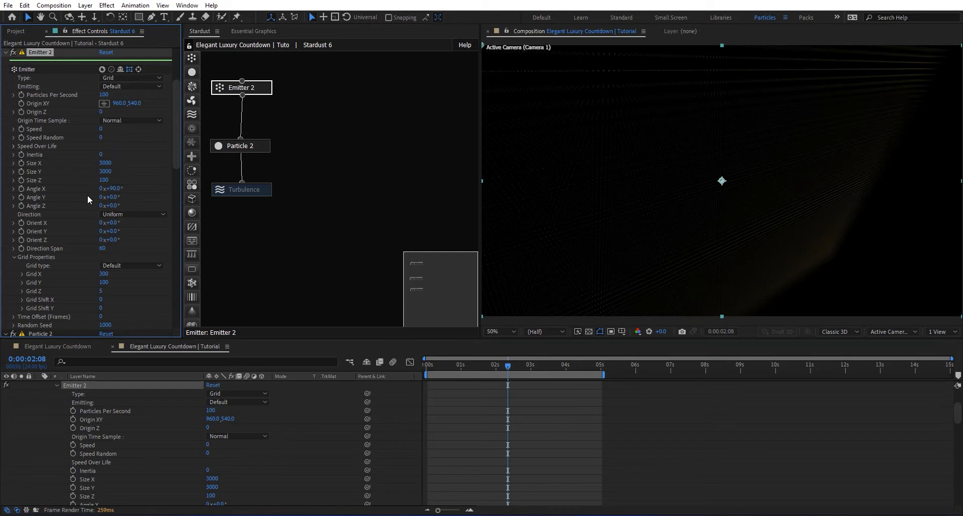
{"action": "scroll", "coordinate": [750, 184], "scroll_direction": "down", "scroll_amount": 1}
{"action": "scroll", "coordinate": [751, 183], "scroll_direction": "up", "scroll_amount": 1}
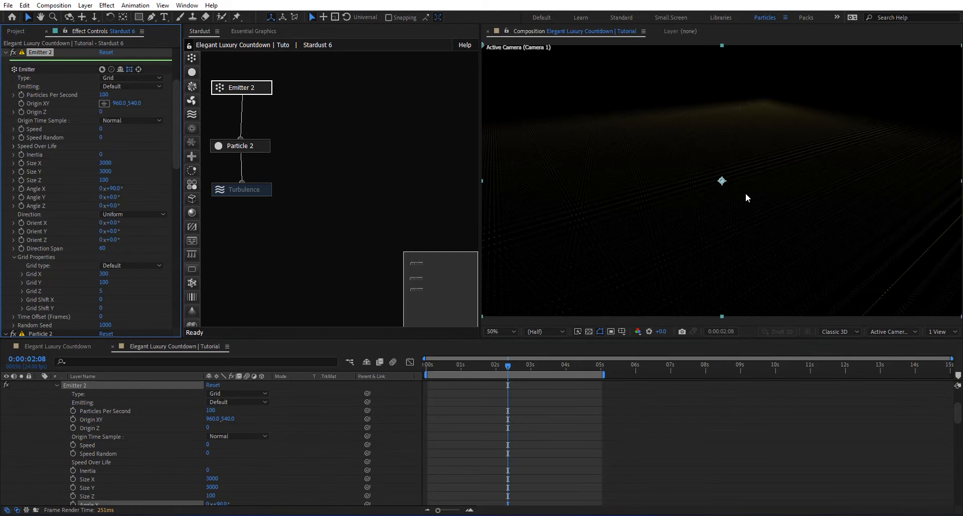
{"action": "scroll", "coordinate": [60, 195], "scroll_direction": "down", "scroll_amount": 3}
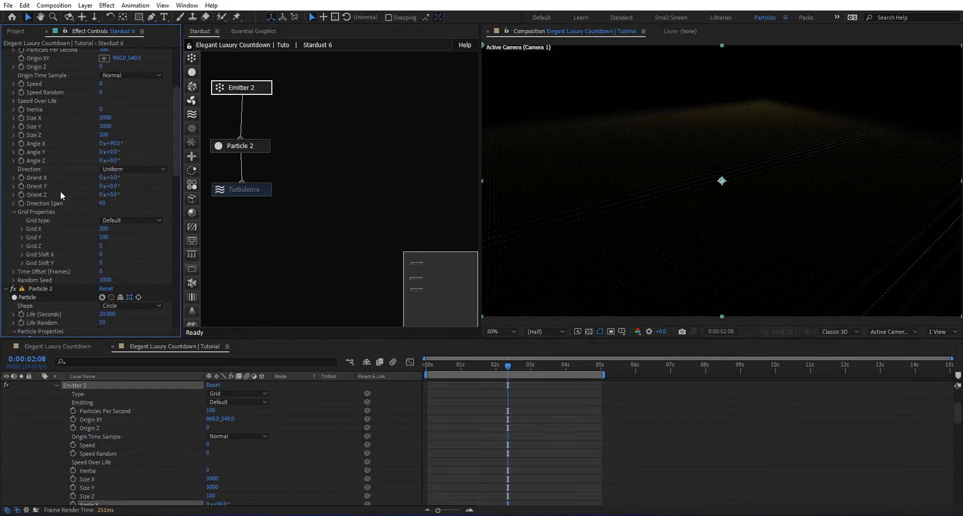
Step: Set Emitter 2's Grid Z to 1 so the particle grid has a single layer
{"action": "left_click", "coordinate": [101, 245]}
{"action": "type", "text": "1"}
{"action": "key", "text": "Return"}
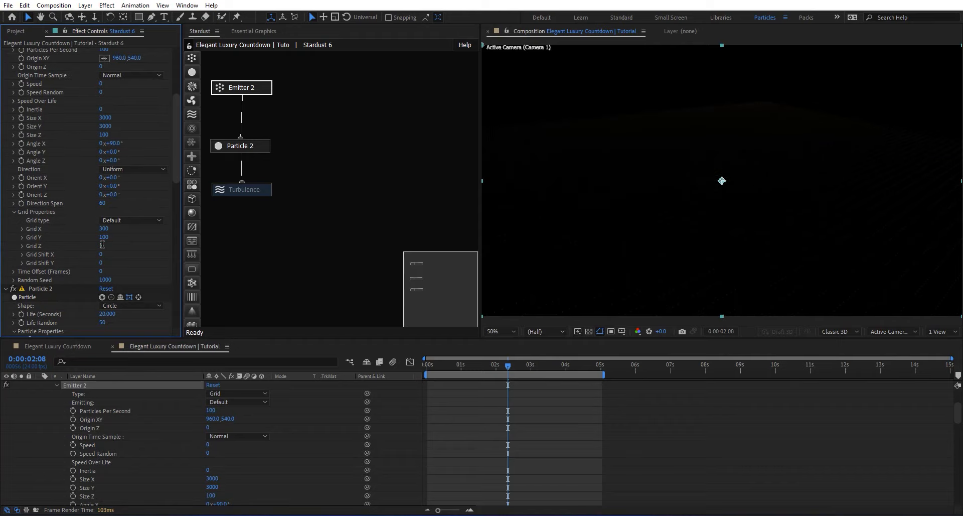
Step: Enable the disabled Turbulence node below Particle 2
{"action": "left_click", "coordinate": [260, 198]}
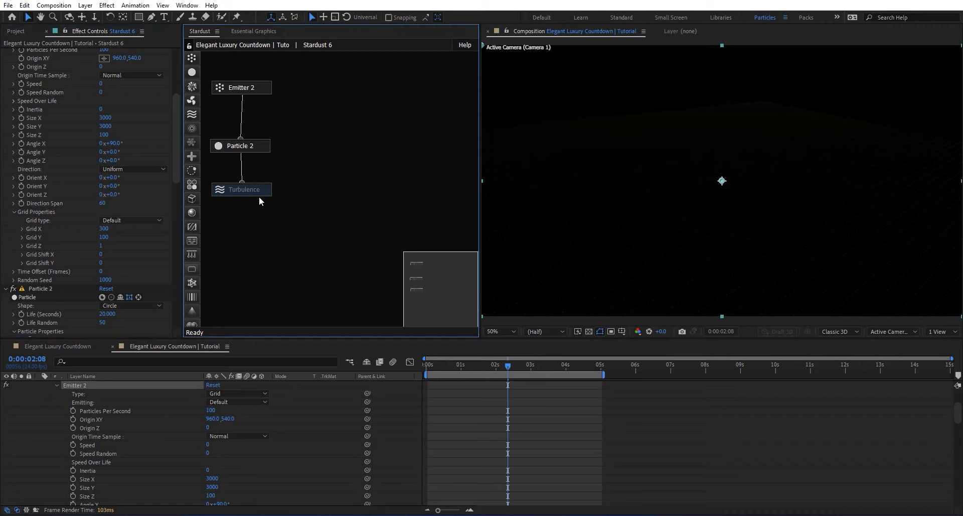
{"action": "left_click", "coordinate": [266, 147]}
{"action": "left_click", "coordinate": [262, 193]}
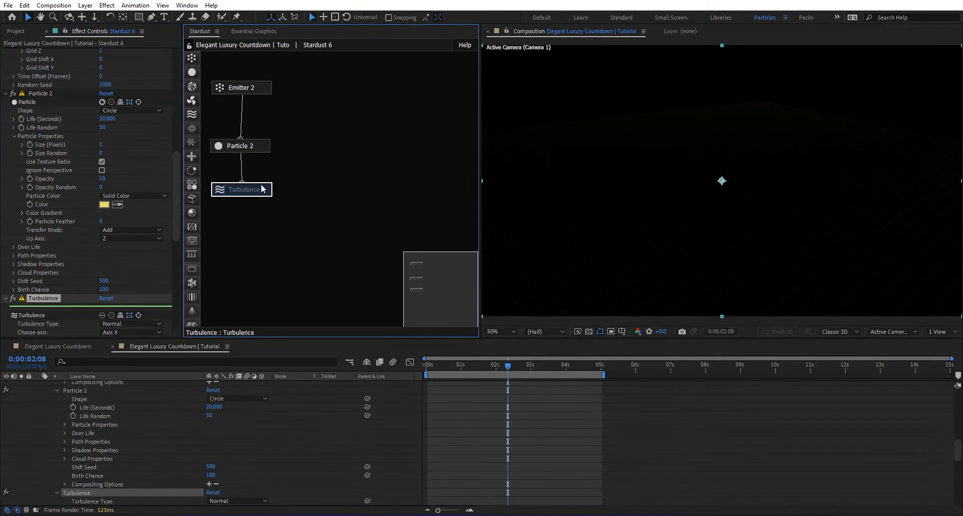
{"action": "right_click", "coordinate": [262, 193]}
{"action": "left_click", "coordinate": [288, 169]}
Step: Set Particle 2's Opacity to 100 and its Opacity Random to 50
{"action": "left_click", "coordinate": [240, 146]}
{"action": "scroll", "coordinate": [88, 177], "scroll_direction": "down", "scroll_amount": 2}
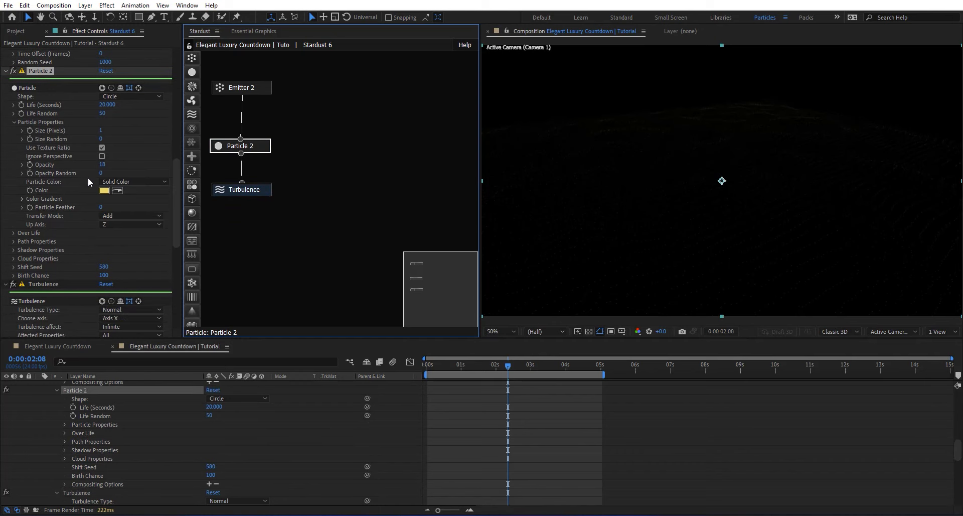
{"action": "left_click_drag", "start_coordinate": [102, 164], "coordinate": [193, 170]}
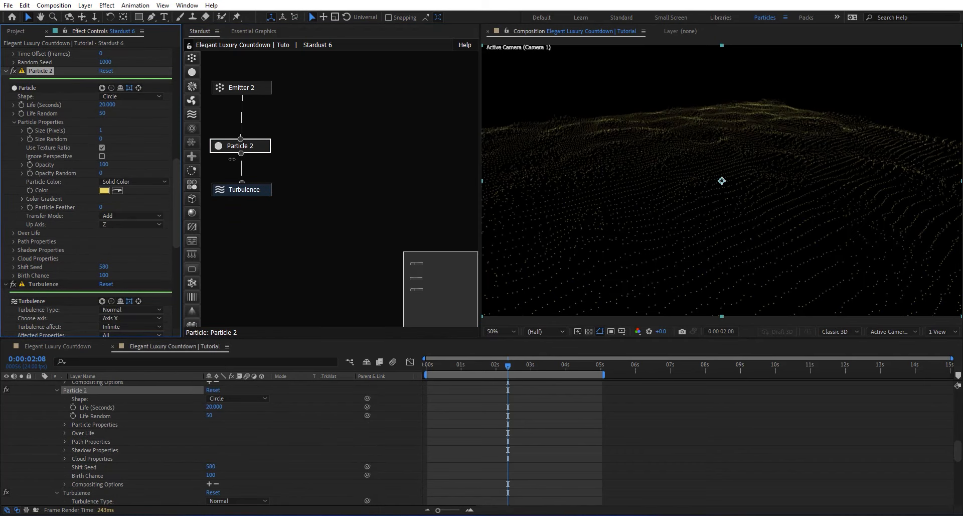
{"action": "left_click_drag", "start_coordinate": [100, 173], "coordinate": [156, 170]}
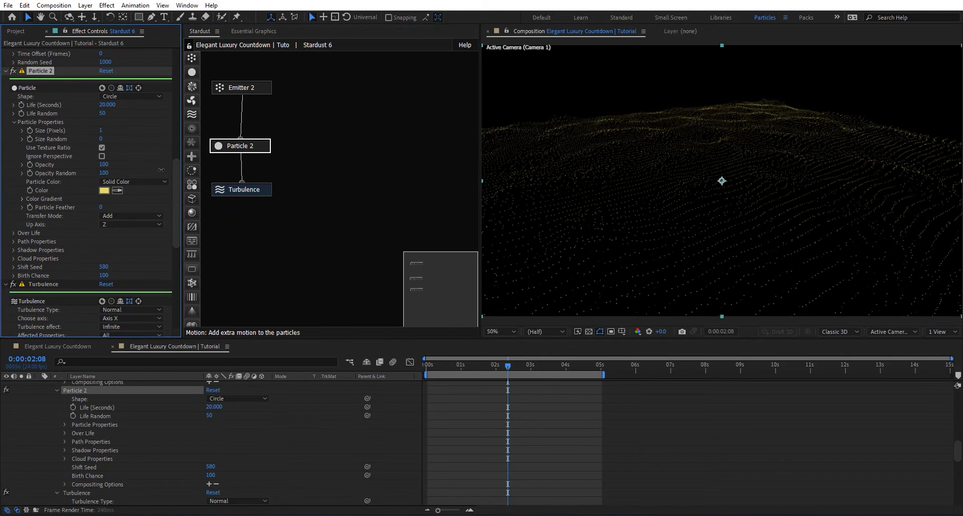
{"action": "left_click", "coordinate": [104, 173]}
{"action": "type", "text": "50"}
{"action": "key", "text": "Return"}
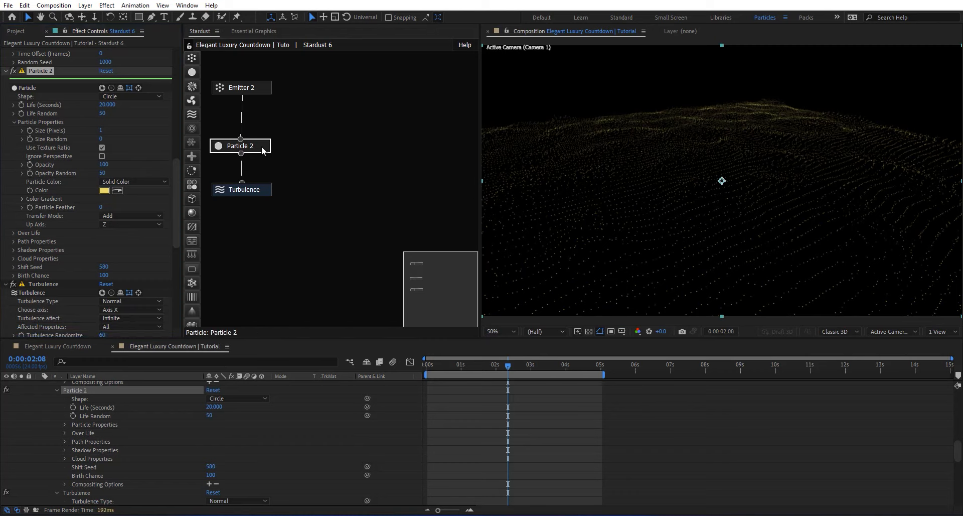
Step: Duplicate the Particle 2 node, place the copy beside it and connect the copy to Emitter 2
{"action": "left_click", "coordinate": [262, 152]}
{"action": "key", "text": "ctrl+d"}
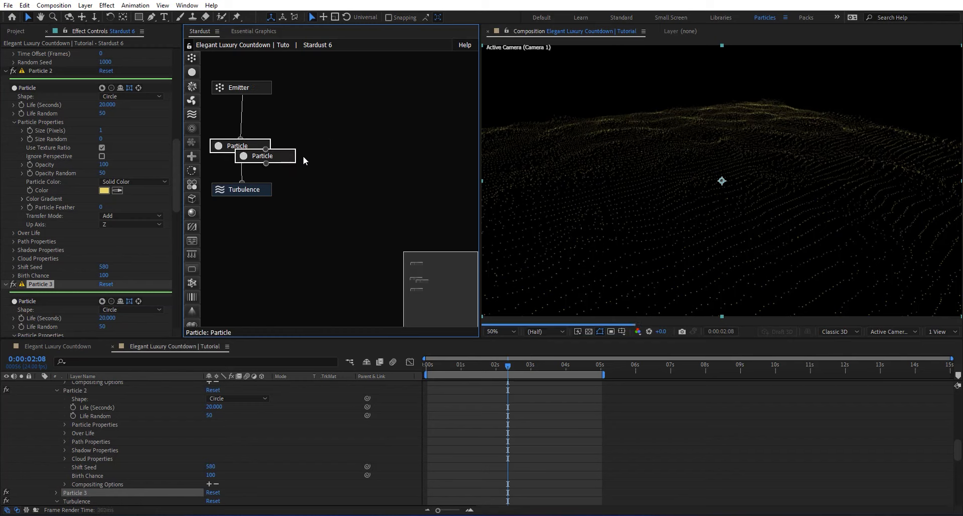
{"action": "left_click_drag", "start_coordinate": [292, 152], "coordinate": [243, 95]}
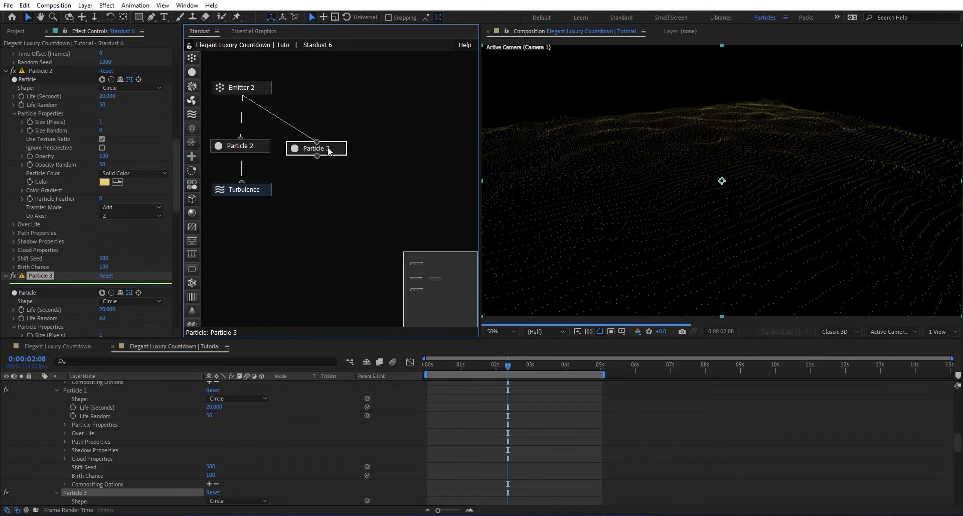
Step: Set Particle 3's Size to 2 pixels and its Size Random to 50
{"action": "scroll", "coordinate": [55, 241], "scroll_direction": "down", "scroll_amount": 3}
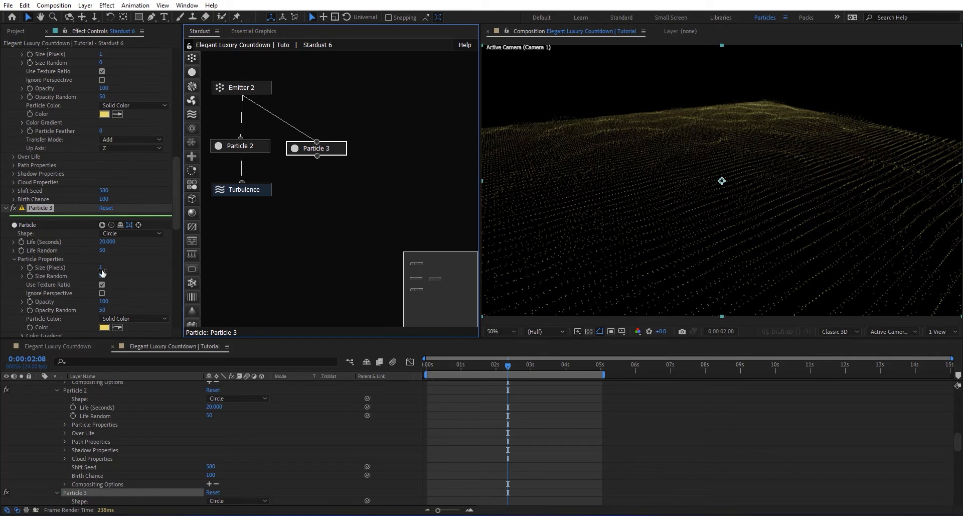
{"action": "left_click", "coordinate": [101, 268]}
{"action": "type", "text": "2"}
{"action": "key", "text": "Return"}
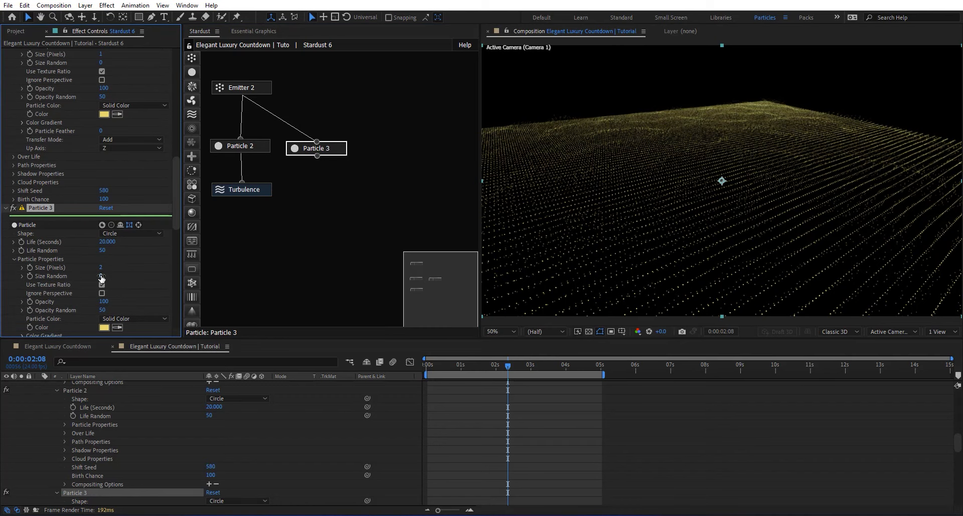
{"action": "left_click", "coordinate": [101, 276]}
{"action": "type", "text": "50"}
Step: Set Particle 3's Opacity Random to 0 and its Opacity to 50
{"action": "left_click", "coordinate": [104, 310]}
{"action": "type", "text": "0"}
{"action": "left_click", "coordinate": [107, 302]}
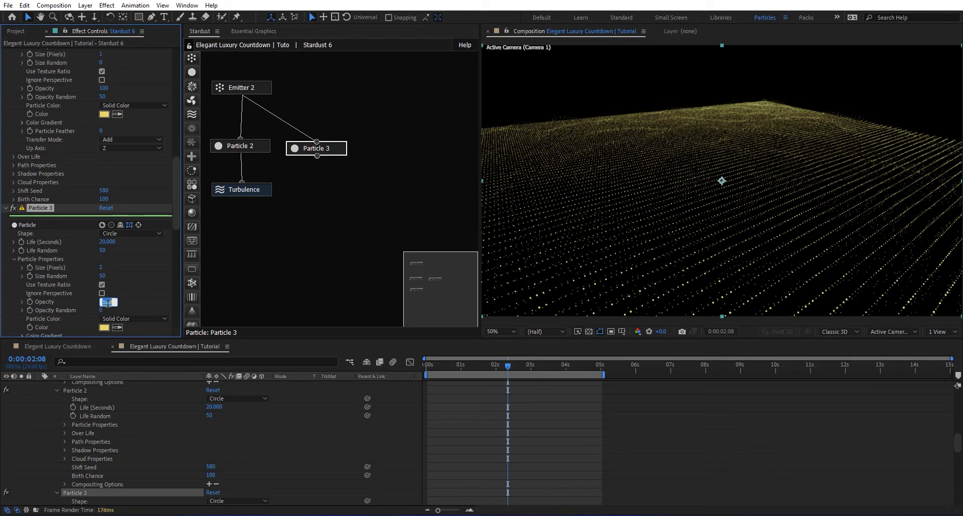
{"action": "type", "text": "50"}
{"action": "key", "text": "Return"}
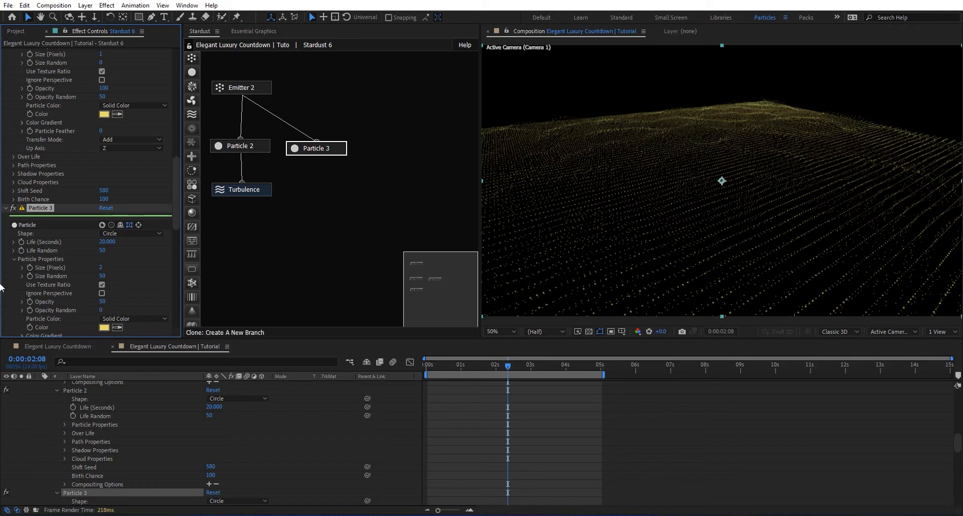
Step: Connect Particle 3 to the Turbulence node and select Turbulence
{"action": "scroll", "coordinate": [50, 272], "scroll_direction": "down", "scroll_amount": 3}
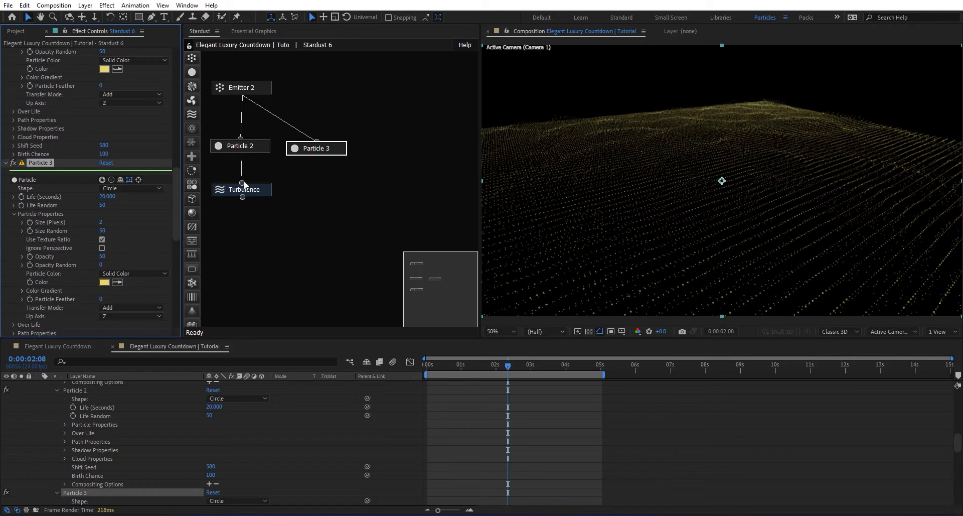
{"action": "left_click_drag", "start_coordinate": [243, 183], "coordinate": [326, 150]}
{"action": "left_click", "coordinate": [259, 191]}
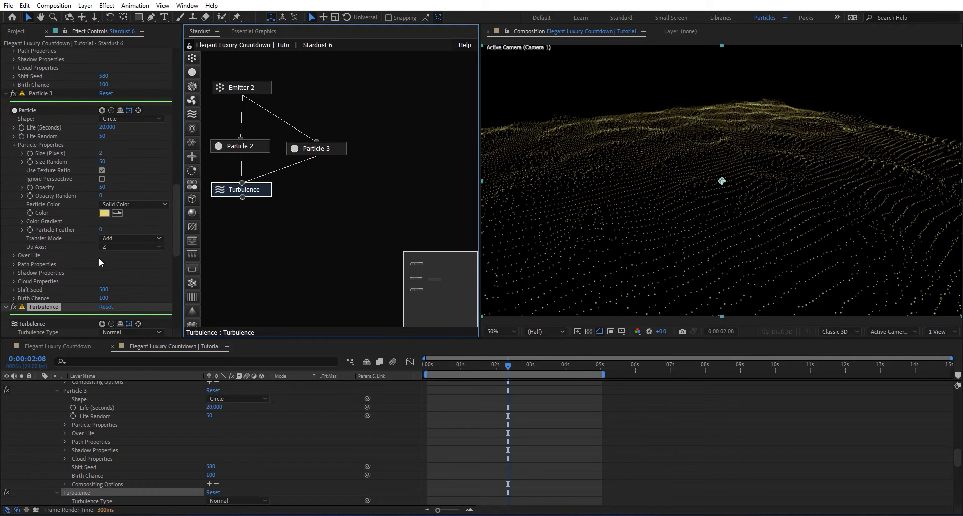
Step: Set Turbulence's Position offset to 300 and its Noise Scale to 1500
{"action": "scroll", "coordinate": [99, 261], "scroll_direction": "down", "scroll_amount": 7}
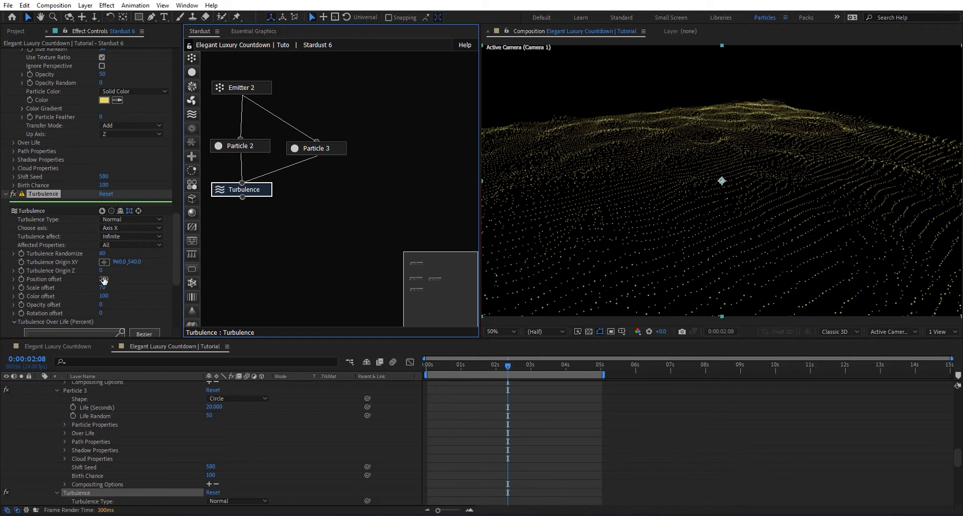
{"action": "left_click", "coordinate": [102, 280]}
{"action": "scroll", "coordinate": [71, 268], "scroll_direction": "down", "scroll_amount": 1}
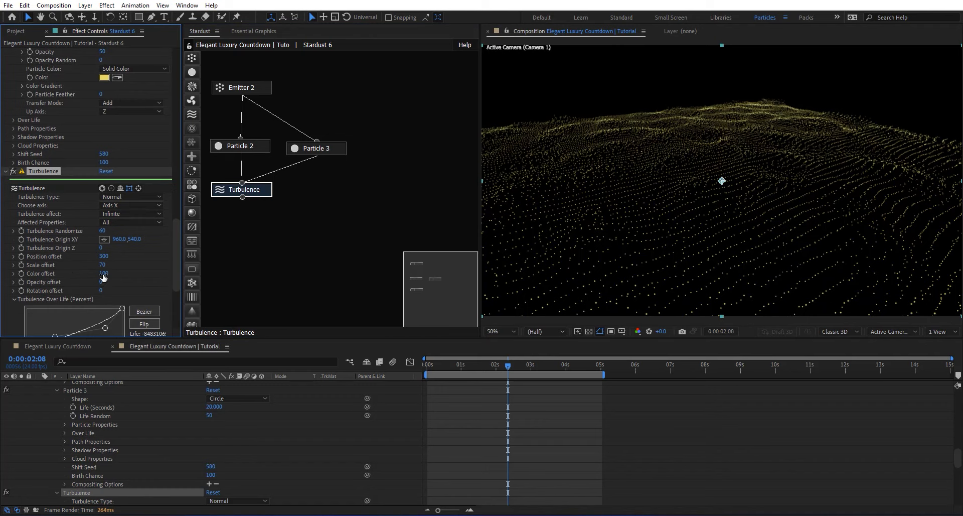
{"action": "scroll", "coordinate": [64, 251], "scroll_direction": "down", "scroll_amount": 6}
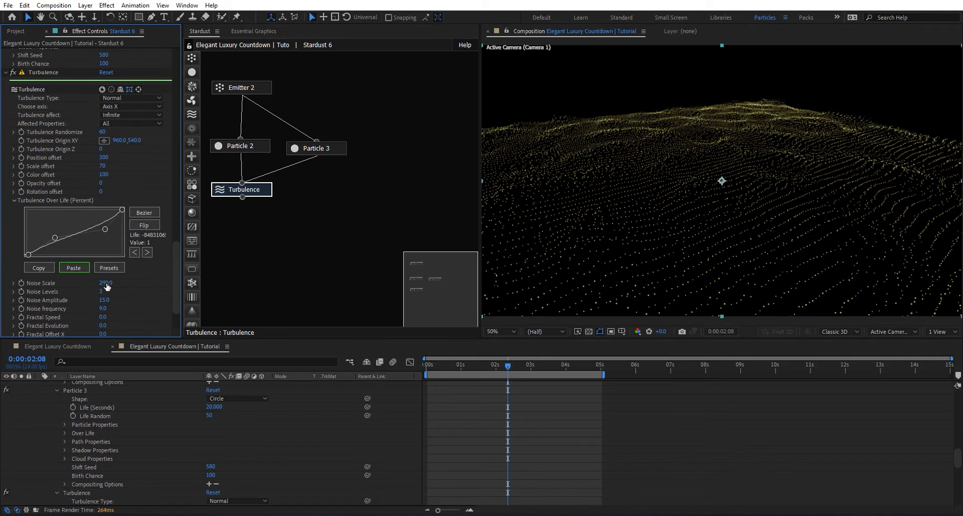
{"action": "left_click", "coordinate": [106, 284]}
{"action": "key", "text": "Return"}
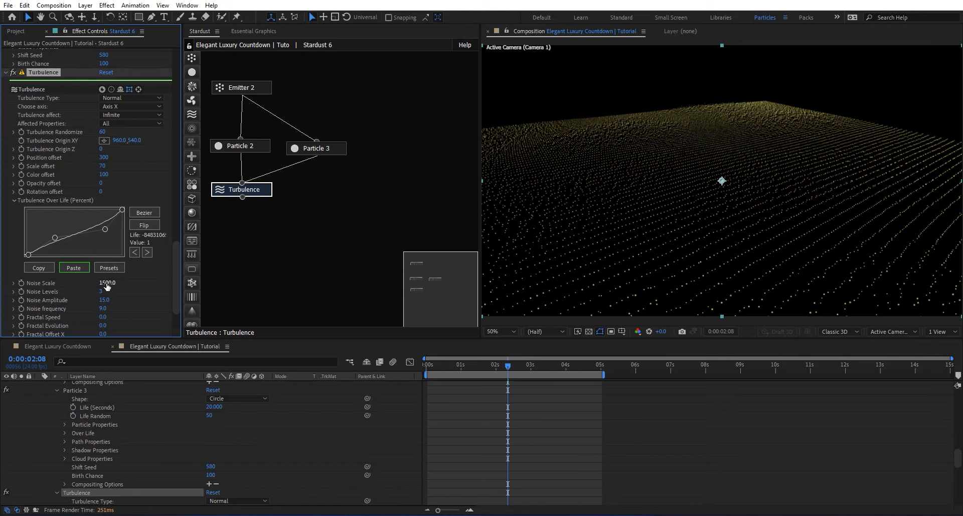
Step: Change the Turbulence Type to Axis and choose Axis Y
{"action": "left_click", "coordinate": [130, 98]}
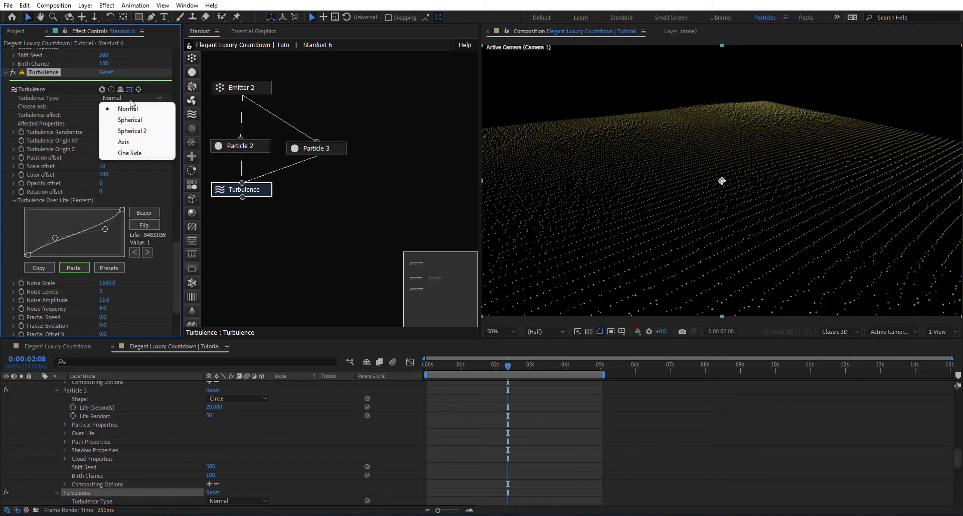
{"action": "left_click", "coordinate": [134, 142]}
{"action": "left_click", "coordinate": [125, 107]}
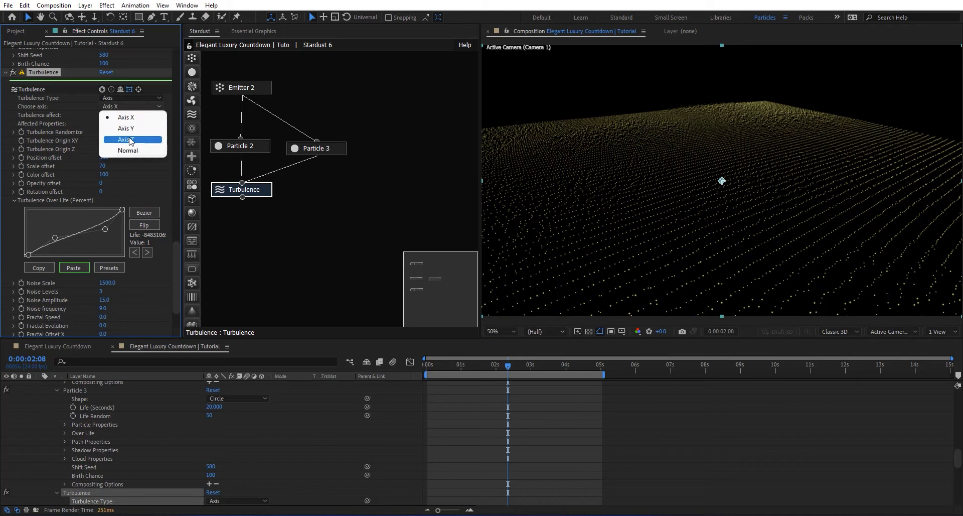
{"action": "left_click", "coordinate": [131, 129]}
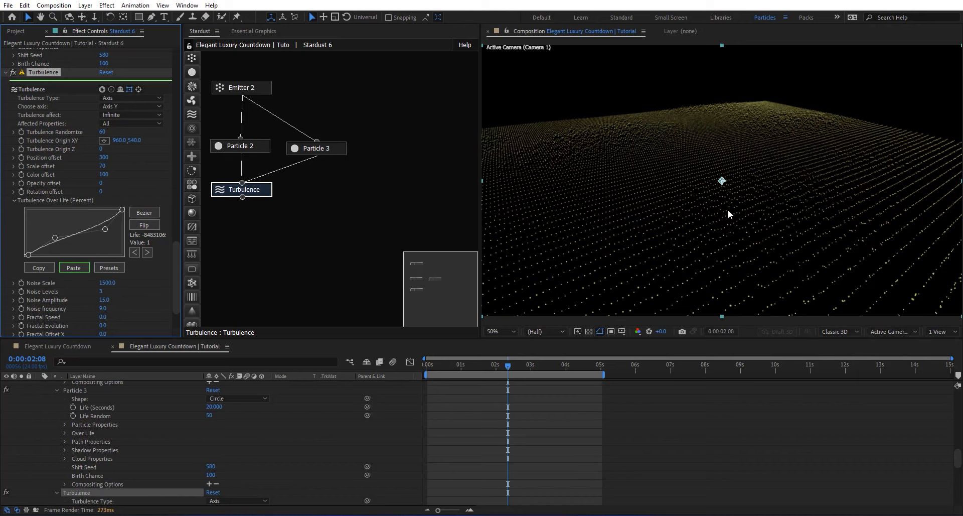
Step: Set Turbulence's Position offset to 500
{"action": "left_click", "coordinate": [103, 157]}
{"action": "type", "text": "500"}
{"action": "key", "text": "Return"}
Step: Reset Turbulence's Over Life curve, Noise Amplitude and Noise frequency to their default values
{"action": "right_click", "coordinate": [69, 199]}
{"action": "left_click", "coordinate": [100, 294]}
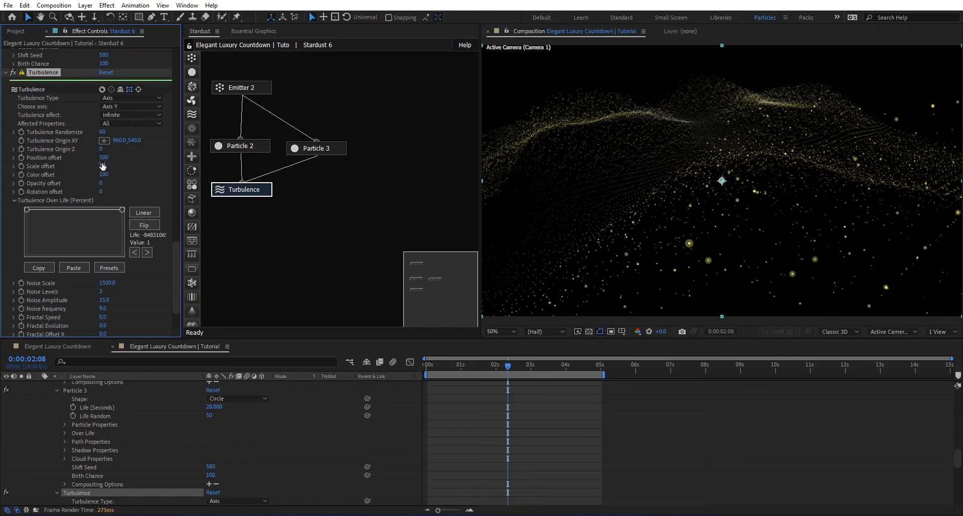
{"action": "left_click_drag", "start_coordinate": [102, 166], "coordinate": [105, 174]}
{"action": "right_click", "coordinate": [72, 304]}
{"action": "left_click", "coordinate": [70, 324]}
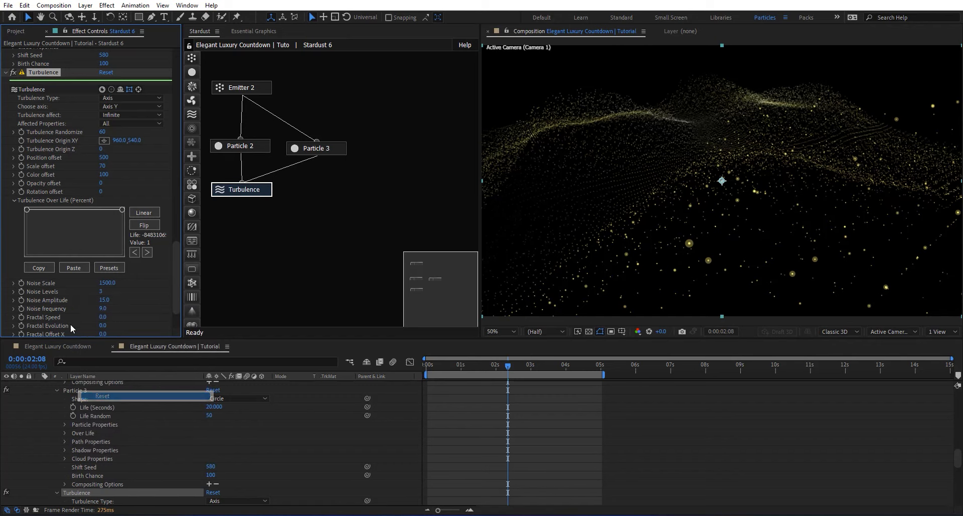
{"action": "right_click", "coordinate": [68, 309]}
{"action": "left_click", "coordinate": [106, 402]}
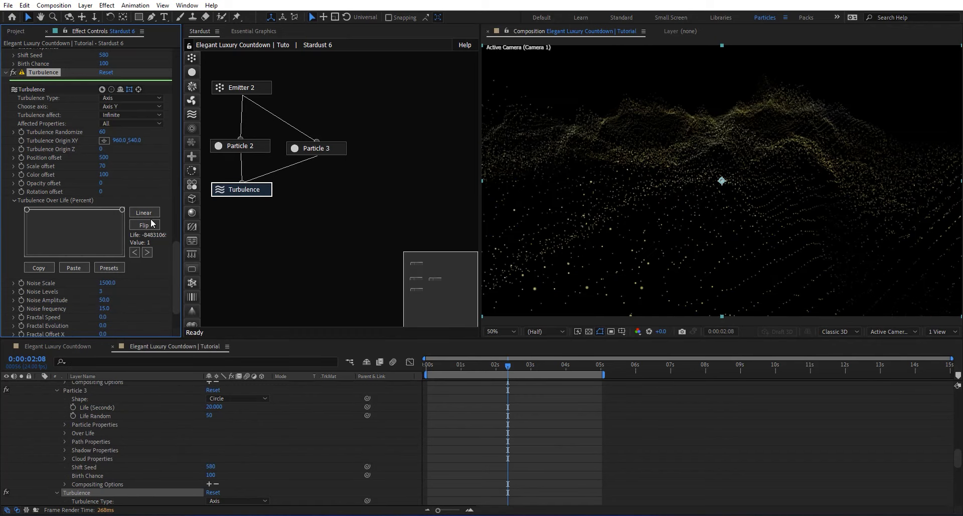
Step: Set Turbulence's Position offset to 300 and its Turbulence Randomize to 50
{"action": "left_click", "coordinate": [103, 158]}
{"action": "left_click", "coordinate": [101, 132]}
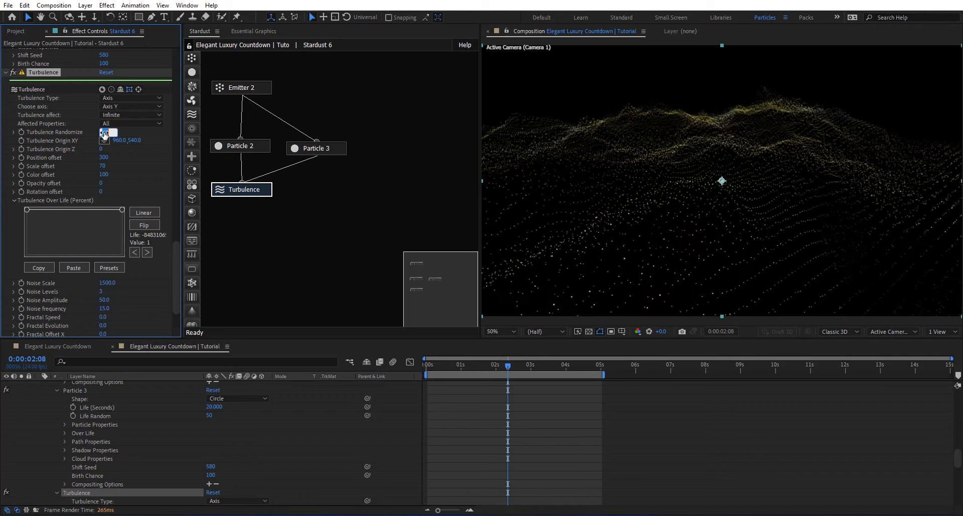
{"action": "type", "text": "50"}
{"action": "key", "text": "Return"}
Step: Set Turbulence's Fractal Speed to 5 and scrub the timeline to 0:00:03:14 to preview the wave motion
{"action": "left_click_drag", "start_coordinate": [562, 364], "coordinate": [503, 372]}
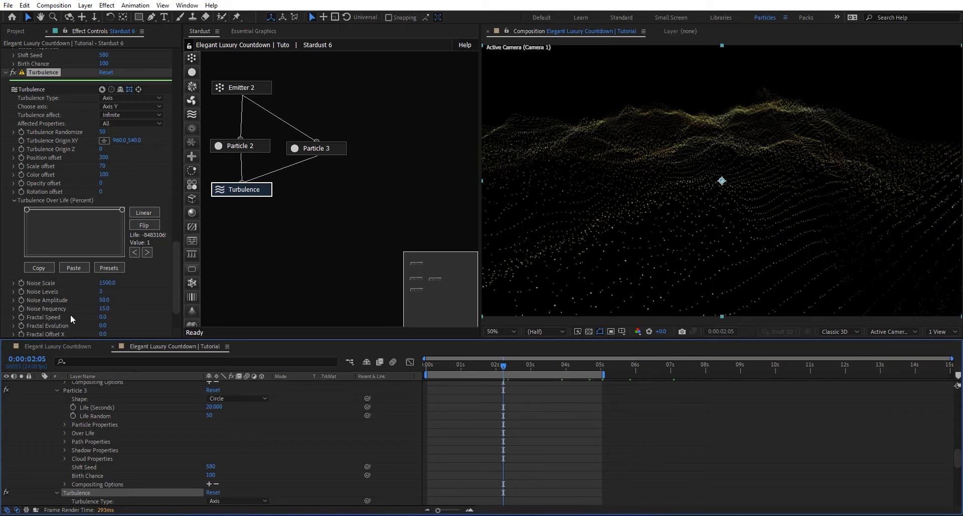
{"action": "left_click", "coordinate": [102, 318]}
{"action": "type", "text": "5"}
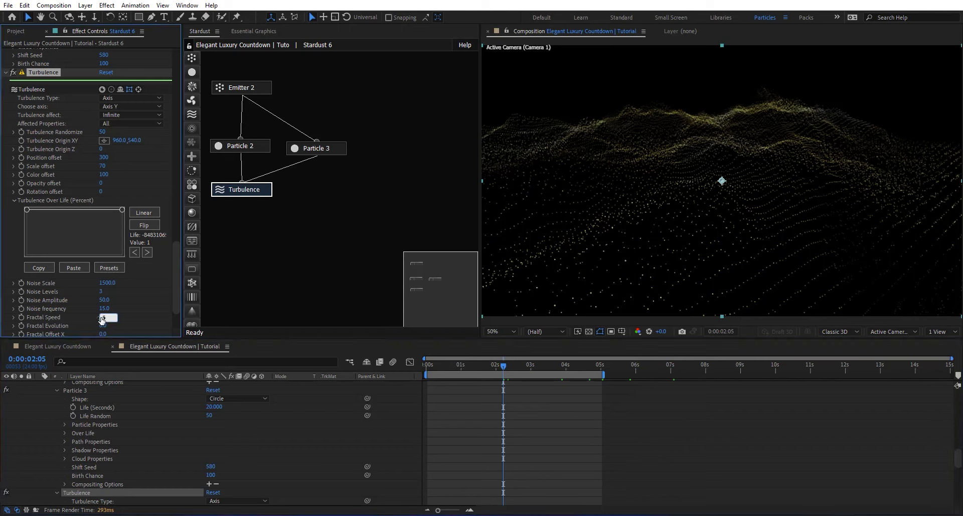
{"action": "key", "text": "Return"}
{"action": "key", "text": "space"}
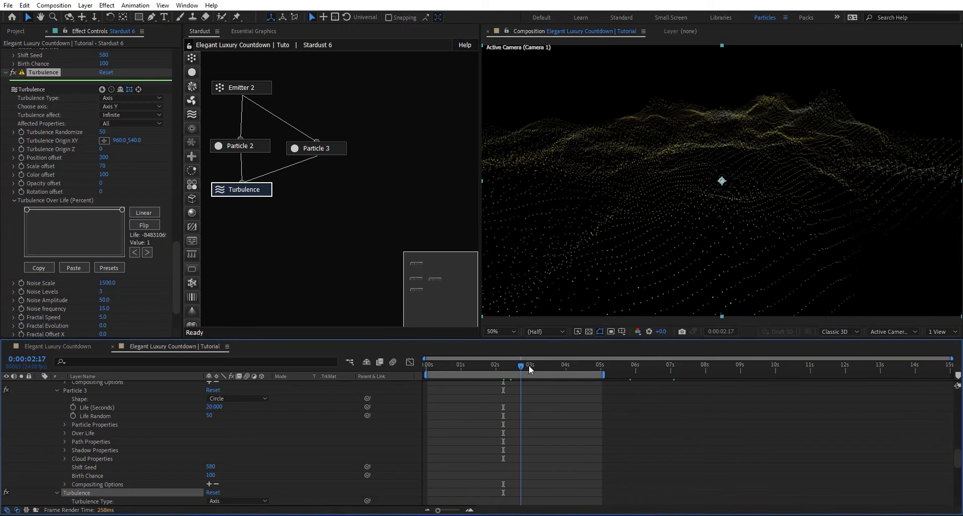
{"action": "left_click_drag", "start_coordinate": [506, 374], "coordinate": [551, 366]}
Step: Collapse Stardust 6 and turn off its solo, and preview the full composition at 0:00:01:21 and 0:00:04:13
{"action": "scroll", "coordinate": [140, 408], "scroll_direction": "up", "scroll_amount": 10}
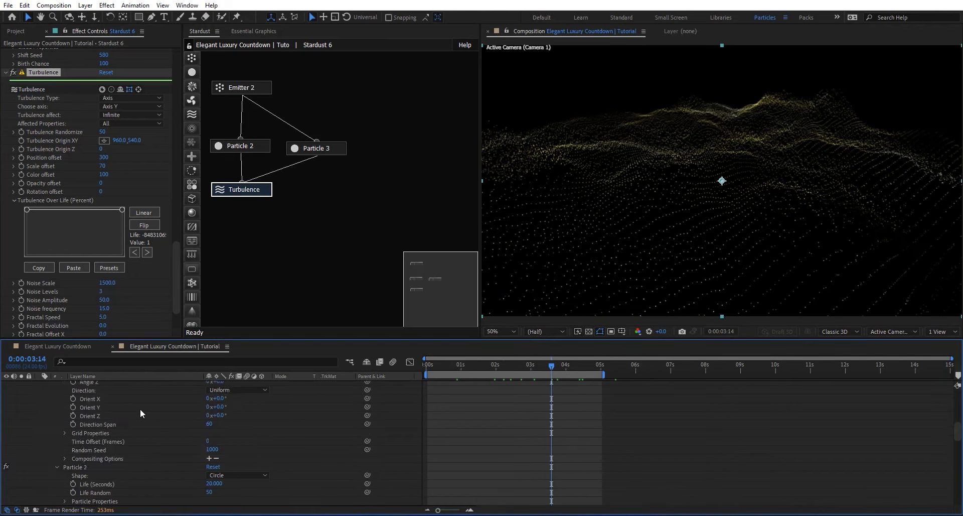
{"action": "left_click", "coordinate": [38, 428]}
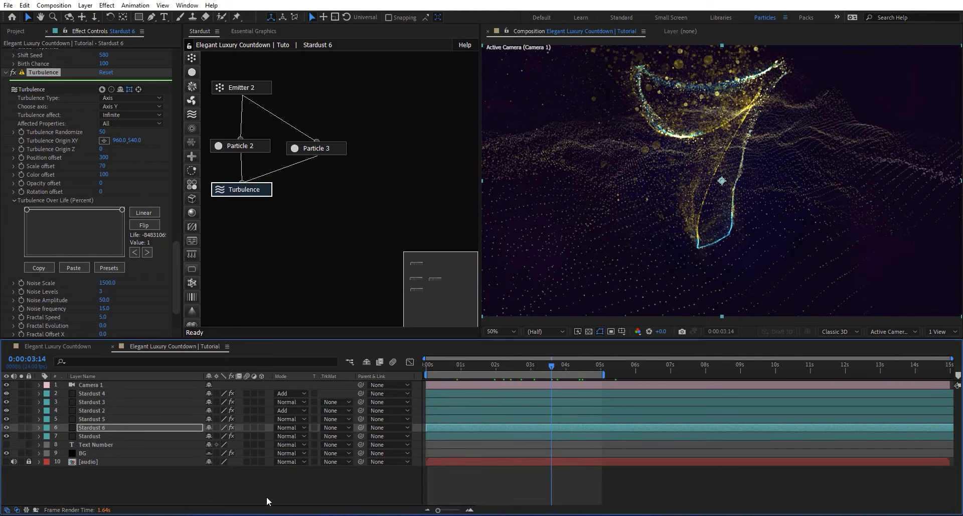
{"action": "left_click", "coordinate": [266, 495]}
{"action": "left_click_drag", "start_coordinate": [545, 365], "coordinate": [493, 376]}
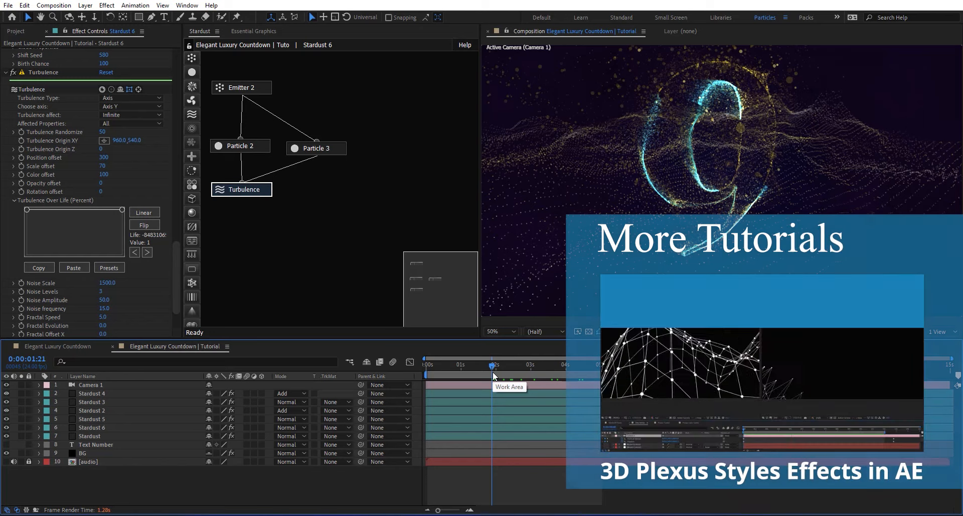
{"action": "left_click", "coordinate": [585, 366]}
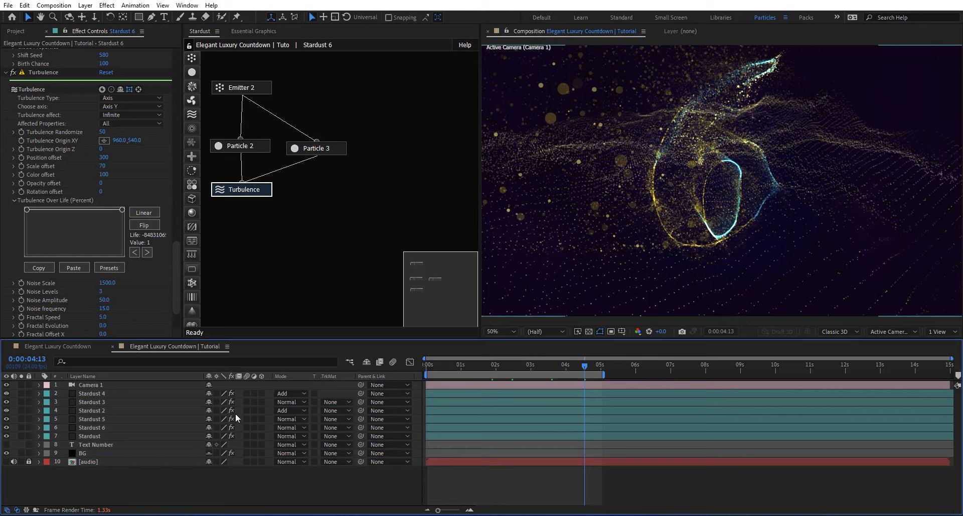
Step: Make the Text Number layer visible and solo it
{"action": "left_click", "coordinate": [96, 444]}
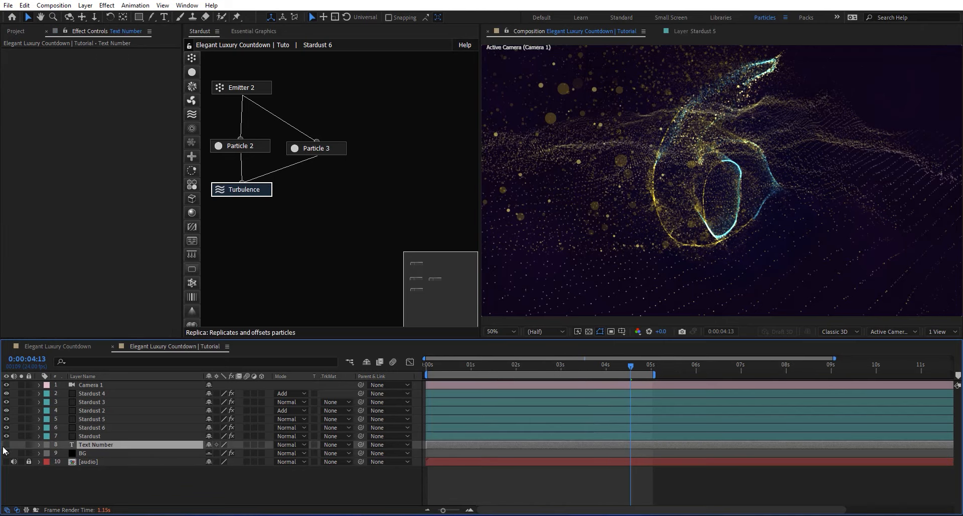
{"action": "left_click", "coordinate": [6, 444]}
{"action": "left_click", "coordinate": [21, 444]}
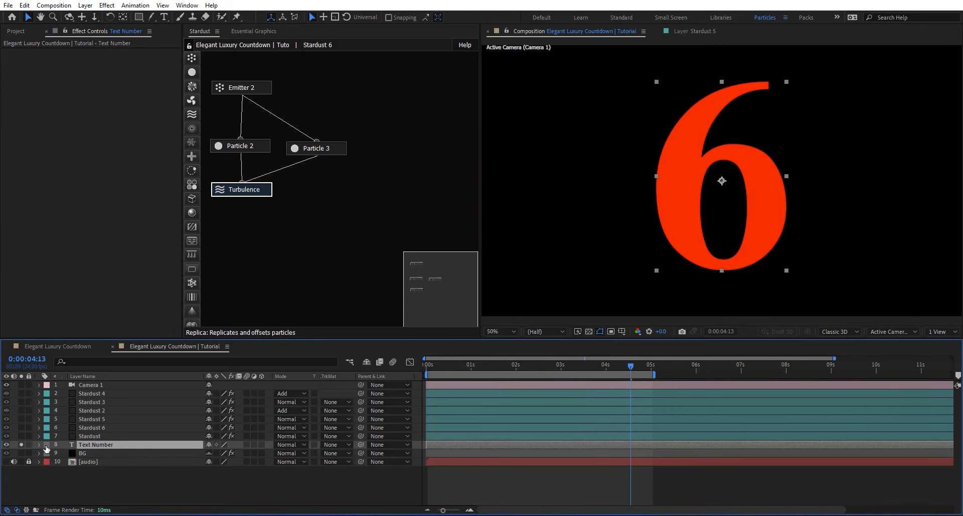
Step: Make the Text Number layer 3D and return to the composition's first frame
{"action": "left_click", "coordinate": [261, 445]}
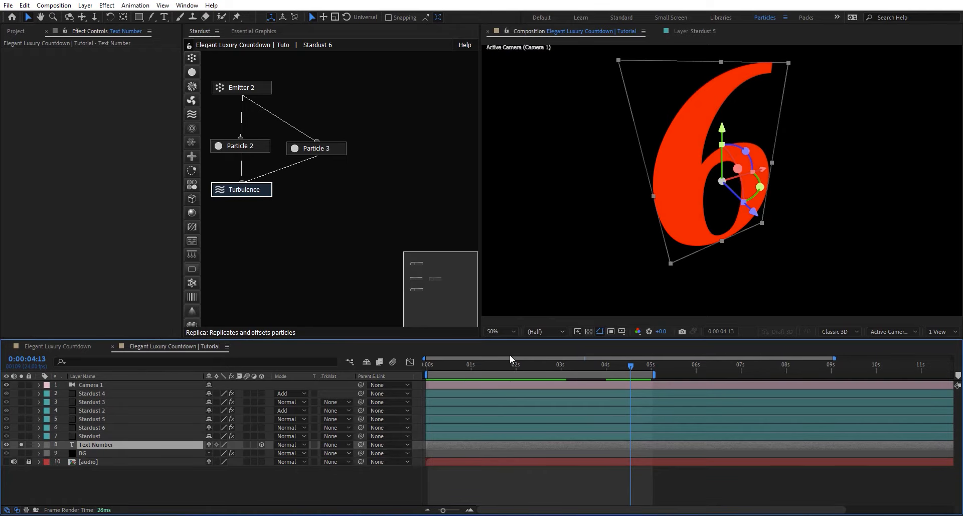
{"action": "left_click", "coordinate": [484, 366]}
{"action": "left_click_drag", "start_coordinate": [472, 370], "coordinate": [432, 381]}
Step: Start a Position keyframe on Camera 1 at 0:00:00:00 with the values 1500, 600, 0
{"action": "left_click", "coordinate": [440, 385]}
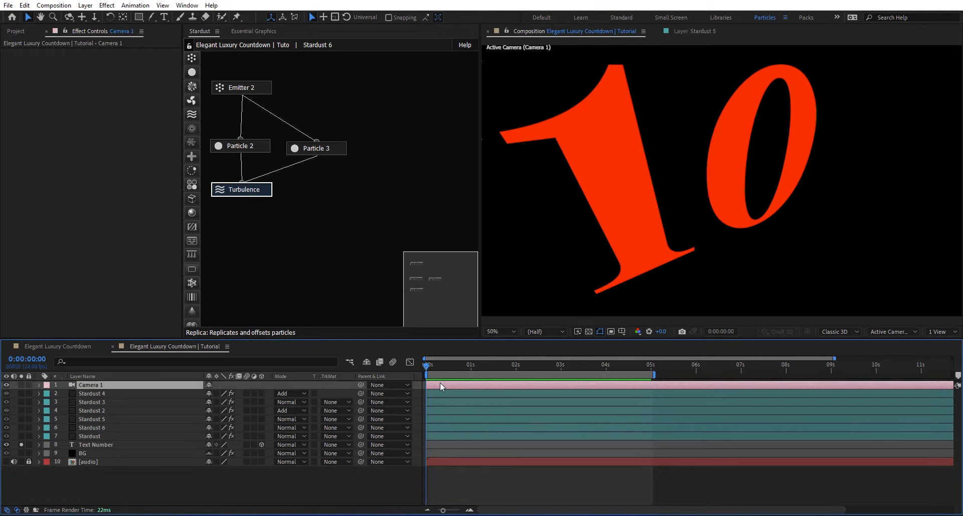
{"action": "key", "text": "u"}
{"action": "key", "text": "u"}
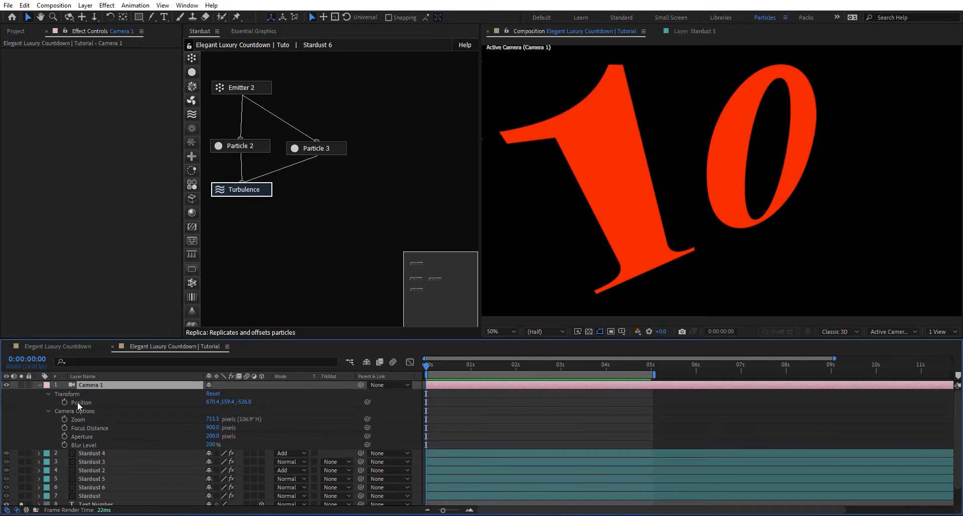
{"action": "left_click", "coordinate": [64, 402]}
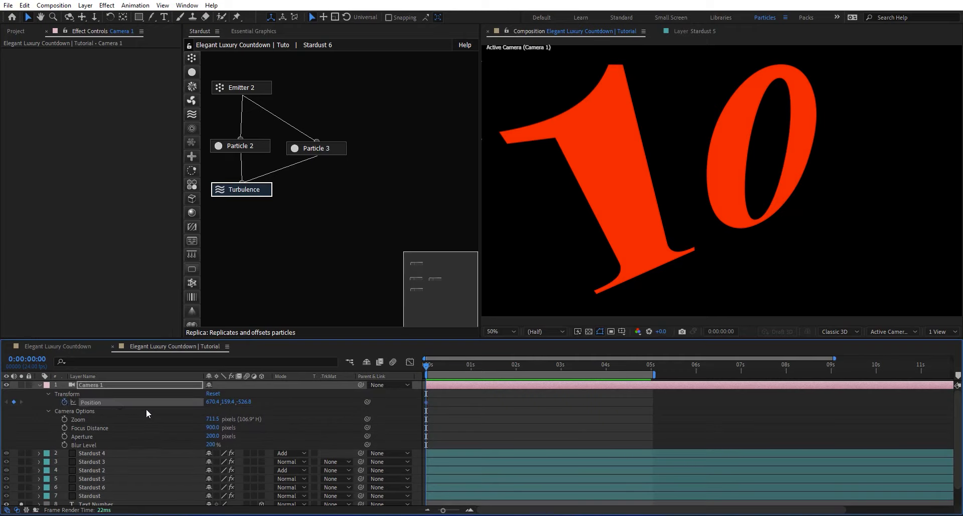
{"action": "left_click", "coordinate": [210, 401]}
{"action": "type", "text": "1500"}
{"action": "key", "text": "Return"}
{"action": "left_click", "coordinate": [231, 401]}
{"action": "type", "text": "600"}
{"action": "key", "text": "Return"}
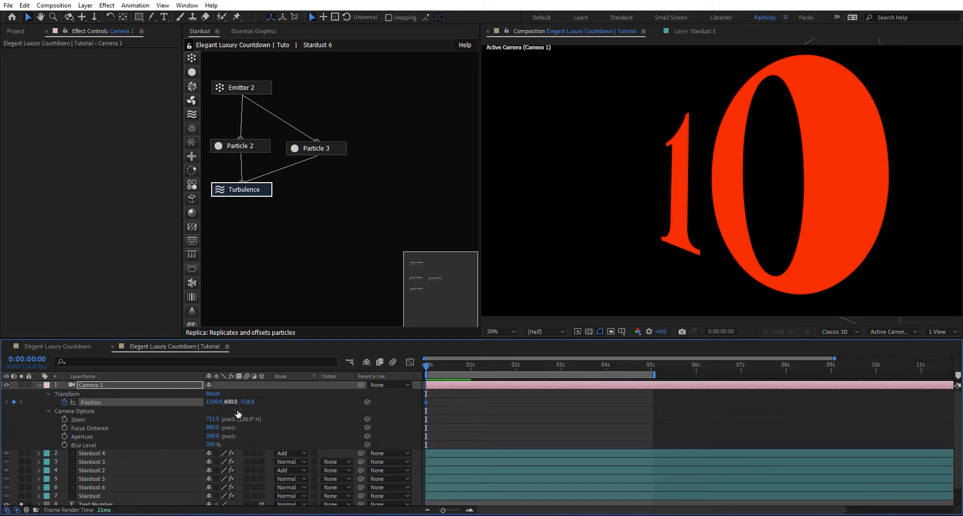
{"action": "left_click", "coordinate": [247, 401]}
{"action": "type", "text": "0"}
{"action": "key", "text": "Return"}
Step: Keyframe Camera 1's Position to 300, 300, -950 at 0:00:01:00 and duplicate the camera, trimmed to one second, as Camera 2
{"action": "key", "text": "shift+Page_Down"}
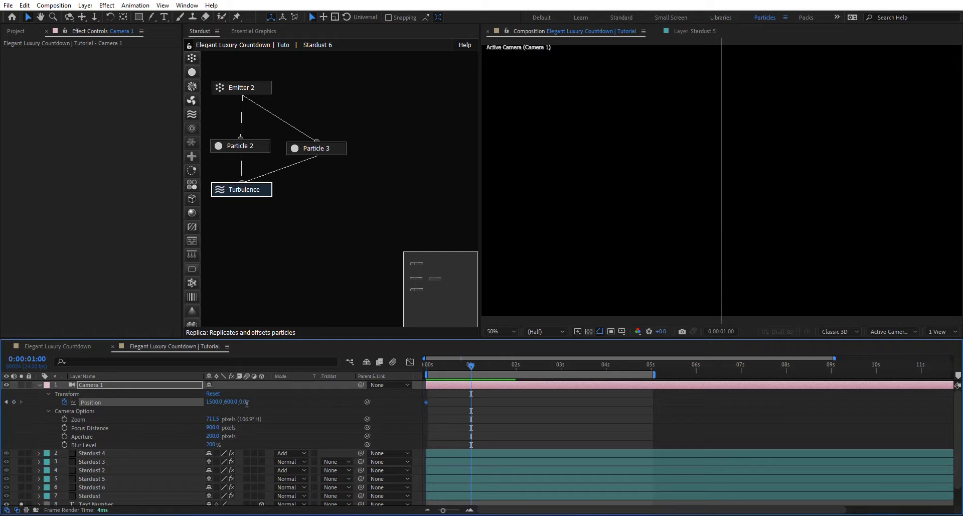
{"action": "key", "text": "ctrl+shift+d"}
{"action": "key", "text": "Page_Up"}
{"action": "left_click", "coordinate": [226, 392]}
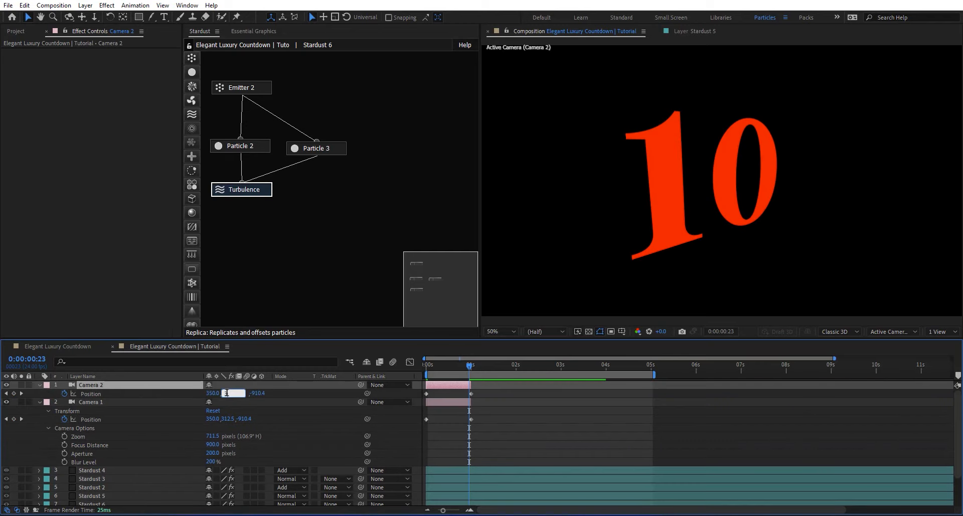
{"action": "type", "text": "300"}
{"action": "key", "text": "Return"}
Step: Set Camera 2's starting Position keyframe to -600, 600, 600
{"action": "left_click_drag", "start_coordinate": [430, 364], "coordinate": [471, 365]}
{"action": "left_click", "coordinate": [214, 394]}
{"action": "type", "text": "-600"}
{"action": "key", "text": "Return"}
{"action": "left_click", "coordinate": [242, 394]}
{"action": "type", "text": "-600"}
Step: Duplicate the second camera as Camera 3 and set its starting Position keyframe to 1030, 1500, 150
{"action": "left_click", "coordinate": [454, 385]}
{"action": "key", "text": "ctrl+d"}
{"action": "left_click", "coordinate": [243, 393]}
{"action": "type", "text": "150"}
{"action": "key", "text": "Return"}
{"action": "left_click", "coordinate": [226, 393]}
{"action": "type", "text": "1500"}
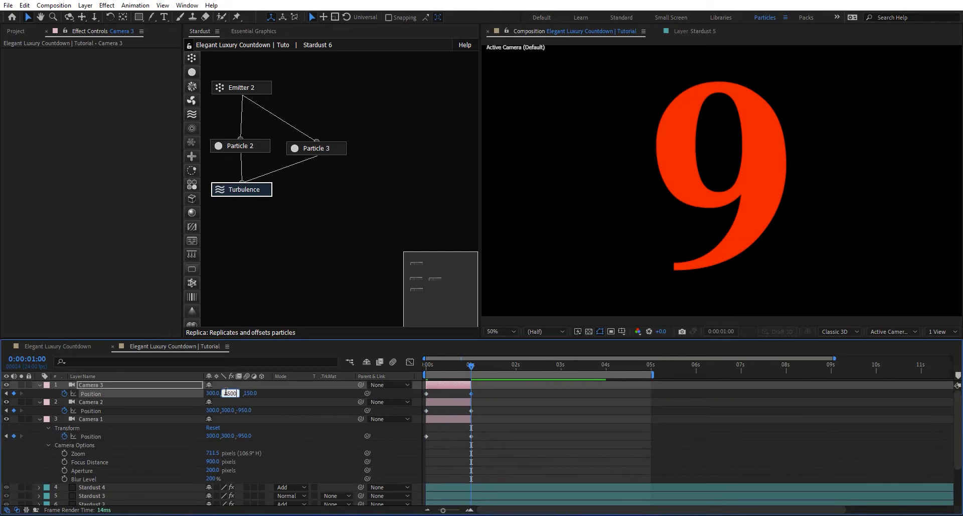
{"action": "key", "text": "Return"}
{"action": "left_click", "coordinate": [214, 394]}
{"action": "type", "text": "1030"}
{"action": "key", "text": "Return"}
{"action": "left_click", "coordinate": [243, 394]}
{"action": "type", "text": "700"}
{"action": "key", "text": "Return"}
Step: Sequence the three camera layers end to end, starting with Camera 1 and finishing with Camera 3
{"action": "left_click", "coordinate": [448, 421]}
{"action": "left_click", "coordinate": [442, 385], "text": "shift"}
{"action": "right_click", "coordinate": [442, 386]}
{"action": "left_click", "coordinate": [581, 347]}
Step: End the work area where Camera 3 finishes at 0:00:03:00 and preview the camera moves
{"action": "left_click_drag", "start_coordinate": [471, 367], "coordinate": [426, 366]}
{"action": "key", "text": "n"}
{"action": "key", "text": "space"}
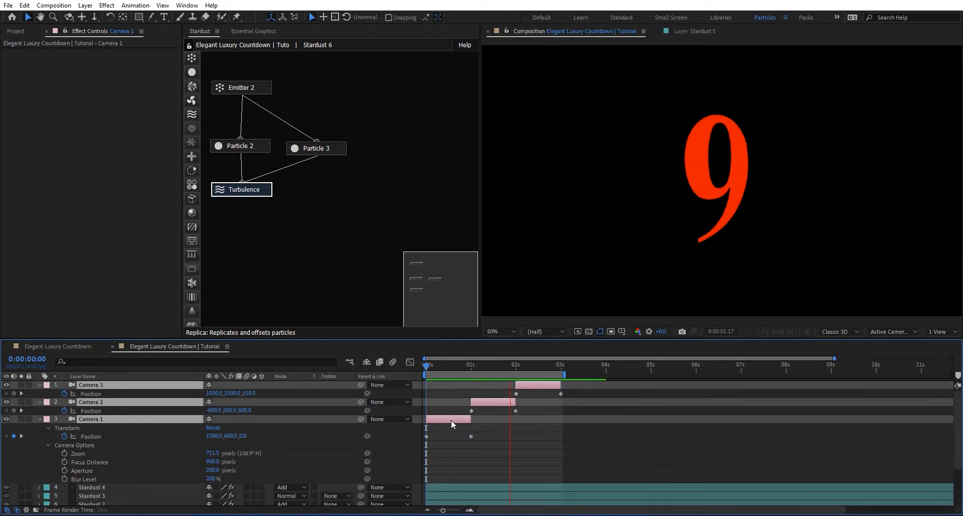
Step: Apply Easy Ease to the Position keyframes of Camera 2 and Camera 3 and adjust their easing in the graph editor
{"action": "left_click", "coordinate": [410, 362]}
{"action": "left_click", "coordinate": [90, 402]}
{"action": "left_click", "coordinate": [91, 410]}
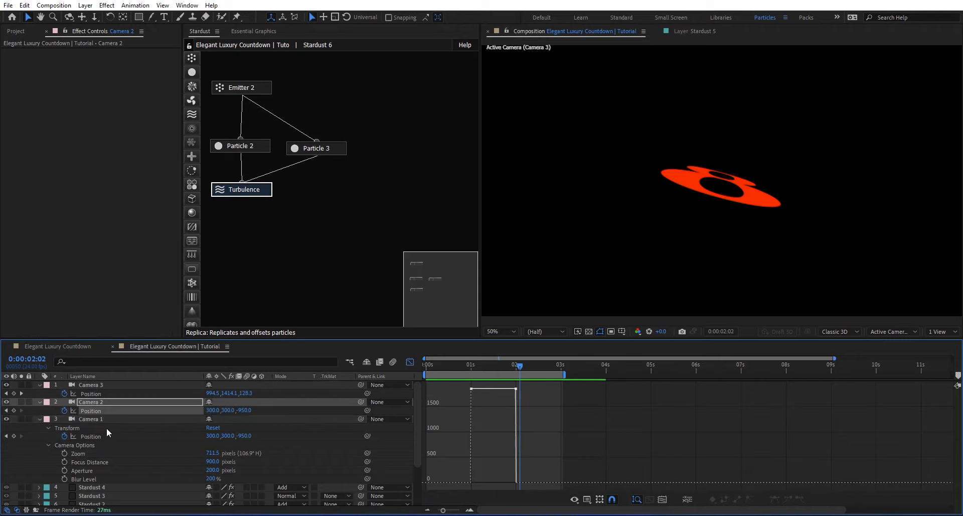
{"action": "left_click", "coordinate": [107, 429], "text": "shift"}
{"action": "left_click", "coordinate": [115, 394], "text": "shift"}
{"action": "left_click_drag", "start_coordinate": [461, 385], "coordinate": [610, 485]}
{"action": "left_click", "coordinate": [775, 499]}
{"action": "left_click_drag", "start_coordinate": [531, 482], "coordinate": [549, 482]}
{"action": "left_click", "coordinate": [410, 362]}
Step: Preview the eased camera moves from the first frame and inspect the number at 0:00:01:05
{"action": "key", "text": "Home"}
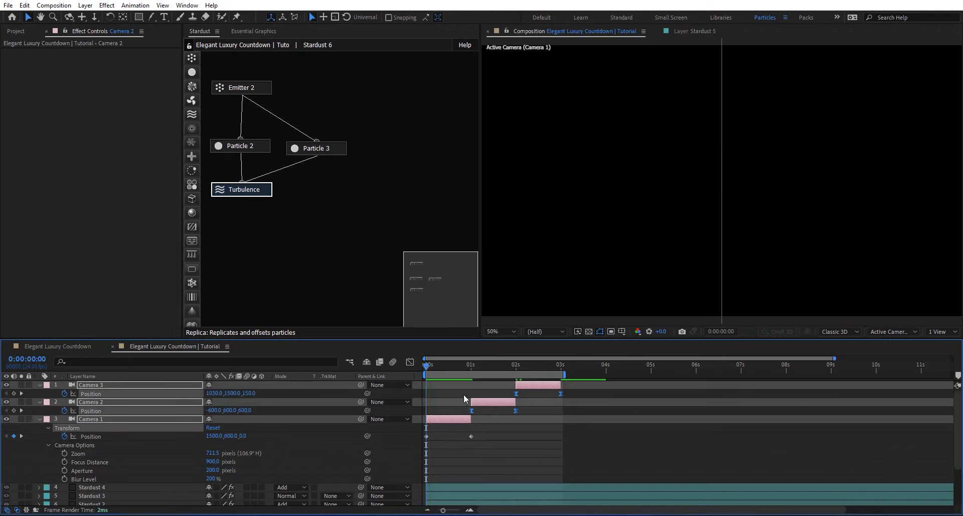
{"action": "key", "text": "space"}
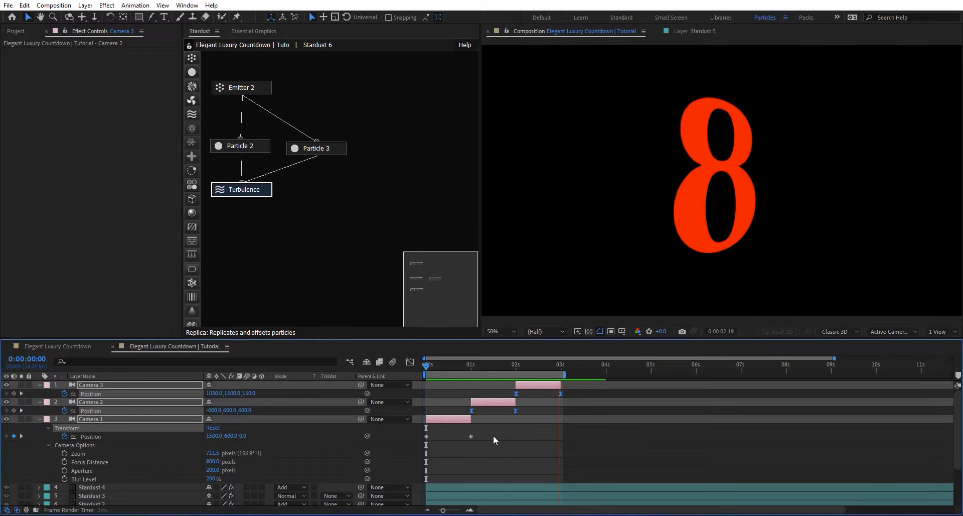
{"action": "key", "text": "Page_Down"}
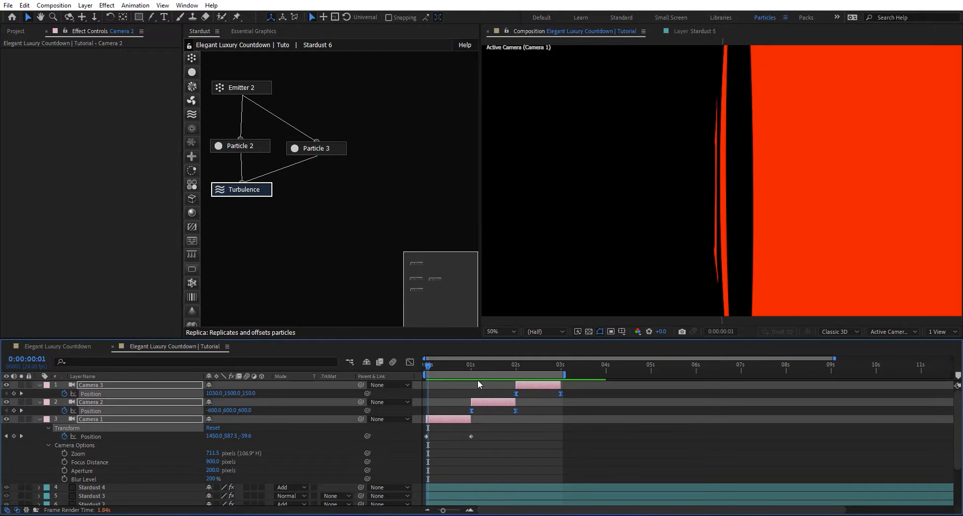
{"action": "left_click", "coordinate": [480, 365]}
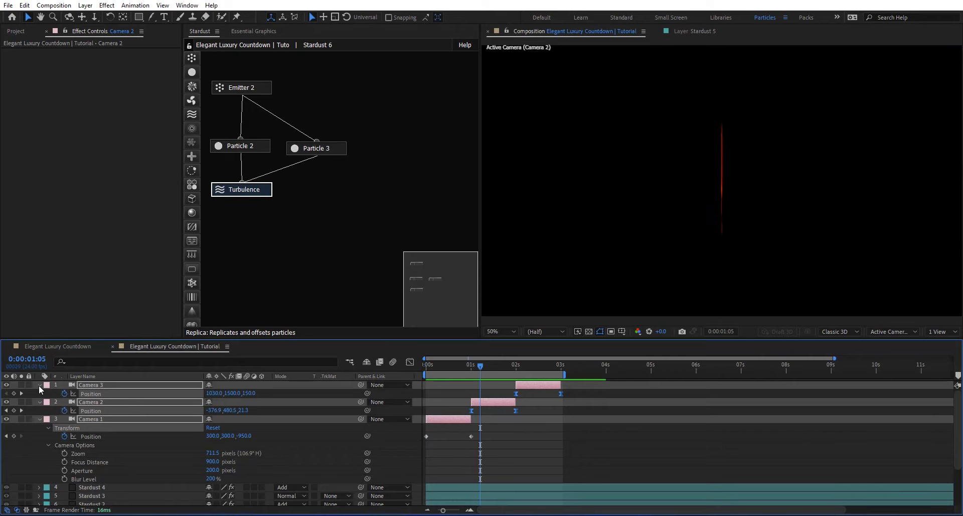
Step: Unsolo and hide the Text Number layer, and turn on Depth of Field for all three cameras
{"action": "left_click", "coordinate": [40, 384]}
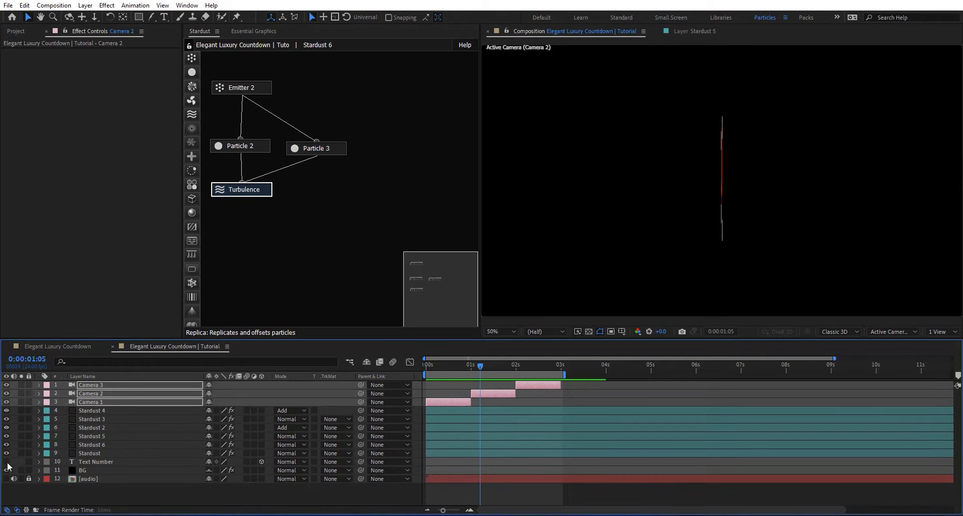
{"action": "left_click", "coordinate": [133, 362]}
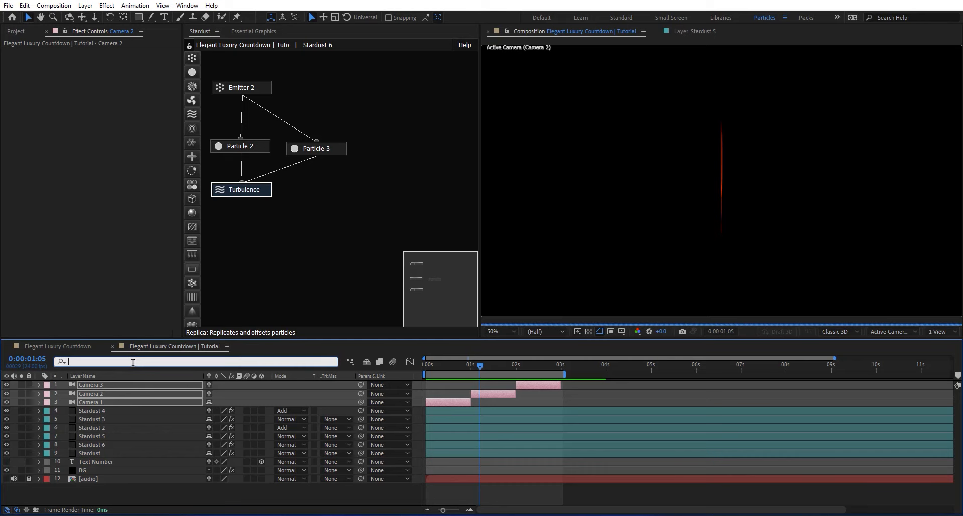
{"action": "type", "text": "depth"}
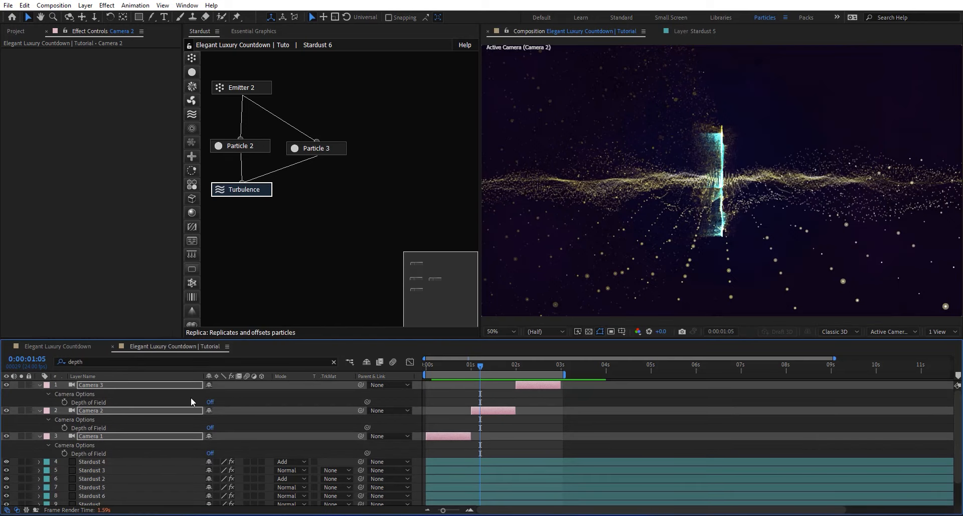
{"action": "left_click", "coordinate": [209, 403]}
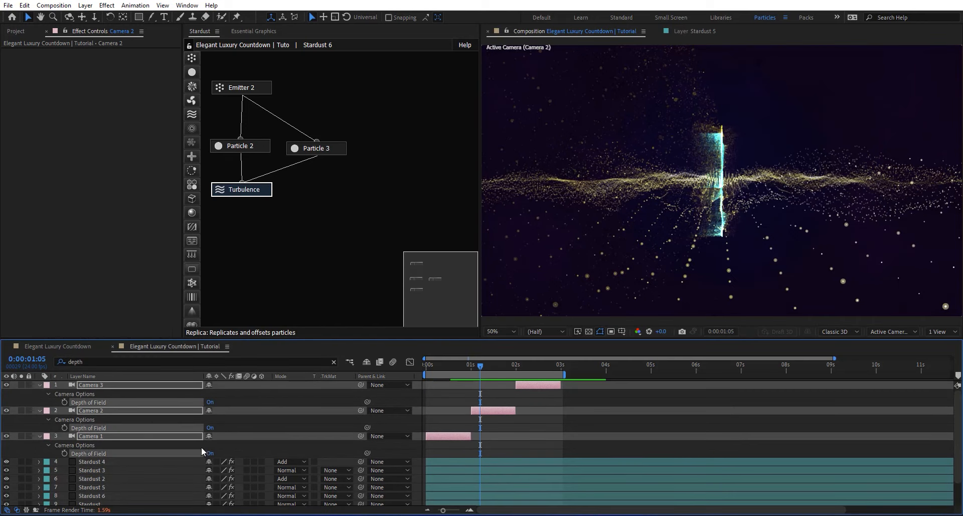
{"action": "left_click", "coordinate": [40, 384]}
{"action": "left_click", "coordinate": [334, 362]}
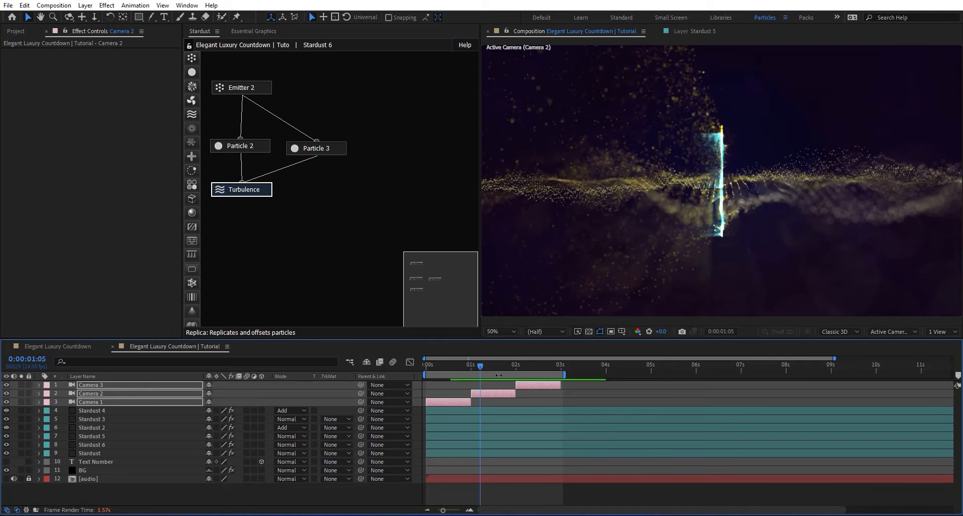
Step: At 0:00:00:15, add an adjustment layer above all the other layers and apply the Glow effect to it
{"action": "left_click_drag", "start_coordinate": [480, 367], "coordinate": [454, 368]}
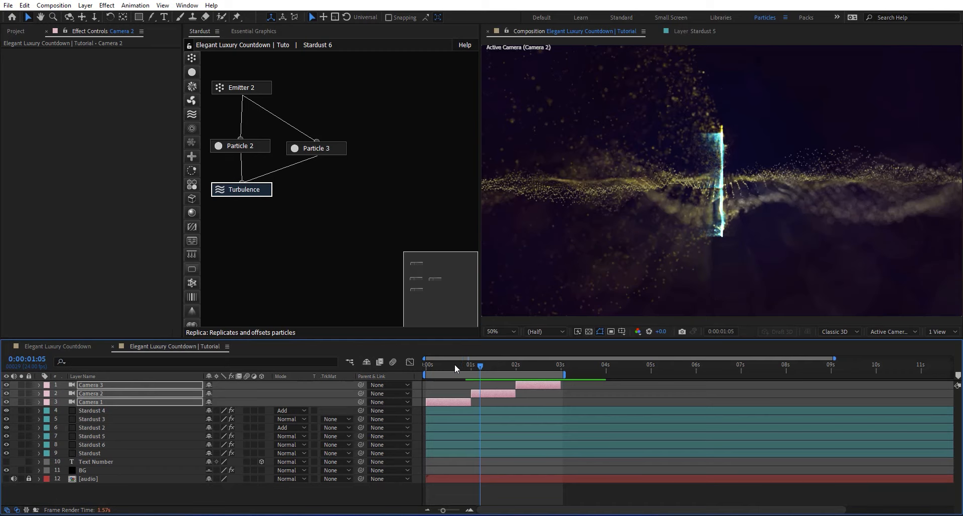
{"action": "left_click", "coordinate": [263, 496]}
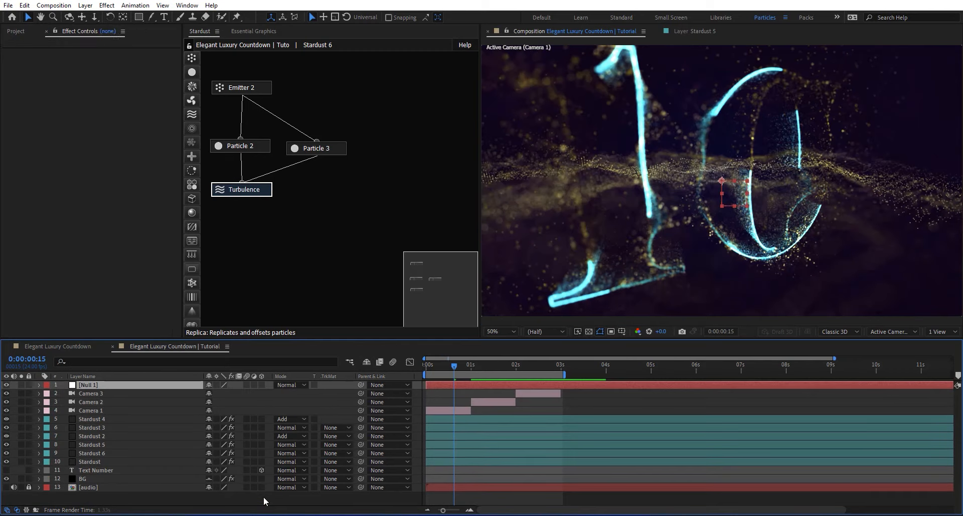
{"action": "key", "text": "ctrl+alt+y"}
{"action": "key", "text": "ctrl+space"}
{"action": "type", "text": "glo"}
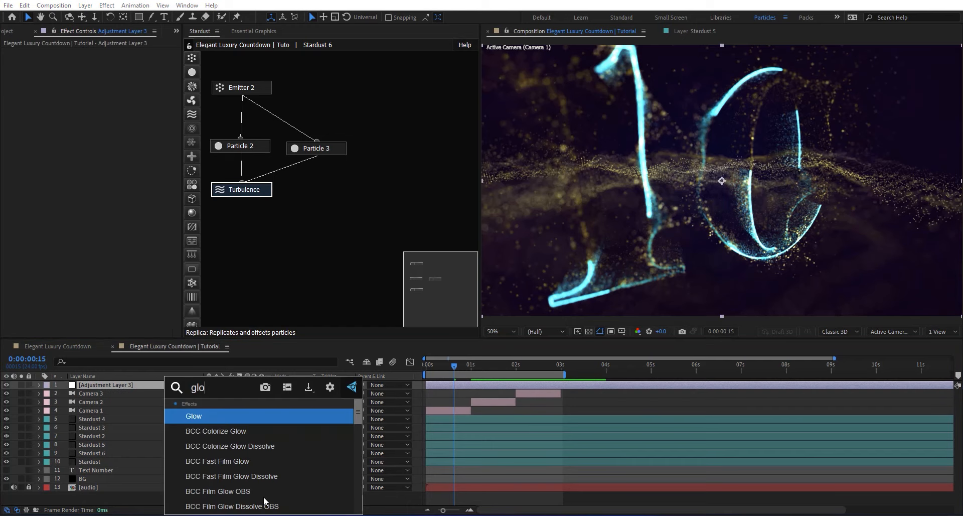
{"action": "key", "text": "Return"}
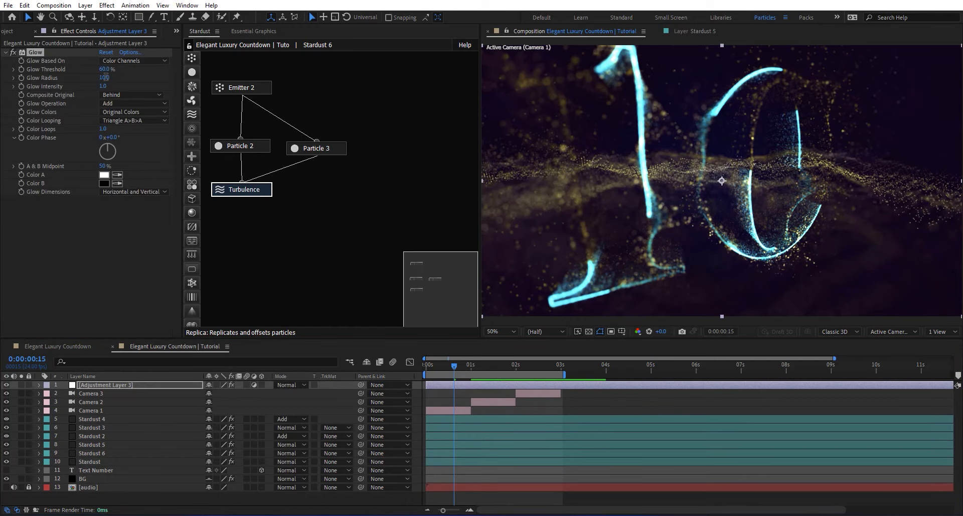
Step: Set the adjustment layer's Glow Radius to 100 and Glow Intensity to 0.5
{"action": "left_click", "coordinate": [106, 77]}
{"action": "type", "text": "100"}
{"action": "key", "text": "Return"}
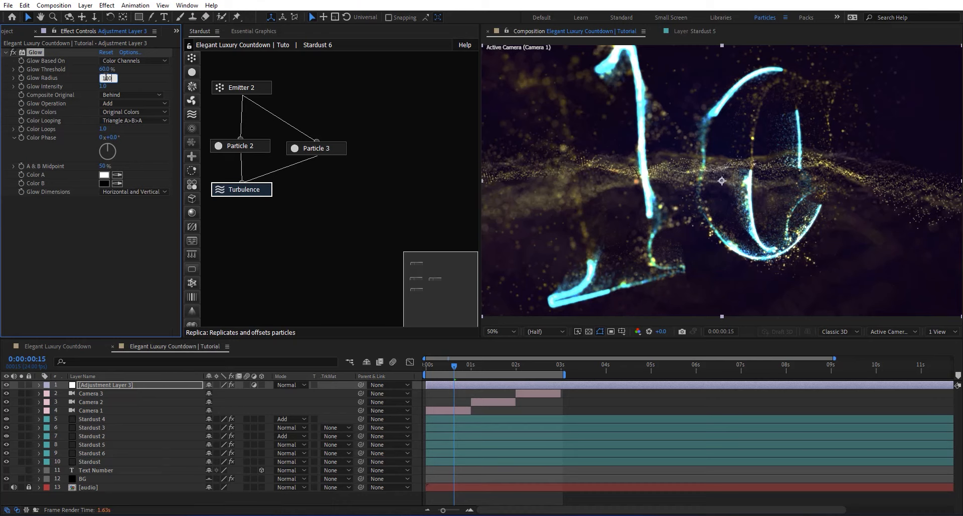
{"action": "left_click", "coordinate": [103, 85]}
{"action": "type", "text": "0.5"}
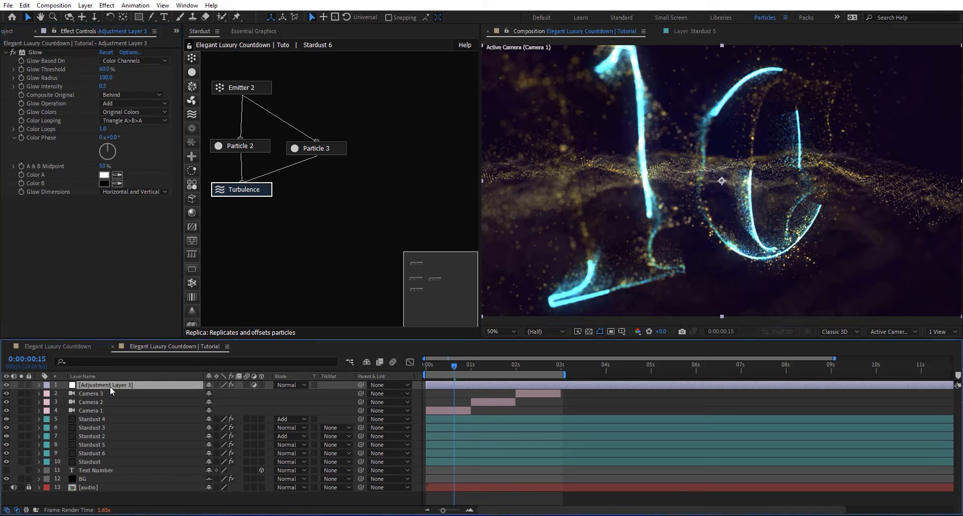
Step: Apply Lumetri Color to the adjustment layer and, after trying SL CLEAN FUJI B SOFT, set its Creative Look to SL CLEAN FUJI C
{"action": "key", "text": "ctrl+space"}
{"action": "type", "text": "lumet"}
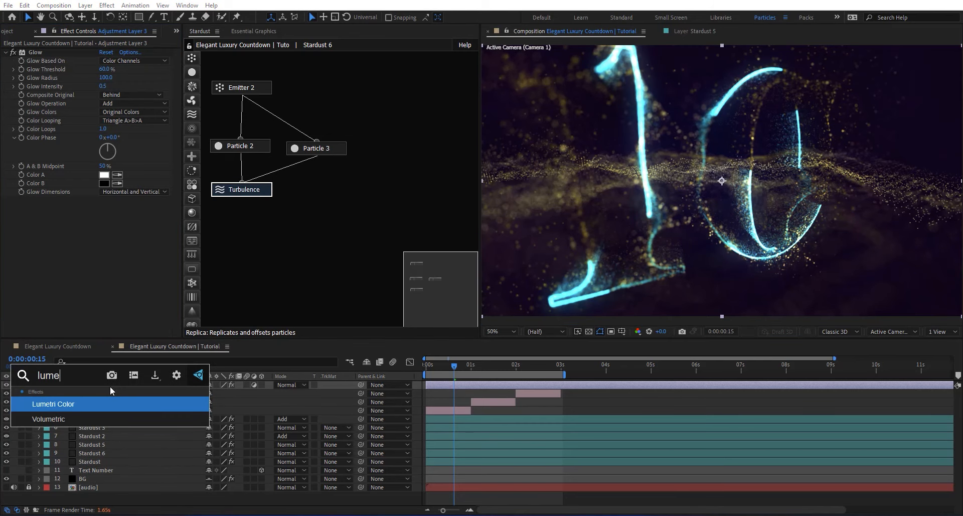
{"action": "key", "text": "Return"}
{"action": "left_click", "coordinate": [15, 218]}
{"action": "scroll", "coordinate": [112, 236], "scroll_direction": "down", "scroll_amount": 2}
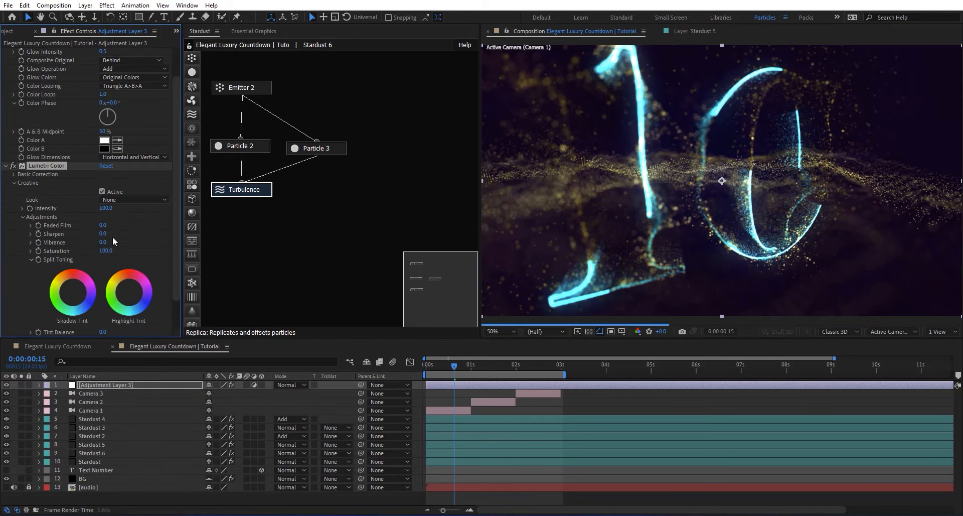
{"action": "left_click", "coordinate": [122, 200]}
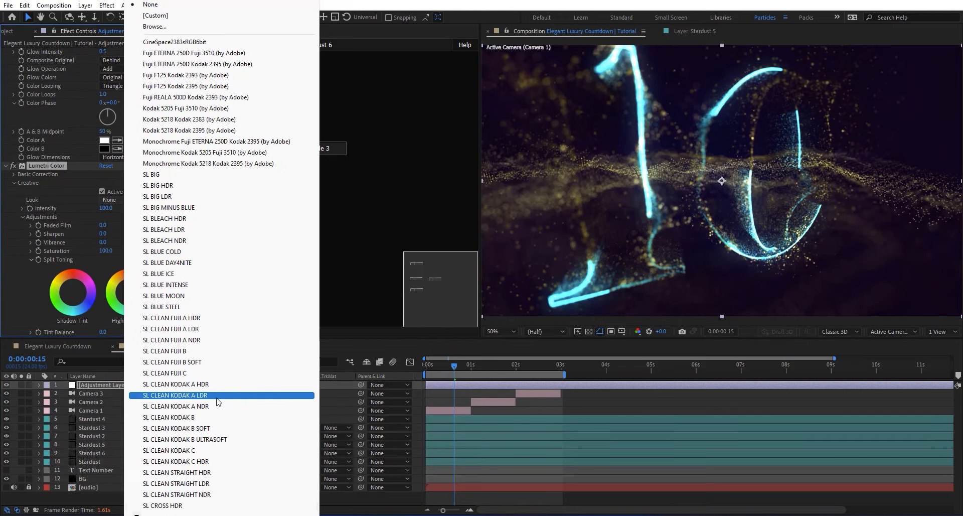
{"action": "left_click", "coordinate": [213, 364]}
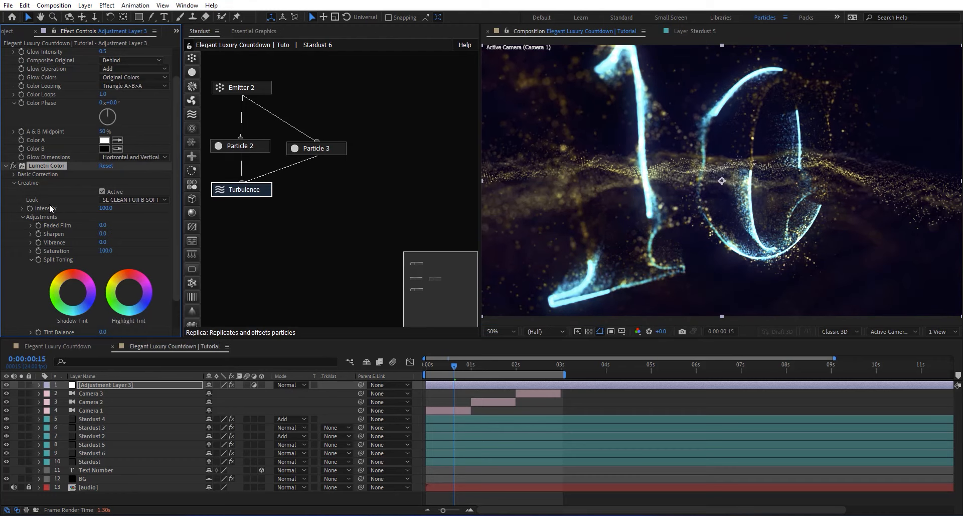
{"action": "left_click", "coordinate": [141, 200]}
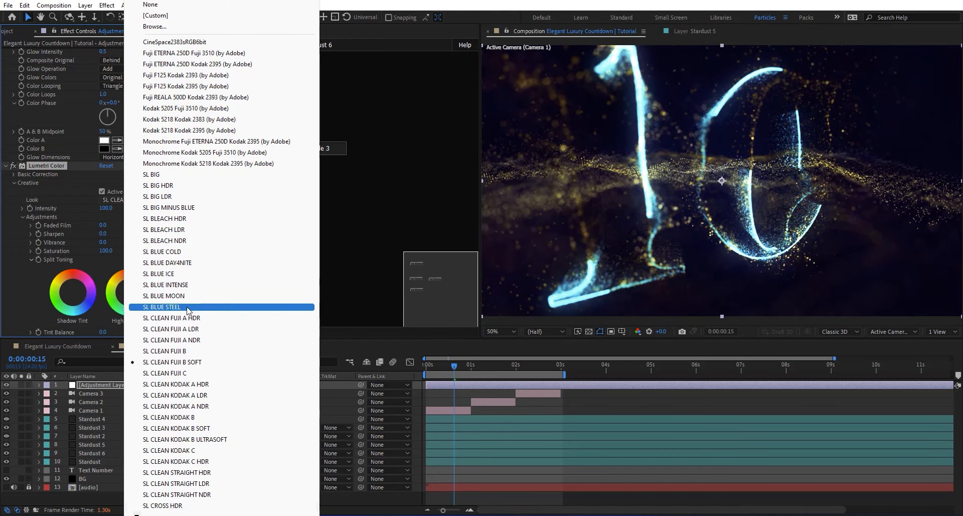
{"action": "left_click", "coordinate": [206, 374]}
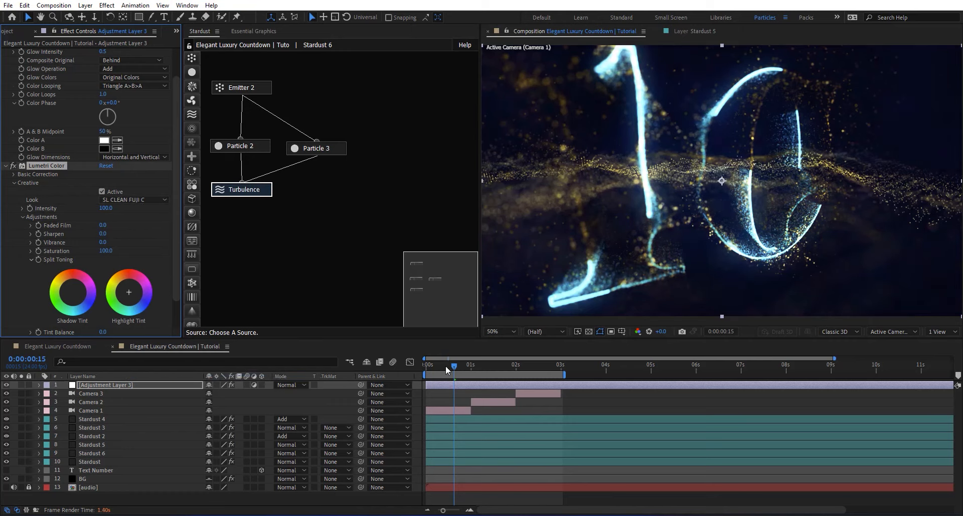
Step: Preview the graded countdown, inspect the number at 0:00:02:13, and select the Text Number layer
{"action": "key", "text": "space"}
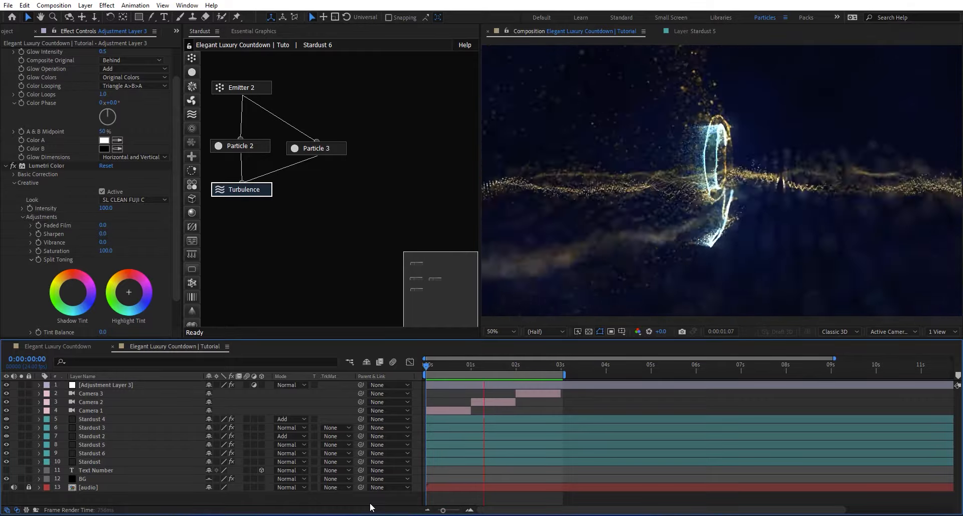
{"action": "key", "text": "space"}
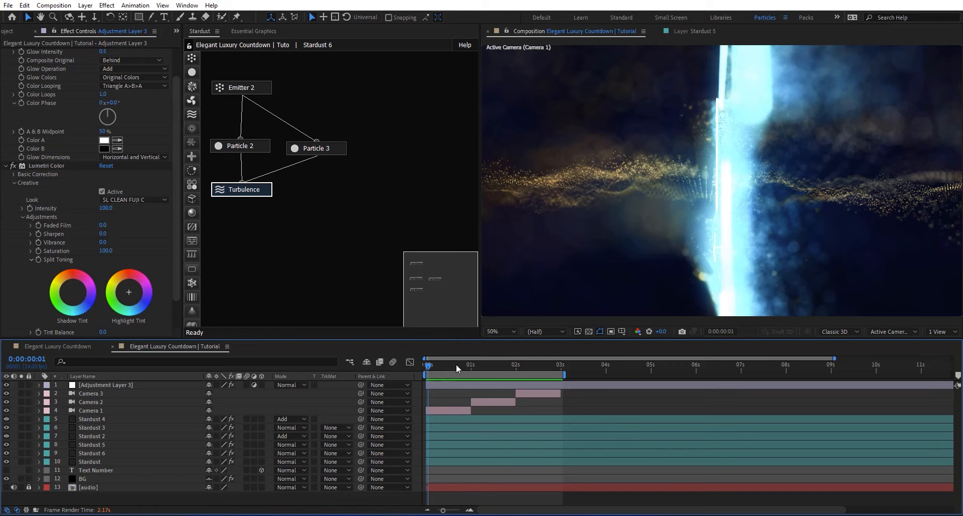
{"action": "left_click_drag", "start_coordinate": [456, 363], "coordinate": [540, 366]}
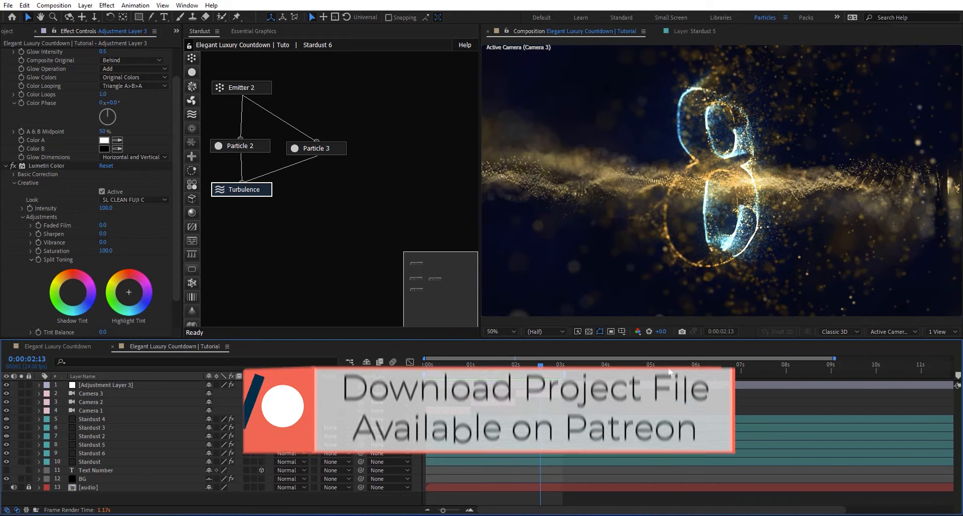
{"action": "left_click", "coordinate": [106, 470]}
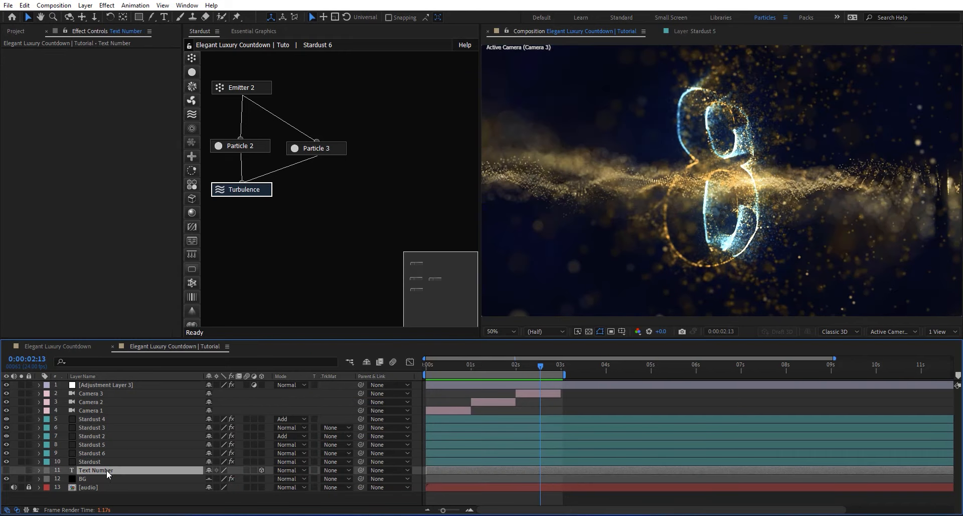
Step: Try moving the Text Number layer's vertical position to 481, and undo the change
{"action": "key", "text": "p"}
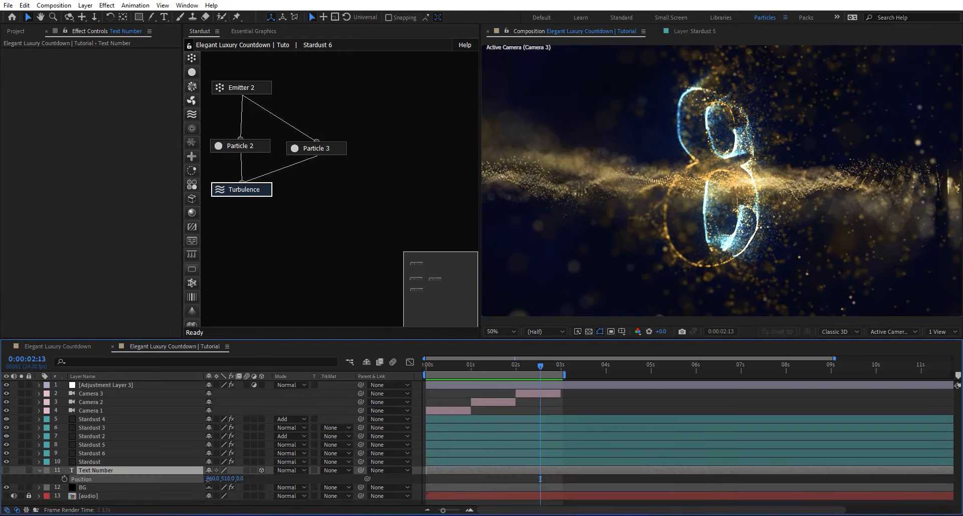
{"action": "left_click_drag", "start_coordinate": [208, 479], "coordinate": [193, 481]}
{"action": "key", "text": "F2"}
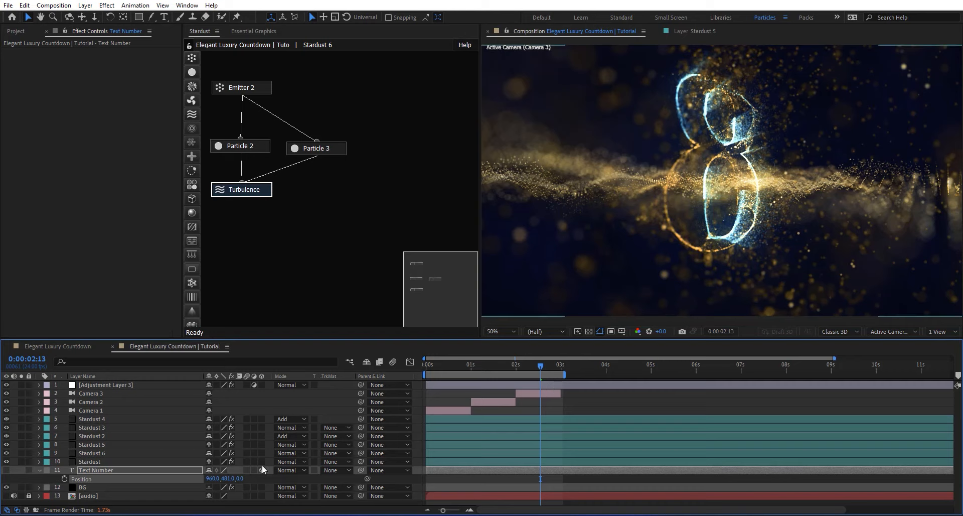
{"action": "key", "text": "ctrl+z"}
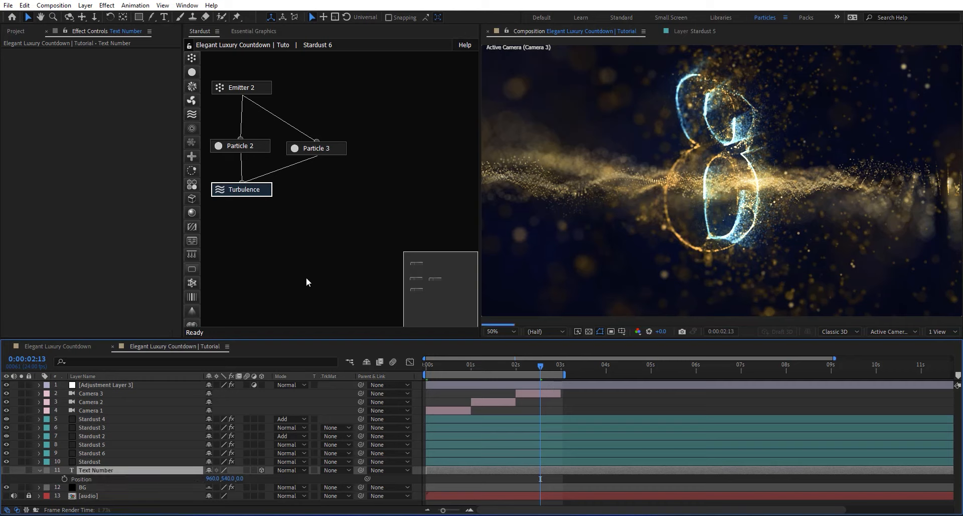
Step: Add a Transform node to the Stardust 6 graph, left unconnected, and review its anchor, position, rotation and scale properties
{"action": "left_click", "coordinate": [306, 282]}
{"action": "left_click_drag", "start_coordinate": [192, 156], "coordinate": [245, 243]}
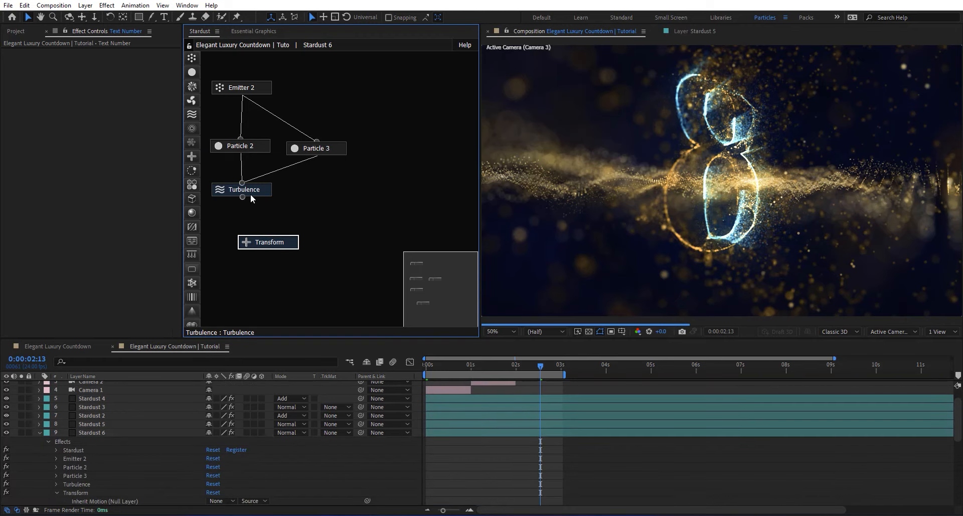
{"action": "left_click", "coordinate": [278, 242]}
{"action": "scroll", "coordinate": [75, 268], "scroll_direction": "down", "scroll_amount": 5}
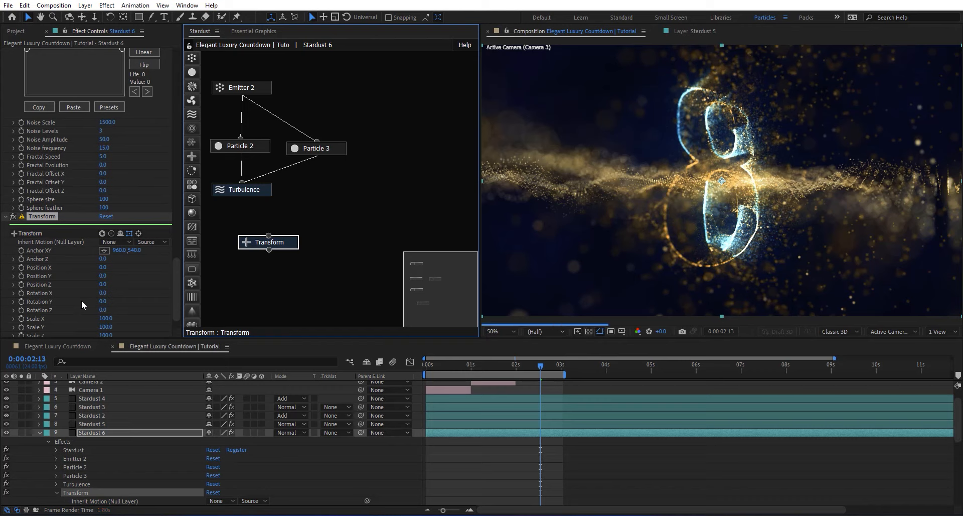
{"action": "left_click", "coordinate": [39, 432]}
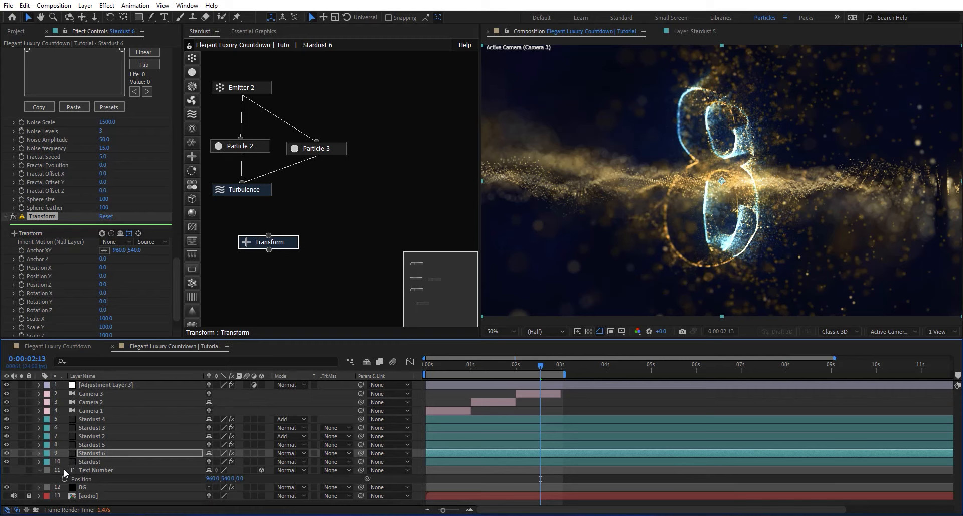
Step: Switch to the Elegant Luxury Countdown composition, review its layer stack, and scrub the countdown up to 0:00:06:16
{"action": "left_click", "coordinate": [55, 347]}
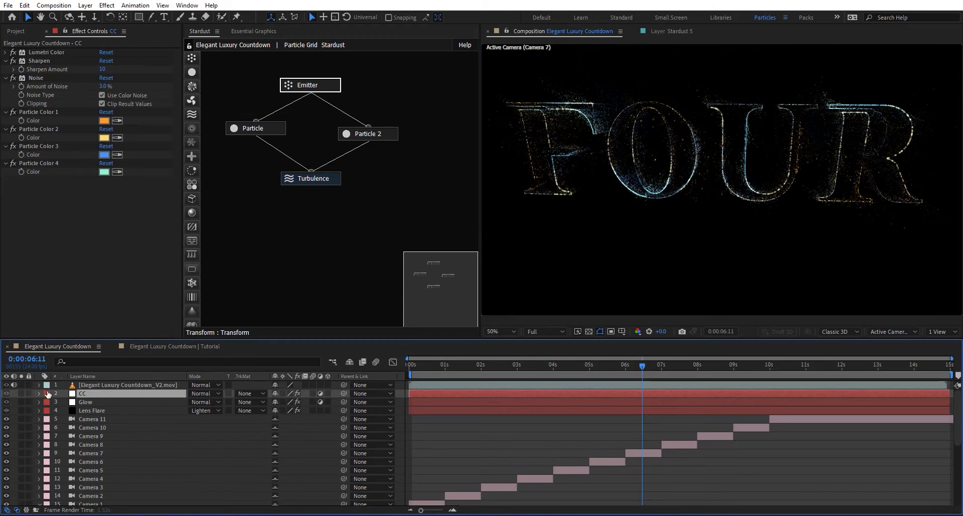
{"action": "scroll", "coordinate": [74, 440], "scroll_direction": "down", "scroll_amount": 10}
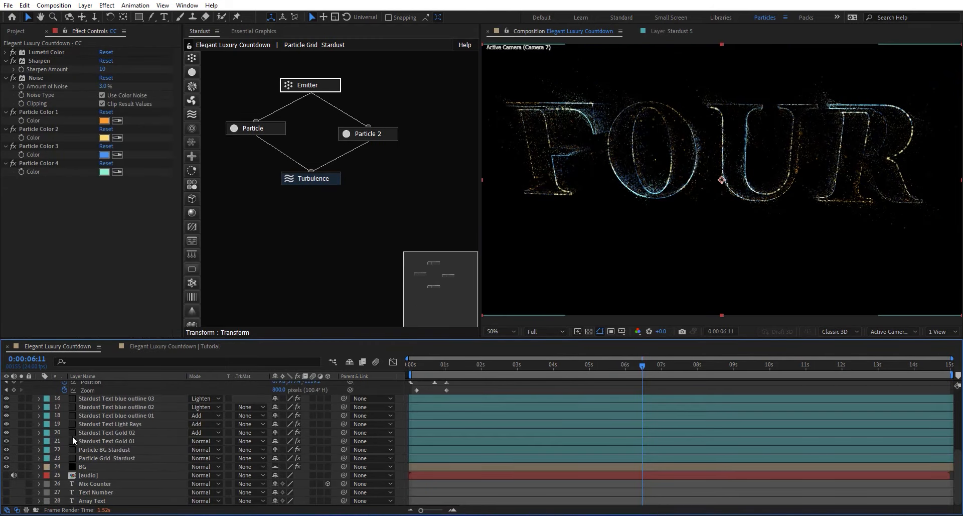
{"action": "scroll", "coordinate": [74, 435], "scroll_direction": "up", "scroll_amount": 10}
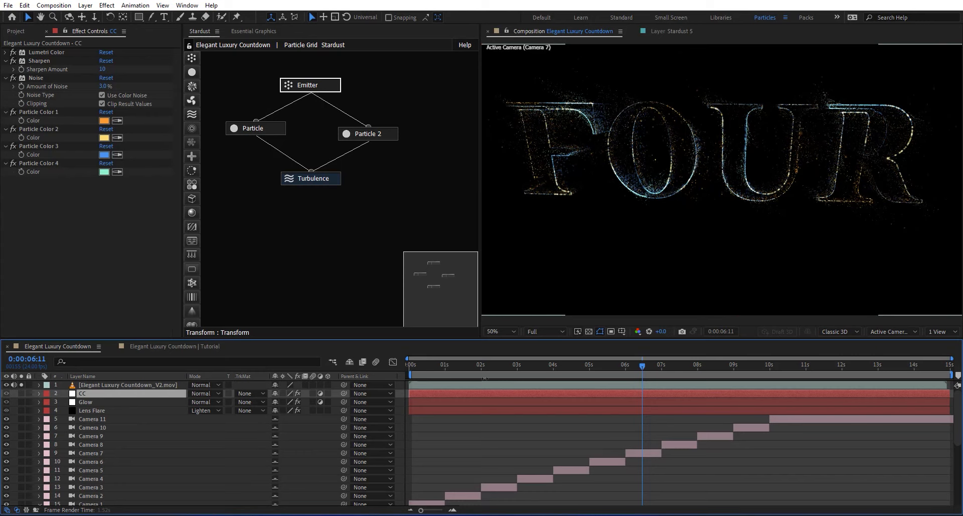
{"action": "left_click_drag", "start_coordinate": [509, 366], "coordinate": [650, 372]}
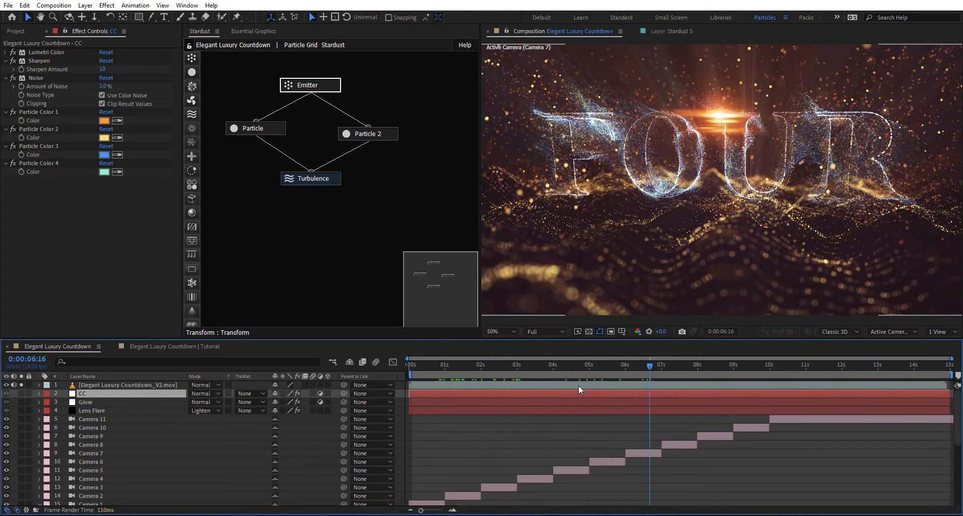
Step: Show and solo the Mix Counter layer, go to 0:00:04:05, and unsolo the Elegant Luxury Countdown_V2.mov layer
{"action": "scroll", "coordinate": [131, 434], "scroll_direction": "down", "scroll_amount": 5}
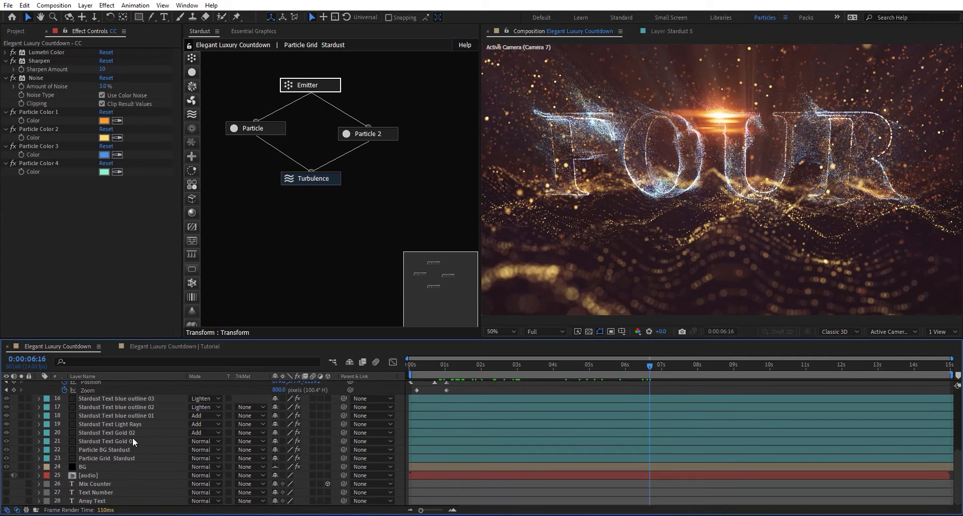
{"action": "left_click", "coordinate": [106, 485]}
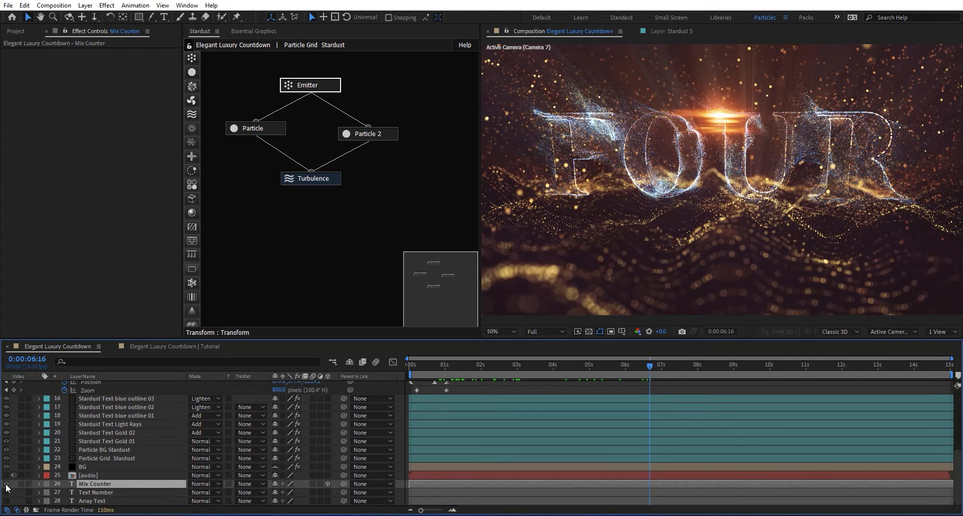
{"action": "left_click", "coordinate": [21, 484]}
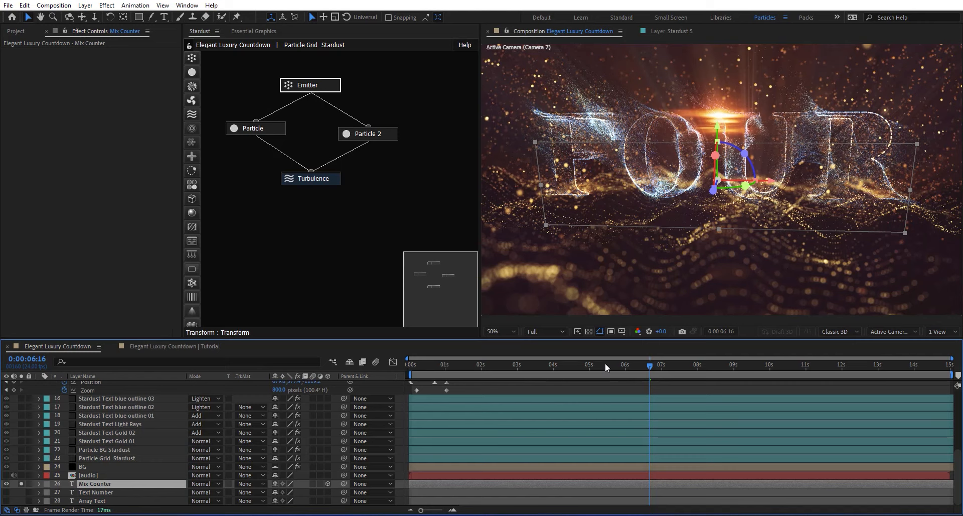
{"action": "left_click_drag", "start_coordinate": [599, 363], "coordinate": [561, 368]}
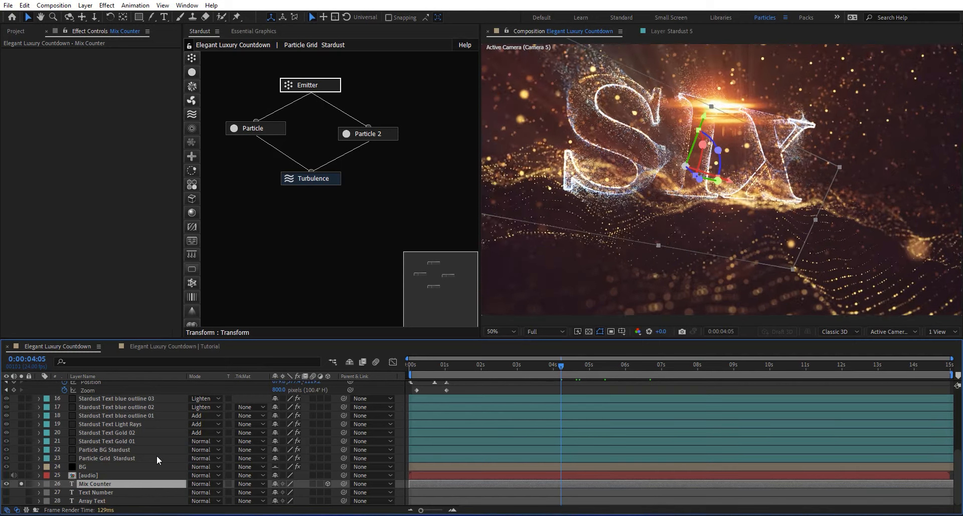
{"action": "scroll", "coordinate": [157, 455], "scroll_direction": "up", "scroll_amount": 5}
{"action": "left_click", "coordinate": [21, 384]}
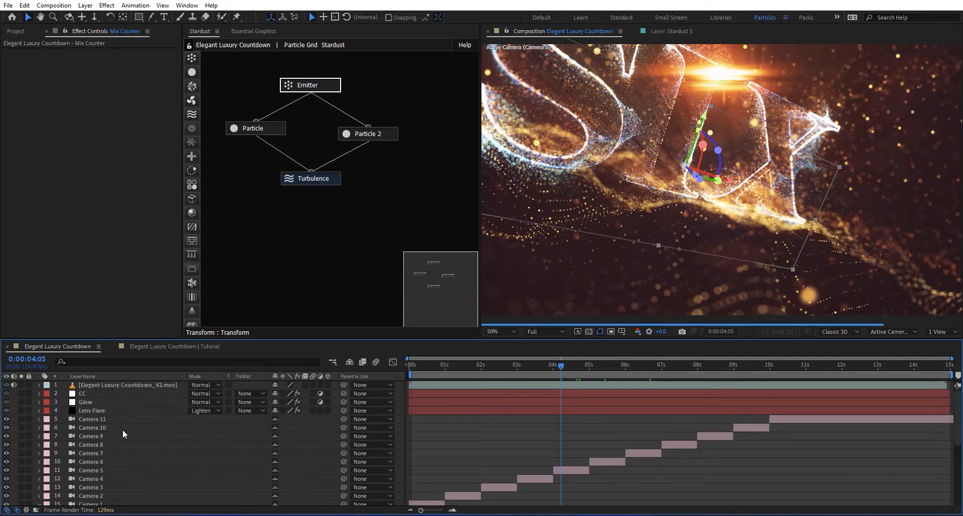
{"action": "scroll", "coordinate": [125, 429], "scroll_direction": "down", "scroll_amount": 5}
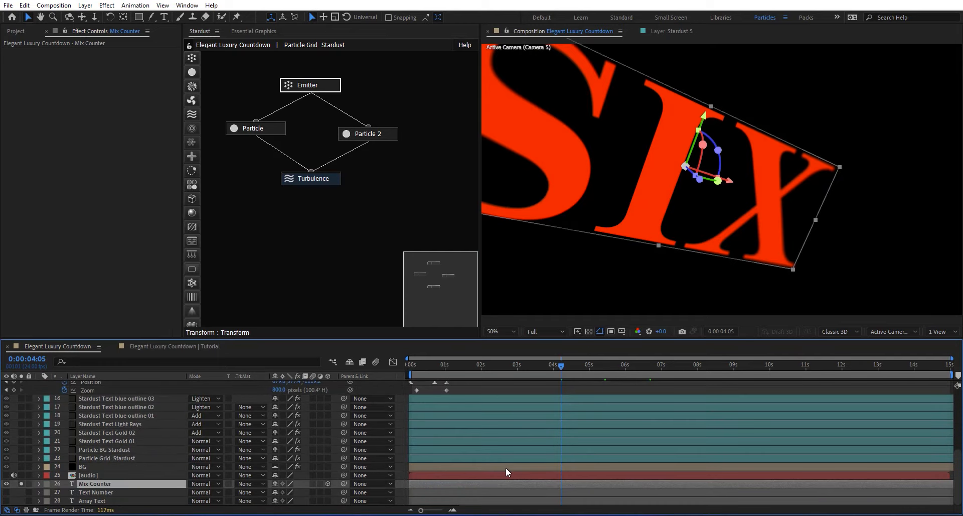
Step: Reveal the Mix Counter layer's Source Text expression and scrub to 0:00:06:23 to check how the counter text changes
{"action": "key", "text": "e"}
{"action": "key", "text": "e"}
{"action": "scroll", "coordinate": [530, 485], "scroll_direction": "down", "scroll_amount": 3}
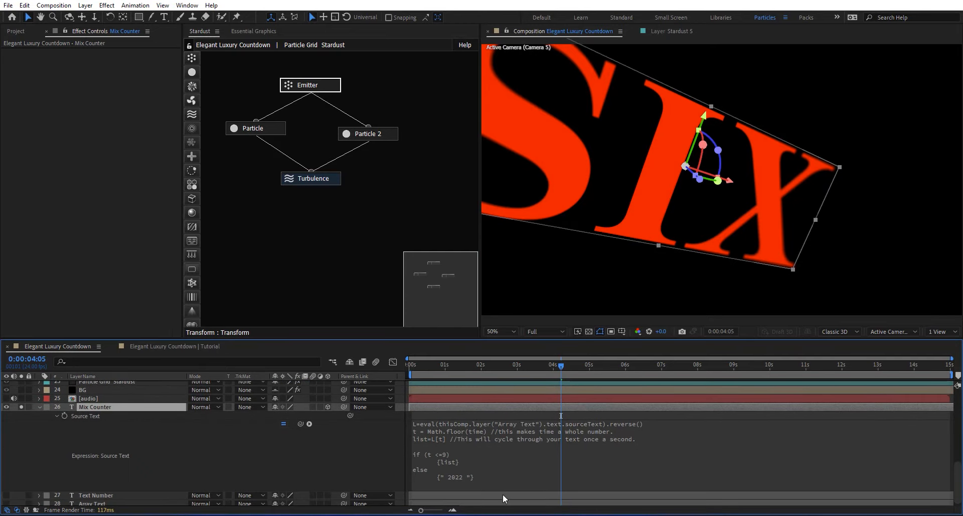
{"action": "left_click_drag", "start_coordinate": [665, 359], "coordinate": [538, 366]}
{"action": "left_click", "coordinate": [660, 365]}
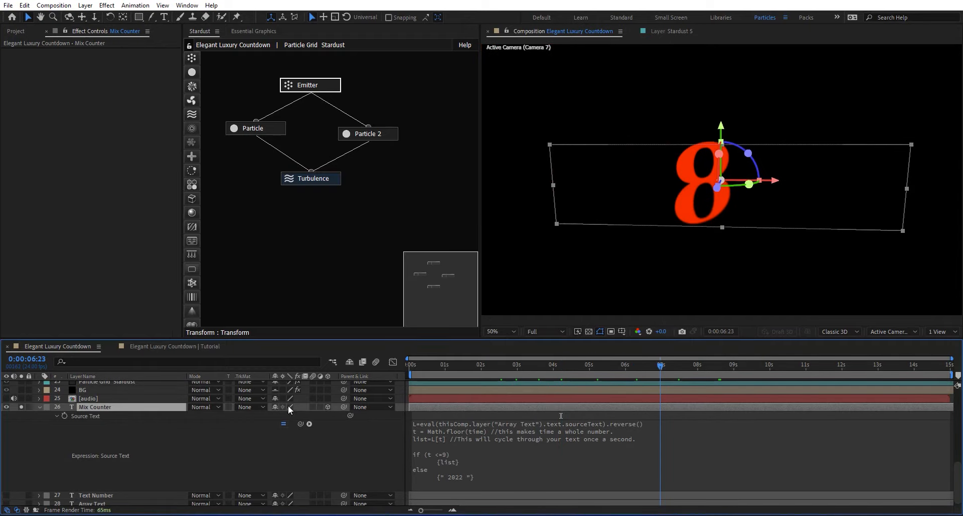
Step: Show and solo the Array Text layer and replace the entry 'four' with '4' in its list
{"action": "scroll", "coordinate": [96, 497], "scroll_direction": "down", "scroll_amount": 1}
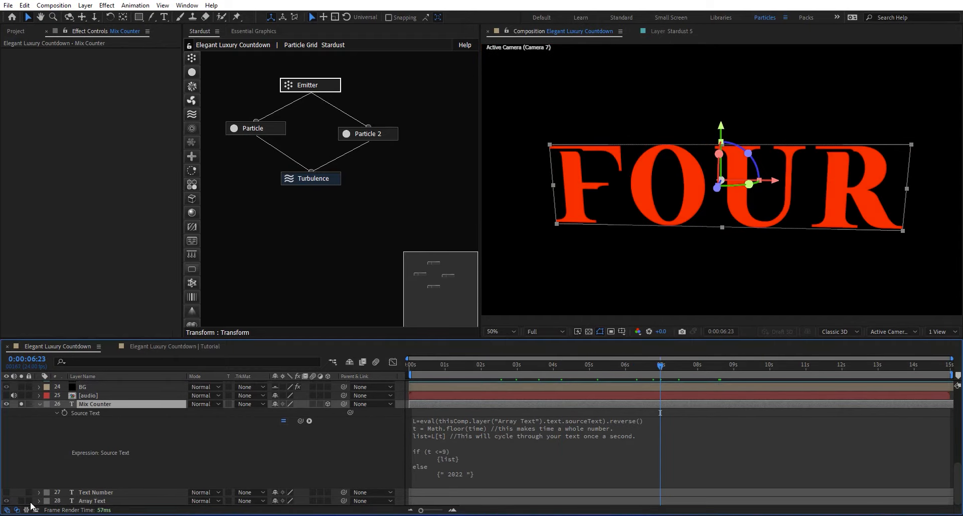
{"action": "left_click", "coordinate": [21, 501]}
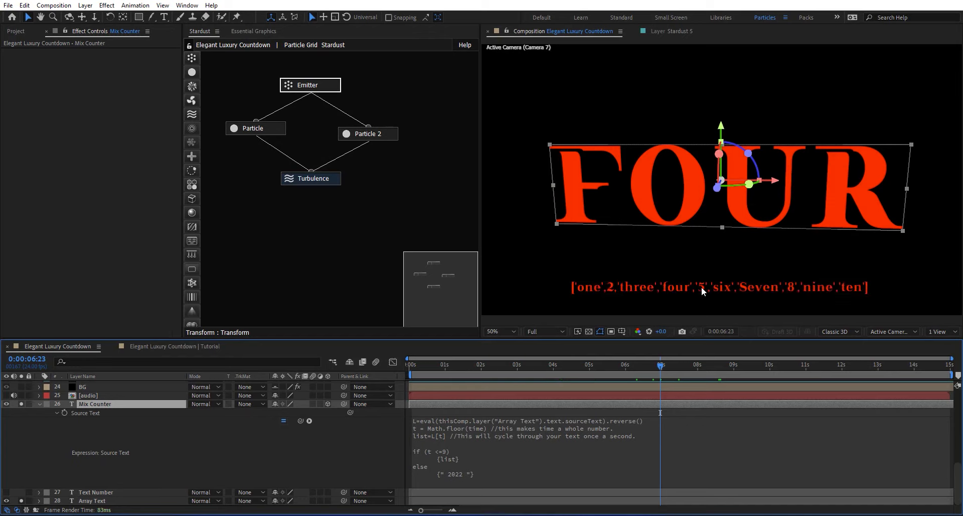
{"action": "double_click", "coordinate": [764, 285]}
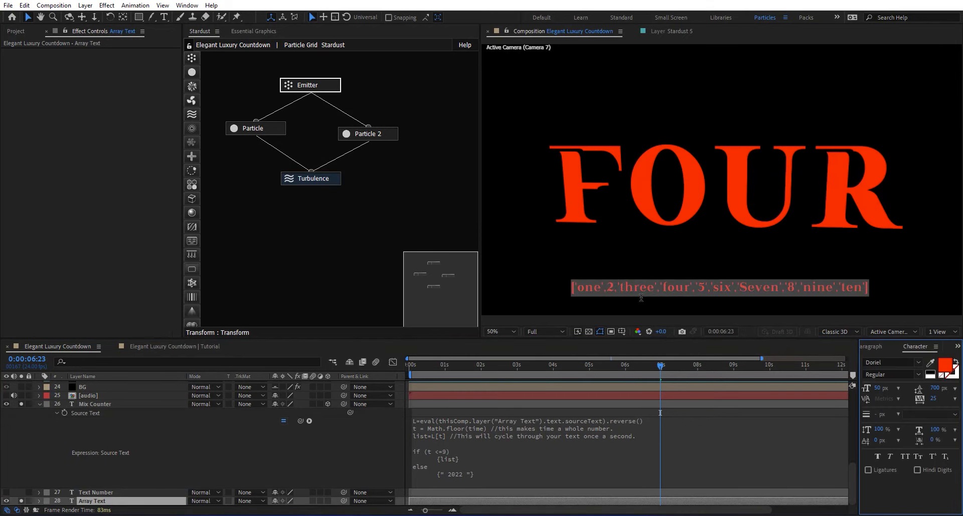
{"action": "double_click", "coordinate": [679, 299]}
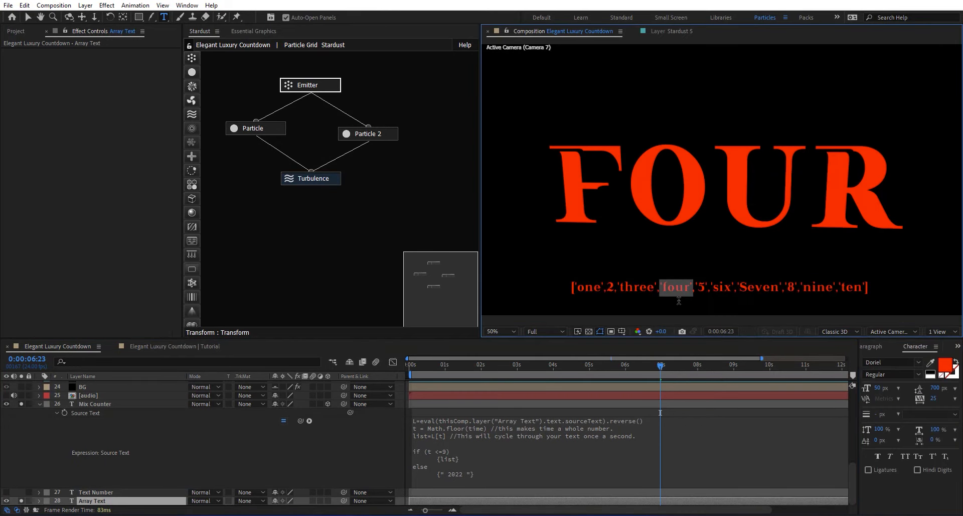
{"action": "left_click", "coordinate": [679, 300]}
{"action": "key", "text": "BackSpace"}
{"action": "key", "text": "BackSpace"}
{"action": "key", "text": "BackSpace"}
{"action": "key", "text": "BackSpace"}
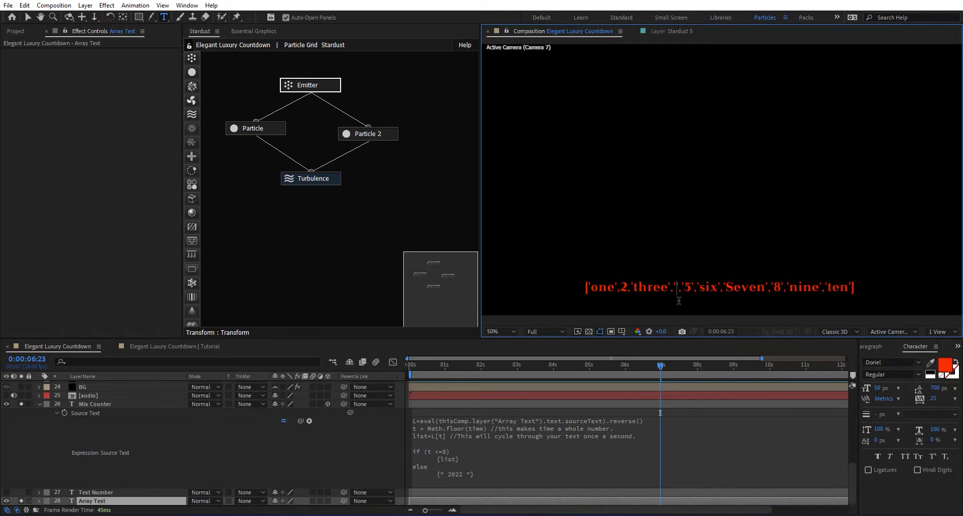
{"action": "type", "text": "4"}
{"action": "key", "text": "KP_Enter"}
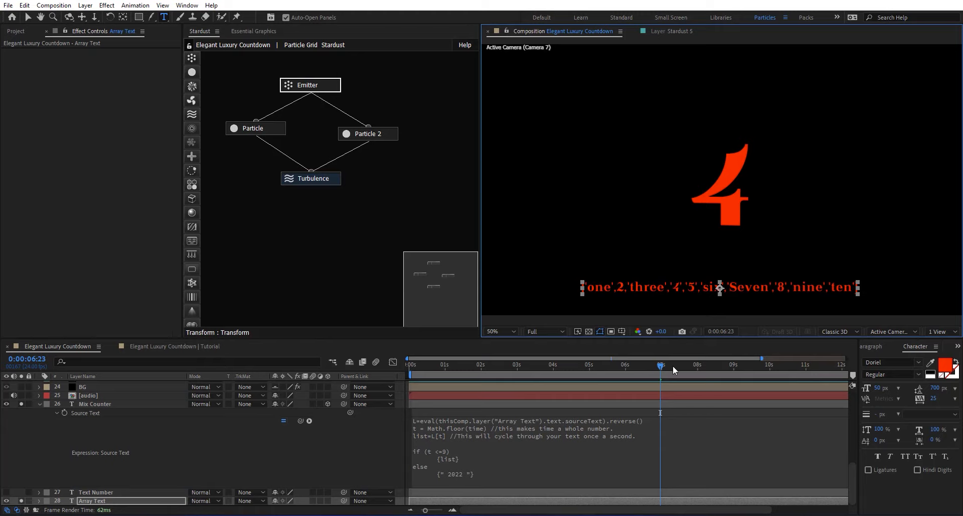
Step: At 0:00:05:11, examine the Array Text source reference and the eval function in the Mix Counter's Source Text expression
{"action": "left_click_drag", "start_coordinate": [672, 370], "coordinate": [606, 371]}
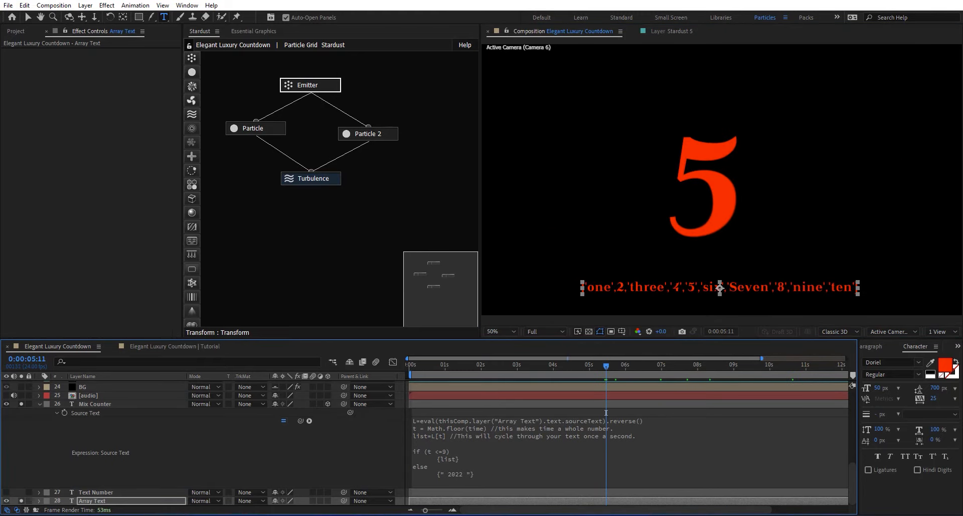
{"action": "left_click", "coordinate": [91, 503]}
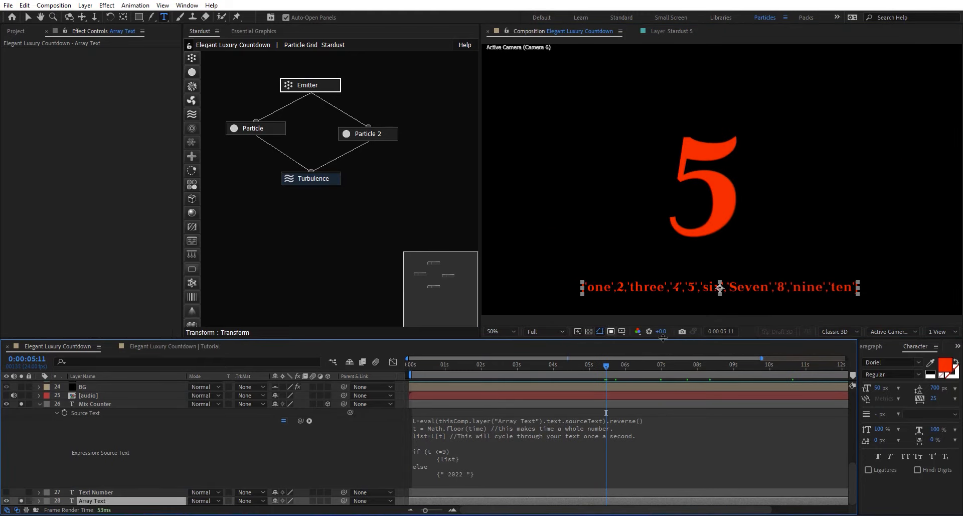
{"action": "key", "text": "v"}
{"action": "left_click", "coordinate": [444, 435]}
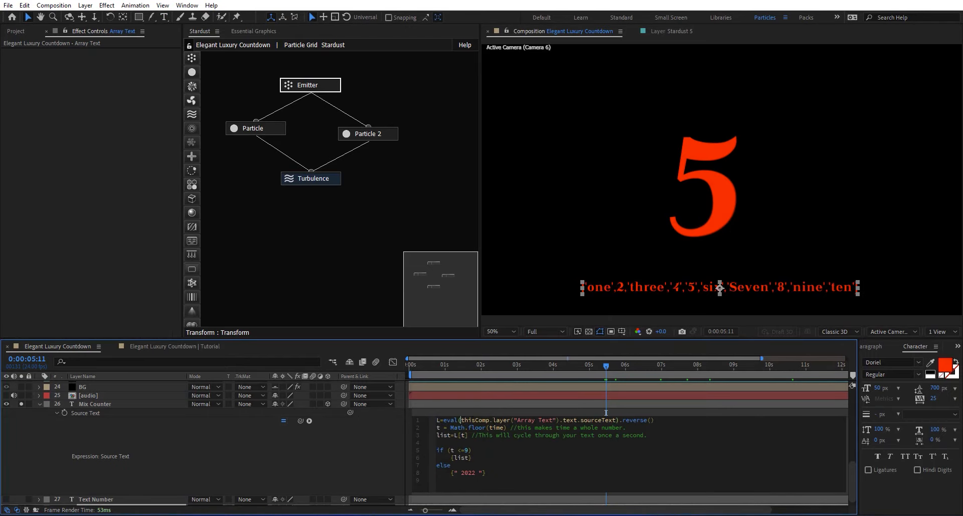
{"action": "left_click_drag", "start_coordinate": [460, 419], "coordinate": [616, 420]}
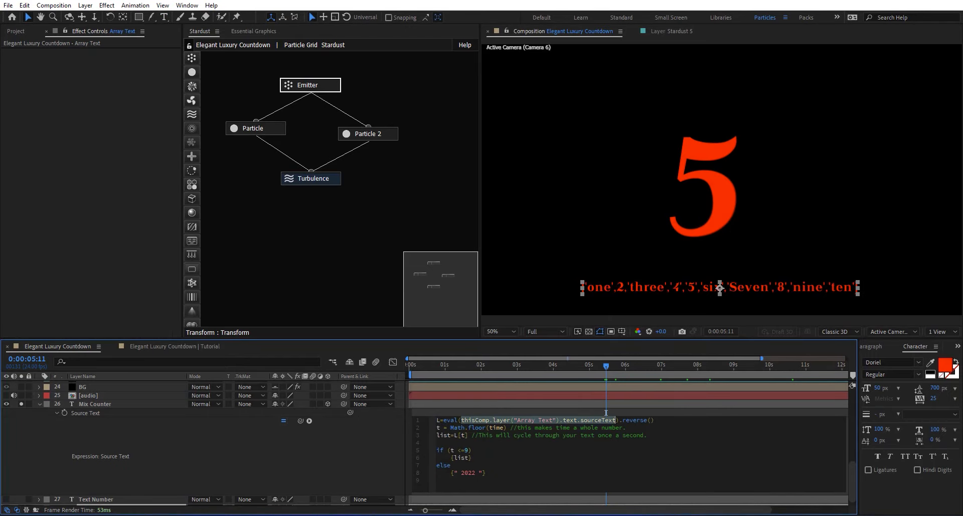
{"action": "scroll", "coordinate": [96, 502], "scroll_direction": "down", "scroll_amount": 1}
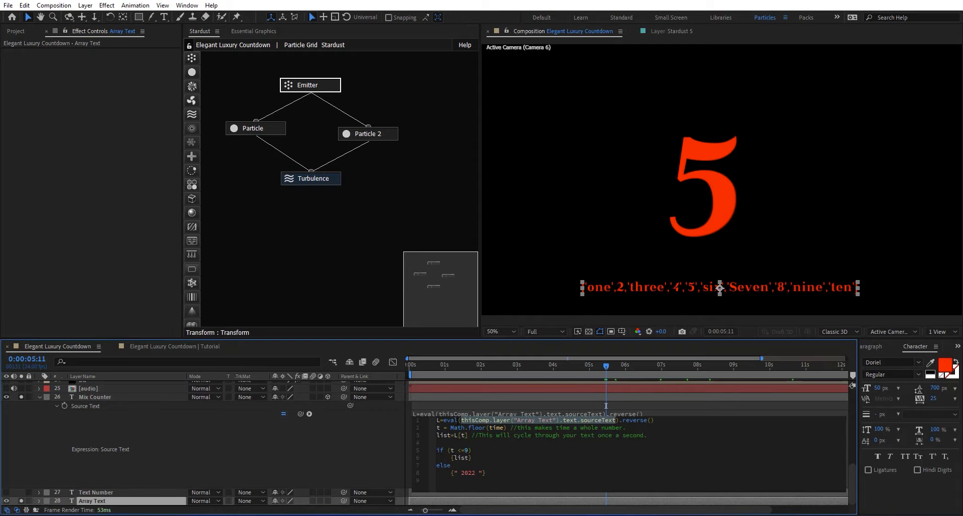
{"action": "left_click_drag", "start_coordinate": [458, 421], "coordinate": [444, 420]}
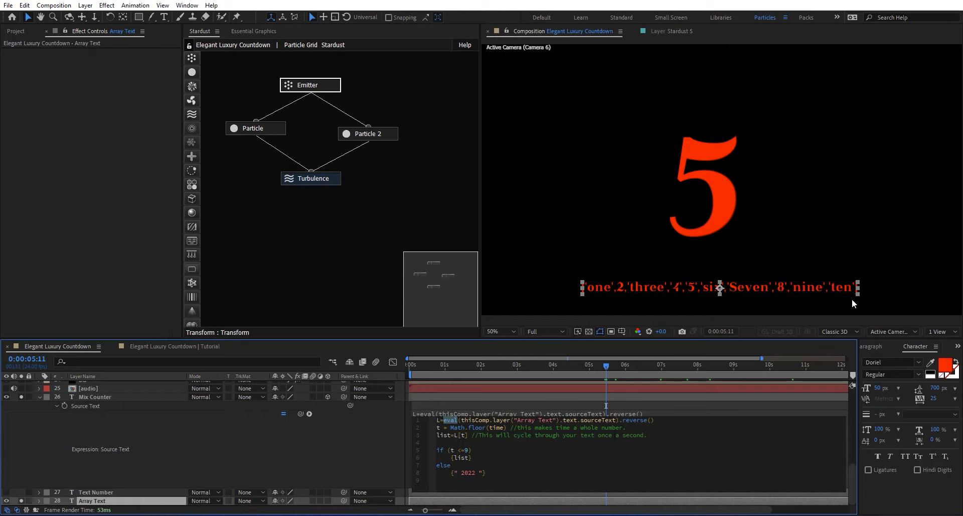
Step: Try removing .reverse() from the Mix Counter expression and scrub from 0:00:00:11 to check the counting order
{"action": "left_click_drag", "start_coordinate": [622, 421], "coordinate": [654, 420]}
{"action": "left_click", "coordinate": [352, 451]}
{"action": "left_click", "coordinate": [426, 364]}
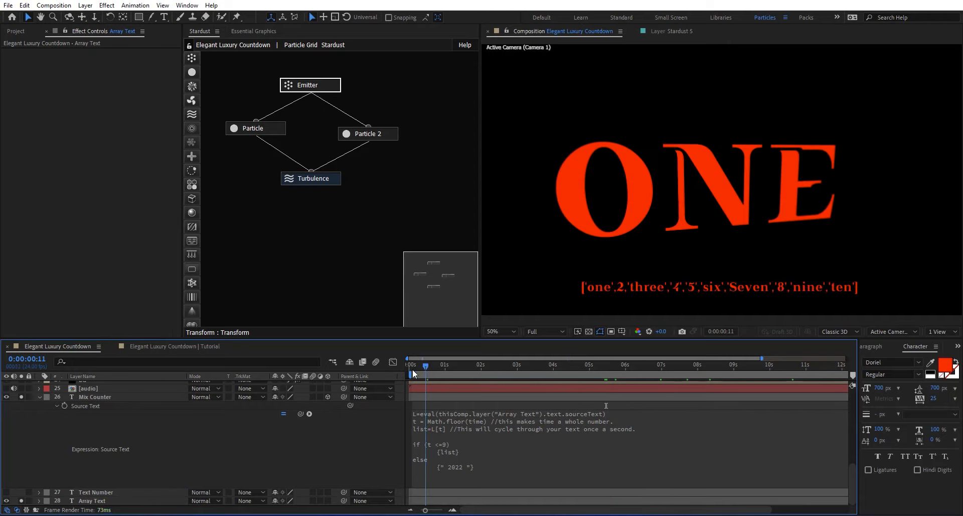
{"action": "left_click_drag", "start_coordinate": [426, 371], "coordinate": [490, 373]}
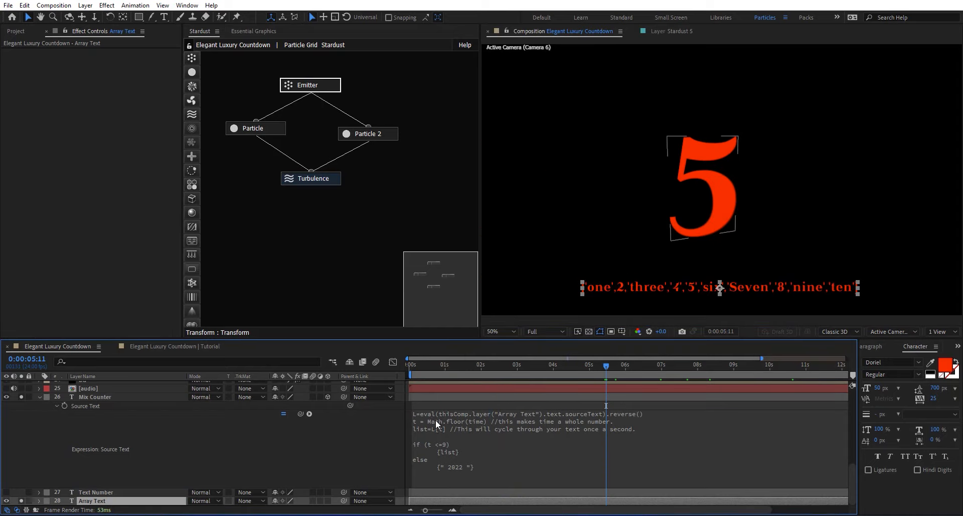
Step: Open the Mix Counter's Source Text expression at the Math.floor(time) line
{"action": "left_click", "coordinate": [443, 429]}
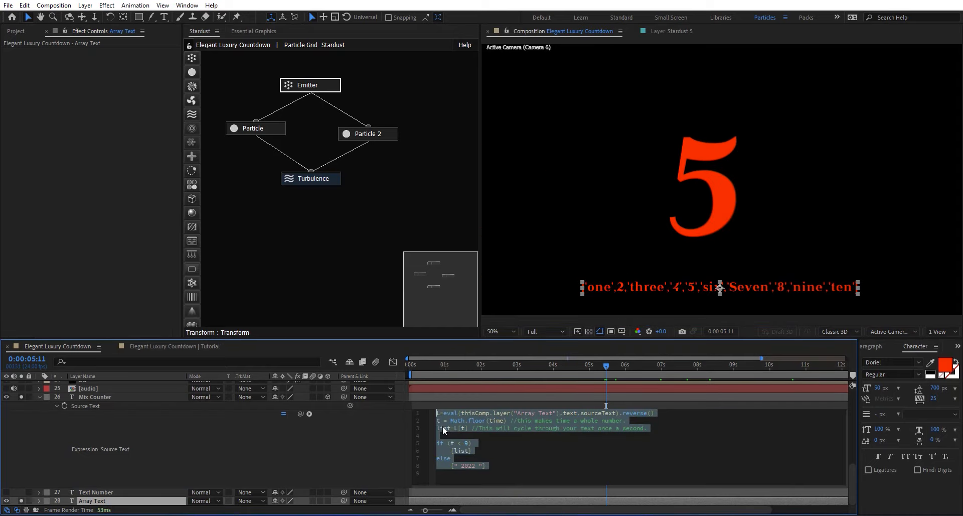
{"action": "left_click", "coordinate": [451, 423]}
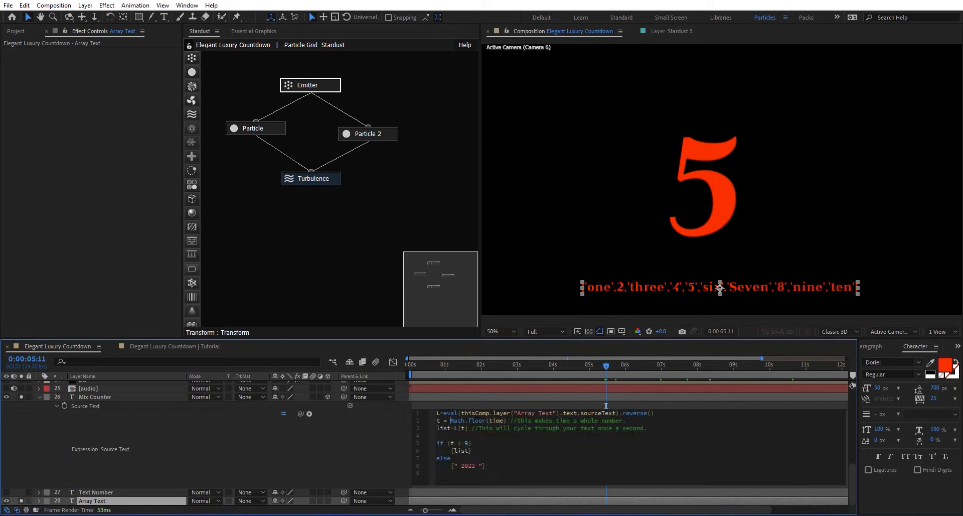